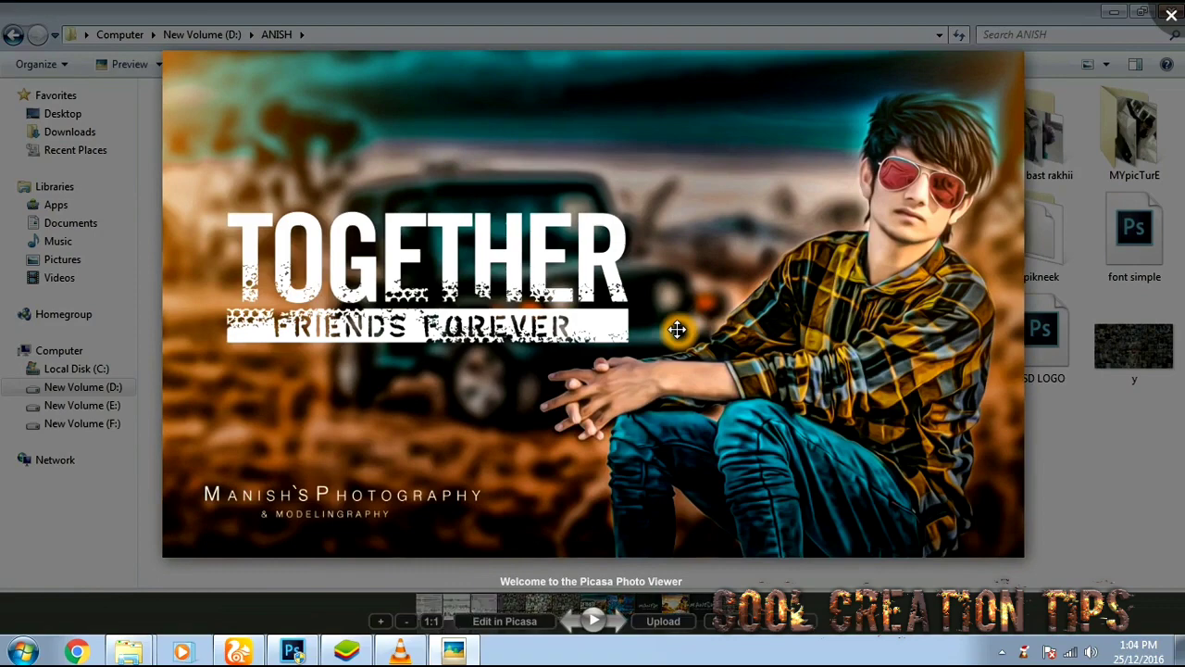
Examine the finished TOGETHER poster image manu 001.jpg in the photo viewer.
scroll(677, 330, up, 1)
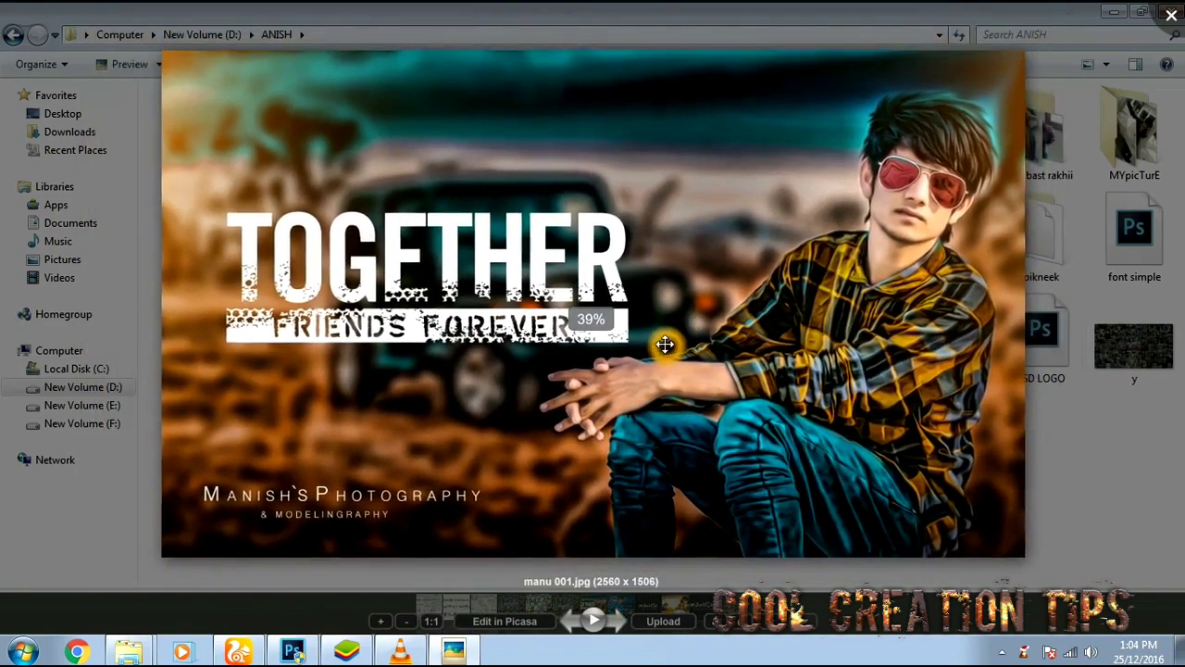
scroll(625, 331, up, 1)
scroll(625, 331, down, 3)
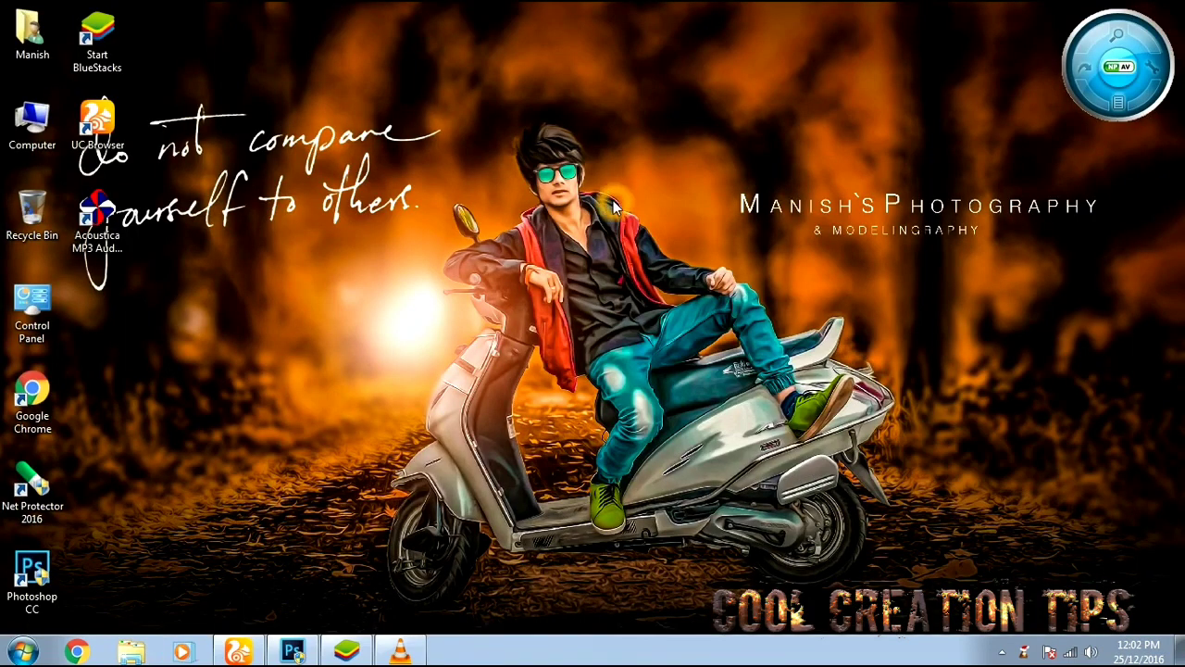
Browse to the folder named new on New Volume (F:) and preview the photo IMG_4165 copy.
right_click(614, 205)
click(636, 244)
double_click(35, 130)
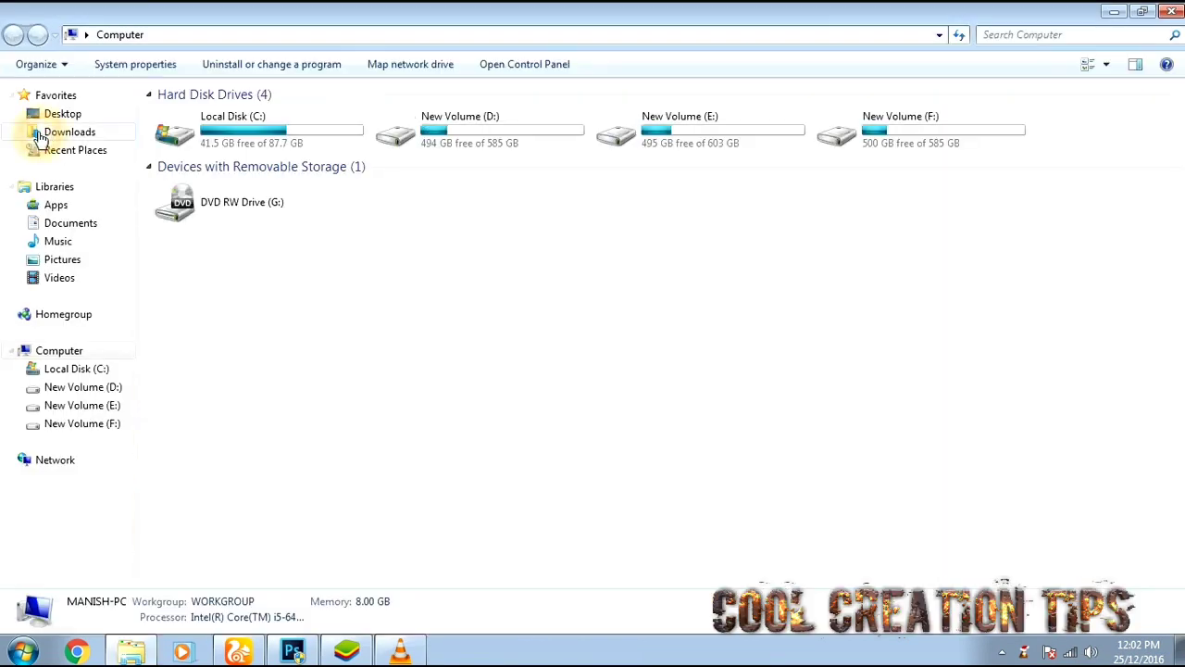
double_click(869, 134)
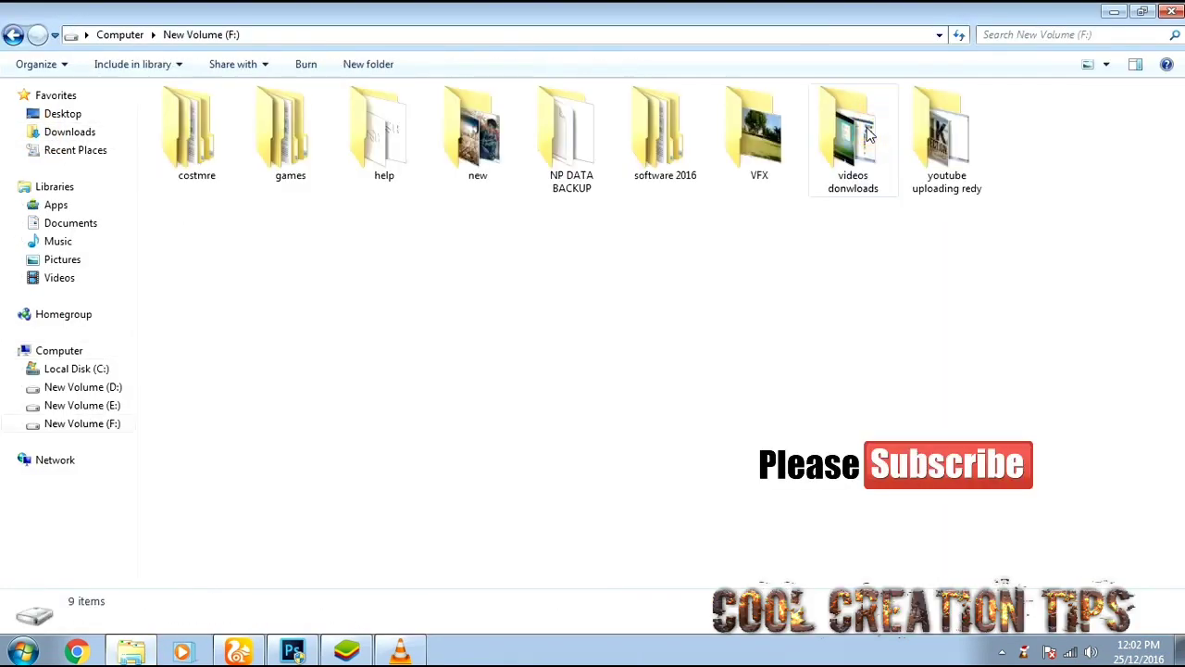
double_click(493, 156)
click(318, 138)
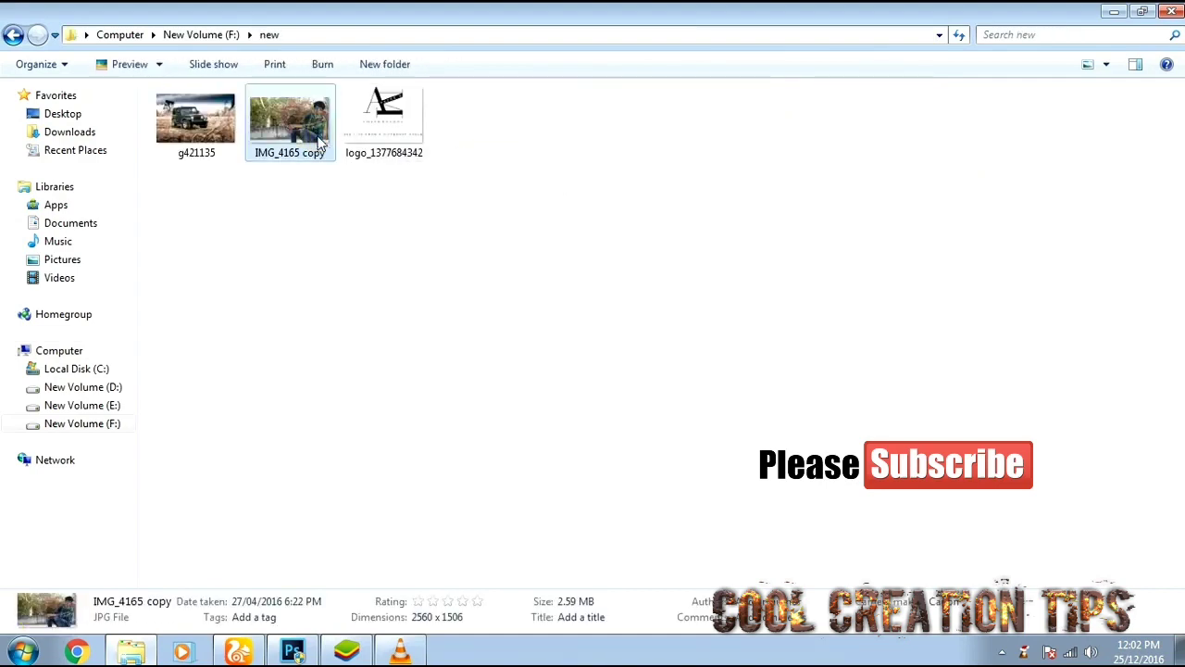
double_click(322, 144)
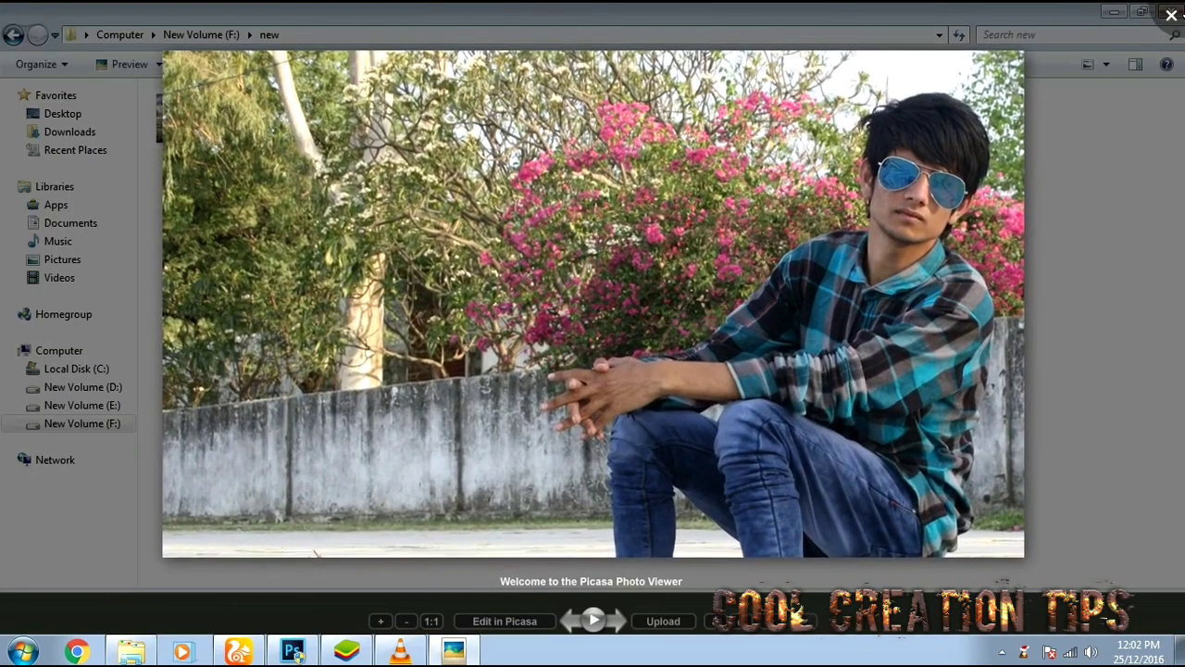
key(Escape)
Open IMG_4165 copy in Photoshop as a docked document and convert its Background into the regular layer Layer 0.
drag(289, 121, 383, 495)
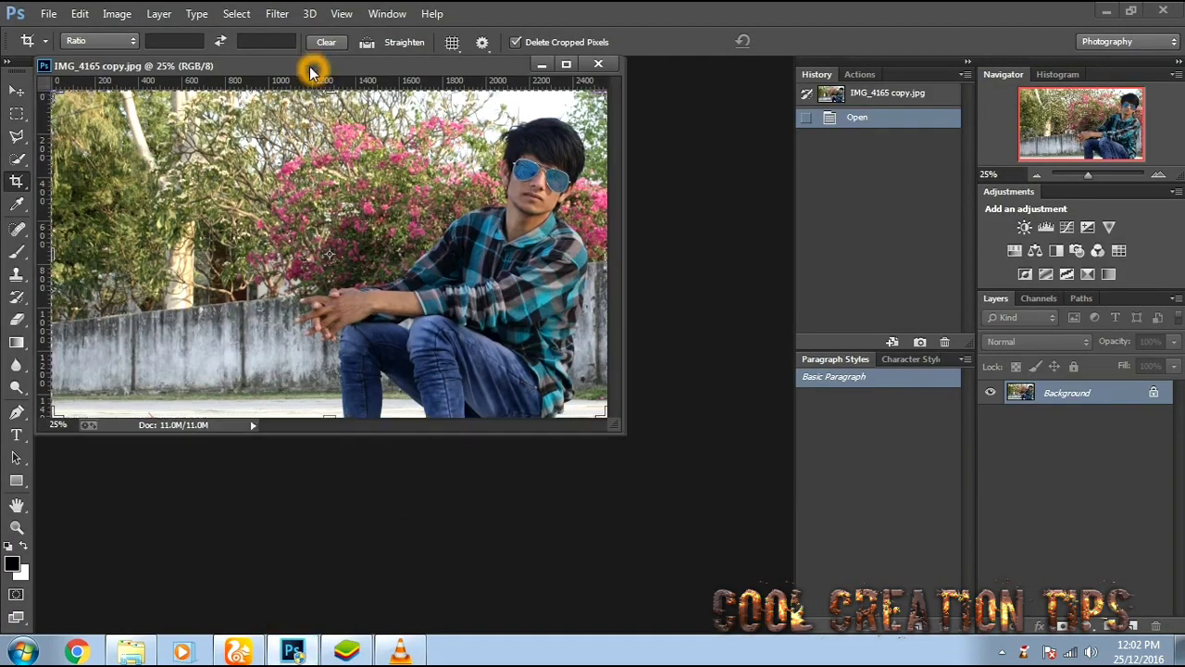
mouse_move(312, 66)
mouse_down()
mouse_move(296, 70)
mouse_move(298, 57)
mouse_up()
double_click(1131, 405)
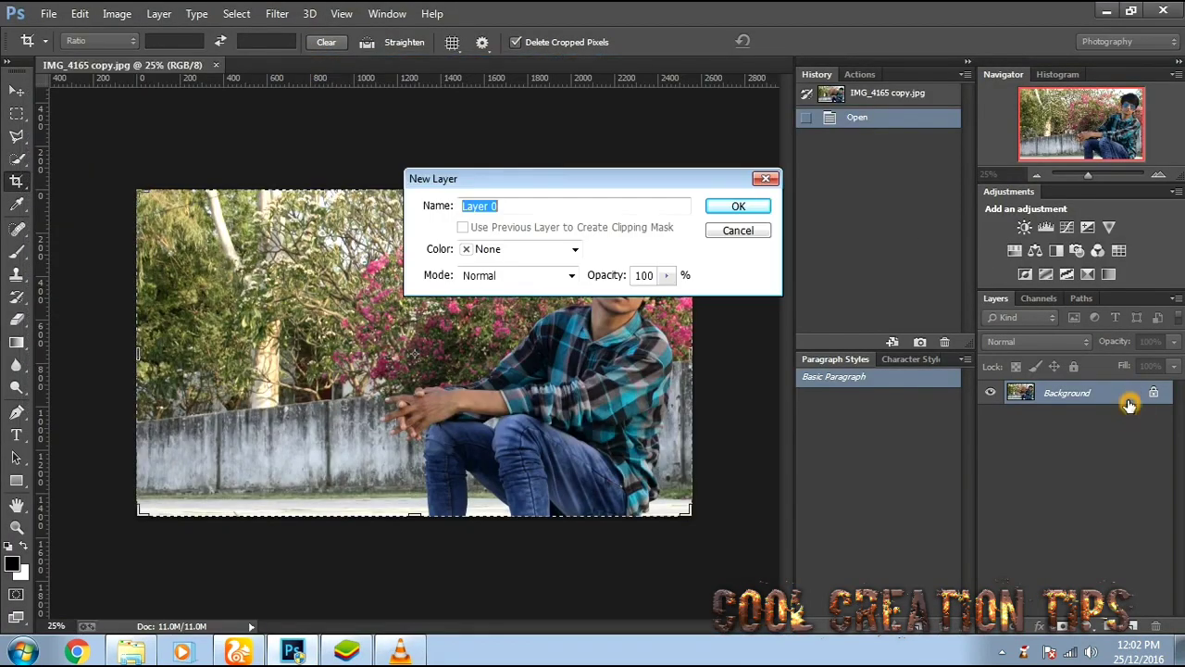
click(729, 211)
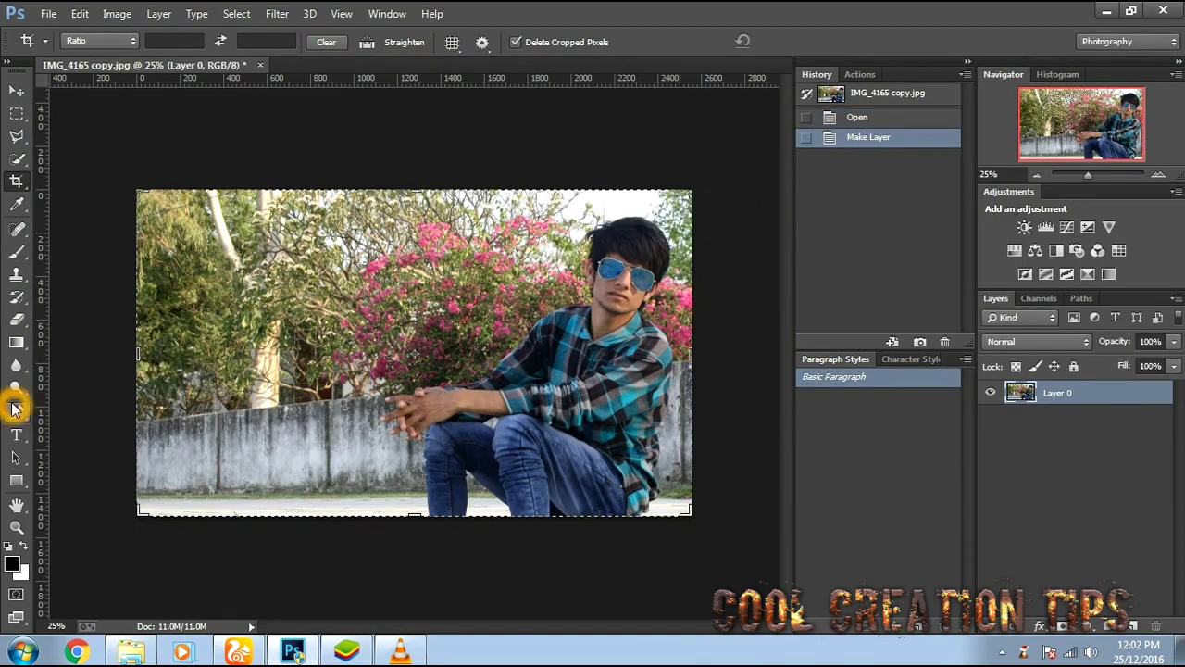
Start a Pen tool work path along the top edge of the shirt shoulder nearest the flowers.
click(14, 413)
key(ctrl+plus)
key(ctrl+plus)
key(ctrl+plus)
key(ctrl+plus)
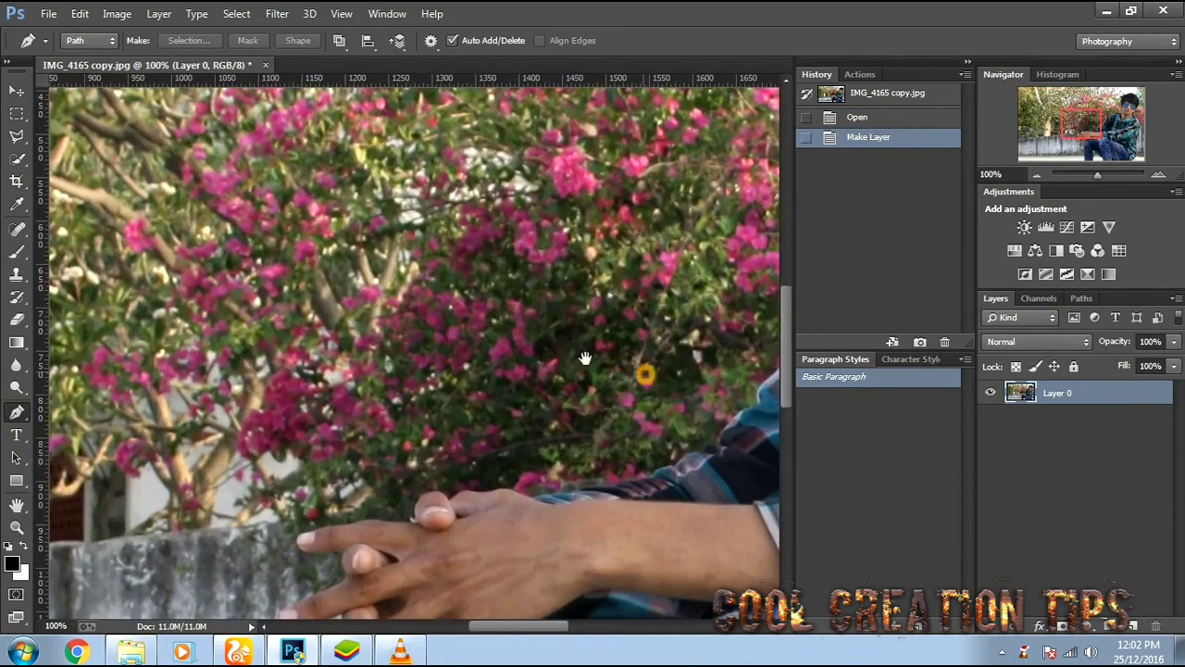
drag(646, 374, 349, 319)
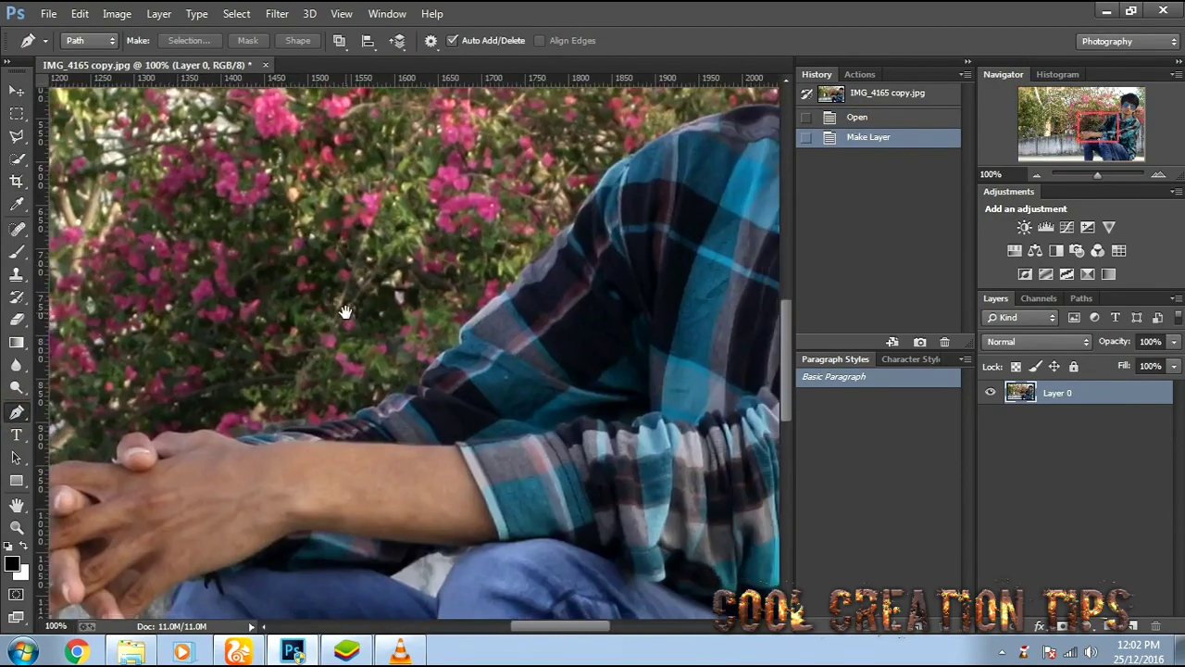
drag(573, 299, 445, 352)
drag(542, 252, 432, 366)
key(ctrl+plus)
key(ctrl+plus)
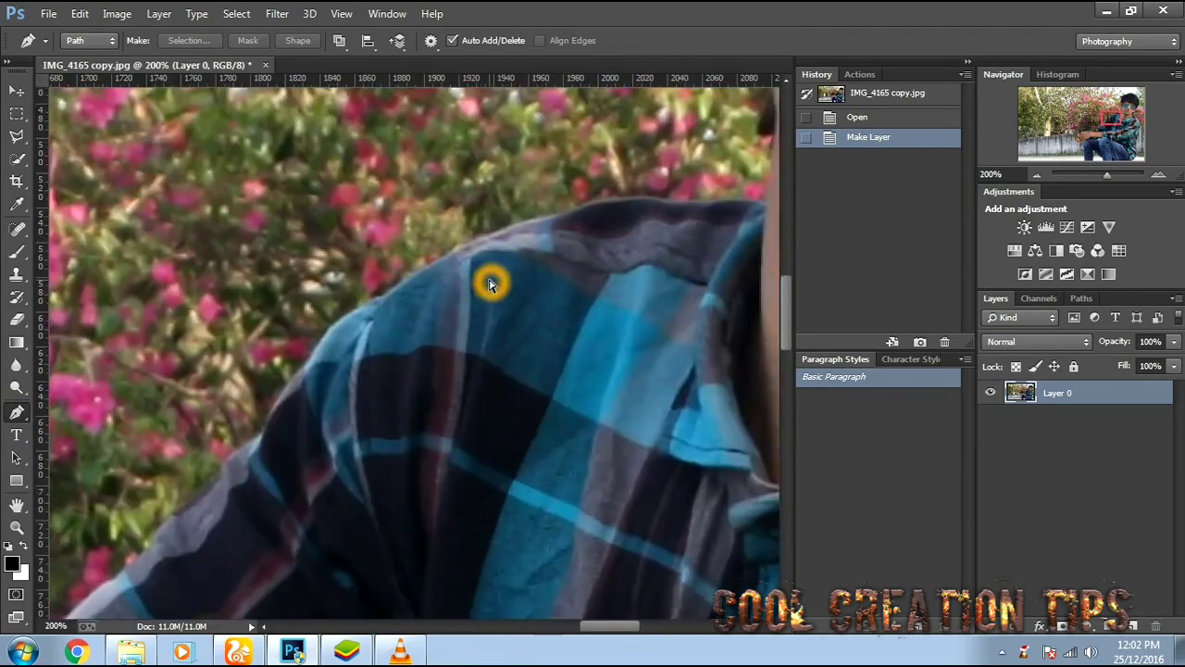
drag(591, 218, 467, 376)
click(410, 348)
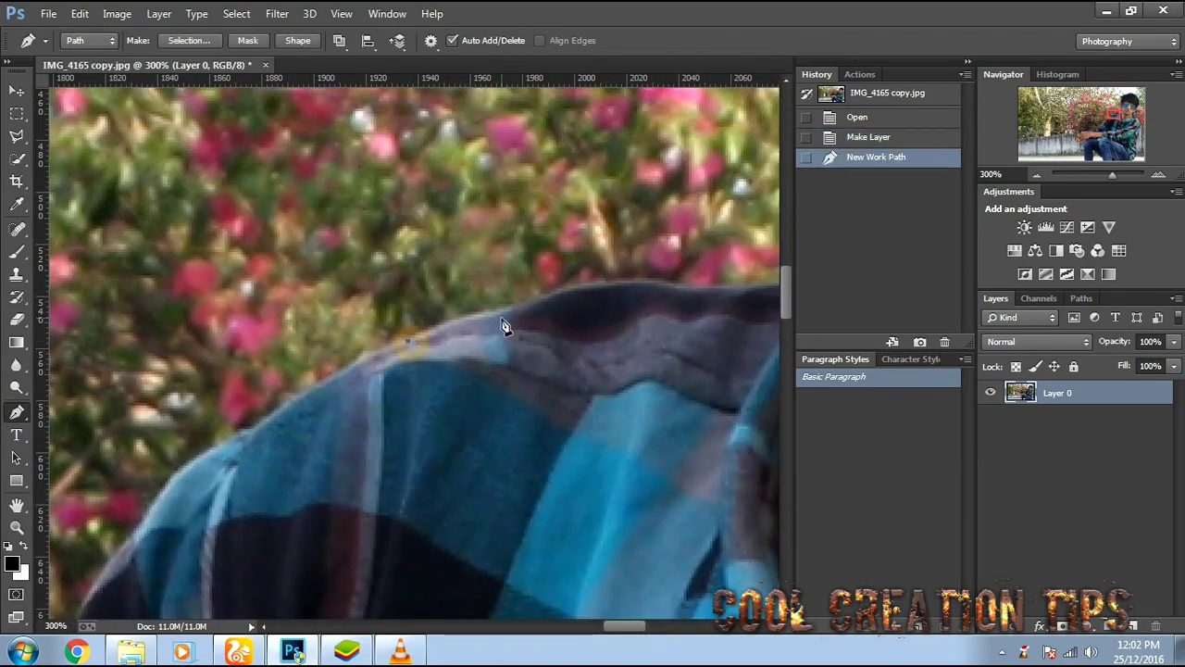
click(515, 309)
click(602, 291)
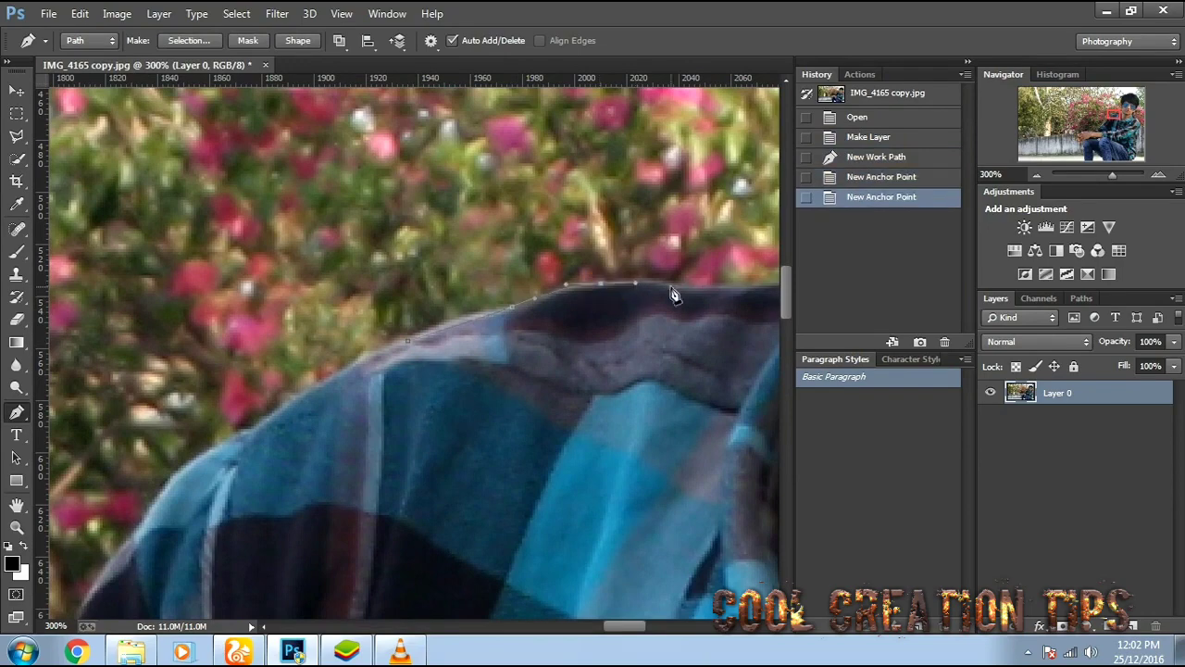
Continue the path along the shoulder to the collar and up the neck to the earlobe.
drag(713, 300, 445, 289)
drag(468, 288, 498, 290)
click(531, 292)
click(543, 202)
drag(490, 304, 493, 289)
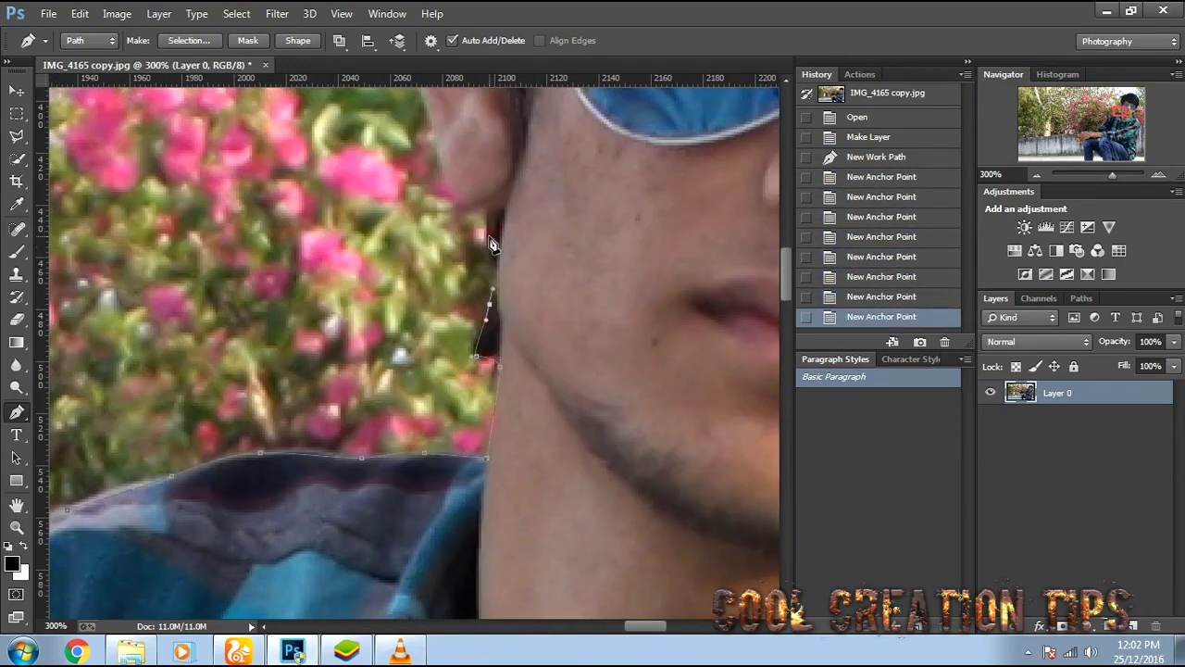
click(495, 219)
drag(447, 215, 449, 468)
click(447, 444)
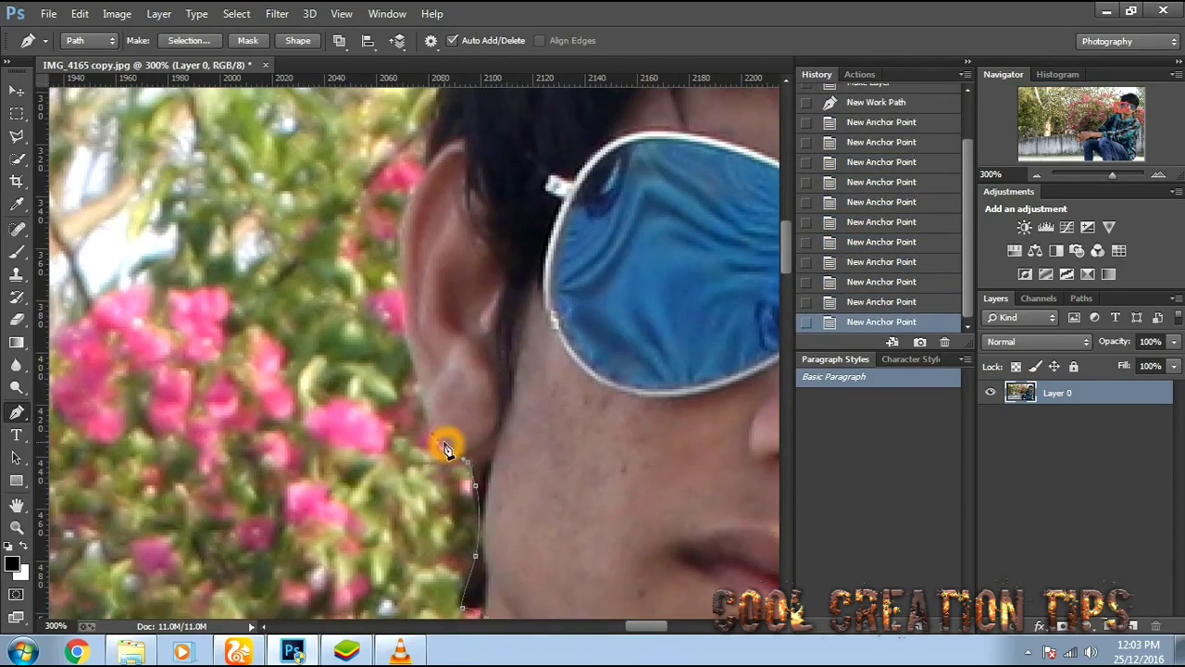
Trace the path around the first ear and over the outline of the hair.
click(416, 374)
drag(416, 322, 428, 460)
click(418, 417)
drag(444, 310, 432, 433)
mouse_move(469, 321)
mouse_down()
mouse_move(470, 289)
mouse_move(507, 299)
mouse_up()
click(408, 291)
click(376, 399)
click(570, 335)
drag(680, 395, 542, 311)
click(618, 393)
click(636, 415)
mouse_move(689, 521)
mouse_down()
mouse_move(610, 421)
mouse_move(625, 486)
mouse_up()
Bring the path down the far side of the hair, around the second ear and down to the shirt collar.
drag(623, 534, 622, 333)
drag(631, 395, 619, 496)
drag(565, 558, 626, 322)
click(617, 433)
click(617, 323)
drag(560, 404, 631, 298)
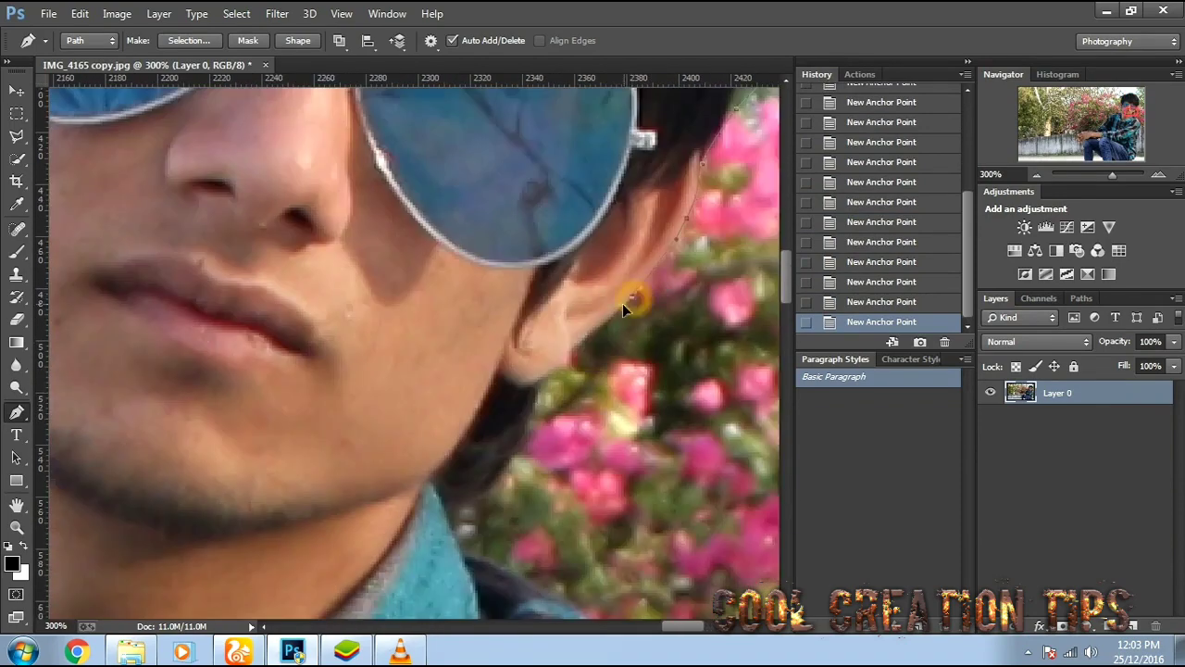
click(597, 331)
drag(572, 361, 654, 257)
click(528, 402)
drag(545, 454, 421, 276)
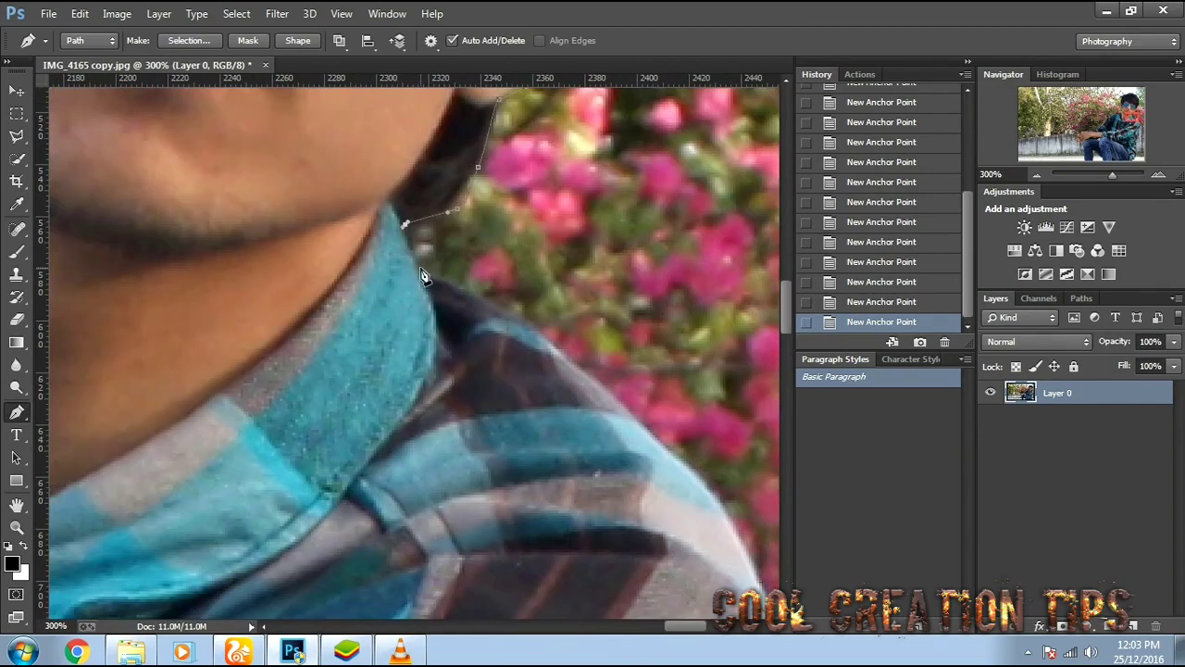
Trace the path from the collar over the second shoulder and down the outer edge of the sleeve.
drag(690, 519, 394, 195)
drag(511, 347, 548, 445)
drag(565, 518, 602, 199)
drag(612, 244, 609, 295)
drag(597, 454, 644, 268)
click(627, 403)
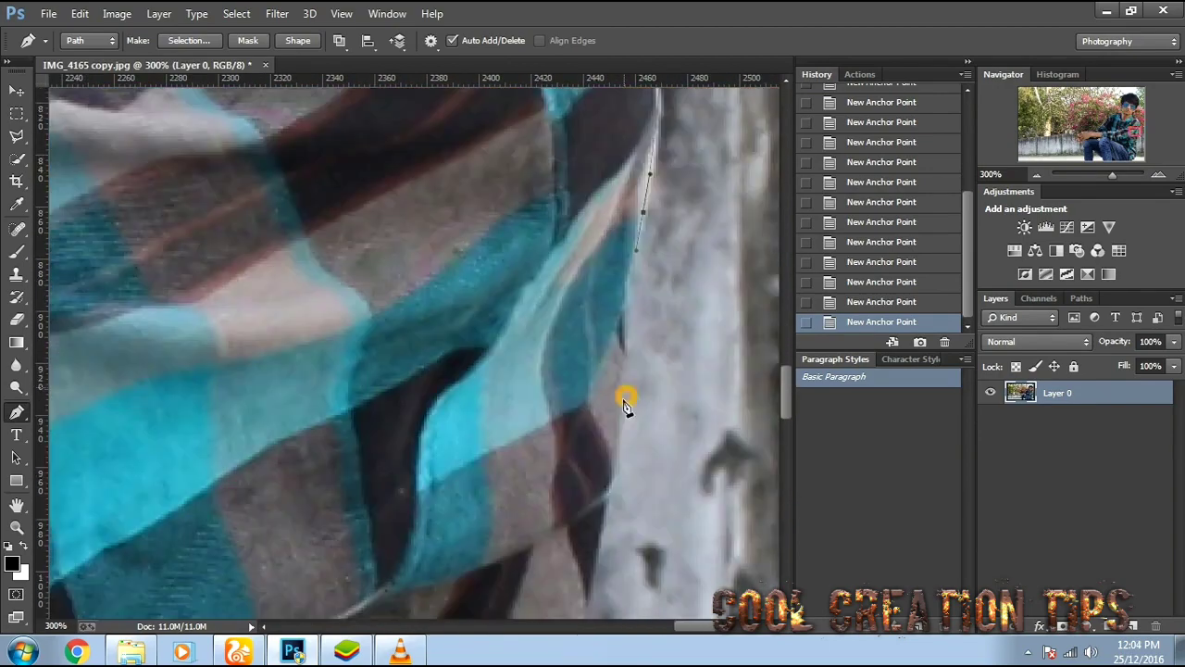
drag(625, 415, 621, 445)
Continue the path around the elbow folds and down the back edge of the shirt.
mouse_move(625, 500)
mouse_down()
mouse_move(638, 435)
mouse_move(752, 166)
mouse_up()
click(708, 252)
drag(690, 339, 680, 345)
drag(641, 408, 643, 435)
drag(641, 499, 597, 309)
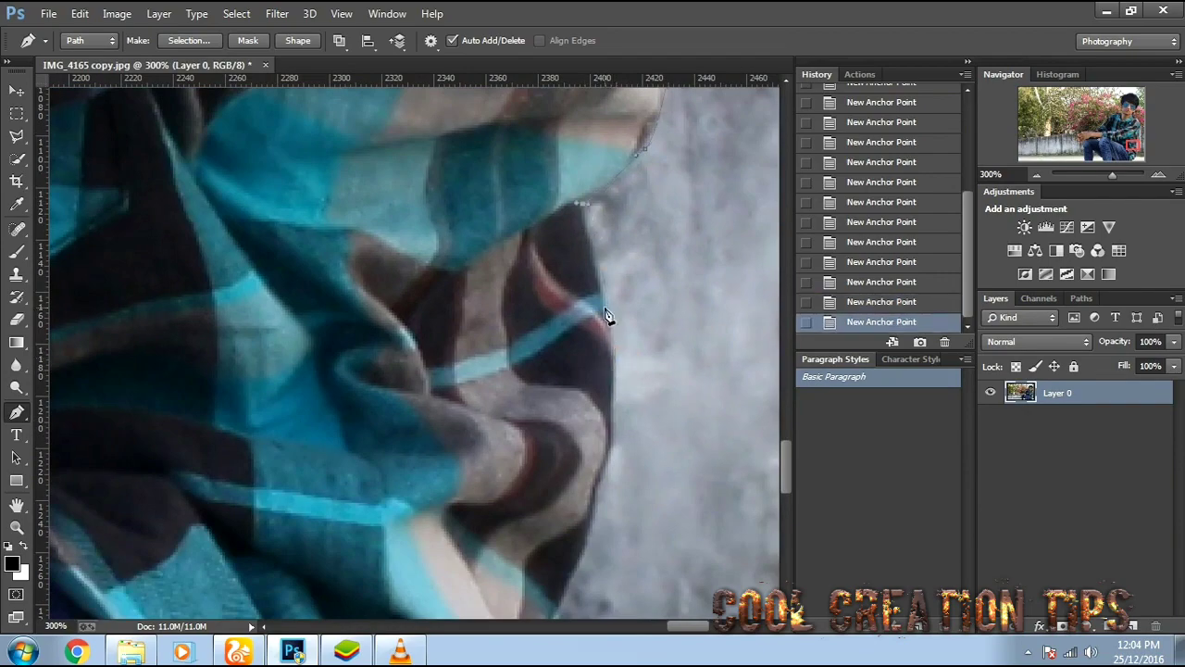
drag(582, 569, 445, 217)
click(477, 407)
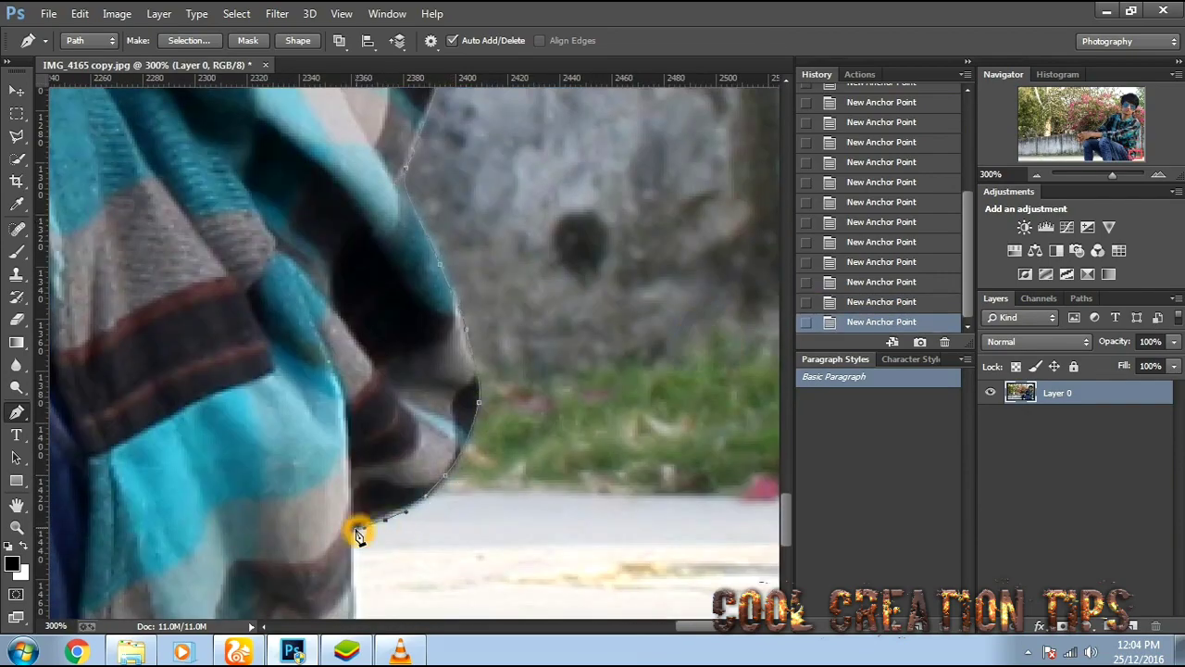
Follow the shirt hem with the path and run it below the photo's lower edge to the front of the nearer shin.
drag(359, 533, 549, 252)
drag(556, 343, 537, 379)
click(509, 391)
drag(318, 437, 662, 361)
scroll(596, 432, down, 1)
scroll(351, 445, up, 1)
click(351, 540)
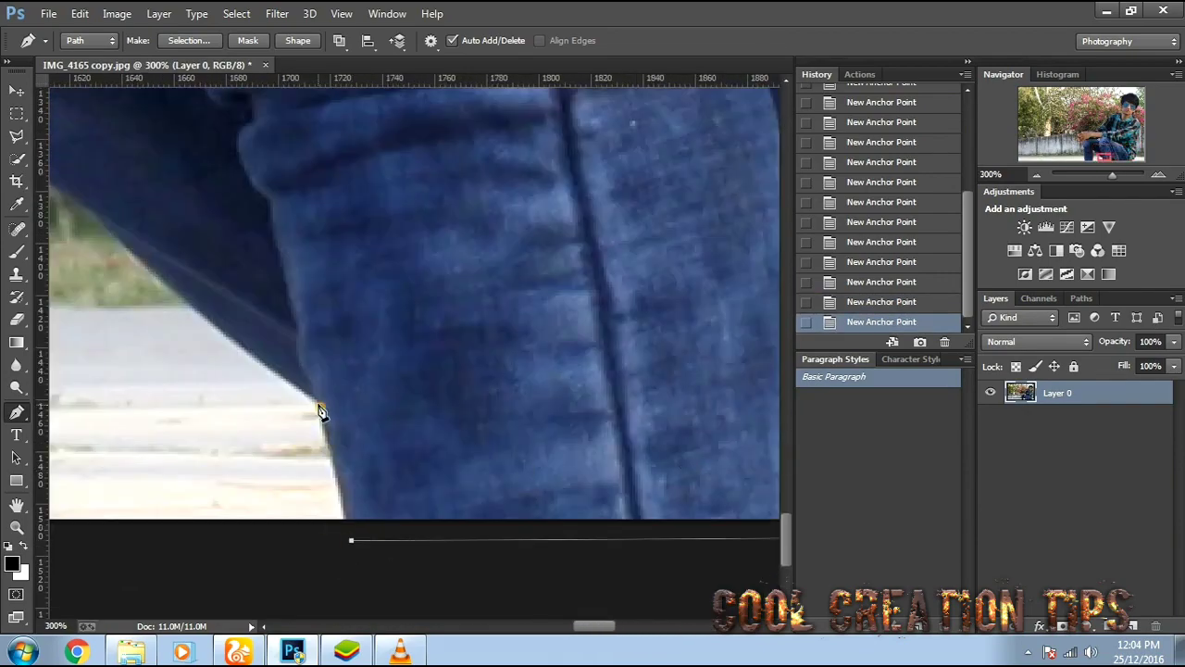
Trace the path up the underside of the thigh to the top of the gap between the two legs.
click(319, 405)
drag(111, 241, 455, 380)
click(378, 317)
drag(309, 253, 676, 406)
click(672, 402)
click(592, 322)
drag(554, 283, 520, 263)
click(512, 259)
click(505, 263)
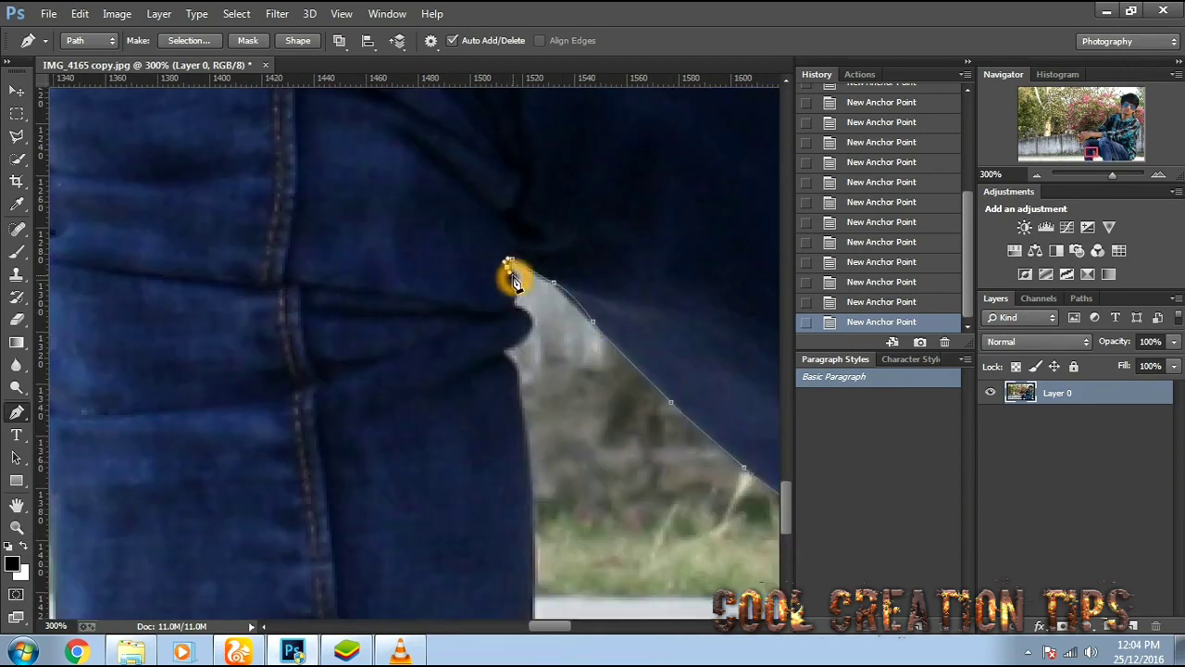
Trace the path down the inner edge of the other leg past the photo's lower edge.
click(509, 351)
click(527, 429)
drag(530, 547, 556, 377)
click(556, 497)
drag(558, 519, 588, 274)
click(567, 334)
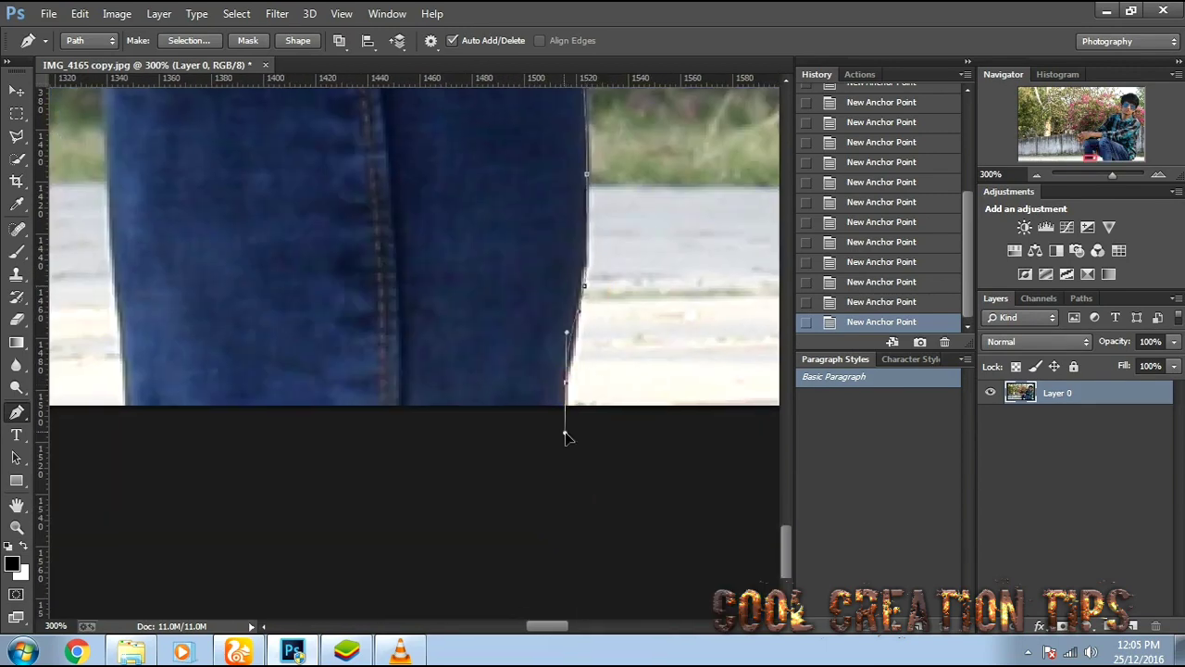
click(567, 419)
Carry the path under that leg and up its outer edge along the denim folds towards the knee.
drag(361, 517, 664, 520)
drag(525, 204, 525, 174)
drag(521, 166, 482, 541)
drag(477, 449, 476, 435)
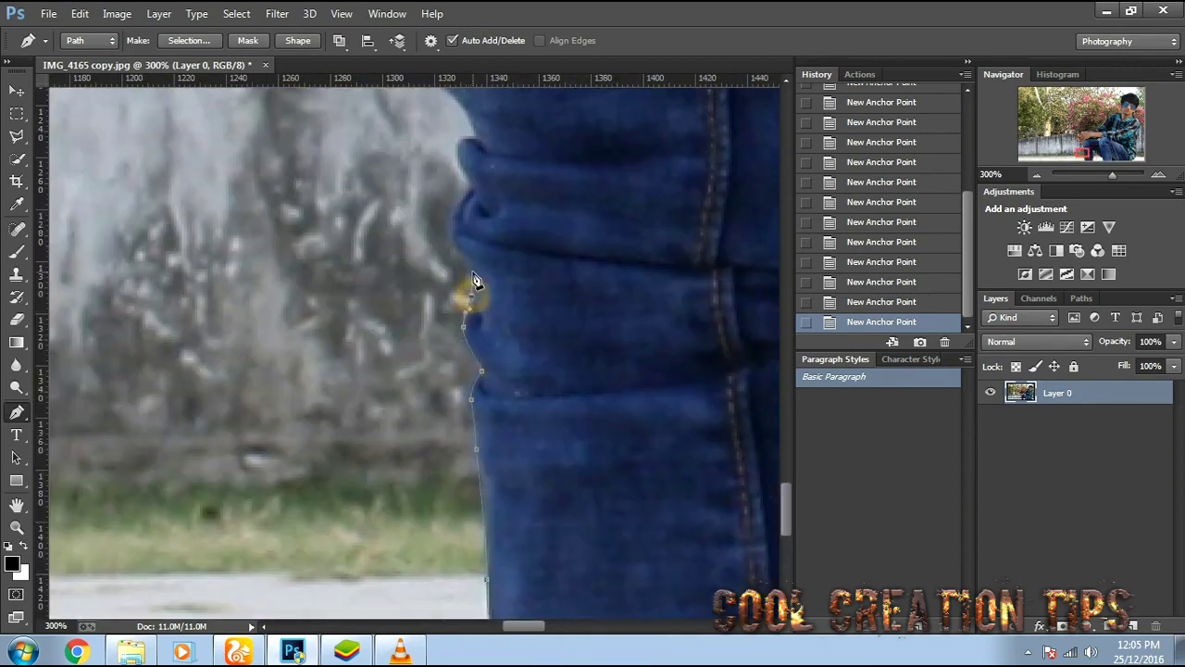
drag(474, 281, 493, 443)
drag(474, 449, 494, 472)
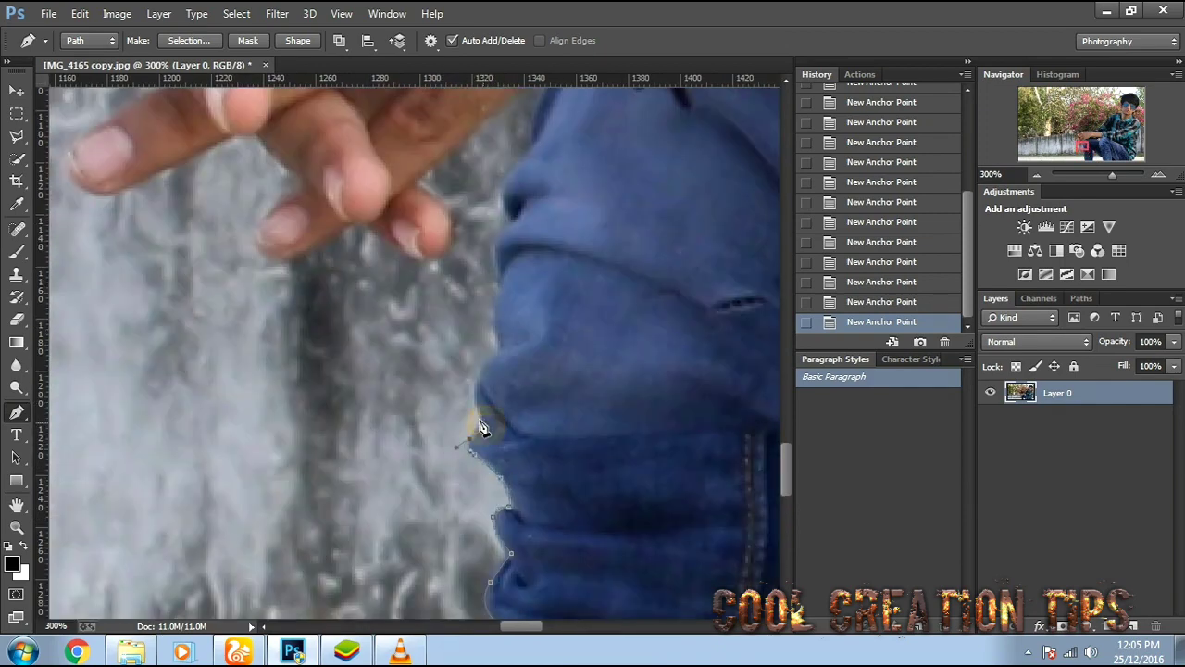
Trace the path around the knee up to the wrist and along the underside of the hand to the little fingertip.
key(ctrl+plus)
click(505, 406)
click(535, 277)
drag(531, 219, 542, 312)
click(553, 237)
drag(594, 195, 576, 375)
click(577, 357)
drag(598, 274, 602, 265)
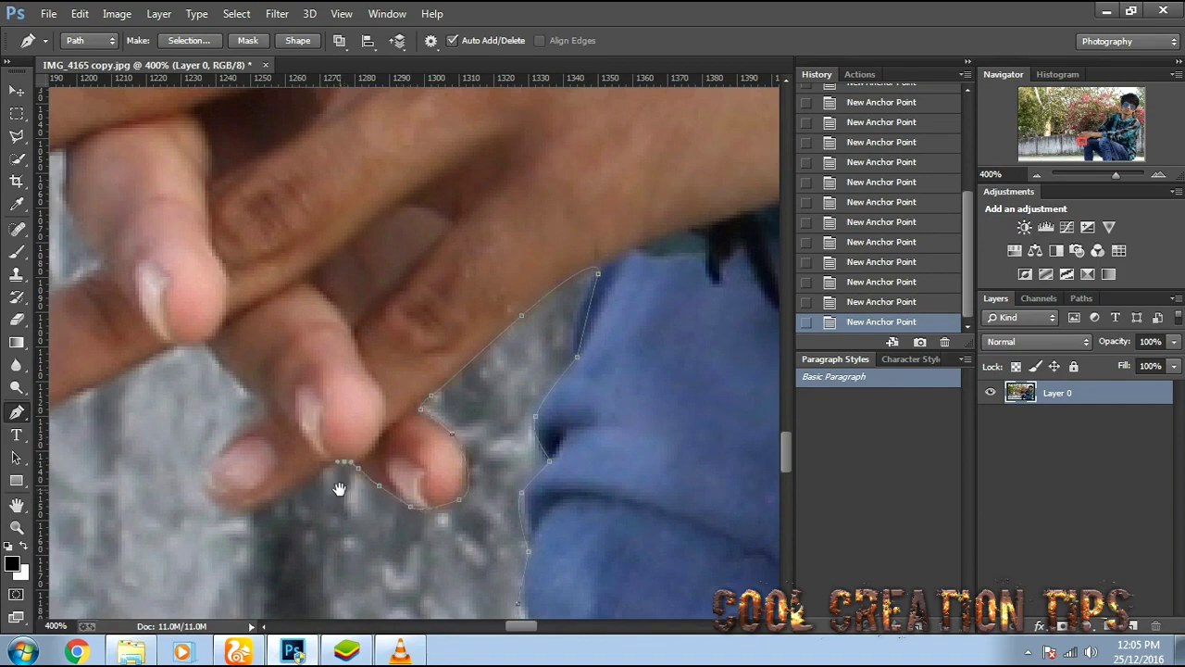
Outline the lowest fingertips with the path and continue around the next extended finger.
drag(339, 489, 654, 396)
click(609, 397)
click(569, 419)
click(587, 322)
drag(561, 304, 613, 424)
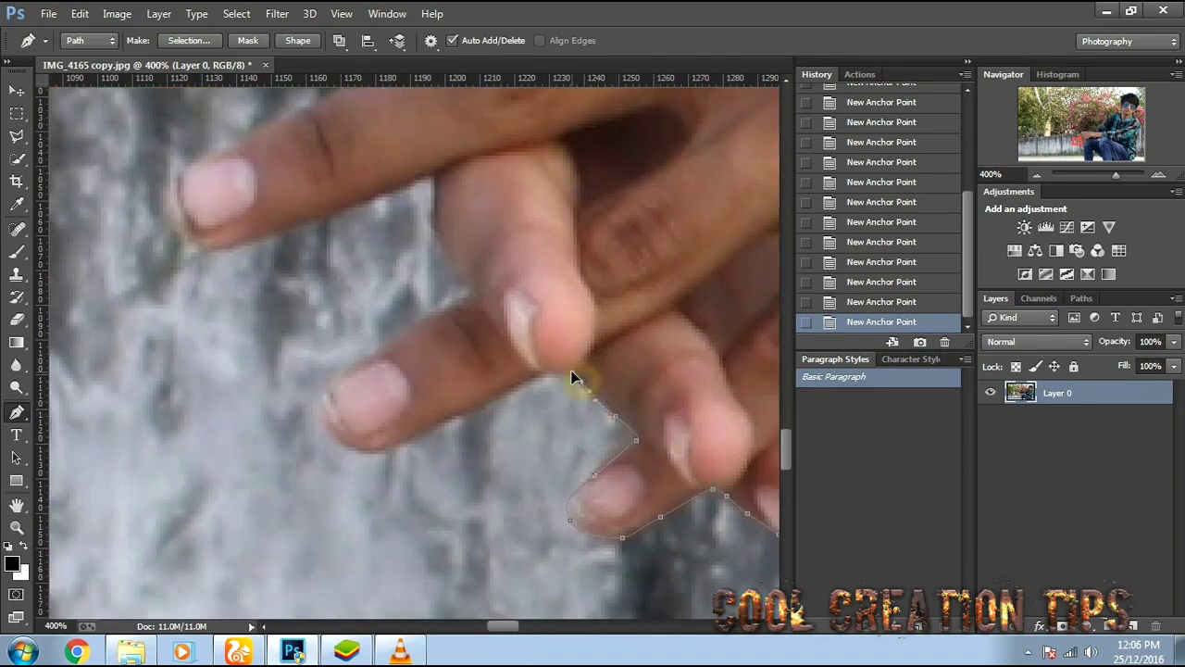
drag(546, 374, 541, 374)
drag(450, 425, 501, 367)
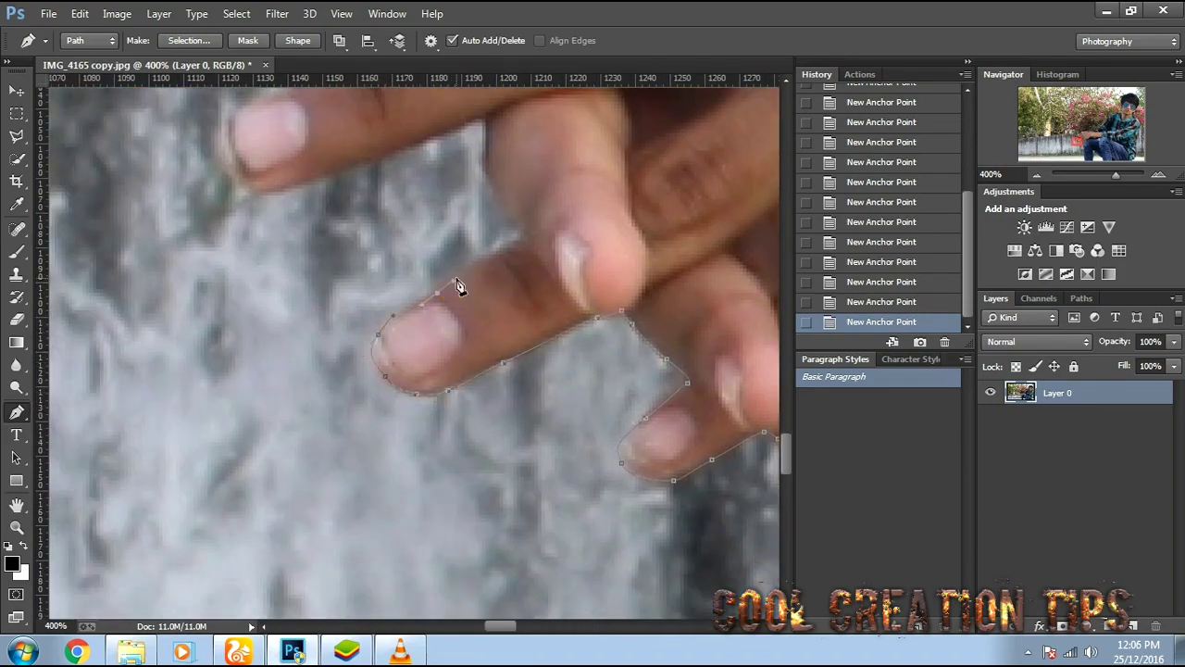
Trace the path into the gap between the fingers and around the long extended middle finger.
click(534, 241)
drag(503, 191, 540, 343)
click(461, 295)
click(356, 332)
click(307, 349)
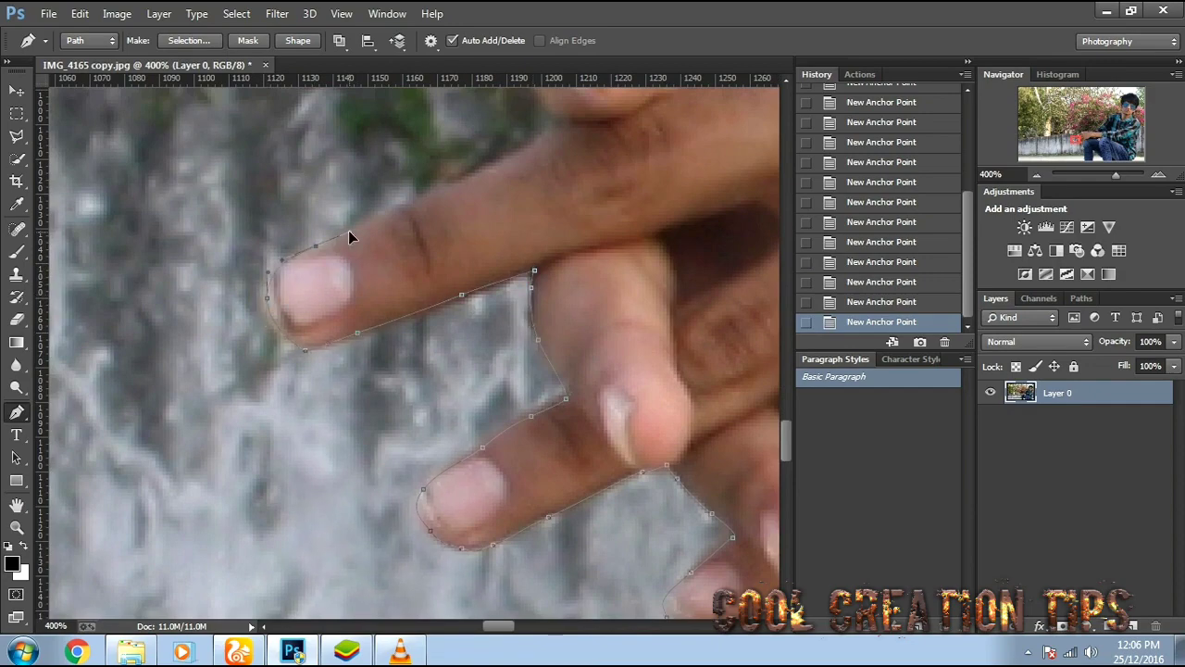
drag(447, 187, 478, 170)
click(513, 150)
click(558, 118)
Trace the path around the curled fingertip and the uppermost extended finger.
drag(562, 119, 541, 318)
click(514, 291)
drag(507, 249, 516, 228)
click(489, 224)
drag(405, 228, 375, 228)
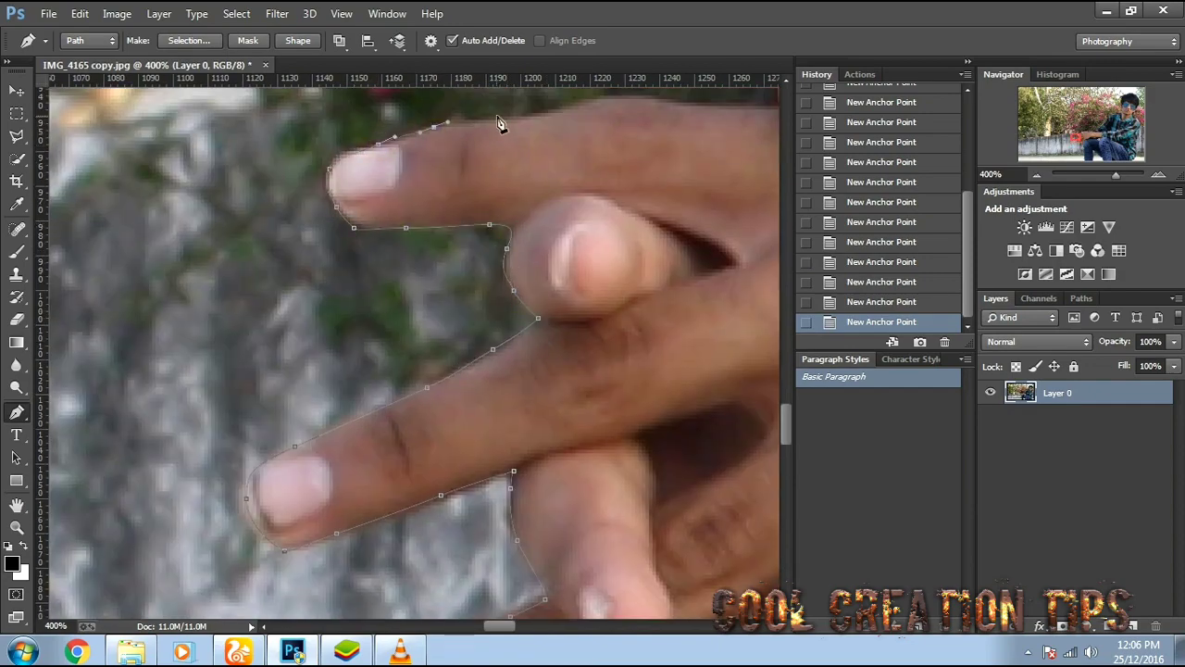
click(497, 118)
click(562, 106)
Continue the path over the knuckles, around the raised thumb tip and onto the back of the hand.
drag(567, 111, 375, 255)
drag(440, 240, 475, 245)
click(520, 247)
click(589, 247)
drag(642, 105, 595, 238)
click(569, 362)
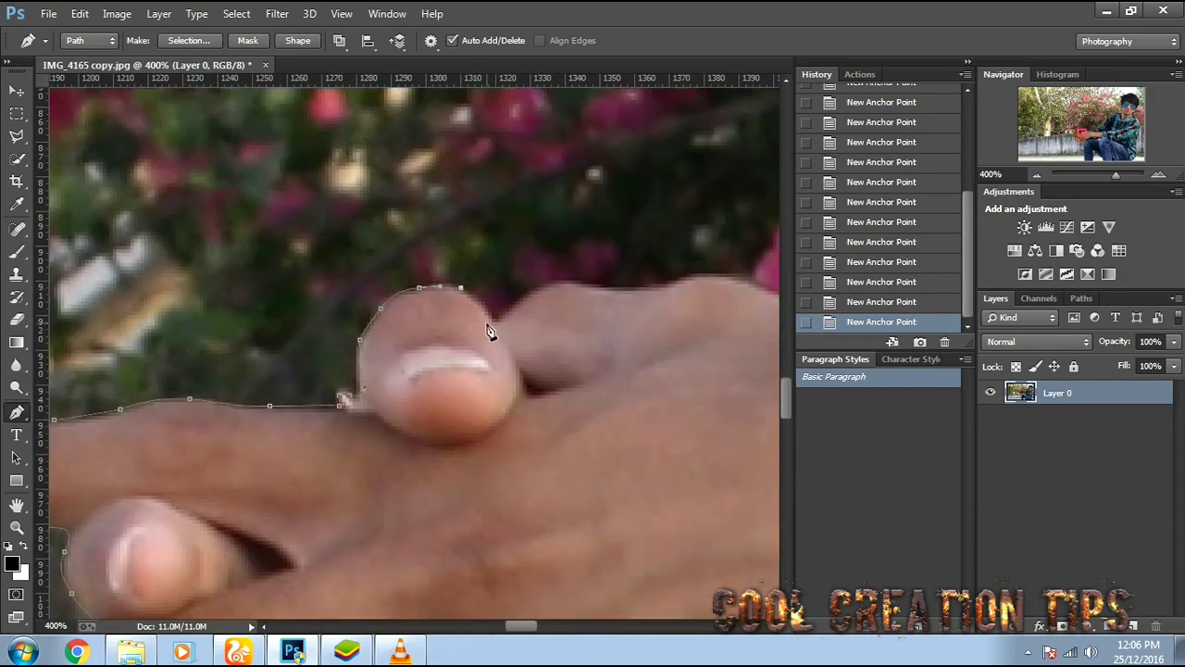
click(715, 274)
Trace the path from the back of the hand along the upper edge of the folded shirt cuff.
drag(715, 274, 410, 346)
click(535, 380)
click(461, 399)
drag(537, 383, 354, 407)
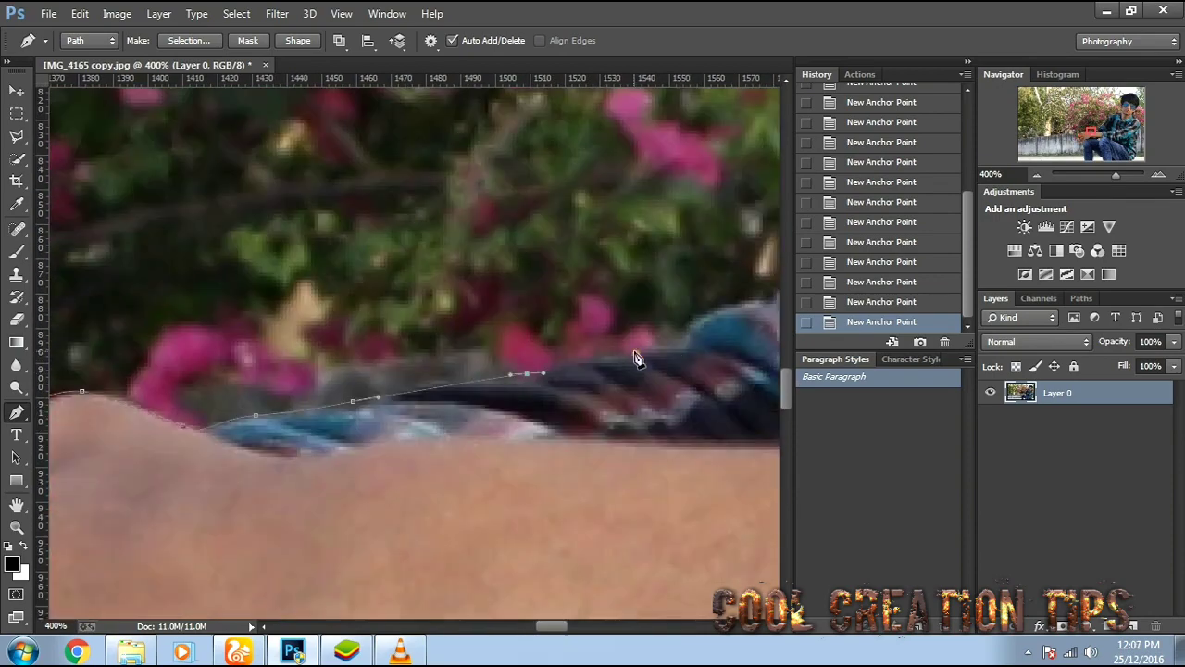
click(636, 356)
drag(701, 323, 449, 388)
drag(602, 331, 482, 414)
Trace the path along the upper edge of the rolled forearm sleeve and over the sleeve folds towards the elbow.
drag(524, 367, 532, 355)
drag(558, 360, 580, 357)
click(590, 327)
drag(701, 218, 467, 356)
drag(411, 393, 450, 364)
click(500, 347)
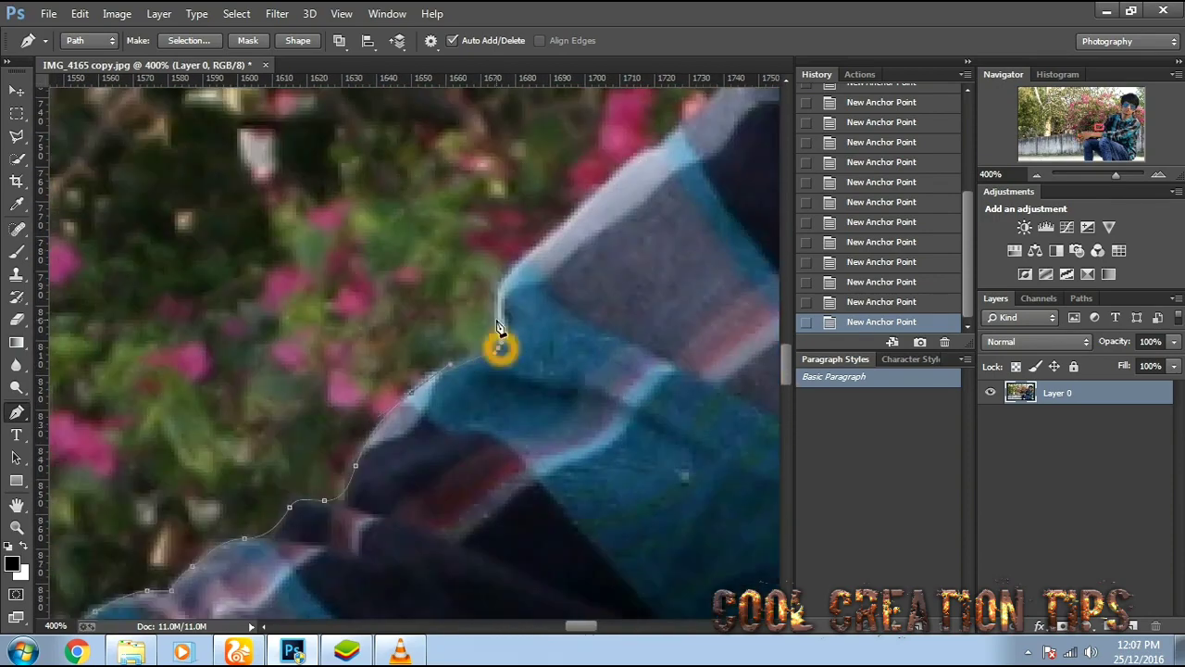
Continue the path up the outer edge of the upper sleeve to the start of the shoulder curve.
drag(711, 104, 478, 310)
click(678, 122)
drag(701, 108, 534, 370)
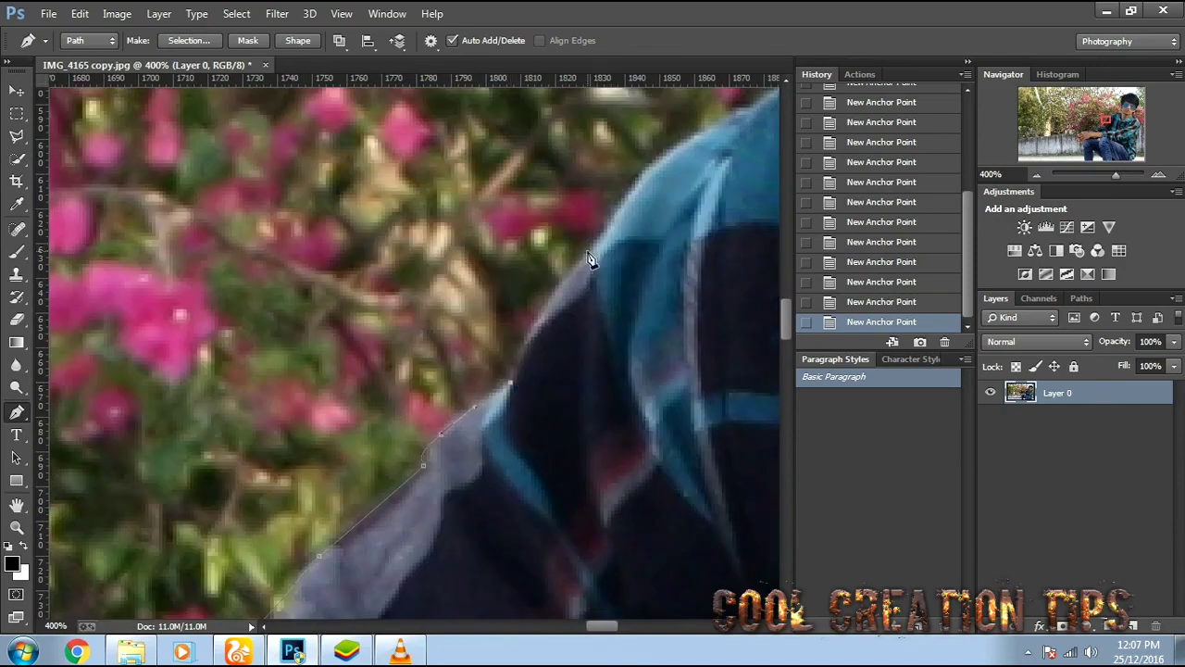
drag(594, 245, 614, 218)
drag(649, 167, 675, 141)
Trace the path over the top of the shoulder and join it to the existing outline near the collar.
drag(677, 208, 508, 399)
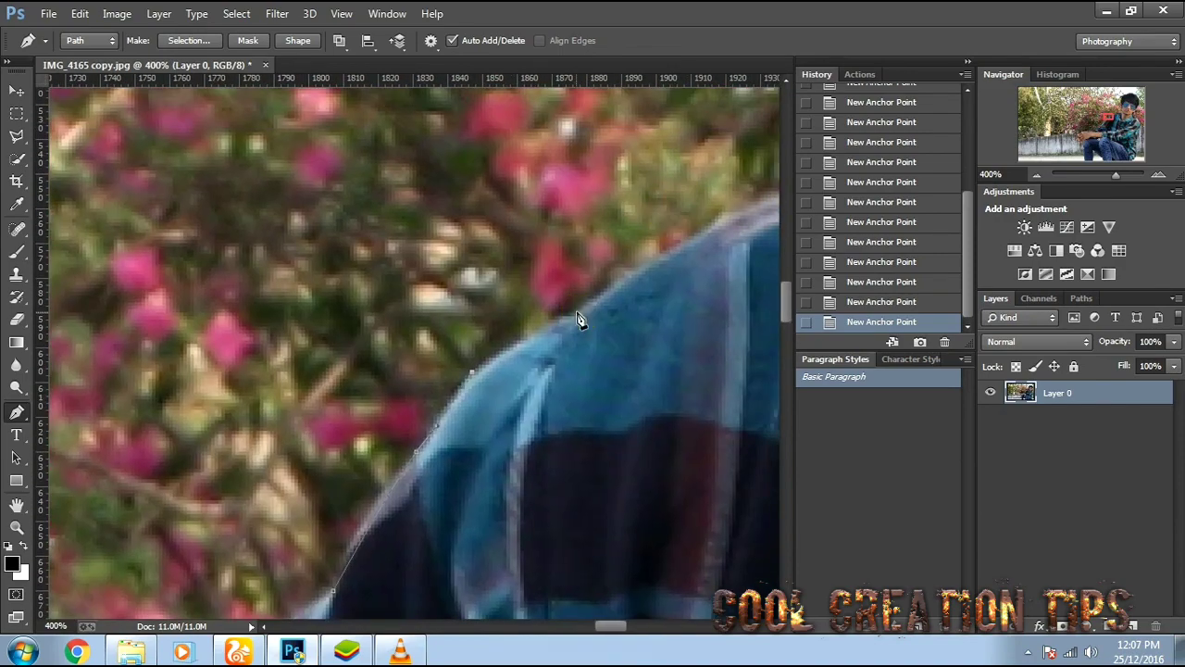
click(591, 305)
drag(637, 307, 430, 472)
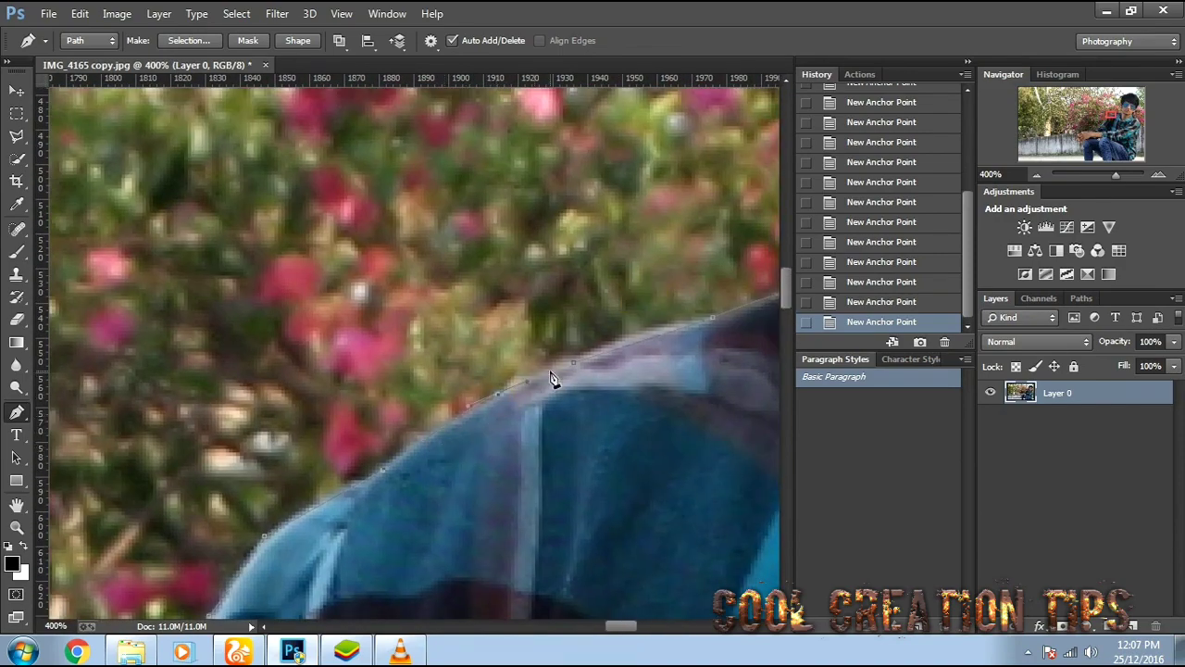
drag(555, 410, 385, 320)
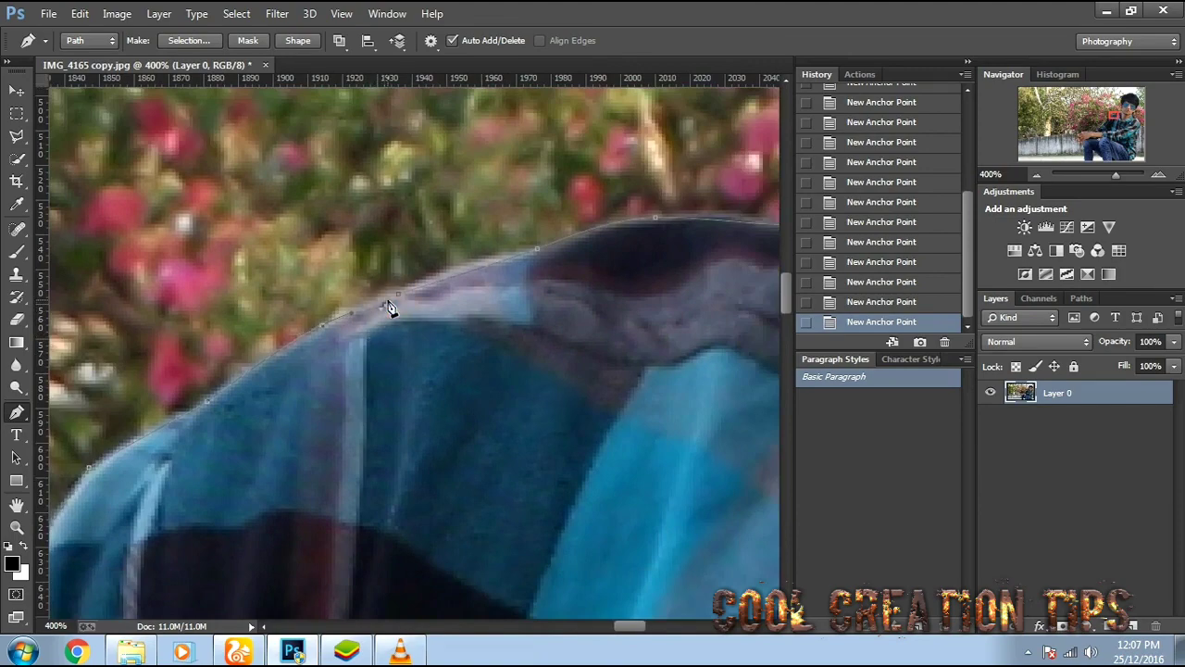
Convert the finished path around the man to a selection and copy the selected man to a new layer.
right_click(389, 307)
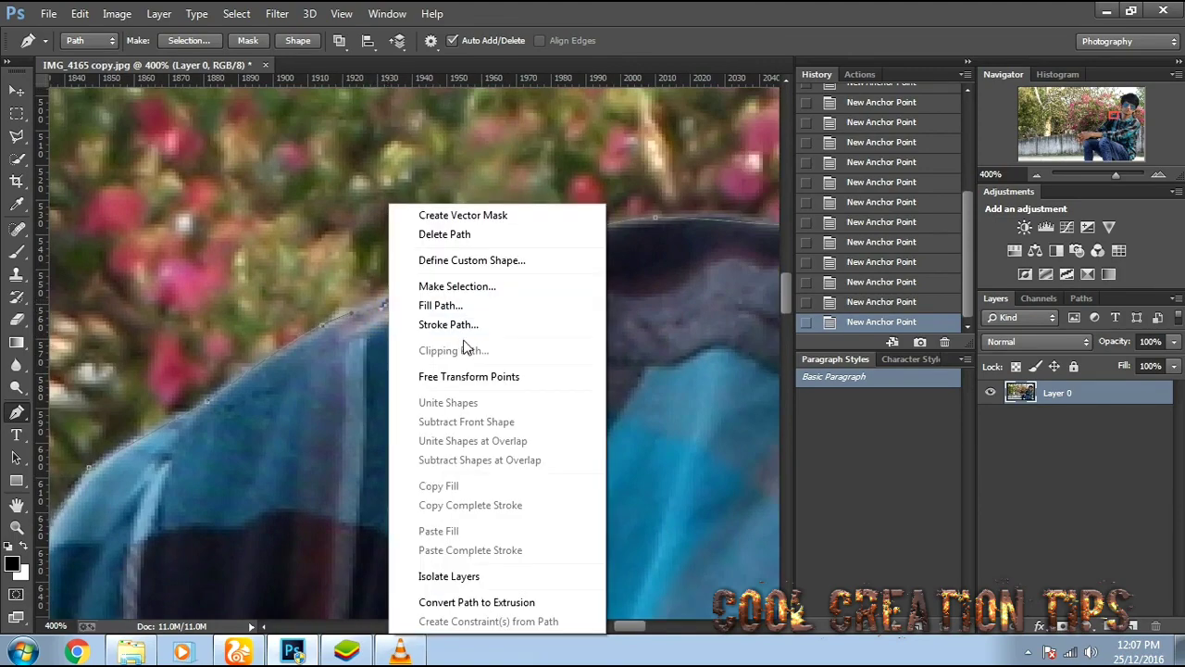
click(458, 286)
click(672, 189)
key(ctrl+minus)
key(ctrl+minus)
key(ctrl+minus)
key(ctrl+minus)
key(ctrl+minus)
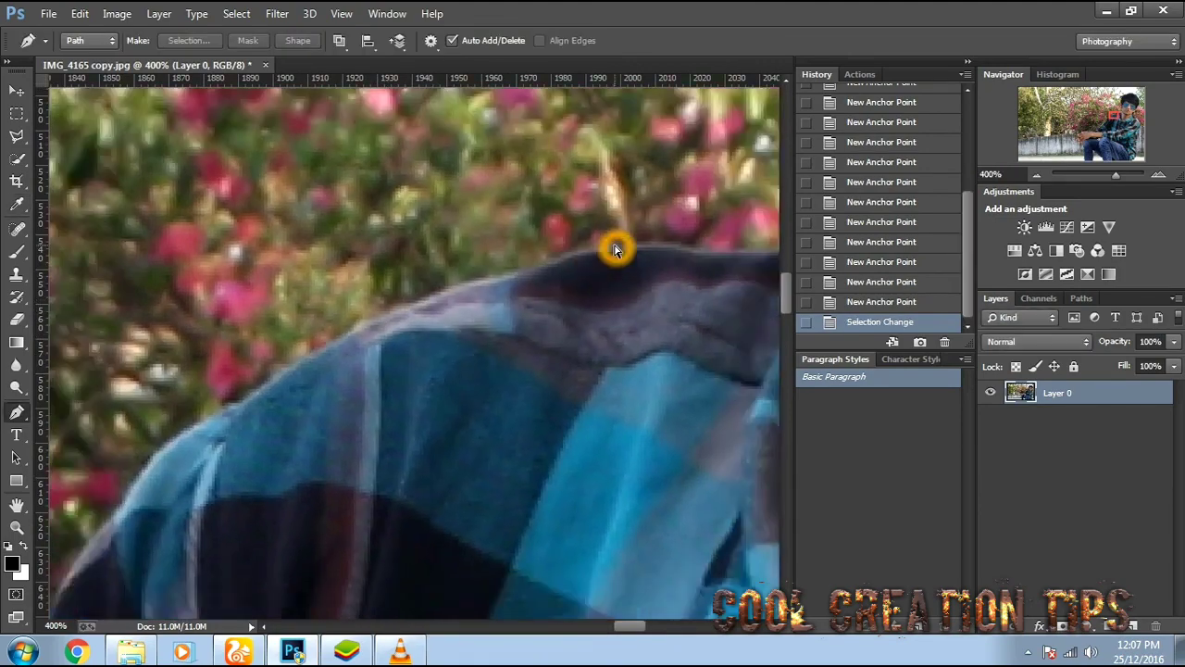
key(ctrl+minus)
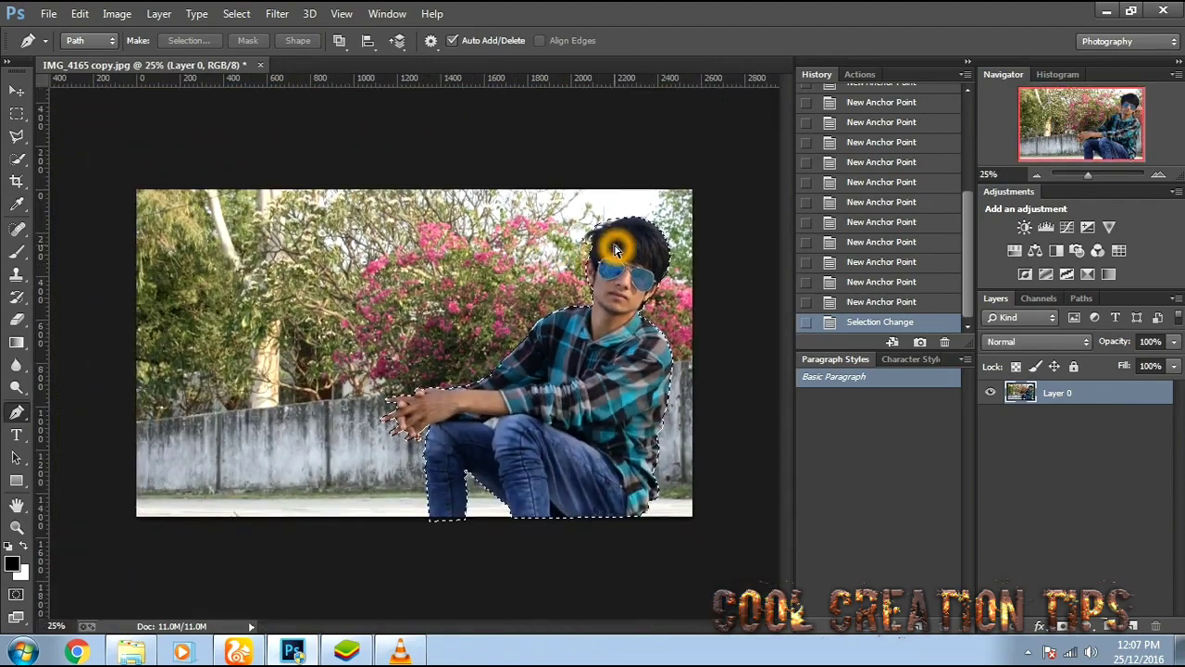
key(ctrl+j)
Duplicate Layer 0 and turn the copy completely black with a Hue/Saturation adjustment.
click(1056, 416)
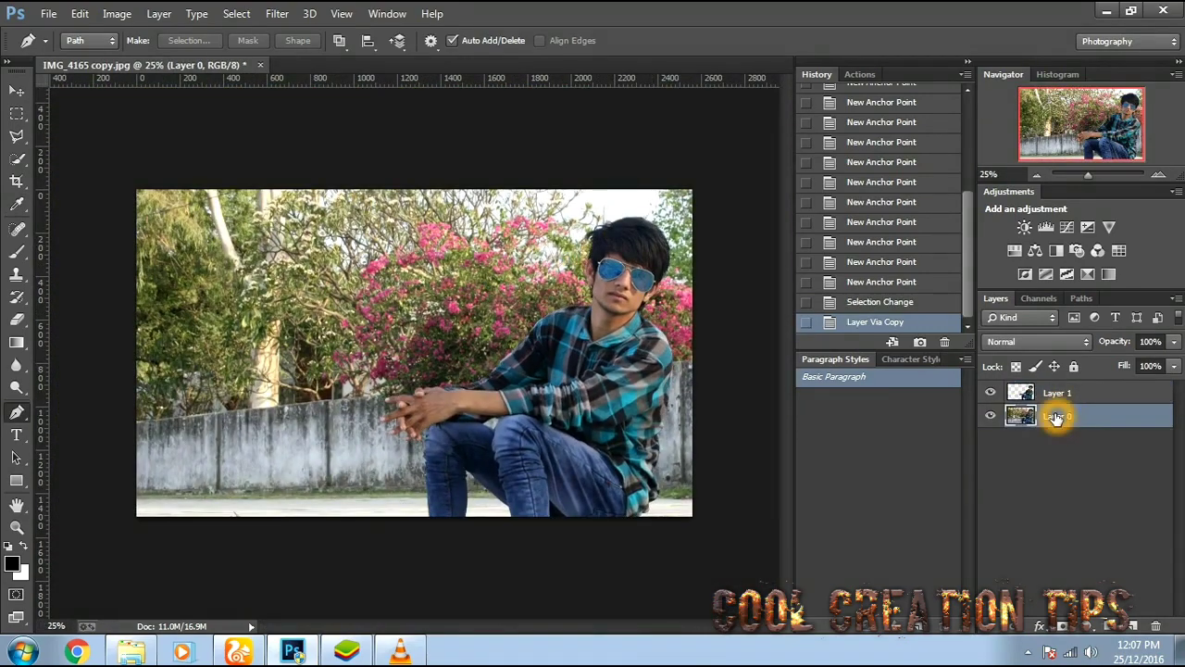
key(ctrl+j)
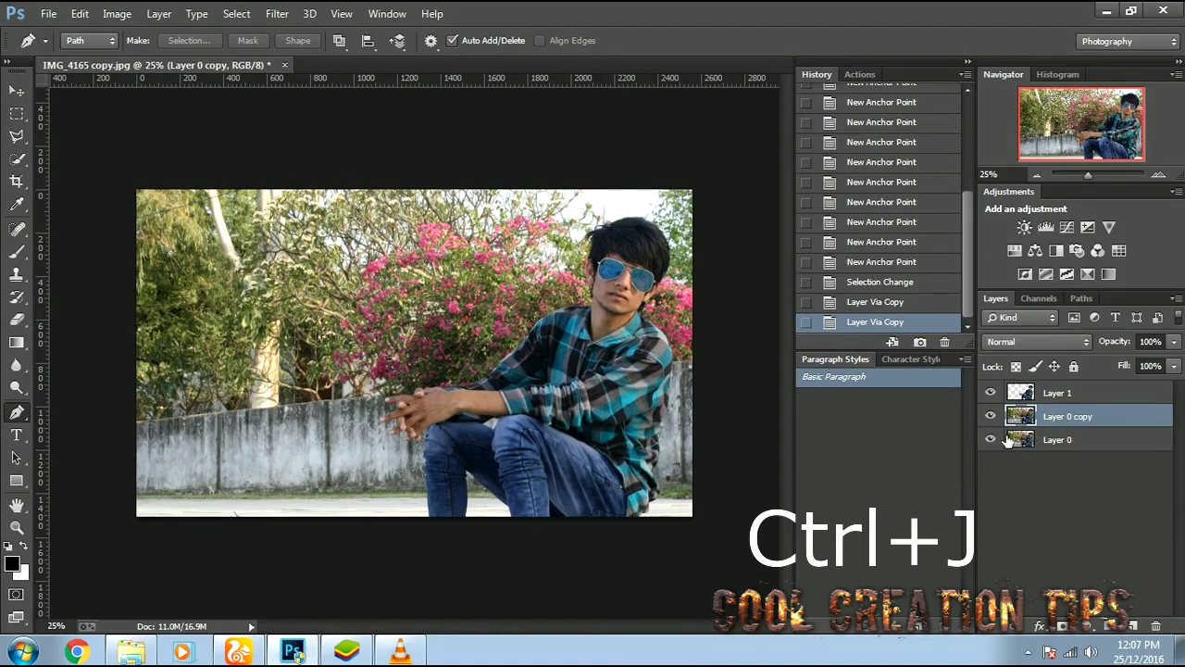
key(ctrl+u)
drag(553, 319, 468, 319)
key(Return)
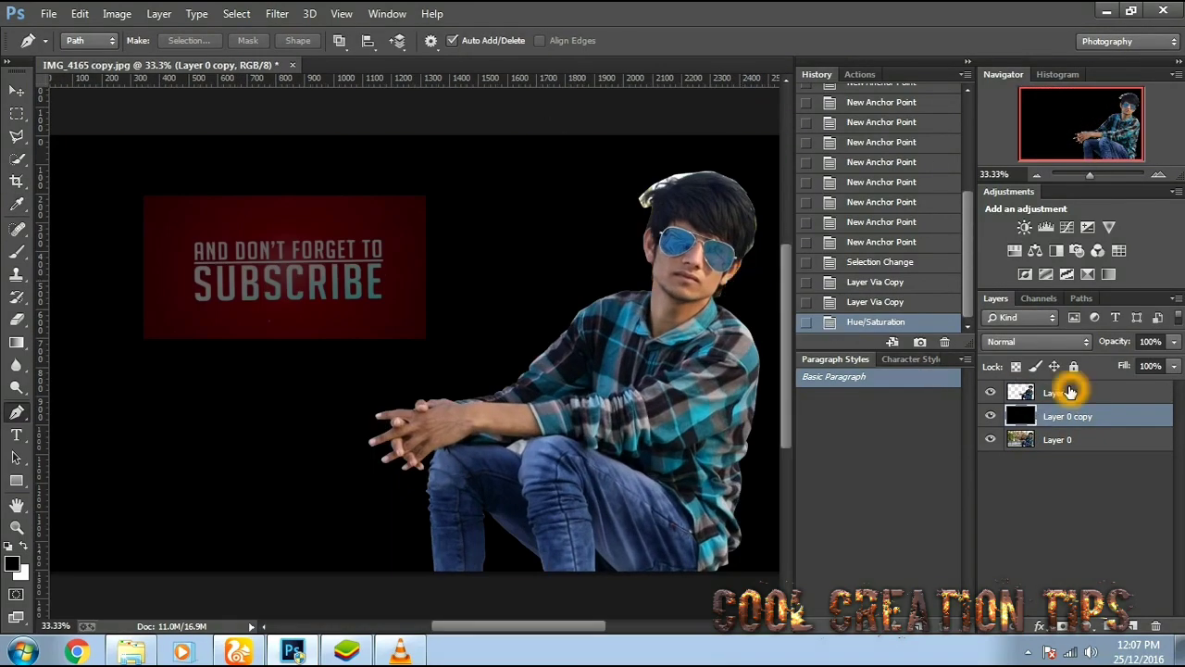
On Layer 1, select the light background patch between the forearm and knees with Quick Selection and delete it.
click(1069, 391)
key(ctrl+plus)
key(ctrl+plus)
key(ctrl+plus)
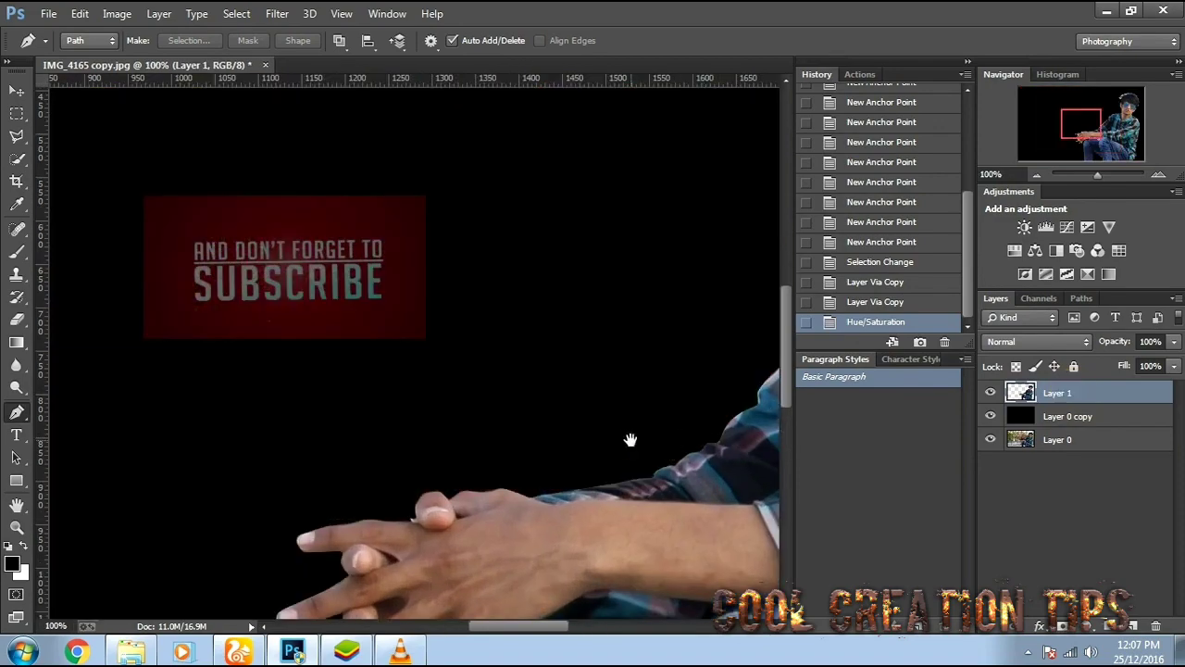
drag(630, 440, 484, 275)
key(ctrl+plus)
key(ctrl+plus)
drag(627, 410, 361, 301)
key(w)
click(474, 535)
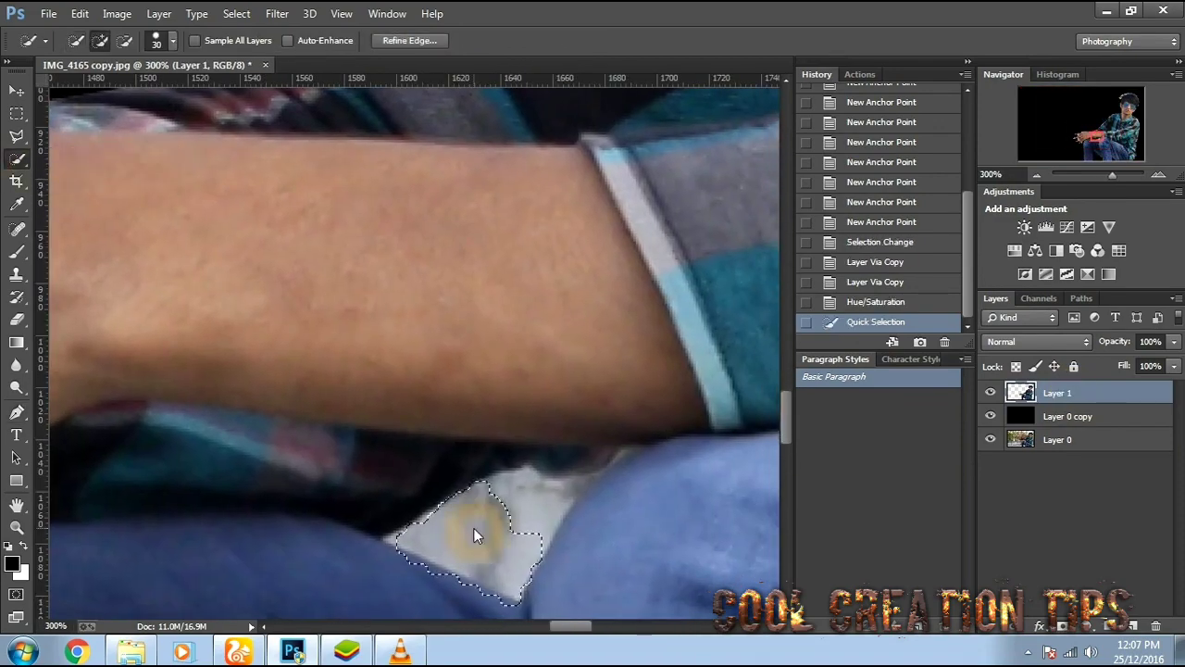
key(Delete)
Outline the gap between the forearm and knees with the Polygonal Lasso, delete the leftover fringe and deselect.
click(17, 135)
click(488, 505)
click(516, 479)
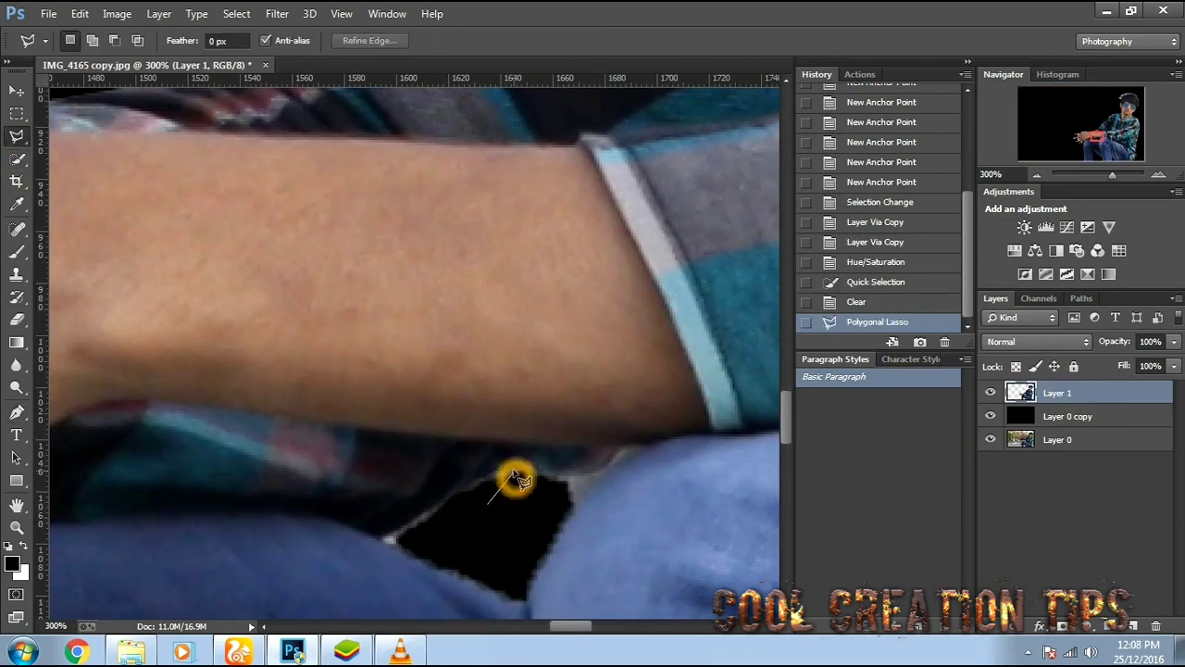
click(382, 538)
click(525, 606)
click(573, 510)
click(568, 476)
double_click(526, 468)
key(Delete)
click(440, 353)
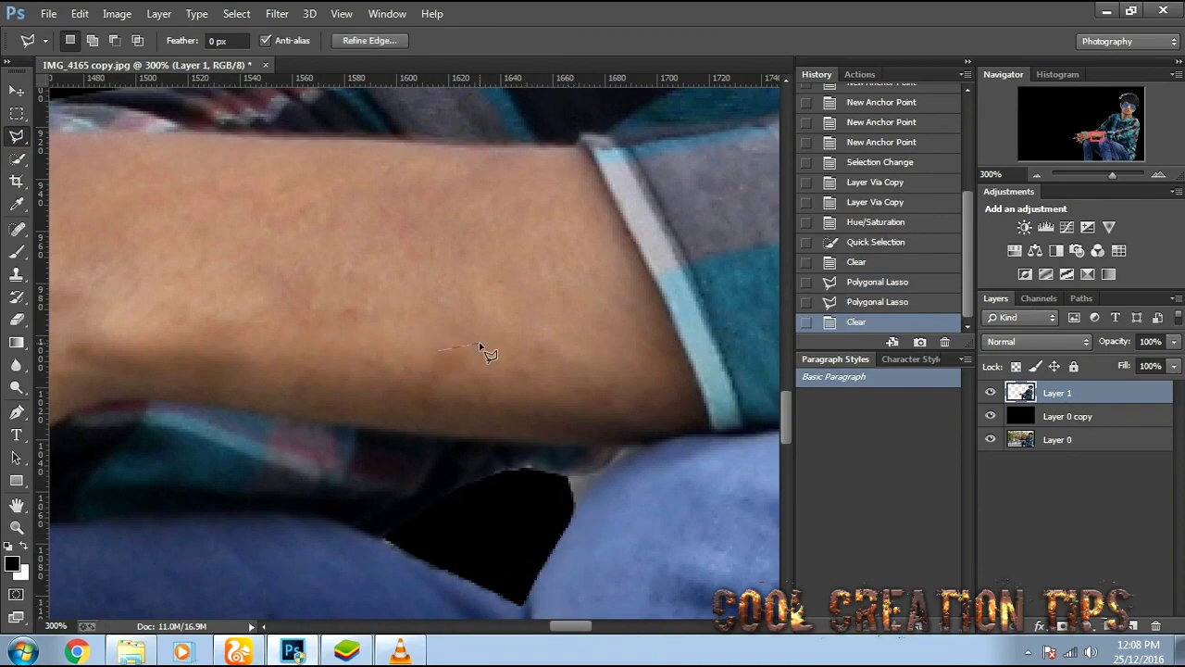
double_click(478, 345)
Erase the green background fringe from the side of the hair above the ear, using a small eraser starting at size 8.
key(ctrl+minus)
key(ctrl+minus)
mouse_move(553, 267)
mouse_down()
mouse_move(539, 353)
mouse_move(367, 435)
mouse_up()
key(ctrl+plus)
drag(469, 288, 339, 339)
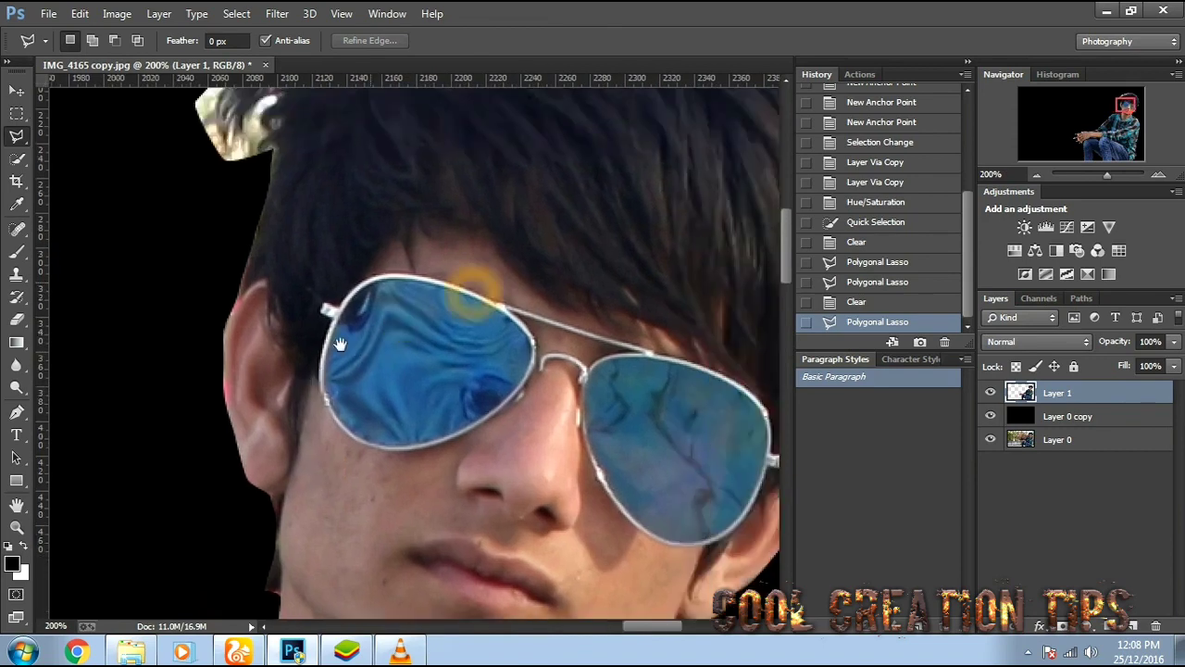
drag(741, 570, 519, 450)
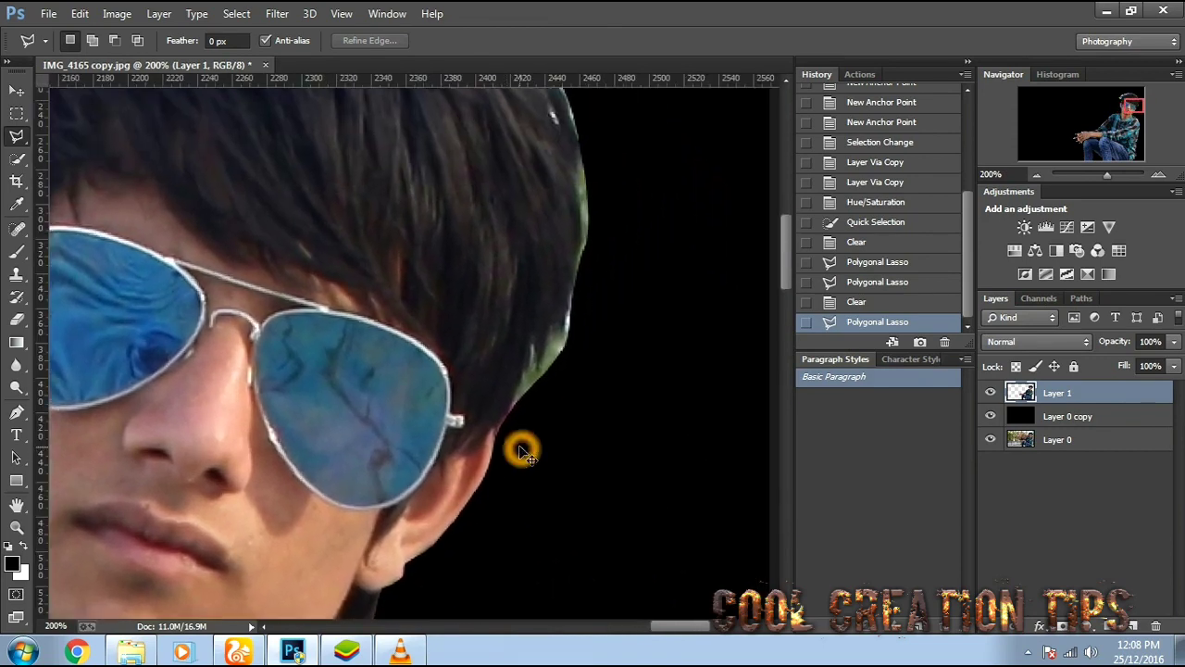
key(ctrl+plus)
key(e)
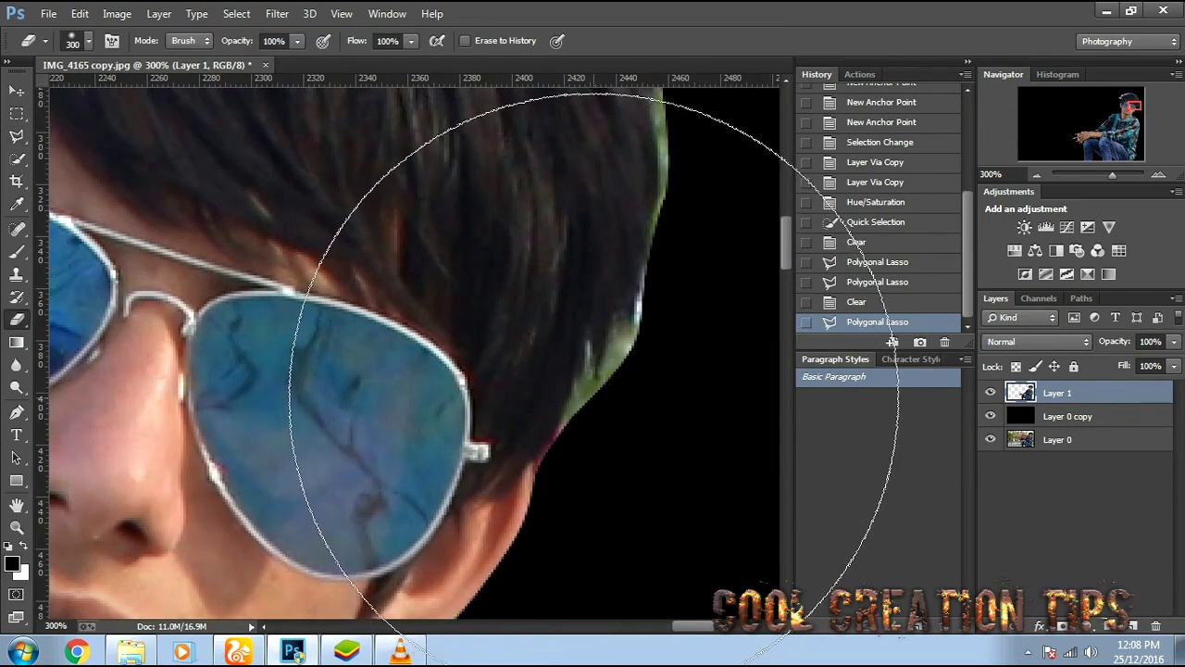
key(bracketleft)
key(bracketleft)
key(bracketleft)
key(bracketleft)
key(bracketleft)
key(bracketleft)
key(bracketleft)
key(bracketleft)
key(bracketleft)
key(bracketleft)
key(bracketleft)
key(bracketleft)
key(bracketleft)
key(bracketleft)
key(bracketleft)
key(bracketleft)
key(bracketleft)
key(bracketleft)
key(bracketleft)
click(585, 363)
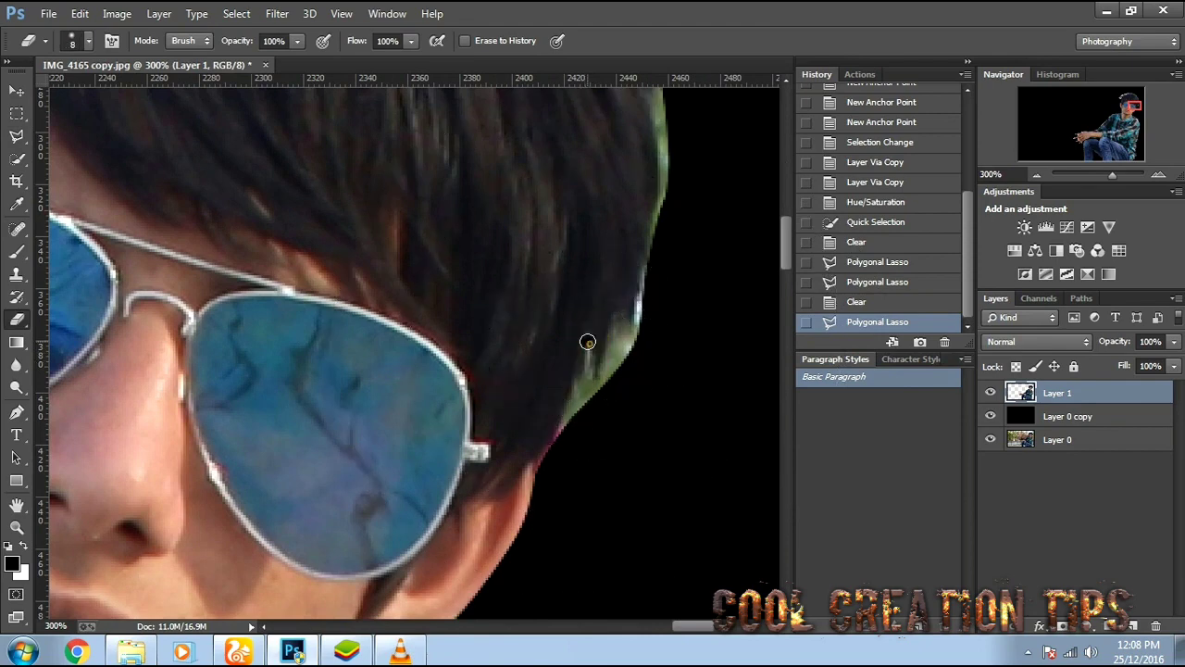
drag(588, 343, 583, 402)
key(bracketright)
key(bracketright)
drag(581, 381, 561, 439)
drag(602, 363, 602, 391)
mouse_move(611, 373)
mouse_down()
mouse_move(639, 320)
mouse_move(664, 204)
mouse_move(664, 392)
mouse_up()
Erase the remaining background fringe up the side and along the crown of the hair with a size 20 eraser.
key(bracketright)
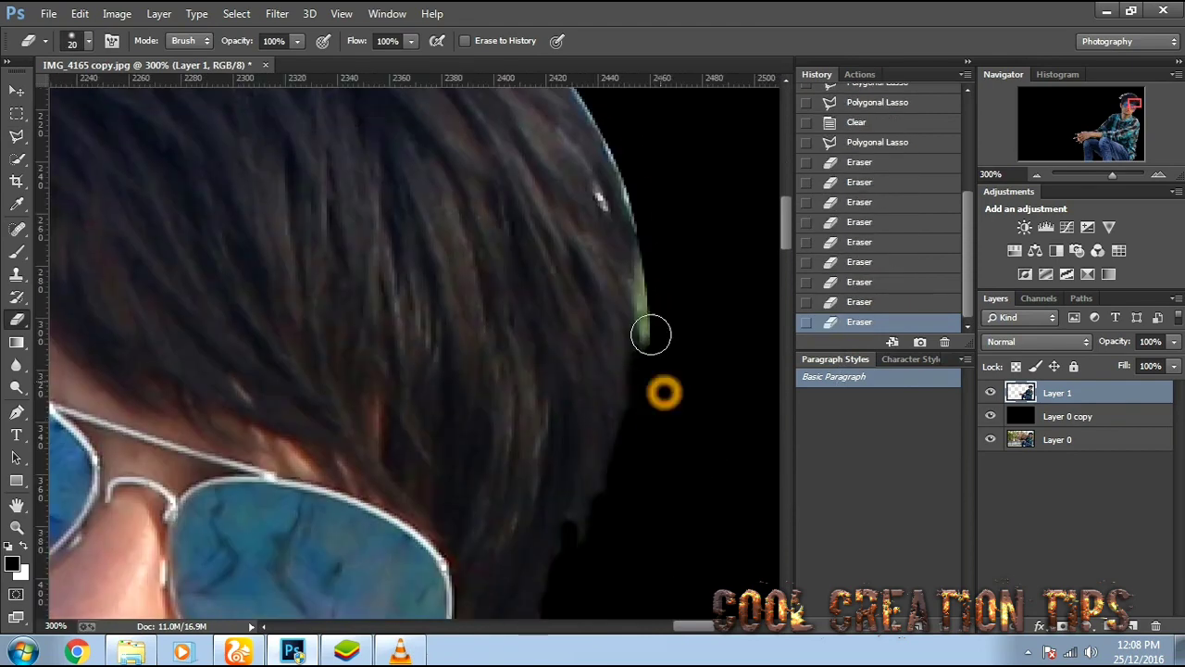
drag(651, 334, 643, 261)
mouse_move(629, 220)
mouse_down()
mouse_move(657, 432)
mouse_move(590, 265)
mouse_move(688, 417)
mouse_up()
drag(637, 360, 436, 244)
drag(426, 242, 742, 260)
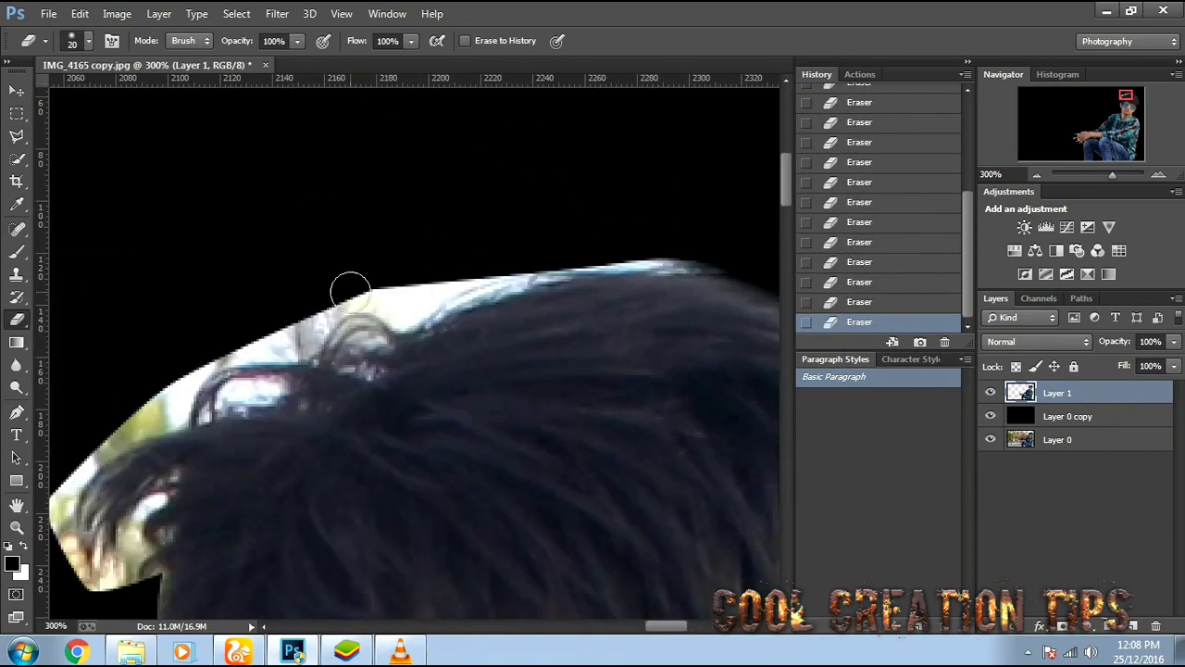
Erase the bright background and stray strands along the hair's top edge and around the protruding tuft.
mouse_move(376, 320)
mouse_down()
mouse_move(695, 264)
mouse_move(470, 234)
mouse_up()
drag(471, 234, 590, 259)
drag(248, 310, 586, 331)
drag(510, 297, 324, 352)
drag(311, 480, 433, 322)
drag(429, 324, 370, 409)
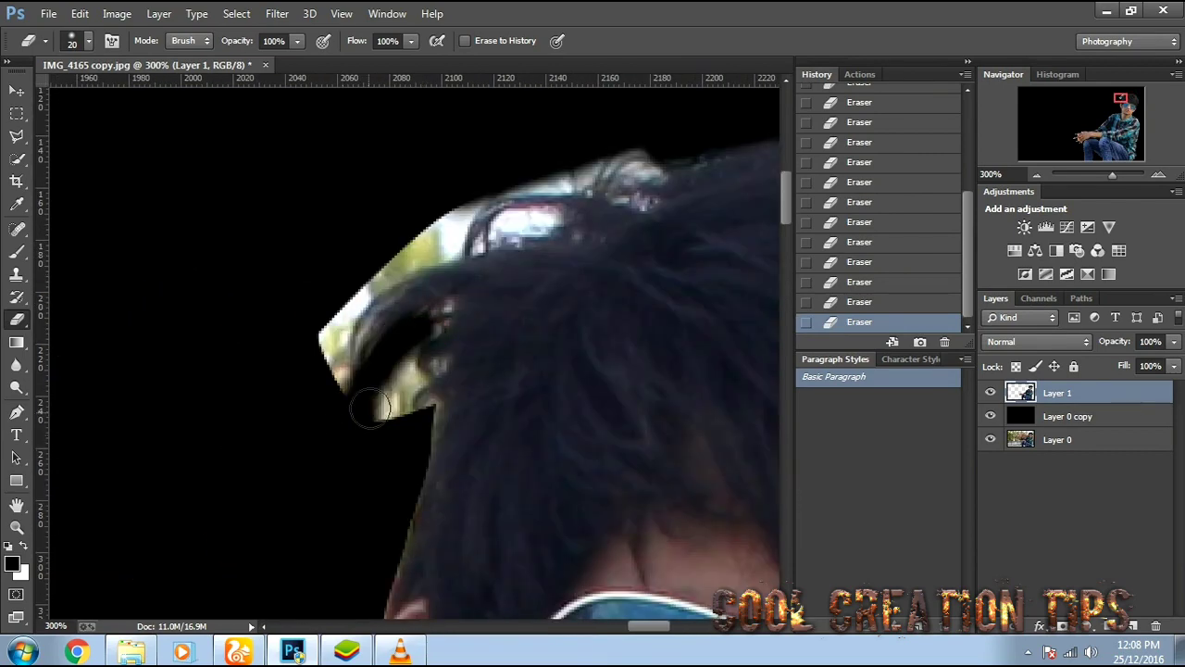
mouse_move(404, 346)
mouse_down()
mouse_move(339, 383)
mouse_move(476, 194)
mouse_move(402, 305)
mouse_move(431, 333)
mouse_up()
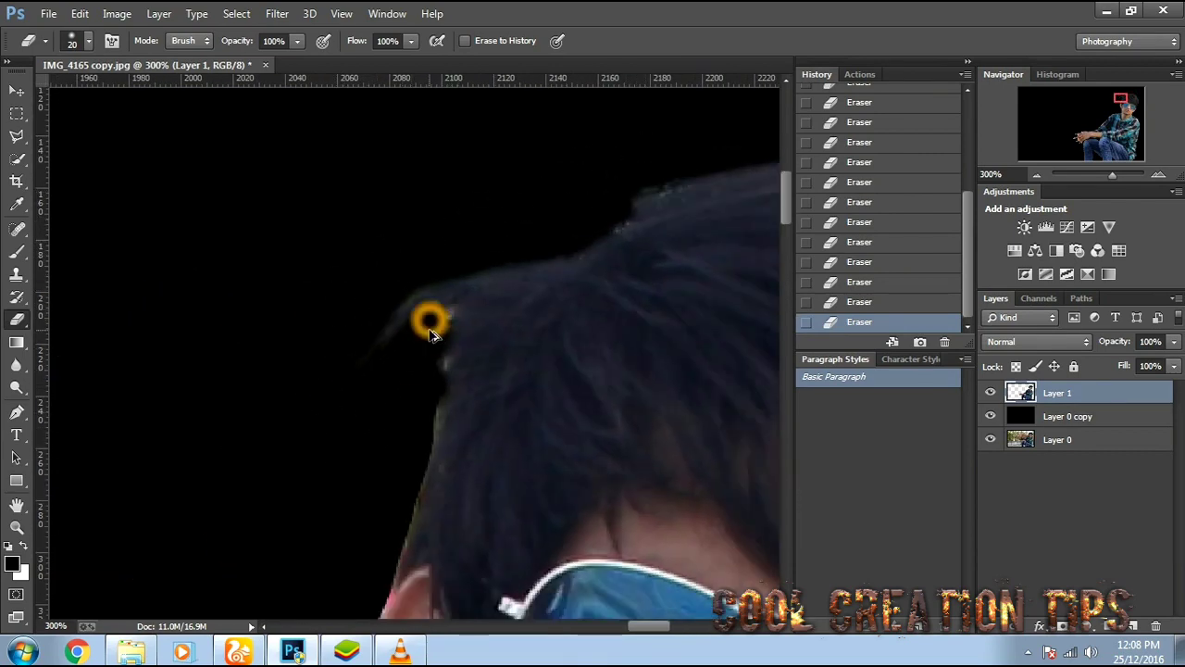
Remove blemishes from the man's face with the Spot Healing Brush at size 15 in Content-Aware mode.
key(ctrl+minus)
key(ctrl+minus)
key(ctrl+minus)
key(ctrl+minus)
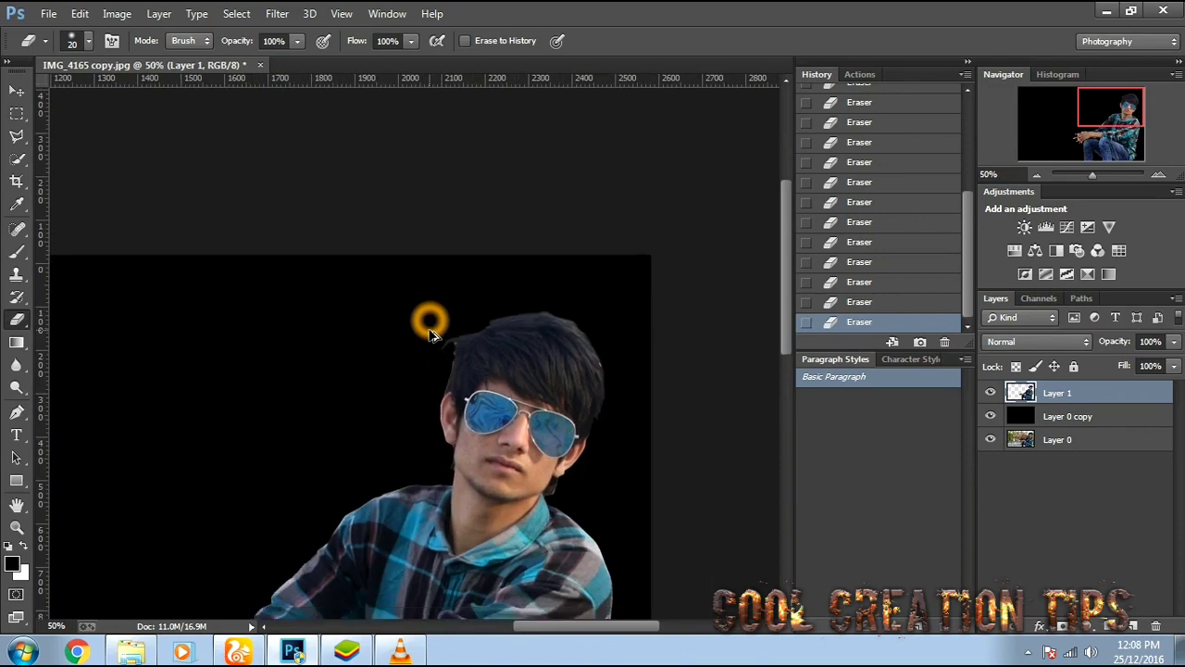
key(ctrl+minus)
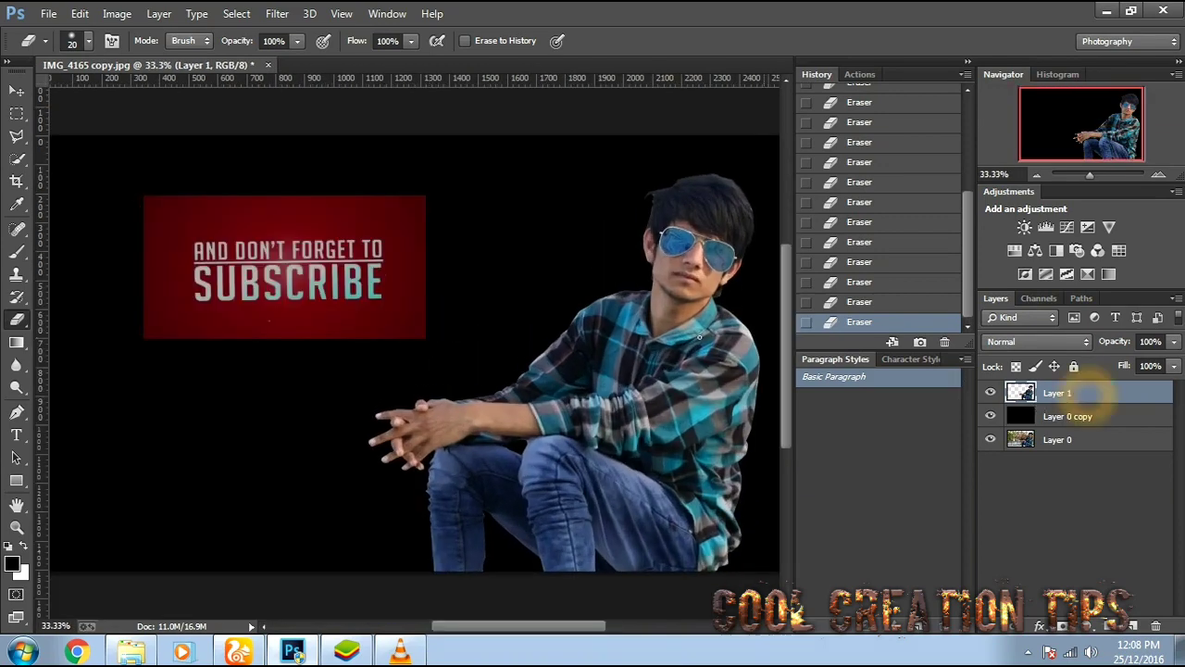
click(22, 259)
click(22, 222)
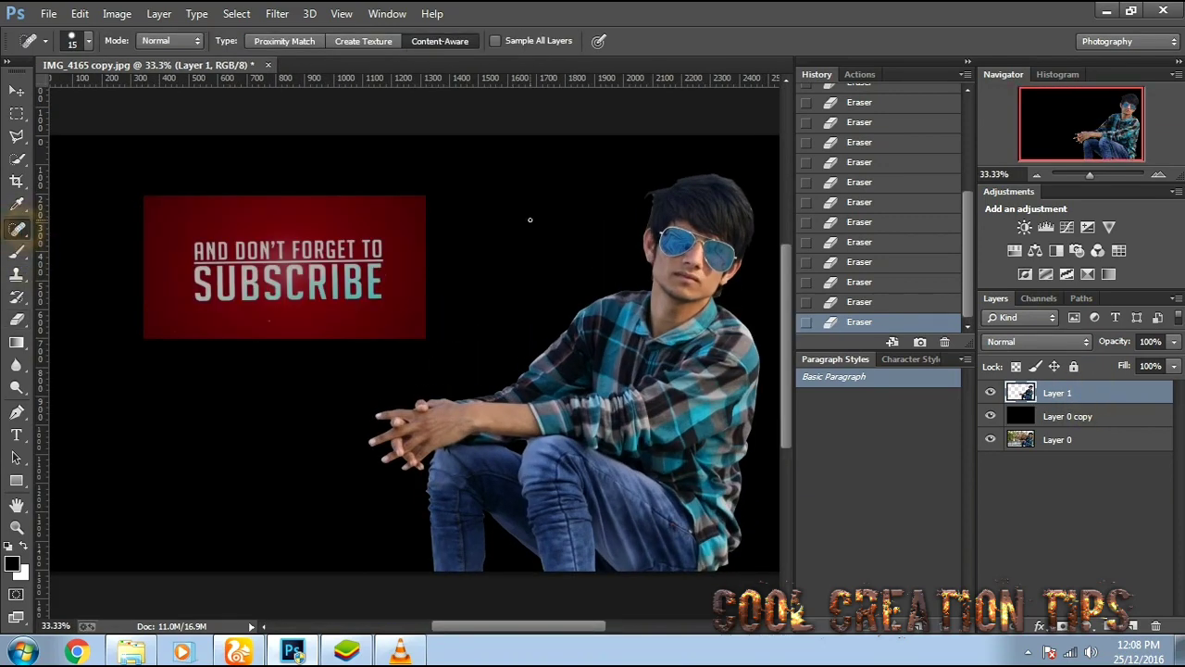
key(ctrl+plus)
key(ctrl+plus)
key(ctrl+plus)
key(ctrl+plus)
drag(667, 223, 355, 296)
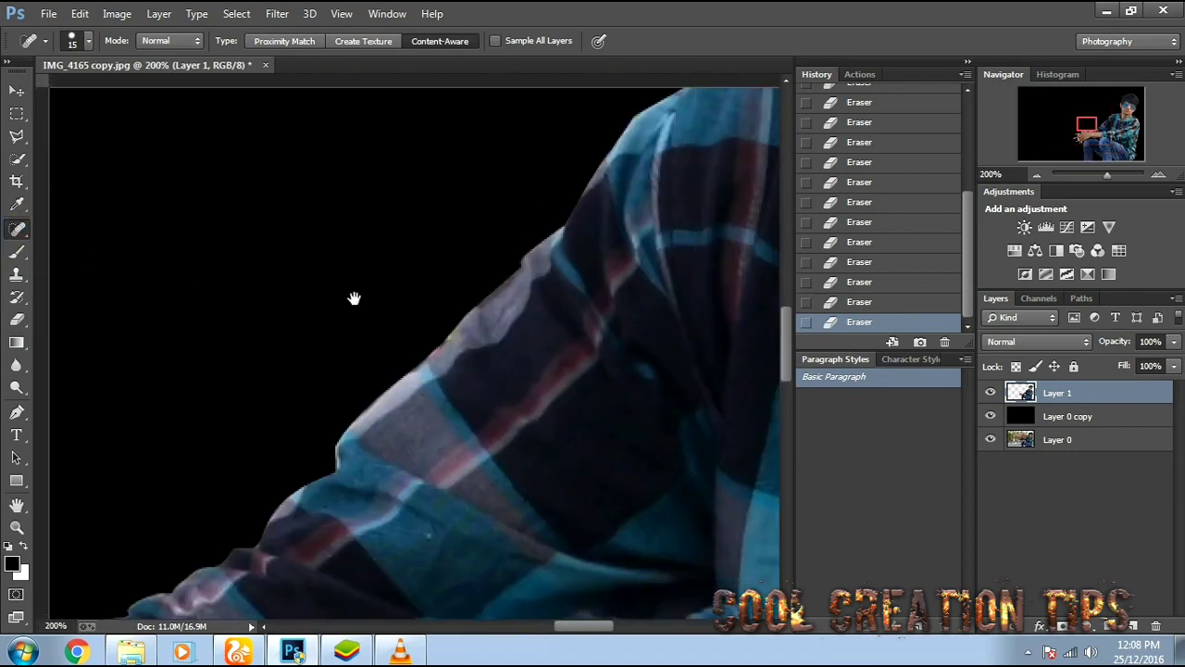
drag(704, 232, 473, 325)
drag(602, 209, 431, 352)
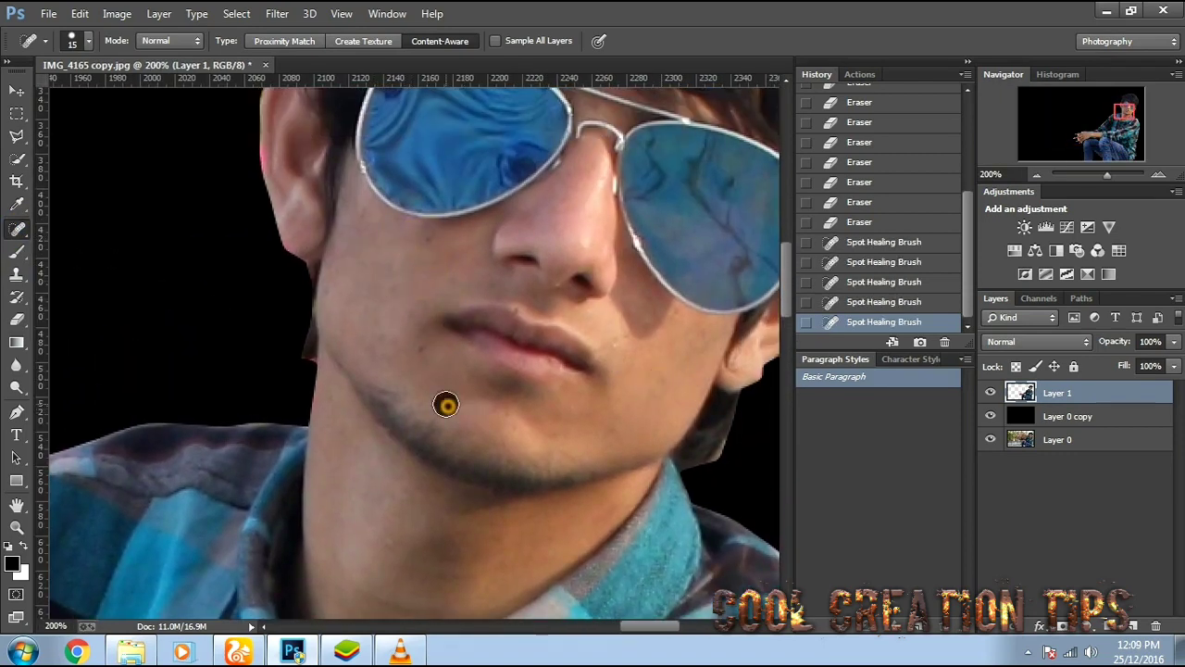
Remove spots from the back of the hand and the forearm with the Spot Healing Brush.
drag(443, 448, 495, 337)
drag(389, 412, 593, 275)
drag(352, 371, 467, 307)
click(414, 448)
click(429, 470)
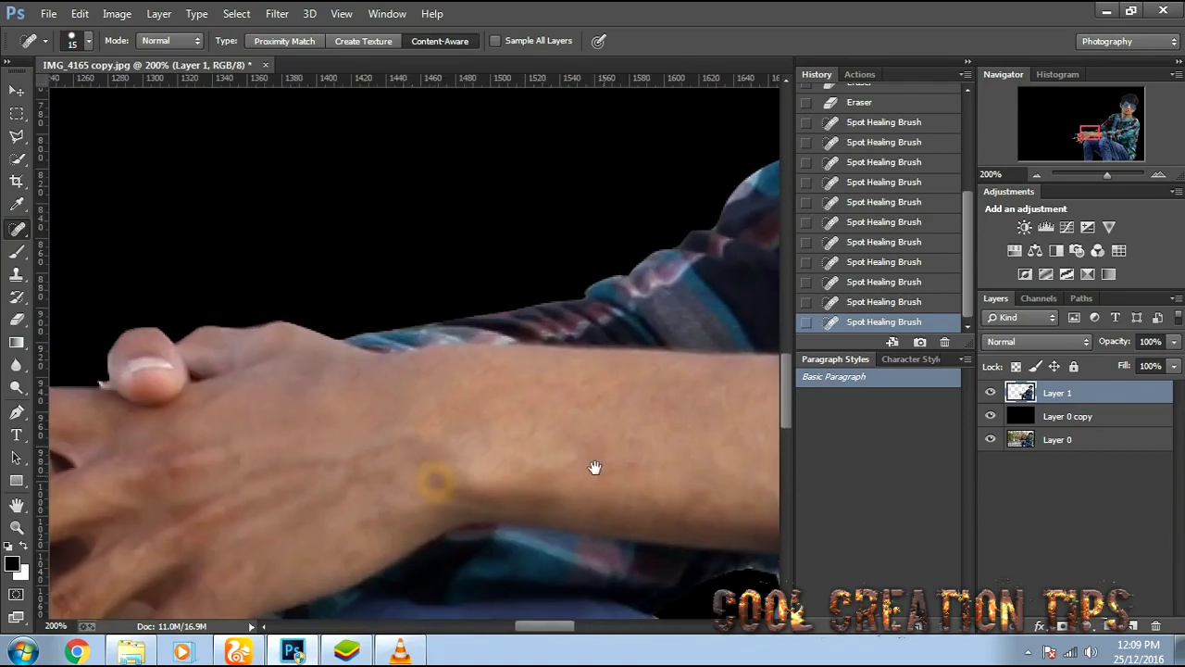
drag(595, 469, 415, 378)
click(450, 392)
click(477, 371)
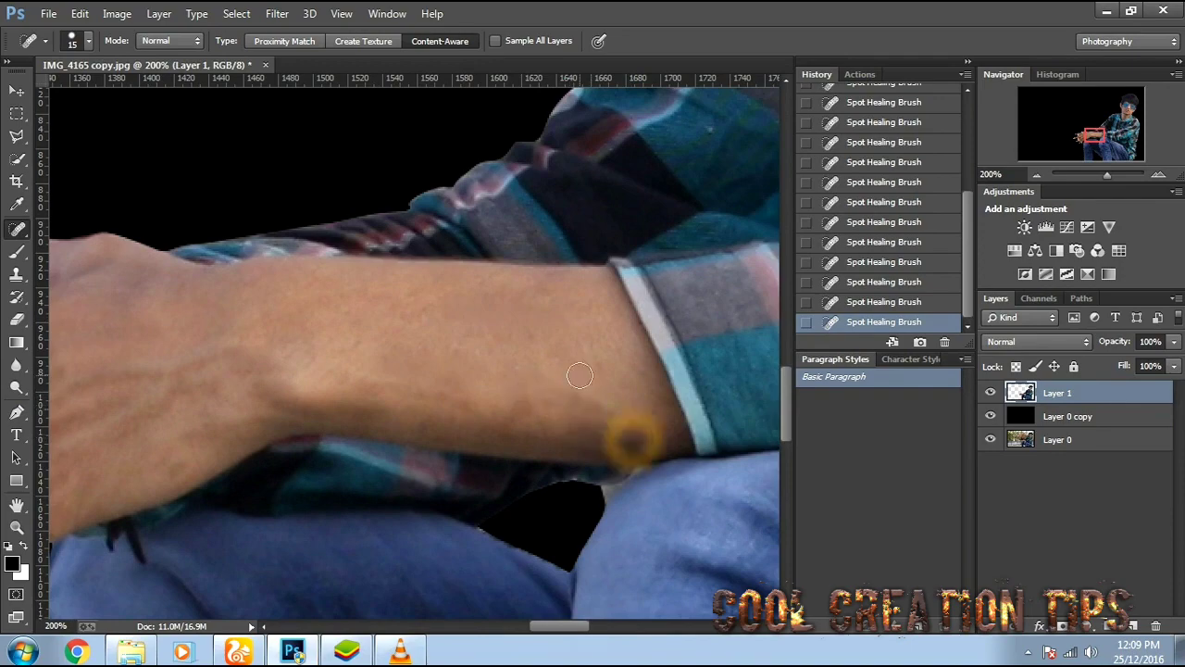
scroll(572, 400, down, 5)
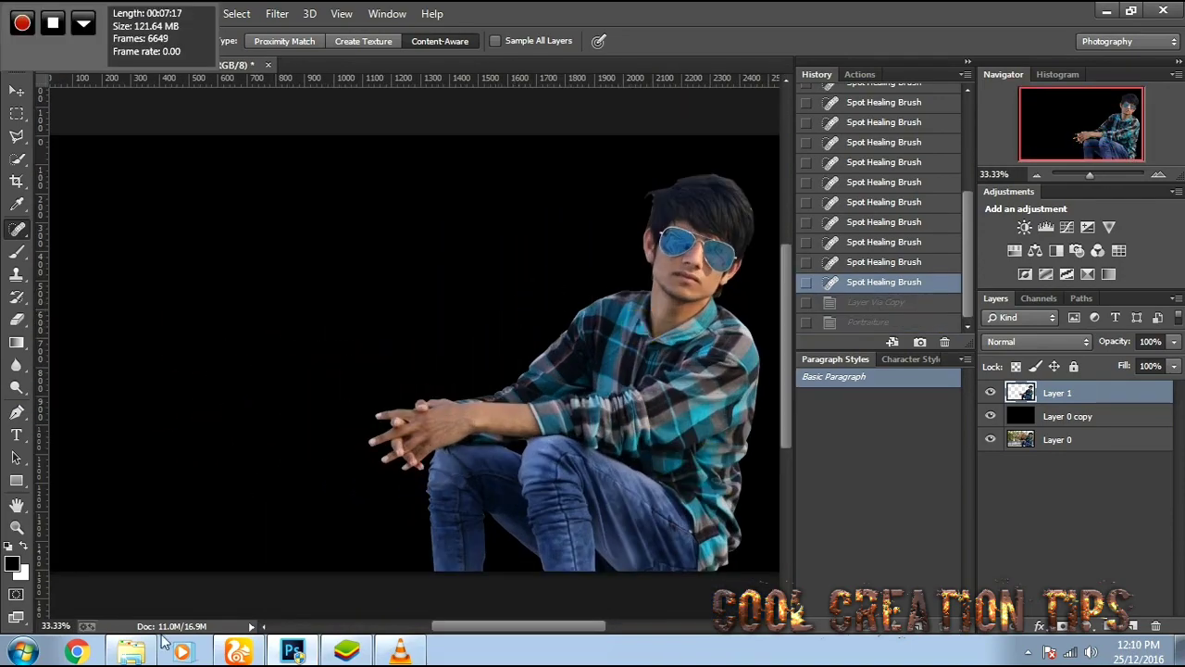
Place the jeep image g421135 from the file folder into the document.
click(132, 652)
click(332, 372)
drag(176, 143, 444, 403)
key(ctrl+minus)
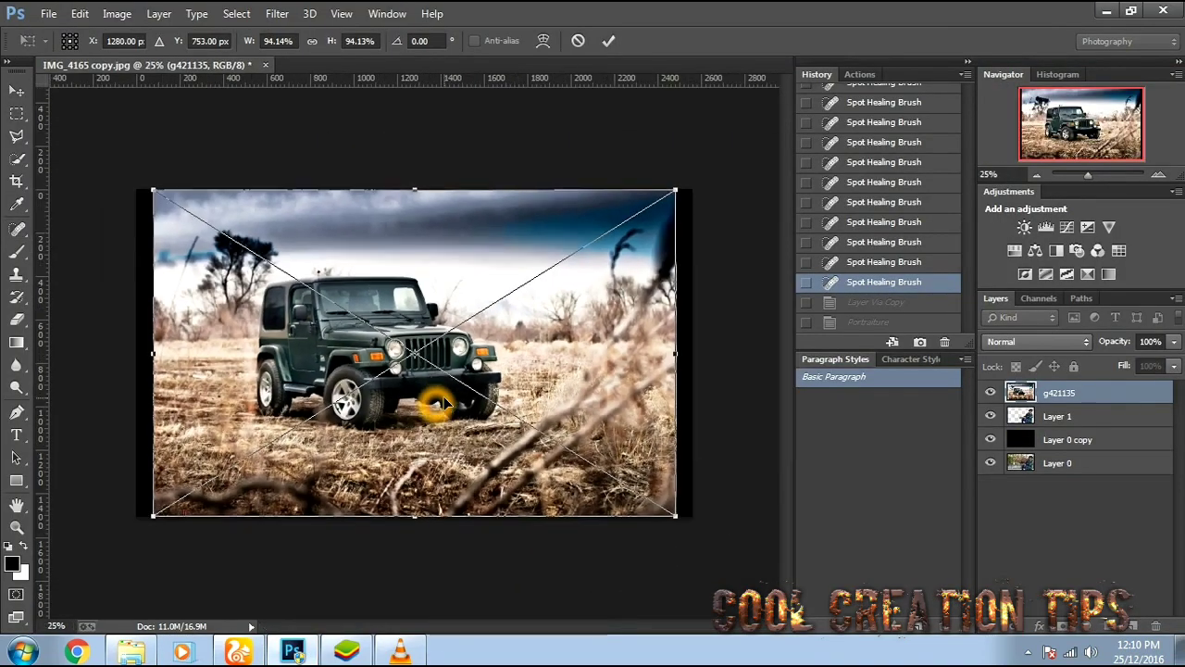
Scale the placed jeep image to 100.63% so it covers the canvas and move its layer below Layer 1.
drag(677, 520, 696, 529)
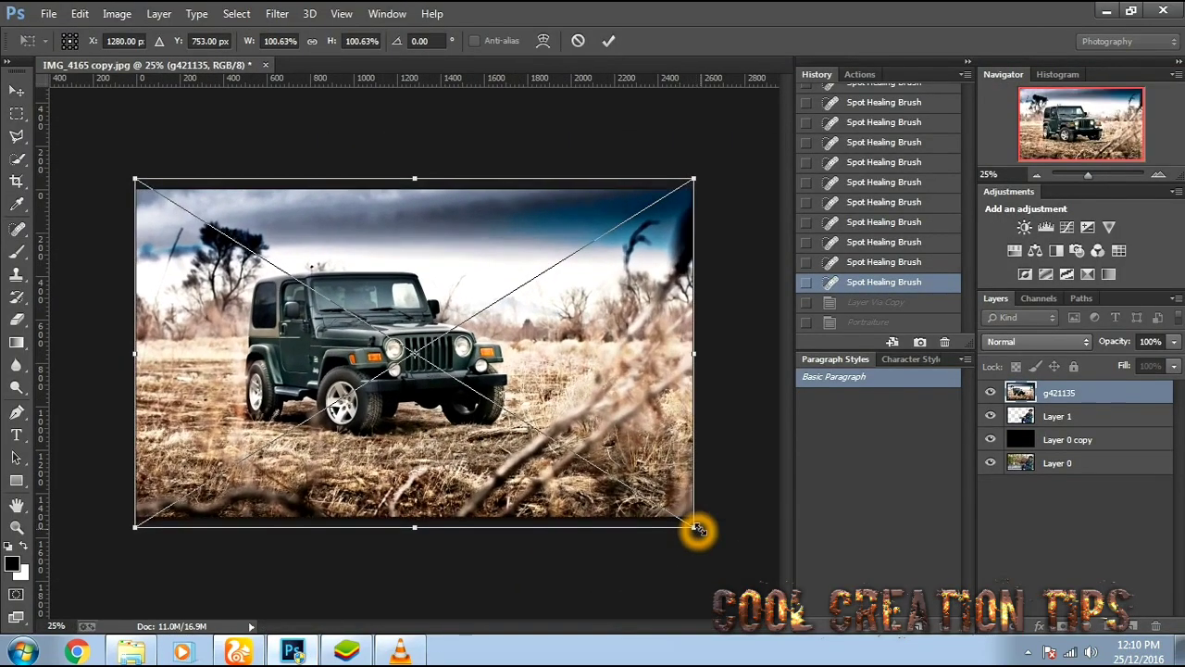
key(Return)
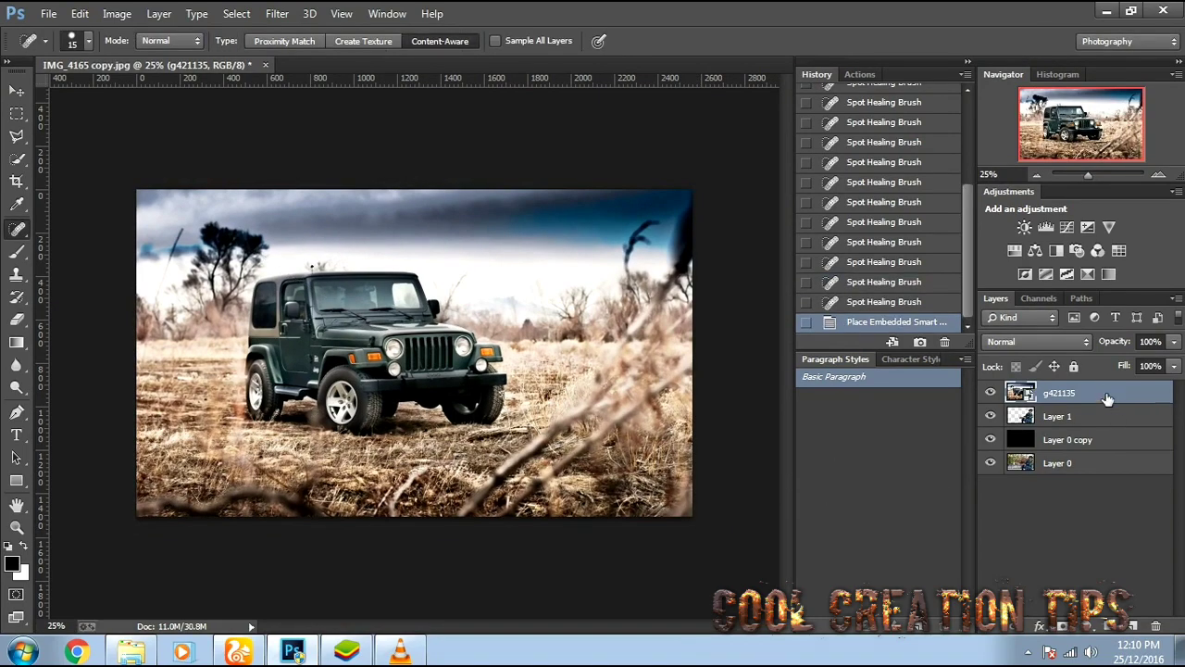
drag(1107, 396, 1100, 435)
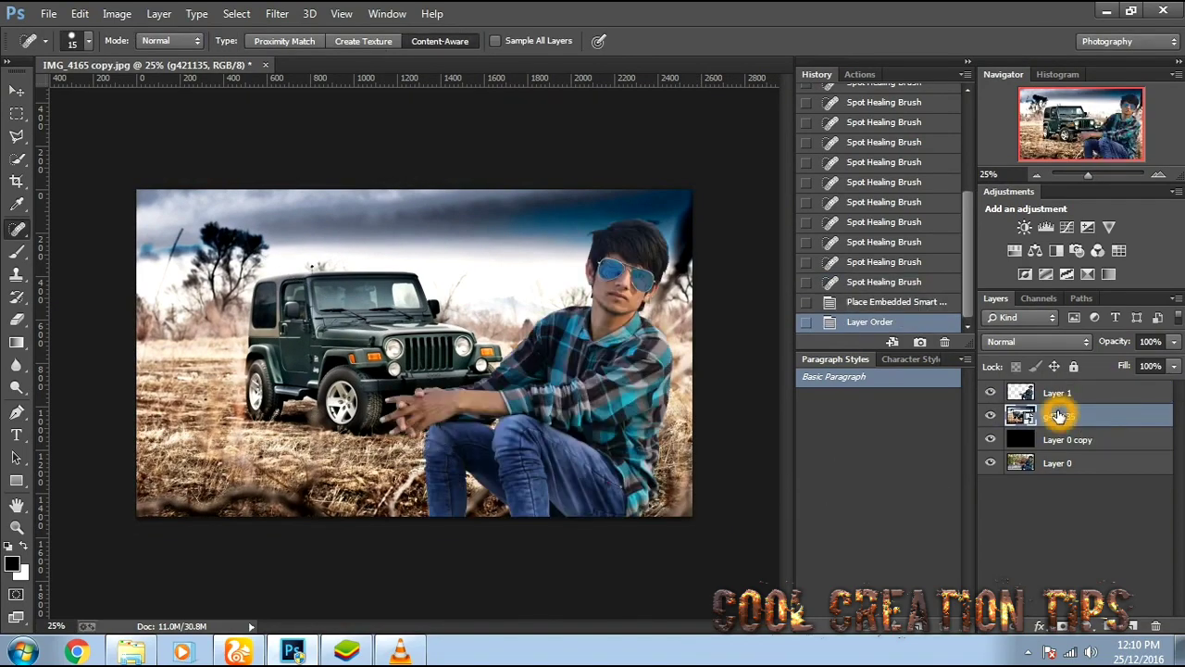
Rasterize the g421135 jeep smart object and make Layer 1 the active layer.
key(ctrl+plus)
key(ctrl+plus)
key(ctrl+plus)
key(ctrl+plus)
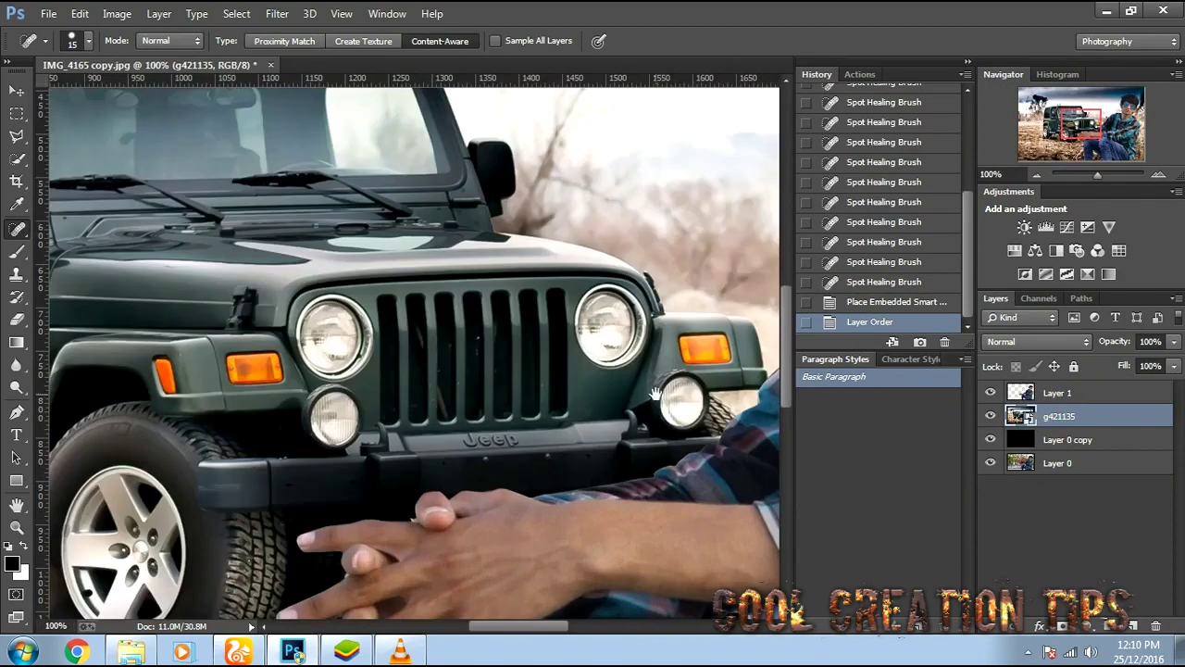
drag(690, 403, 558, 391)
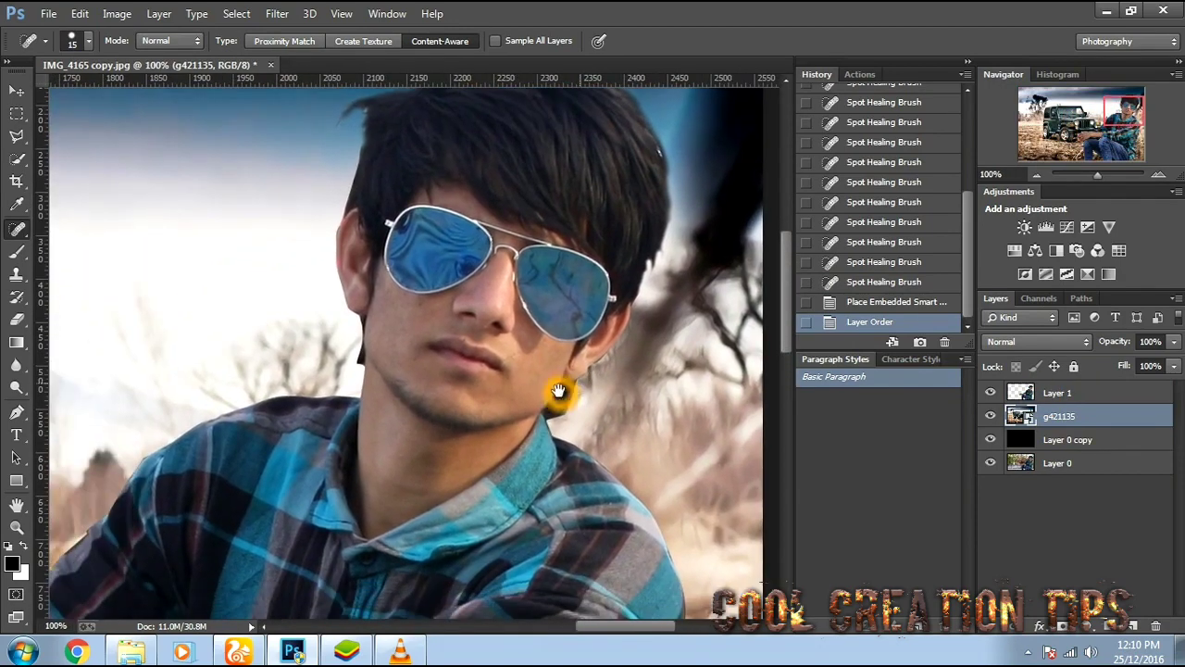
key(b)
click(429, 349)
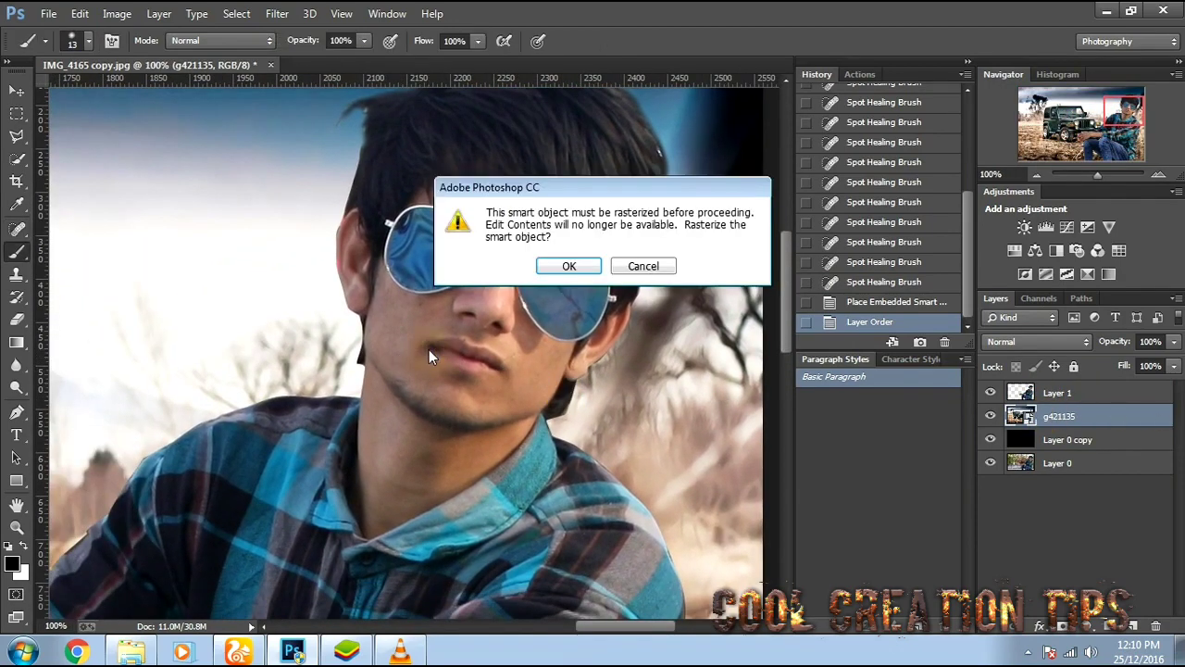
key(Return)
click(1100, 396)
Set up the Clone Stamp tool with 47% opacity and 48% flow for retouching the man's face.
key(ctrl+plus)
key(ctrl+plus)
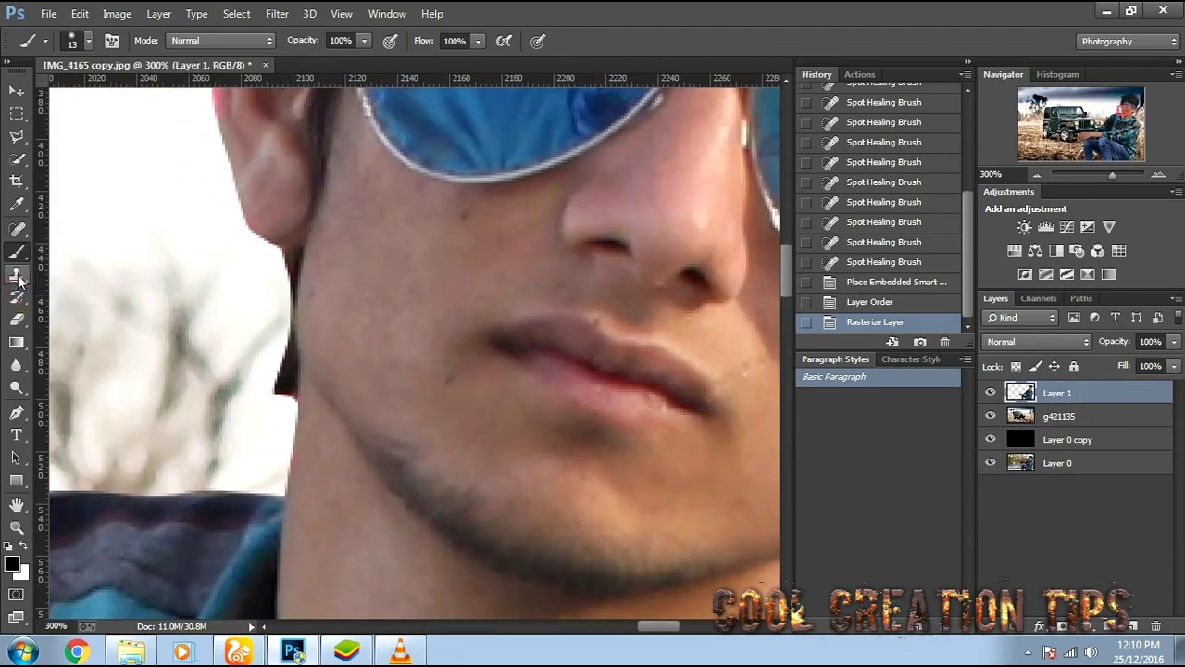
click(18, 276)
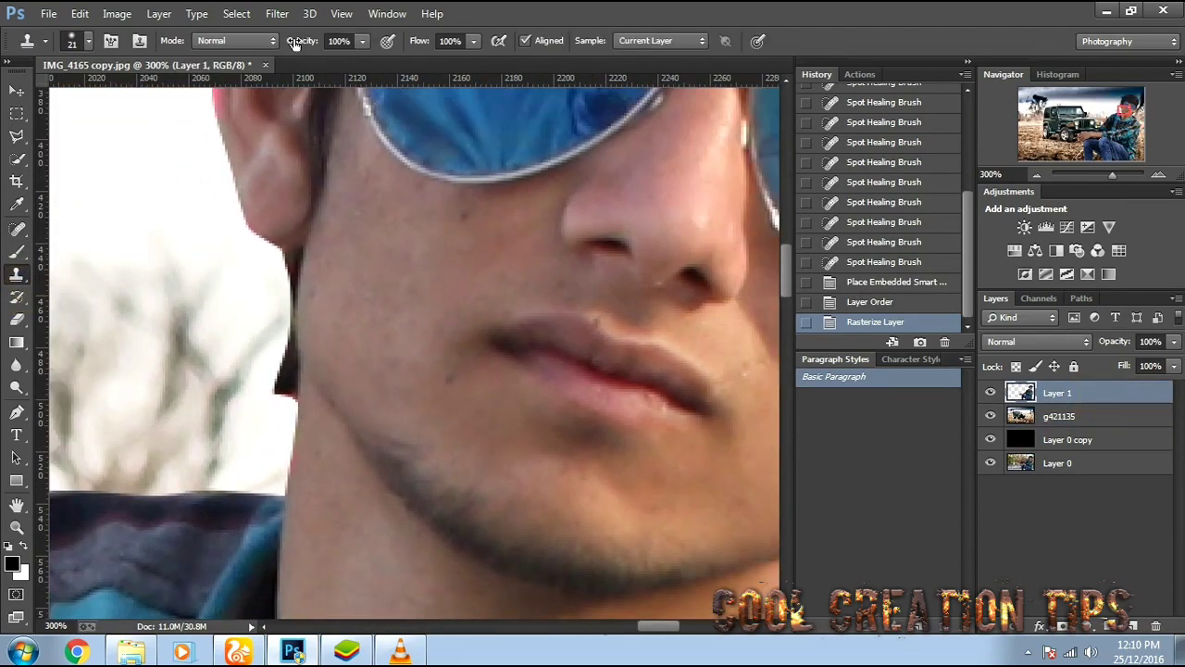
click(362, 43)
click(473, 40)
drag(473, 61, 449, 61)
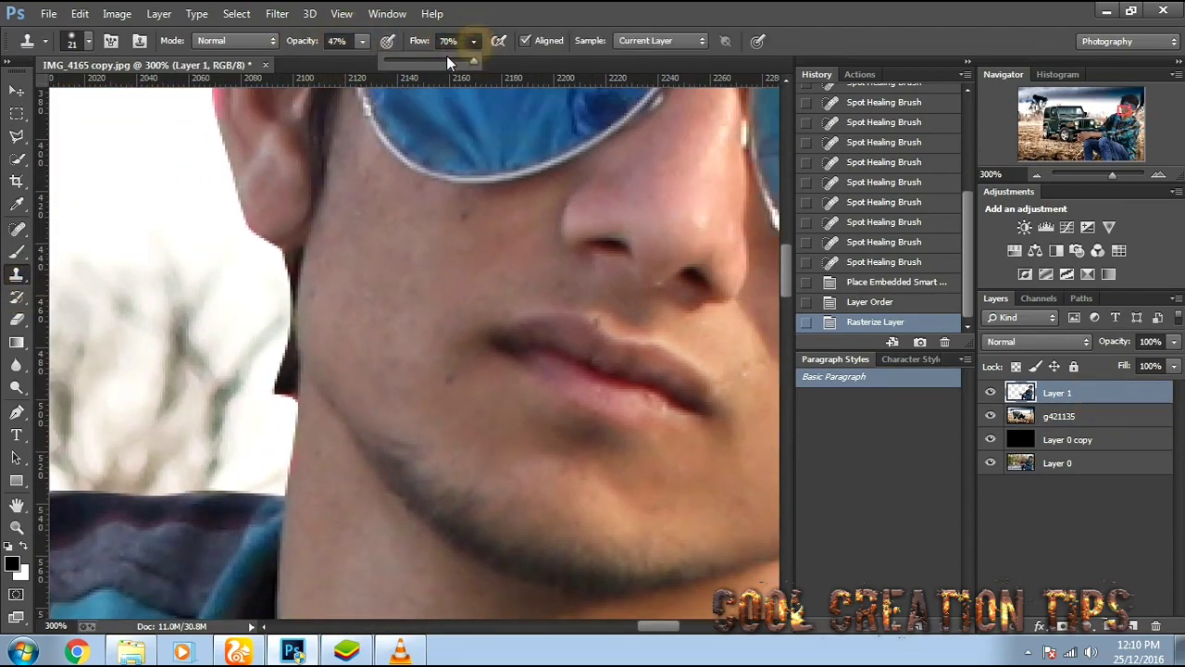
right_click(440, 243)
double_click(531, 377)
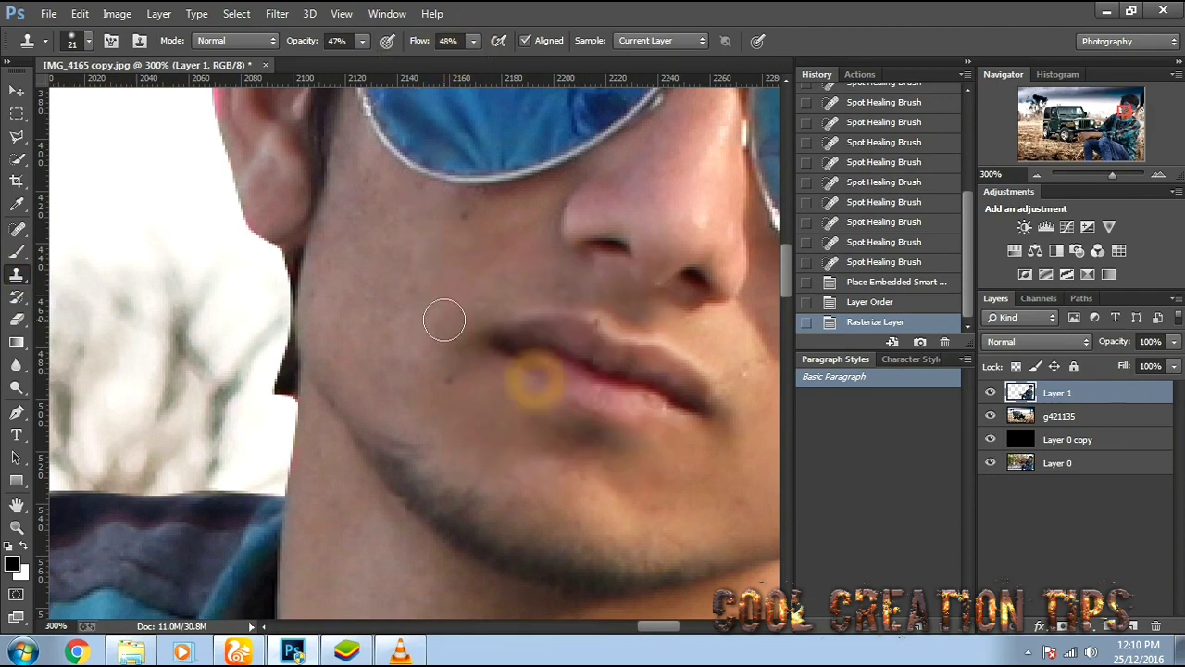
Clone clean skin over the spots on the man's cheek and beside his mouth, sampling from the cheek.
alt+click(420, 251)
click(460, 213)
click(430, 242)
click(363, 176)
click(363, 178)
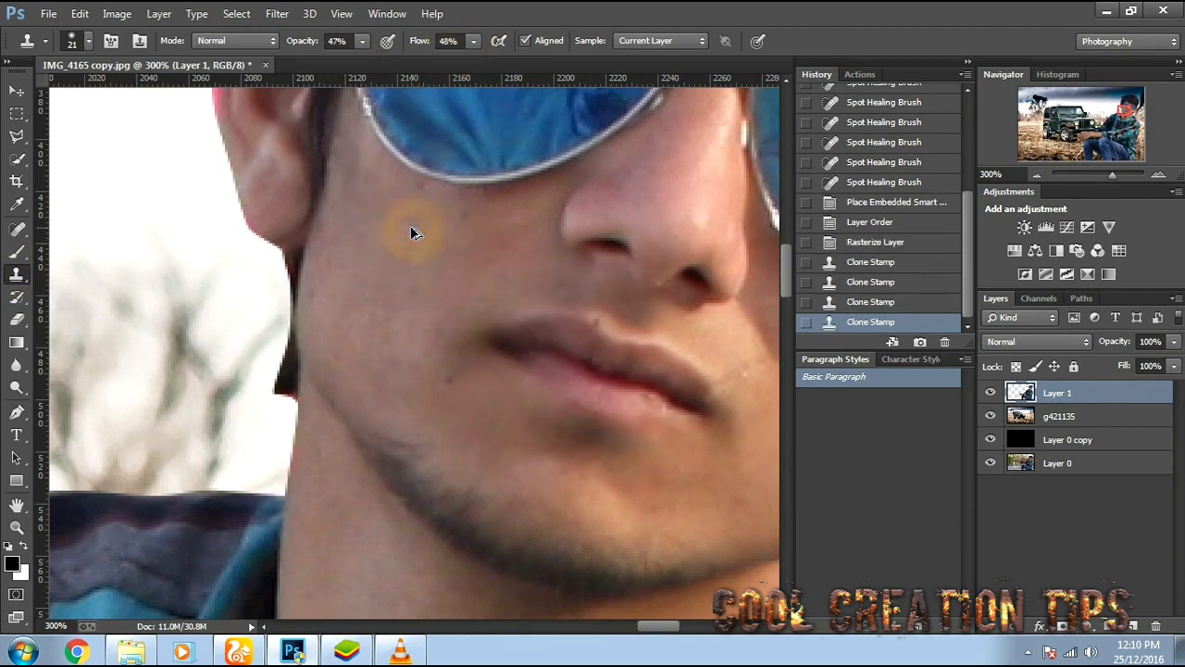
key(ctrl+z)
click(370, 190)
click(356, 222)
click(352, 299)
click(375, 320)
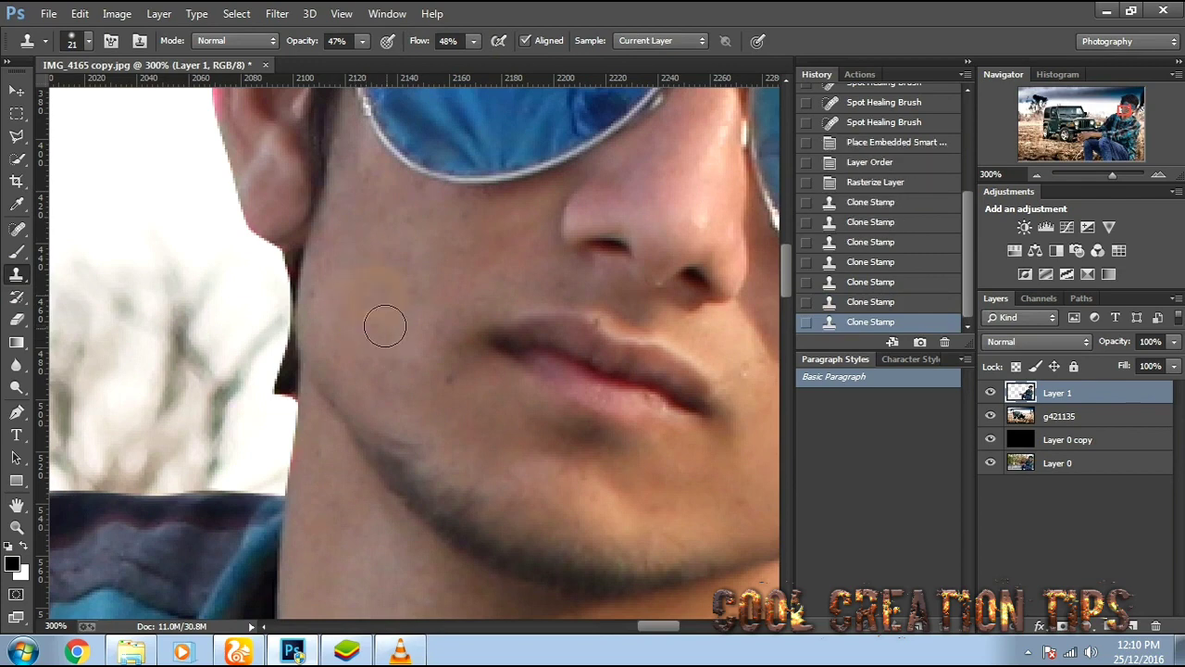
click(434, 376)
click(436, 381)
Set the Brush to 16% opacity and 49% flow, with a foreground colour sampled from the cheek skin.
click(17, 253)
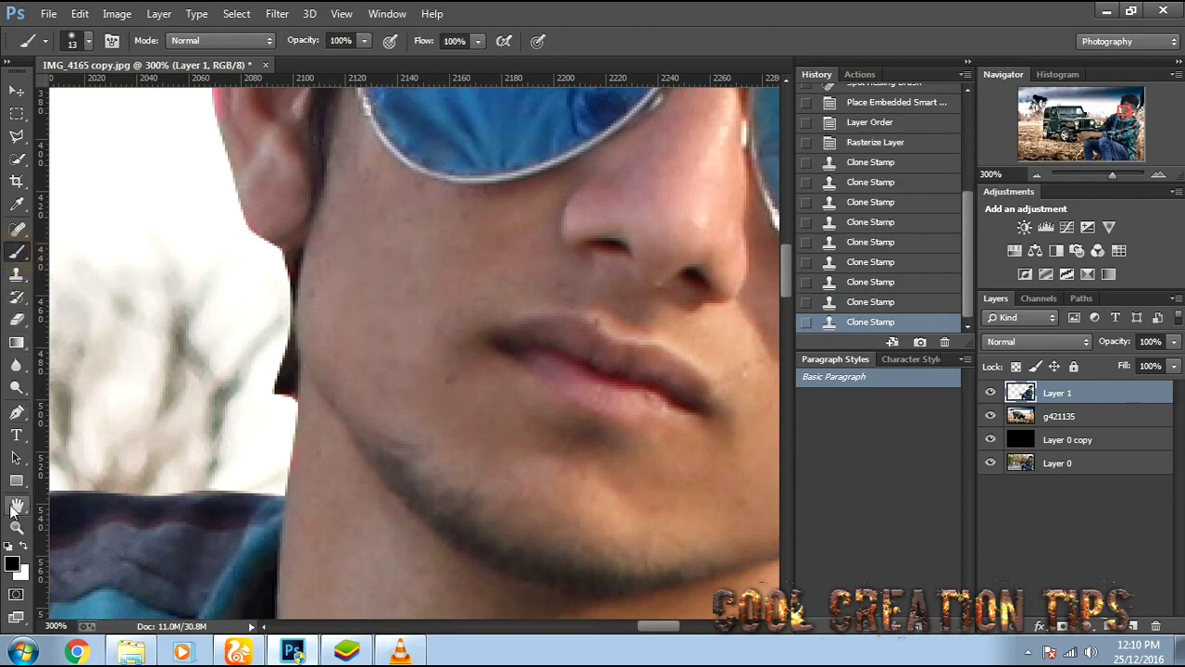
drag(291, 61, 290, 63)
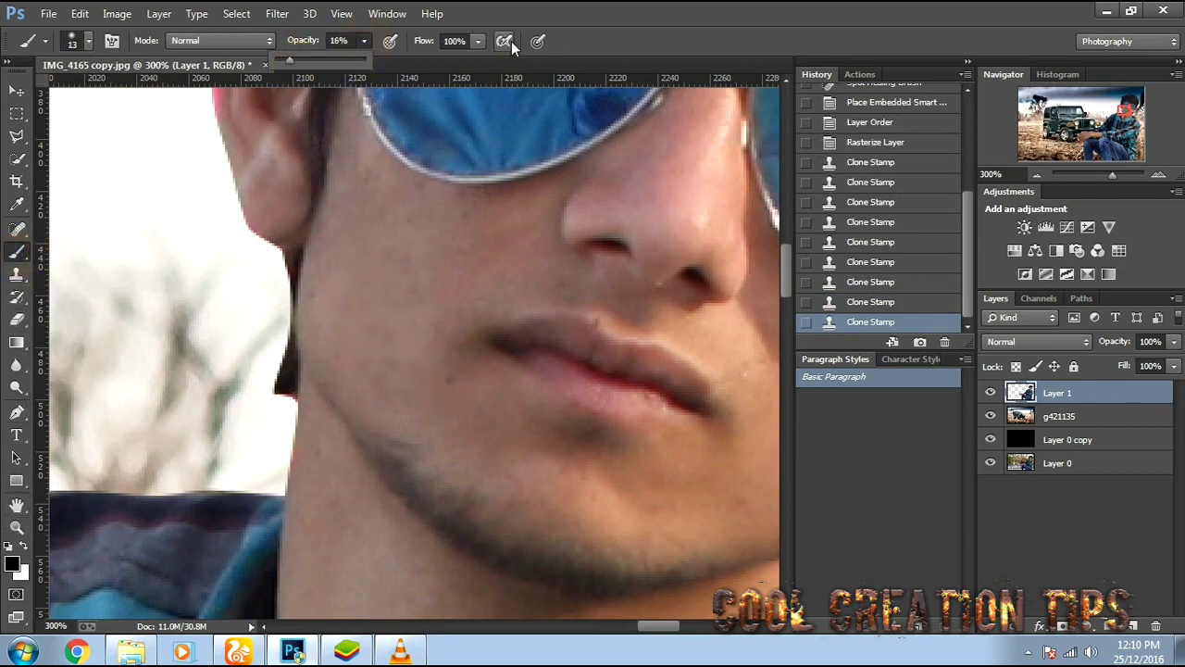
click(472, 41)
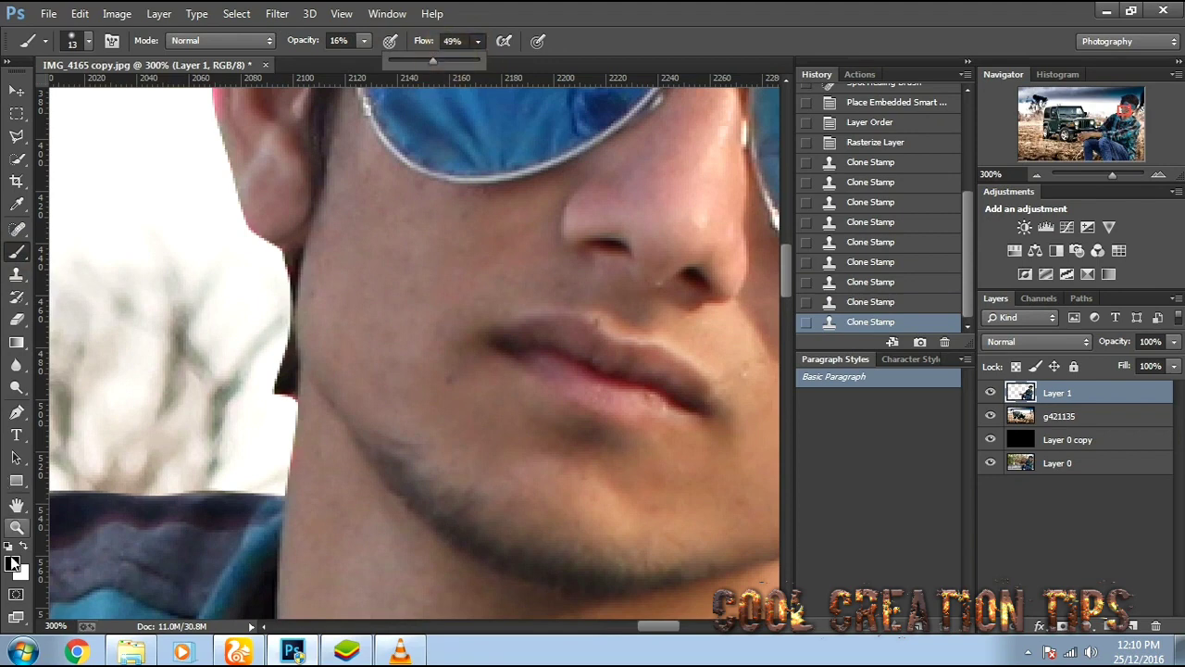
click(12, 562)
drag(526, 122, 752, 186)
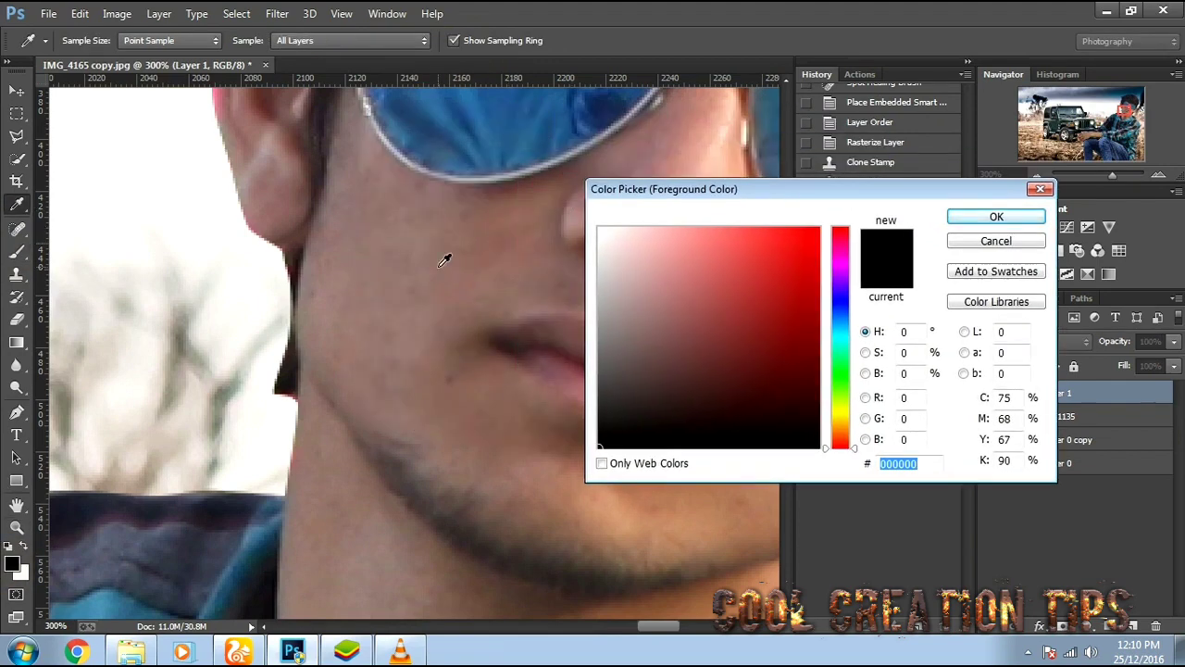
click(447, 259)
key(Return)
Paint the sampled skin tone over the cheek on Layer 1, continuing on a new layer above it.
drag(421, 276, 513, 228)
drag(512, 227, 469, 266)
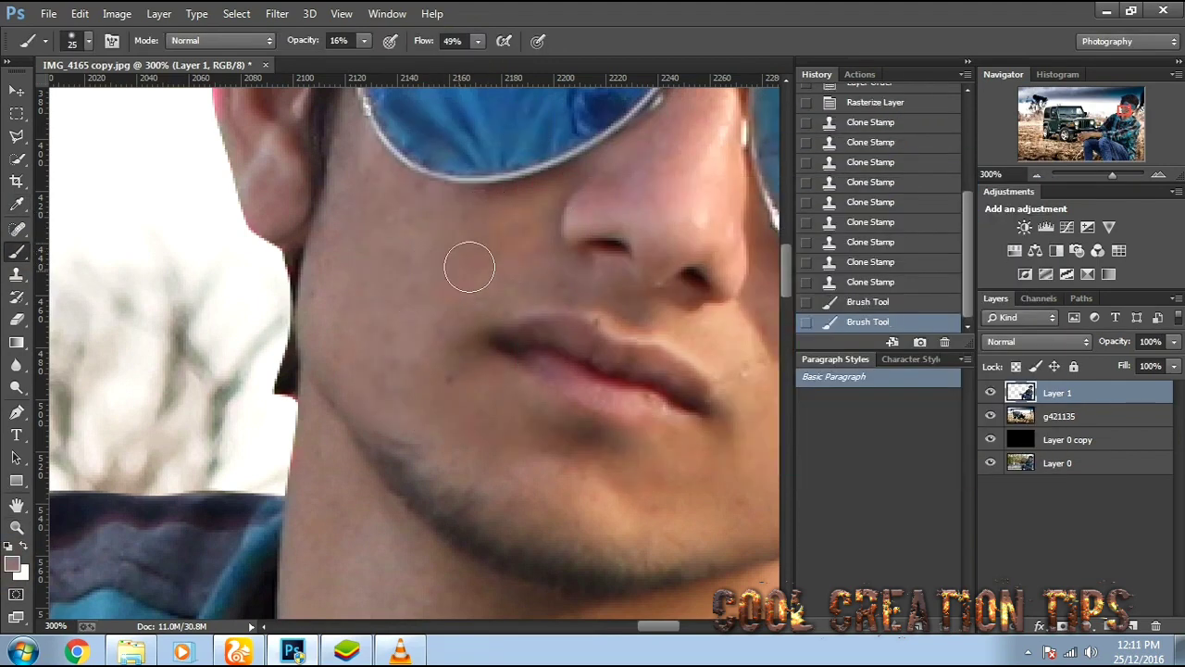
click(1131, 627)
key(bracketleft)
drag(378, 217, 386, 312)
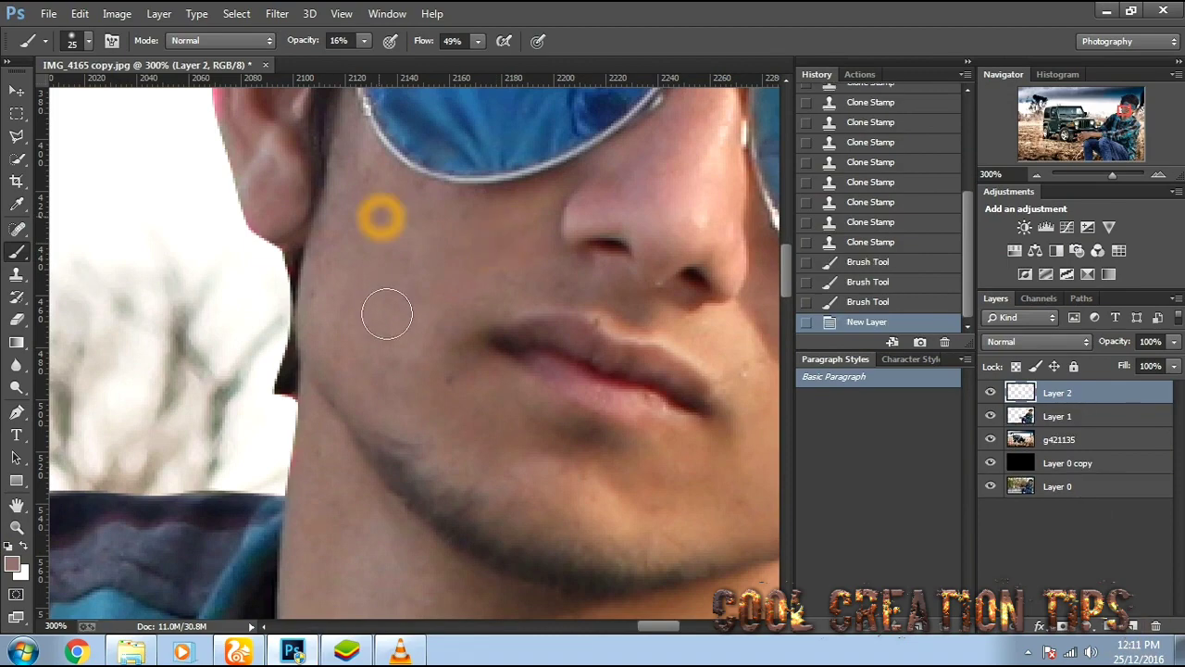
mouse_move(361, 137)
mouse_down()
mouse_move(417, 198)
mouse_move(363, 180)
mouse_up()
drag(363, 180, 458, 197)
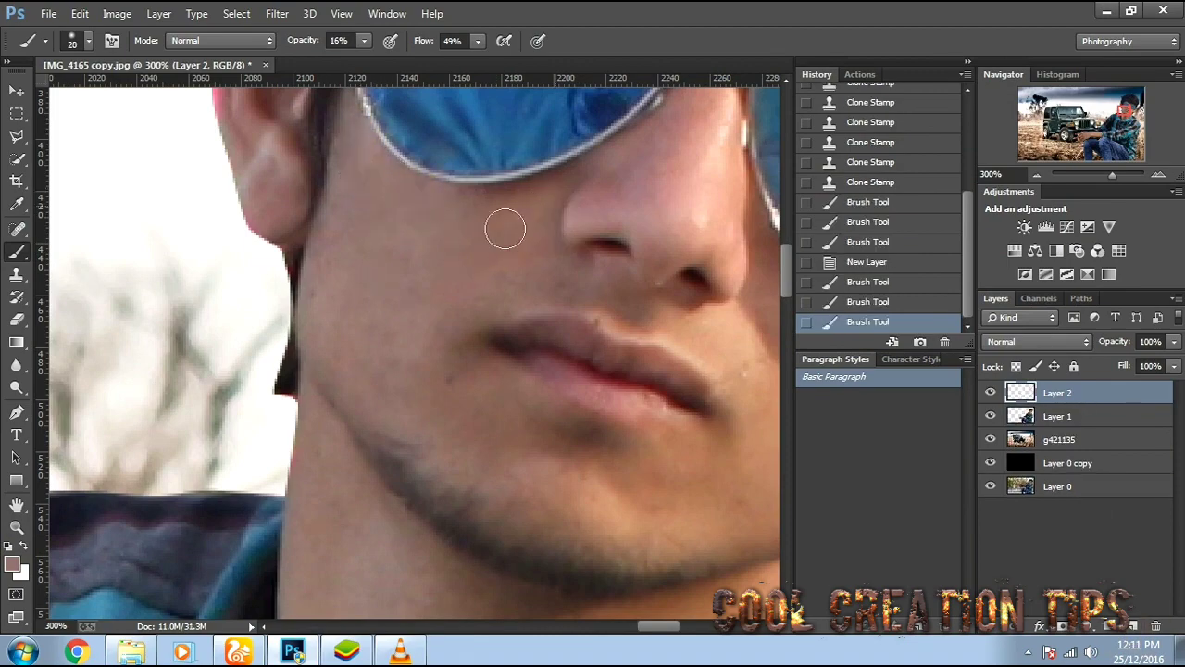
drag(505, 229, 432, 232)
Brush skin tone over the cheek and beside the mouth at size 45, and down the nose with a smaller brush.
scroll(432, 232, down, 2)
key(bracketright)
key(bracketright)
key(bracketright)
drag(407, 327, 414, 316)
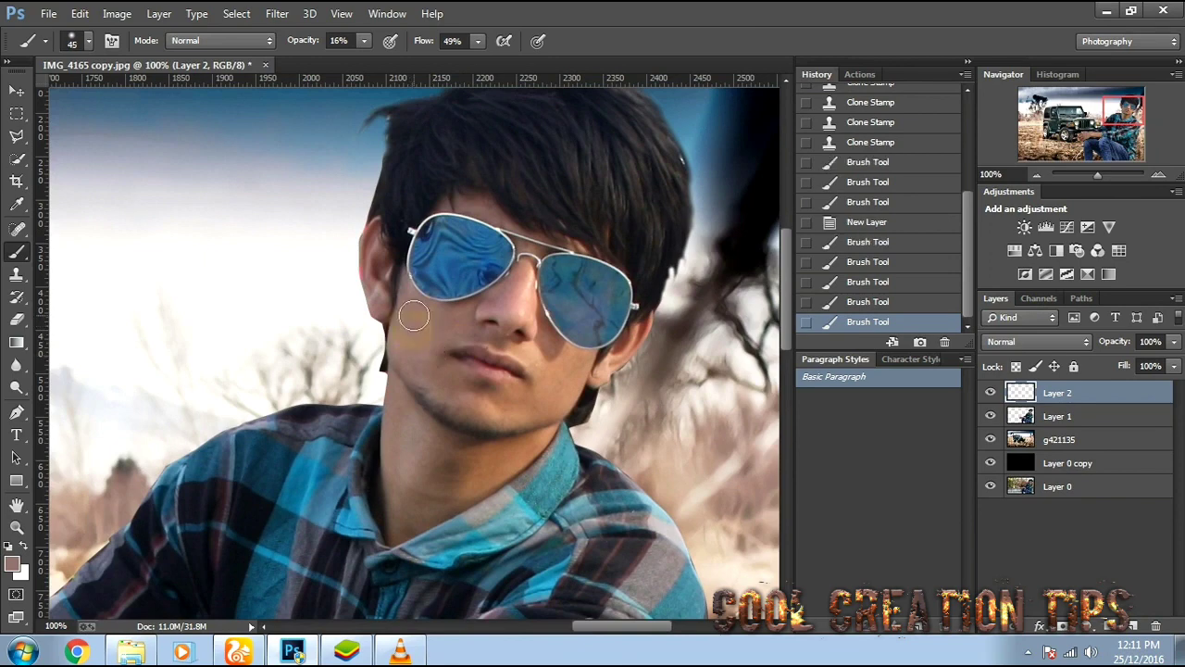
drag(438, 369, 463, 380)
key(bracketleft)
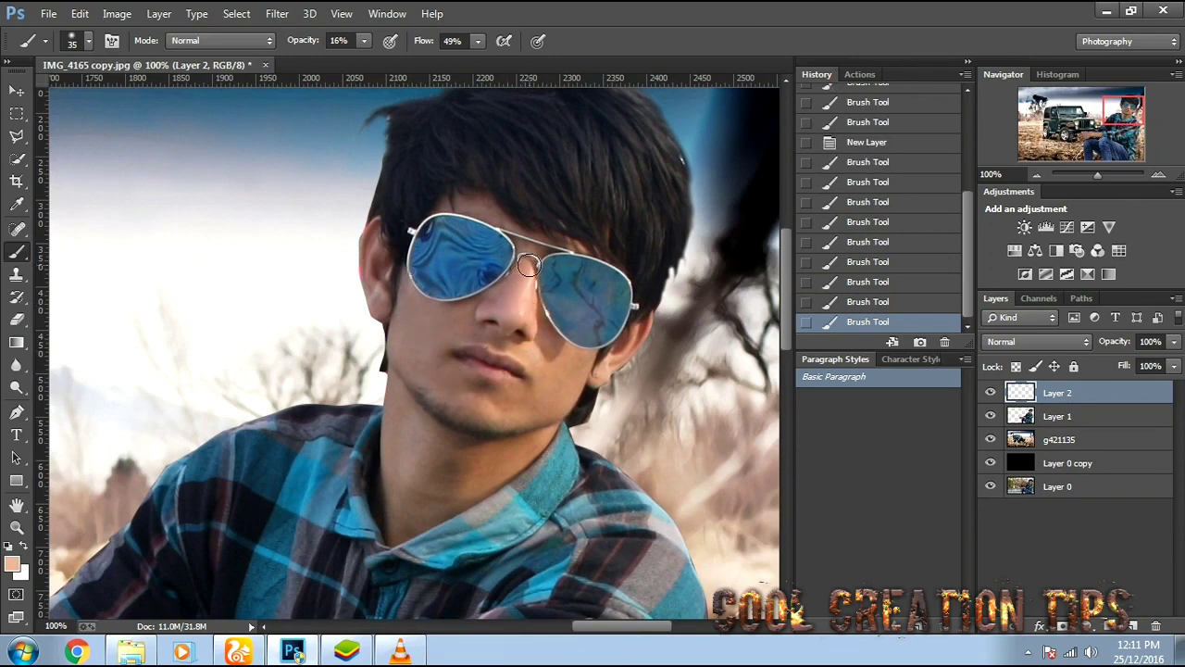
drag(528, 265, 520, 301)
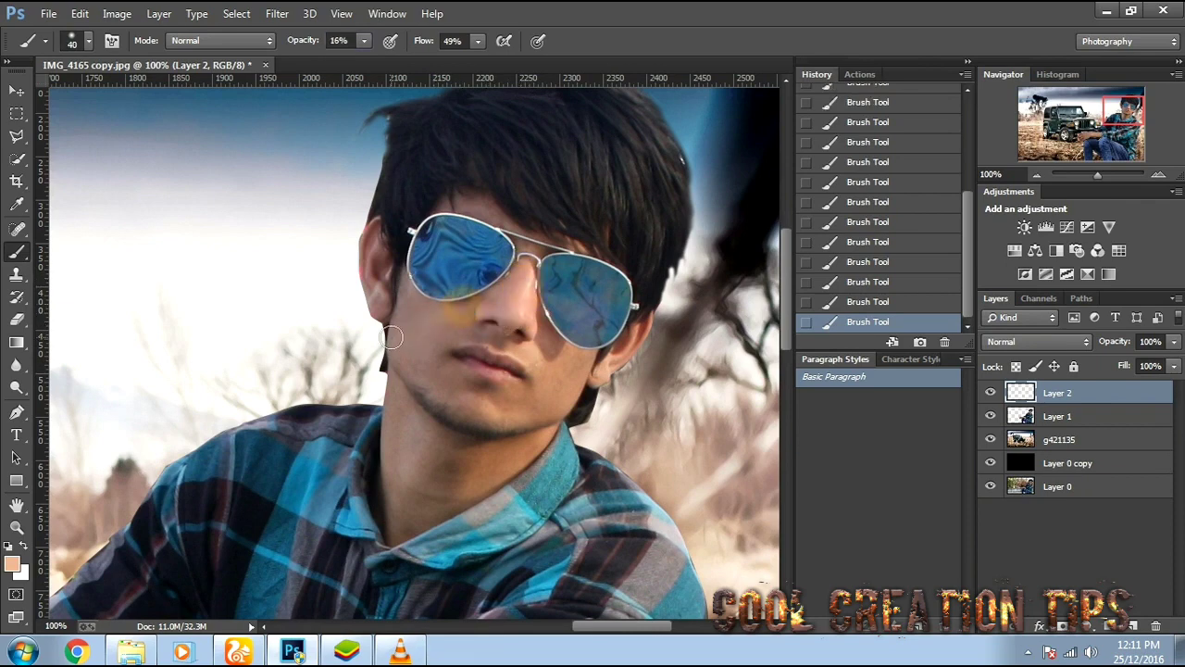
Brush the peach skin tone over the neck and under the chin to smooth the skin.
drag(423, 424, 418, 502)
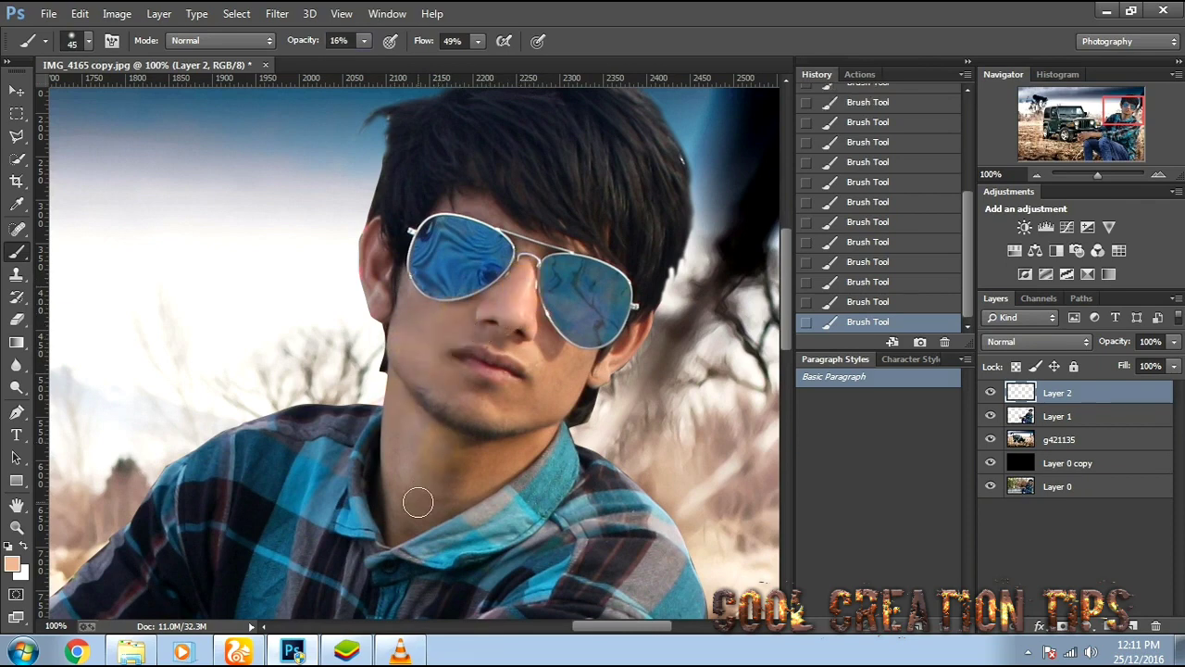
drag(436, 460, 479, 456)
key(bracketright)
key(bracketleft)
mouse_move(428, 411)
mouse_down()
mouse_move(471, 439)
mouse_move(517, 436)
mouse_up()
mouse_move(468, 474)
mouse_down()
mouse_move(367, 529)
mouse_move(466, 491)
mouse_up()
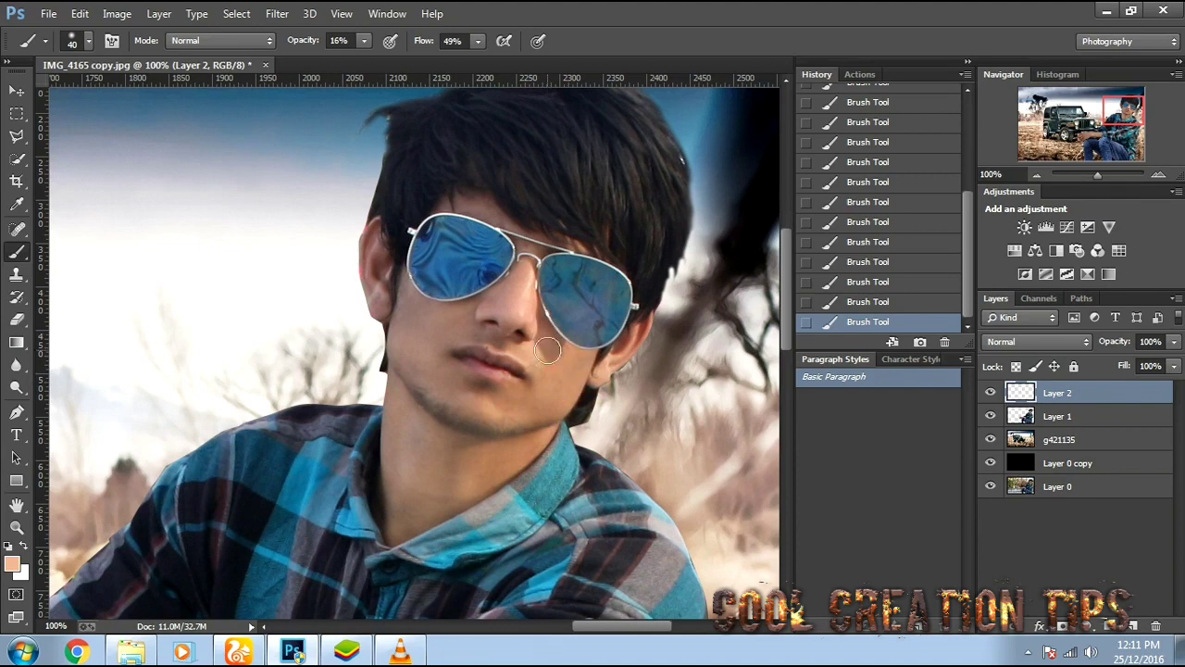
Brush the peach skin tone over the forehead and the ear at size 25.
key(bracketright)
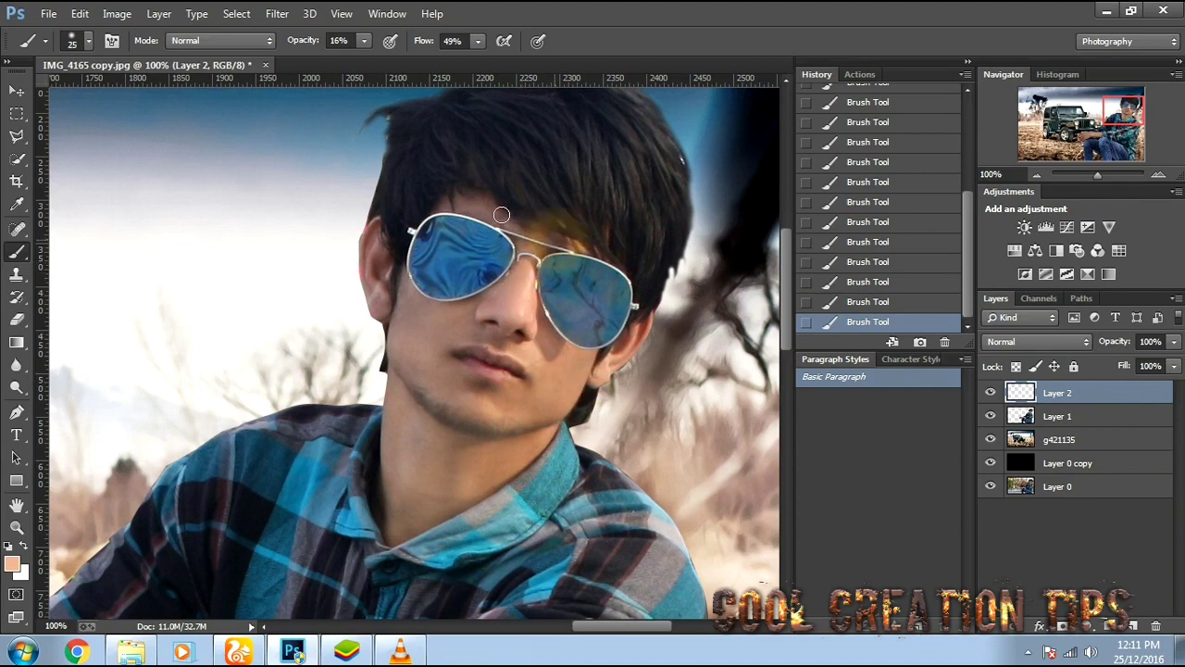
drag(548, 227, 567, 234)
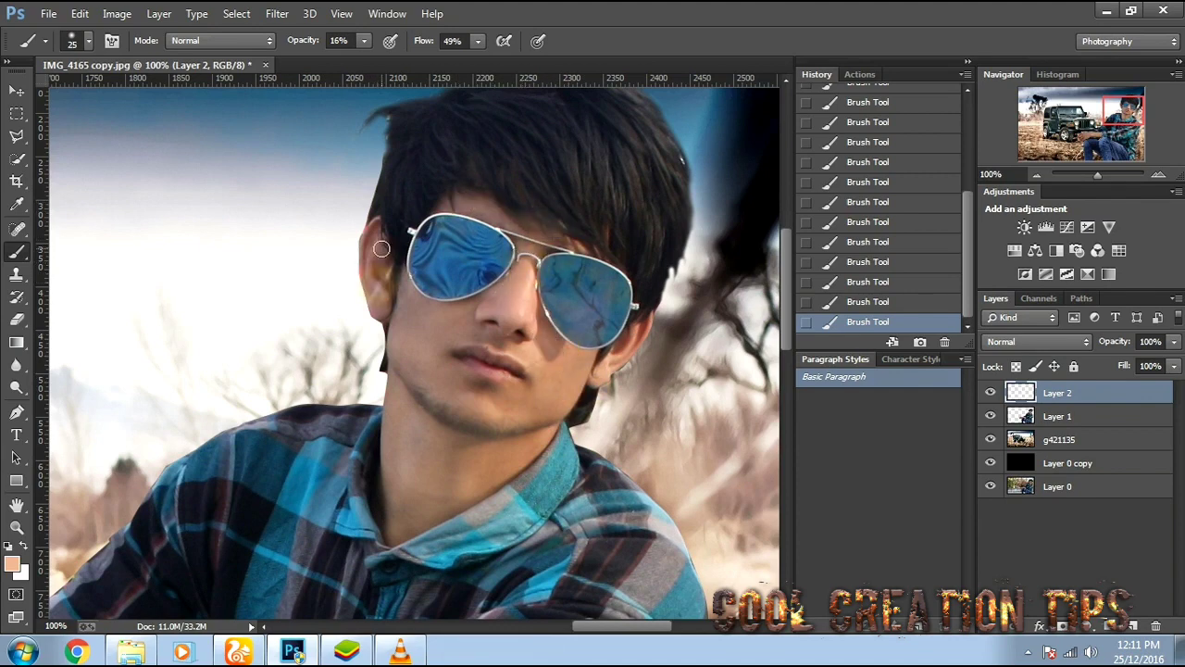
drag(383, 248, 386, 299)
Reduce the opacity of the painted skin layer, Layer 2, to 50%.
key(ctrl+minus)
key(ctrl+minus)
key(ctrl+minus)
key(ctrl+minus)
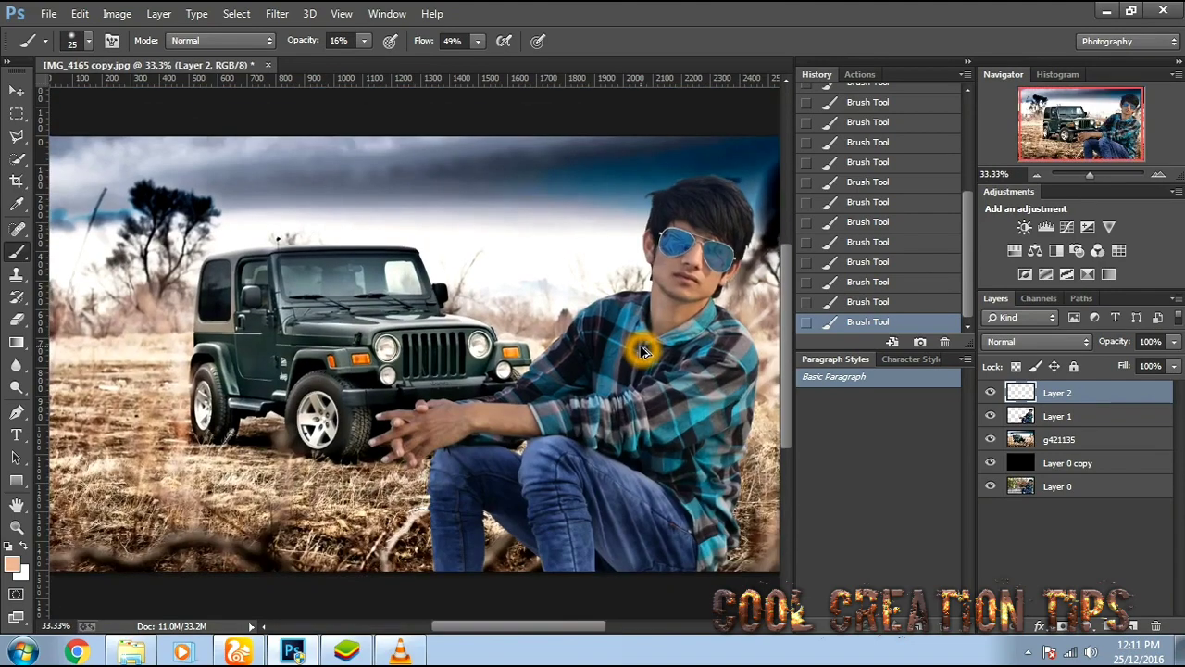
click(634, 367)
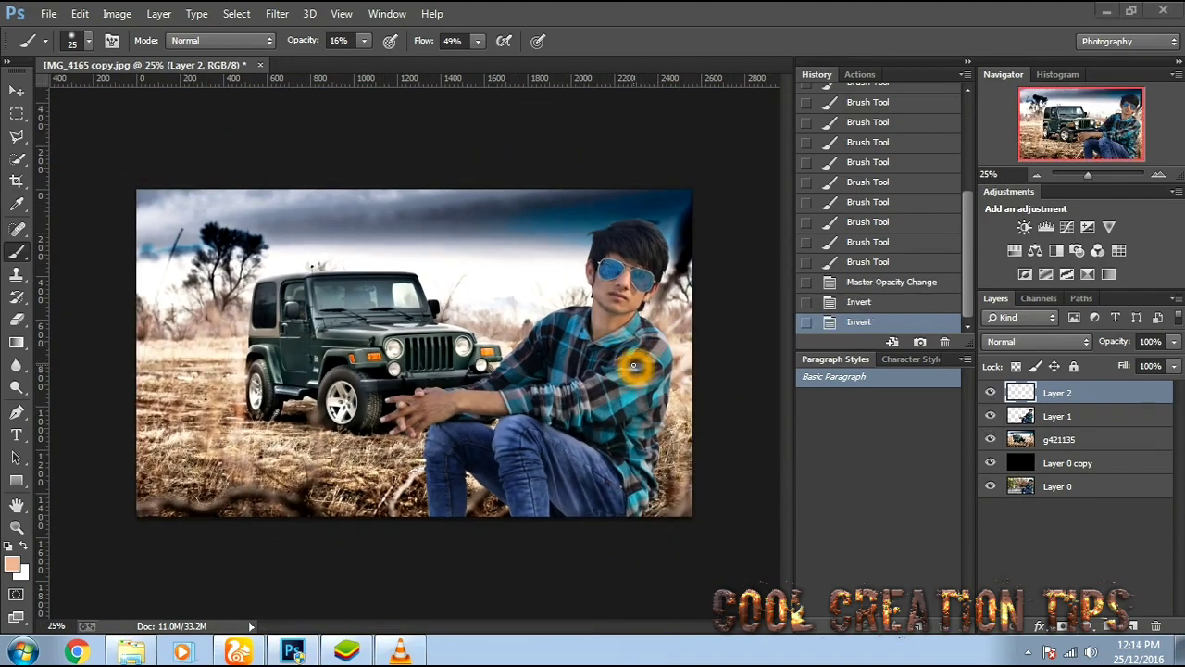
click(1173, 343)
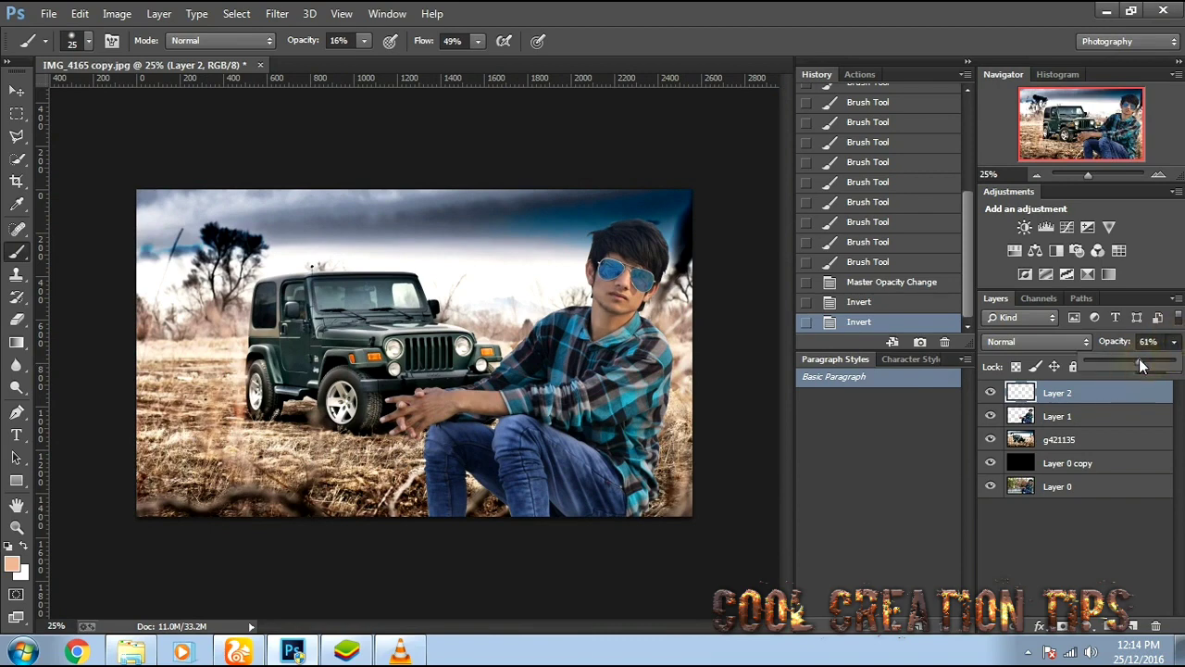
drag(1132, 365, 1129, 363)
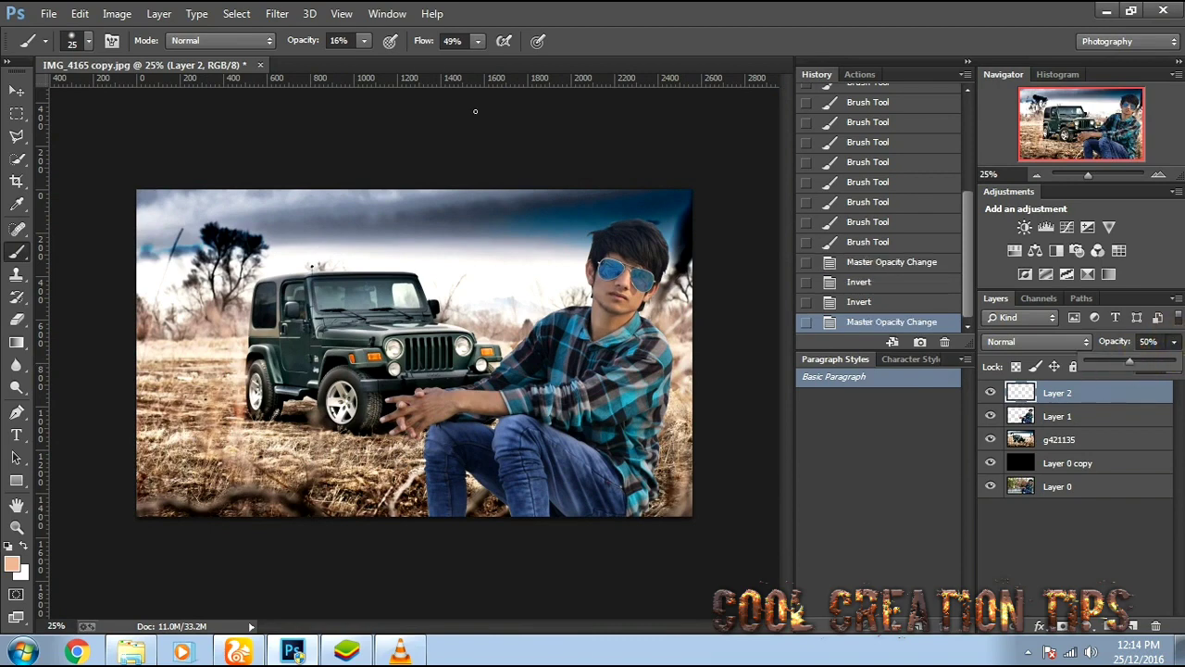
Apply a Gaussian Blur with a 4.3 pixel radius to Layer 2.
click(295, 18)
mouse_move(366, 223)
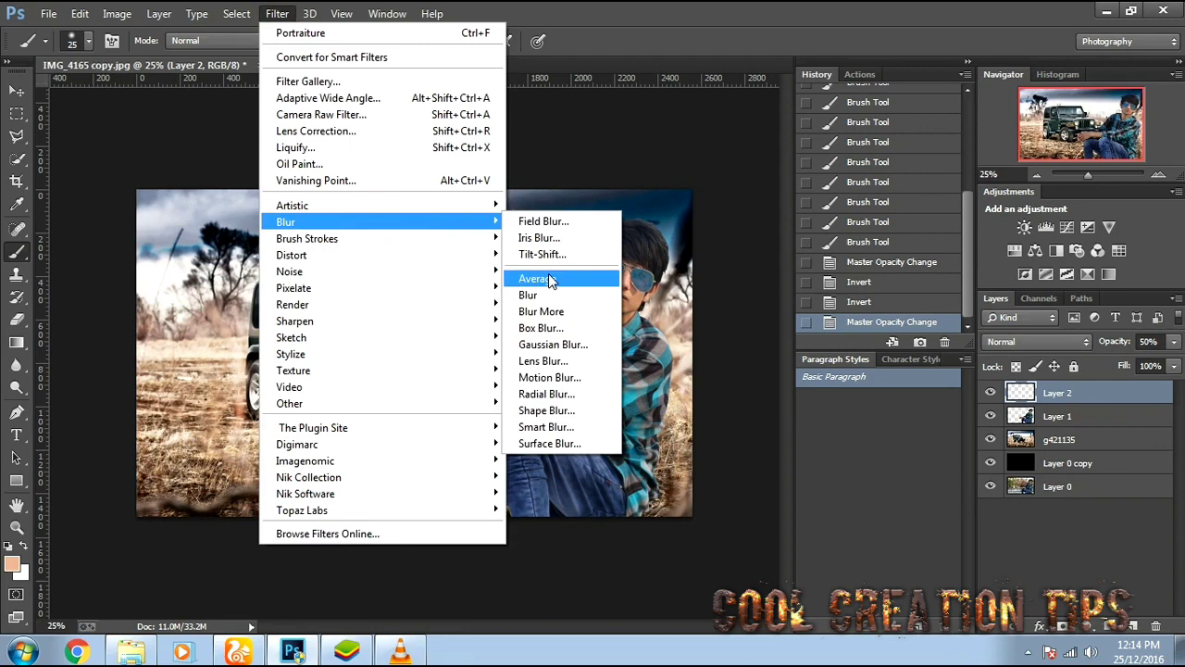
click(571, 347)
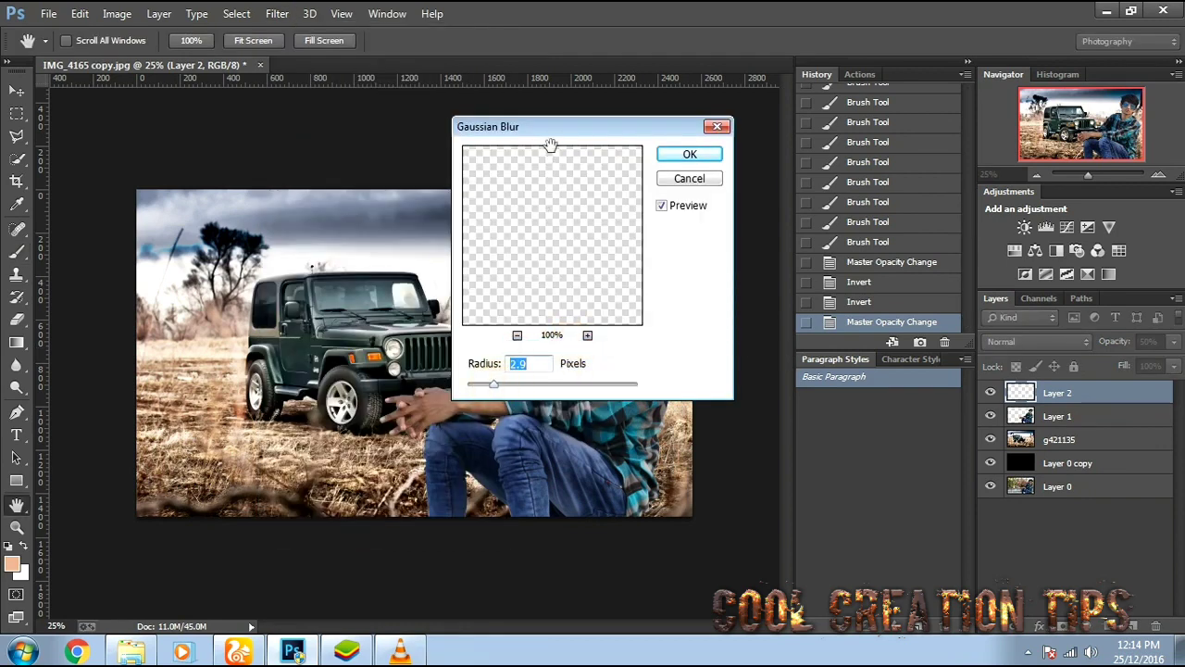
drag(550, 127, 940, 236)
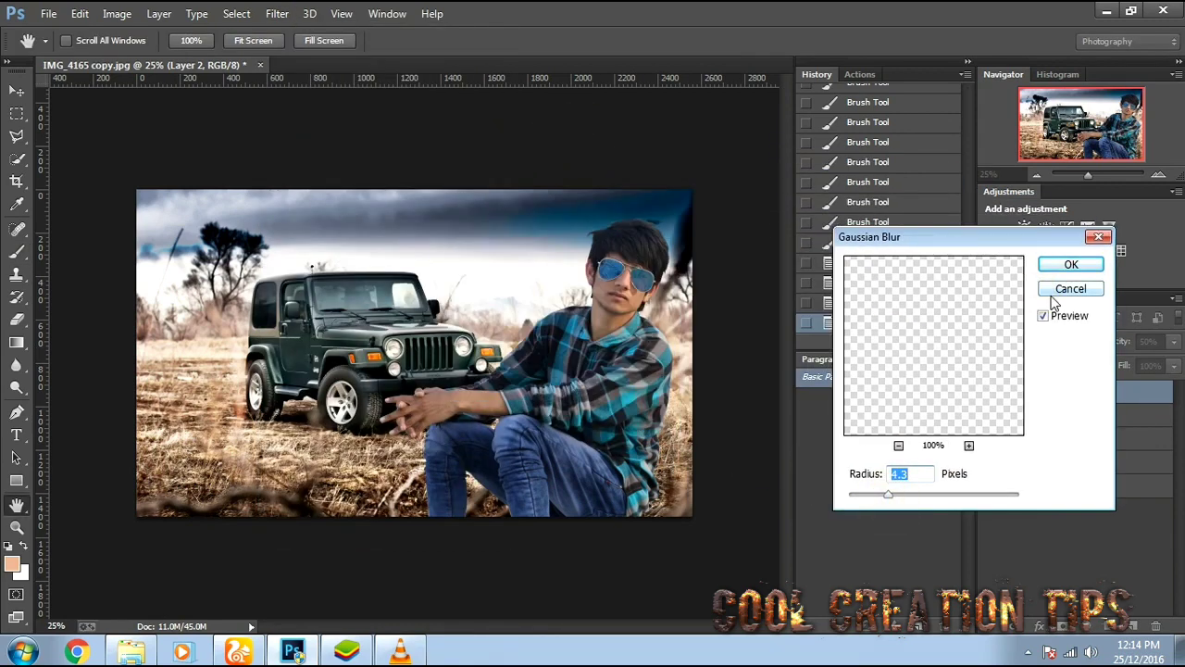
click(1070, 265)
Merge Layer 1 and Layer 2 into a single layer.
click(1074, 417)
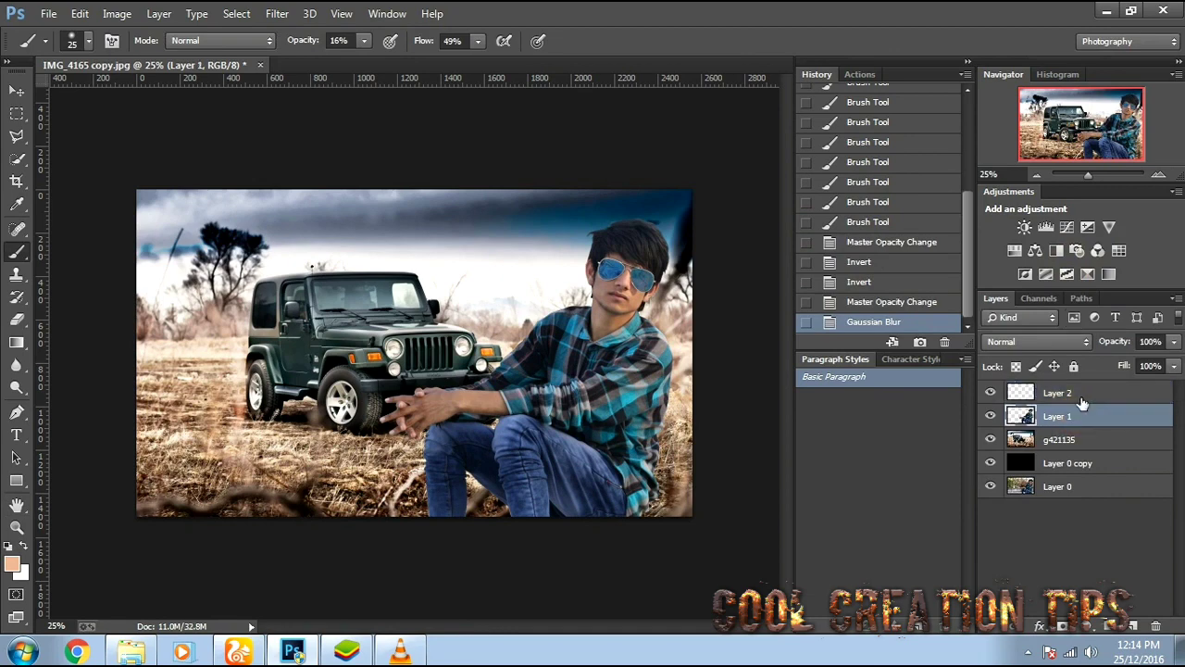
ctrl+click(1080, 394)
right_click(1082, 395)
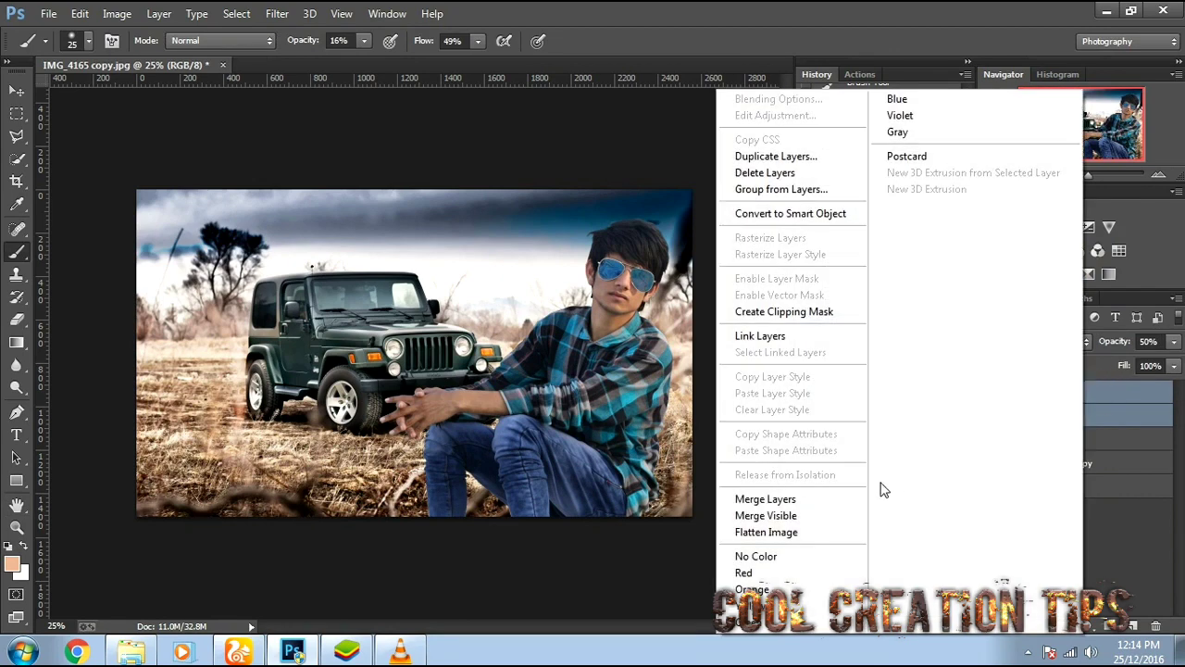
click(828, 498)
Copy the whole canvas of the Red channel, restore the RGB composite and return to the layer list.
click(1041, 299)
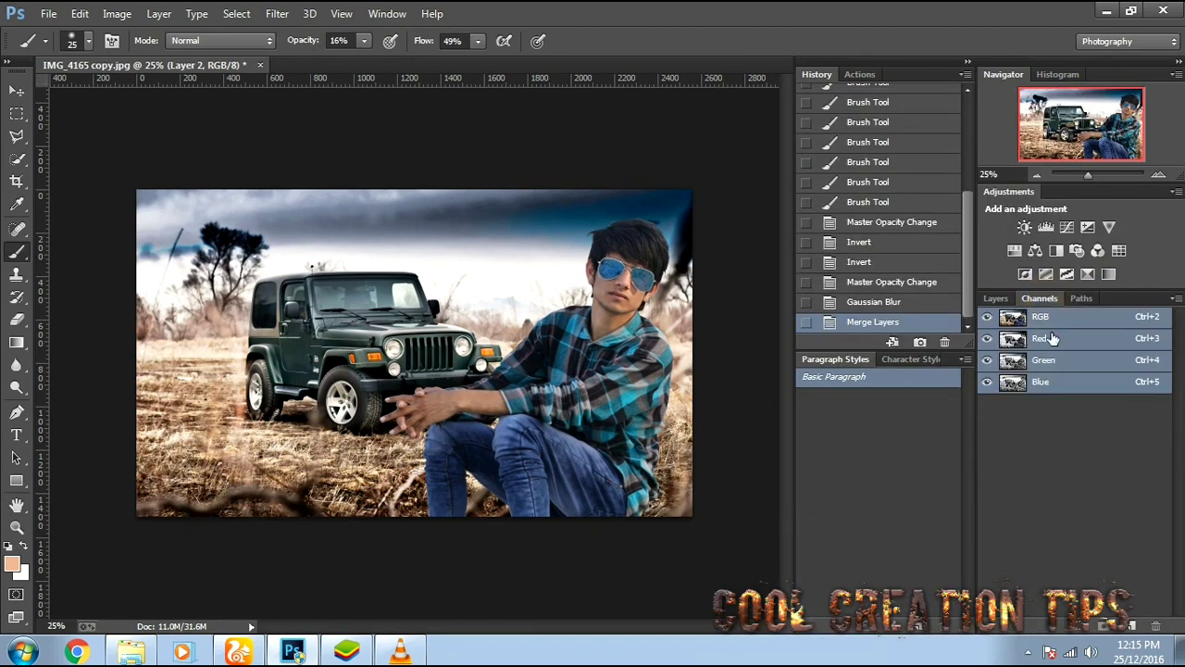
click(1056, 339)
key(ctrl+a)
key(ctrl+c)
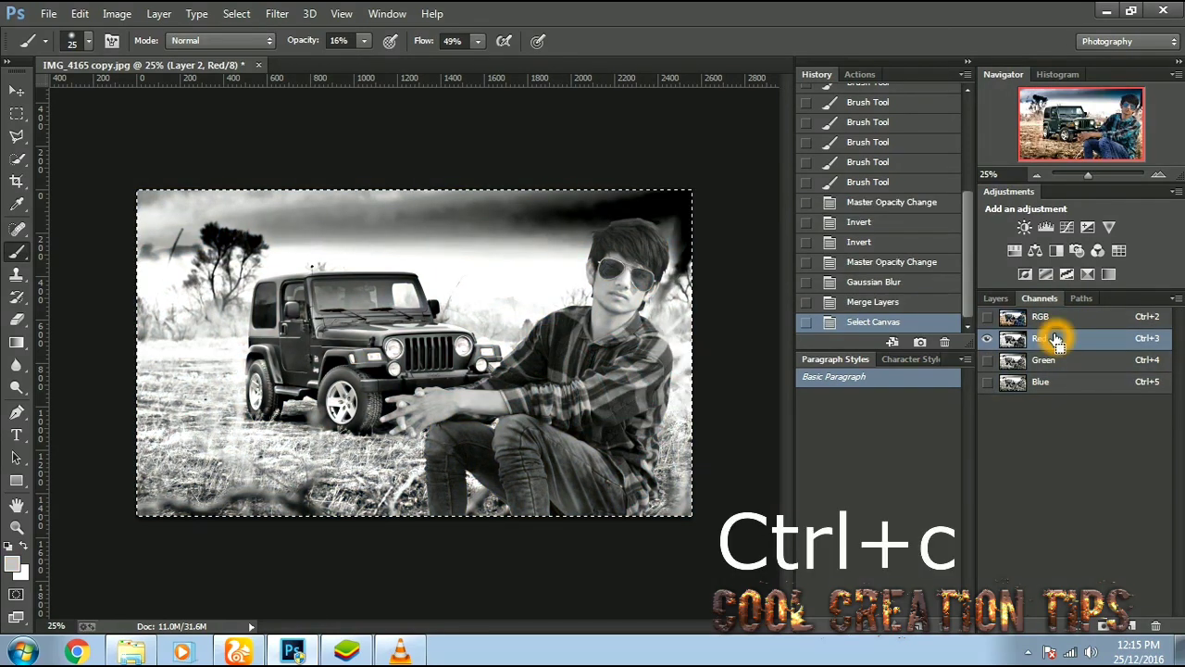
click(1054, 320)
click(996, 299)
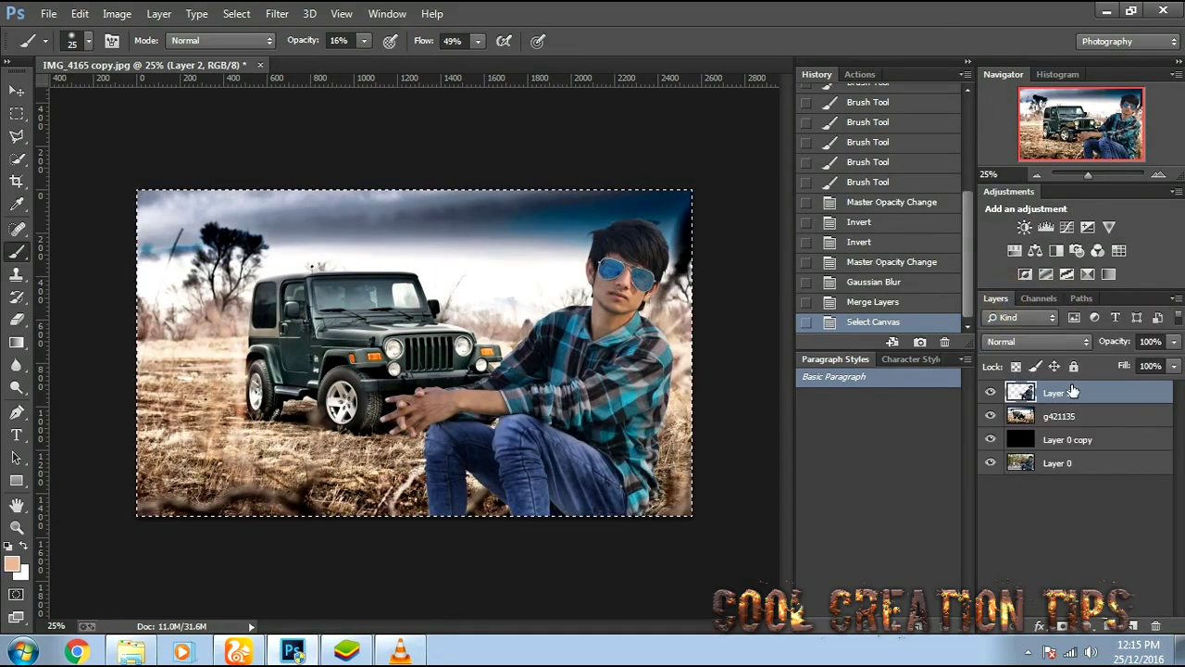
Paste the copied Red channel as a new layer and align the grey figure exactly over the coloured man.
key(ctrl+v)
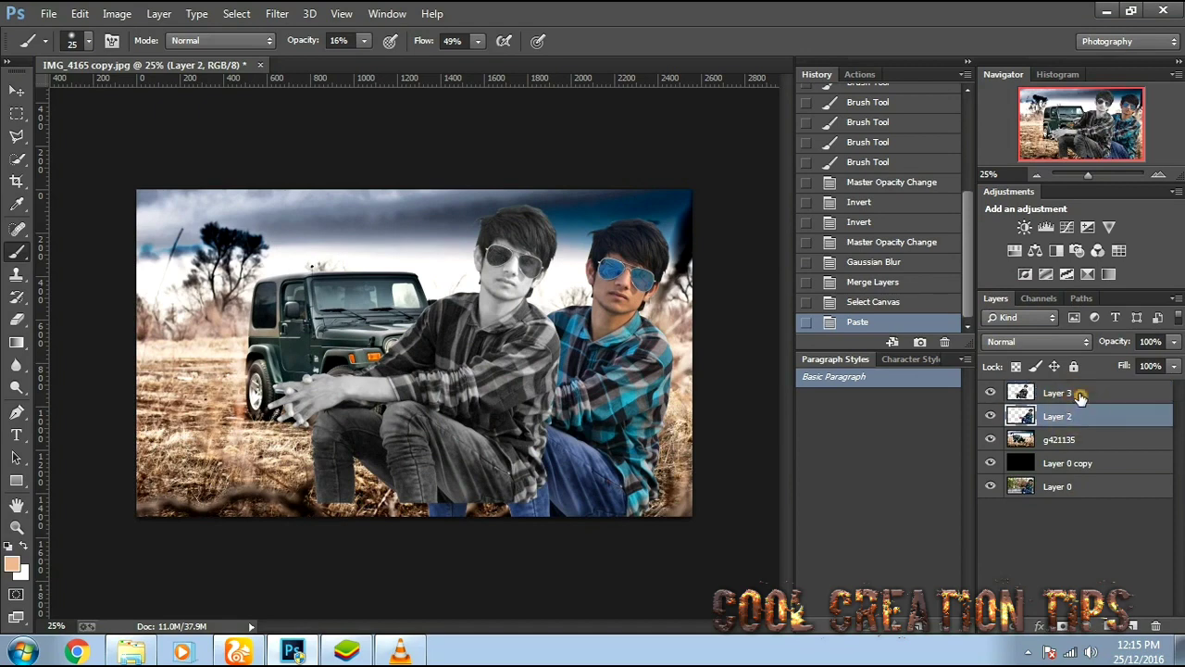
key(ctrl+t)
drag(476, 367, 603, 382)
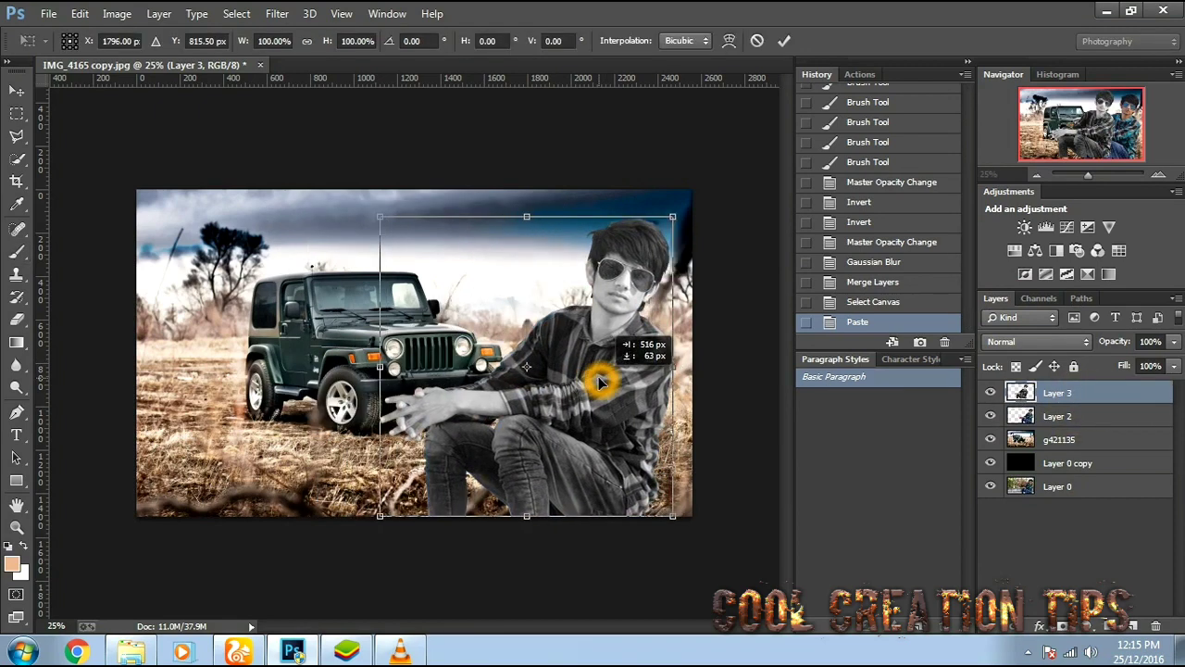
key(Return)
key(b)
Set Layer 3 to 59% opacity, Luminosity blending and 74% fill.
click(1171, 342)
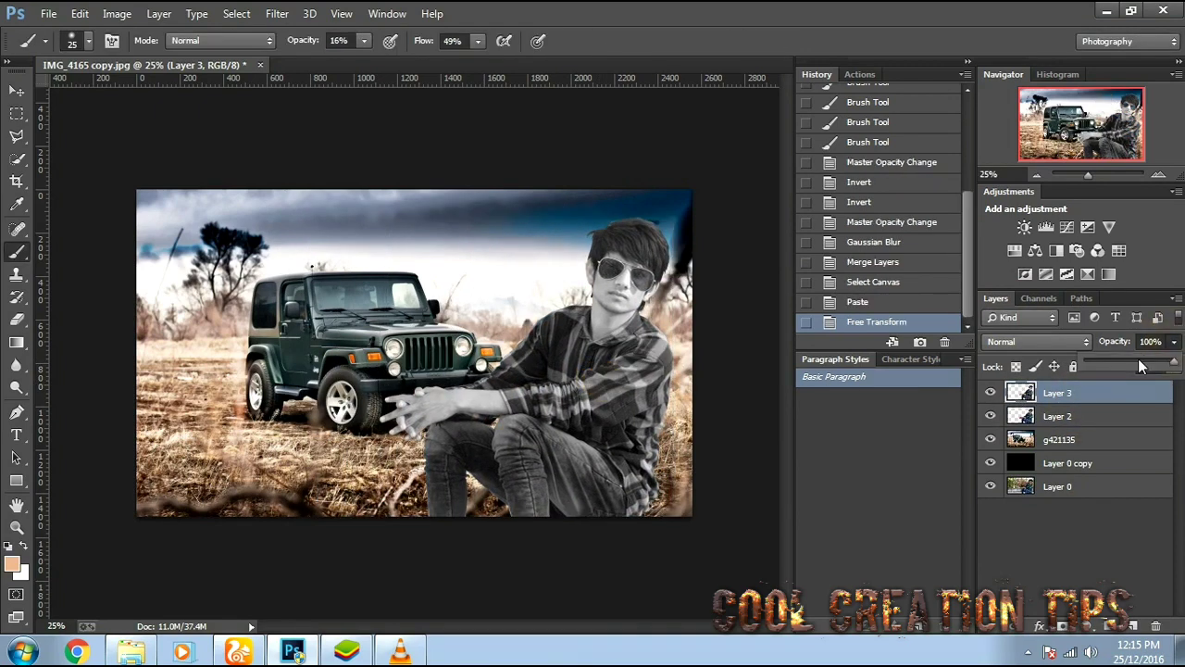
drag(1157, 363, 1139, 363)
click(999, 343)
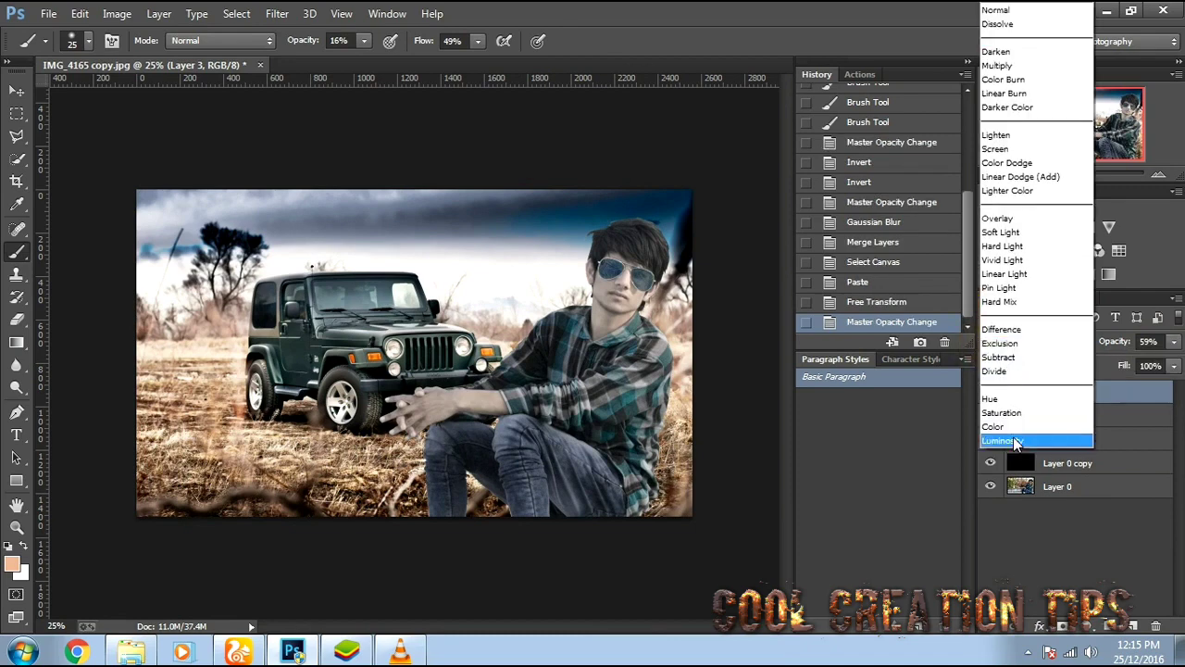
click(1005, 440)
drag(1173, 365, 1151, 389)
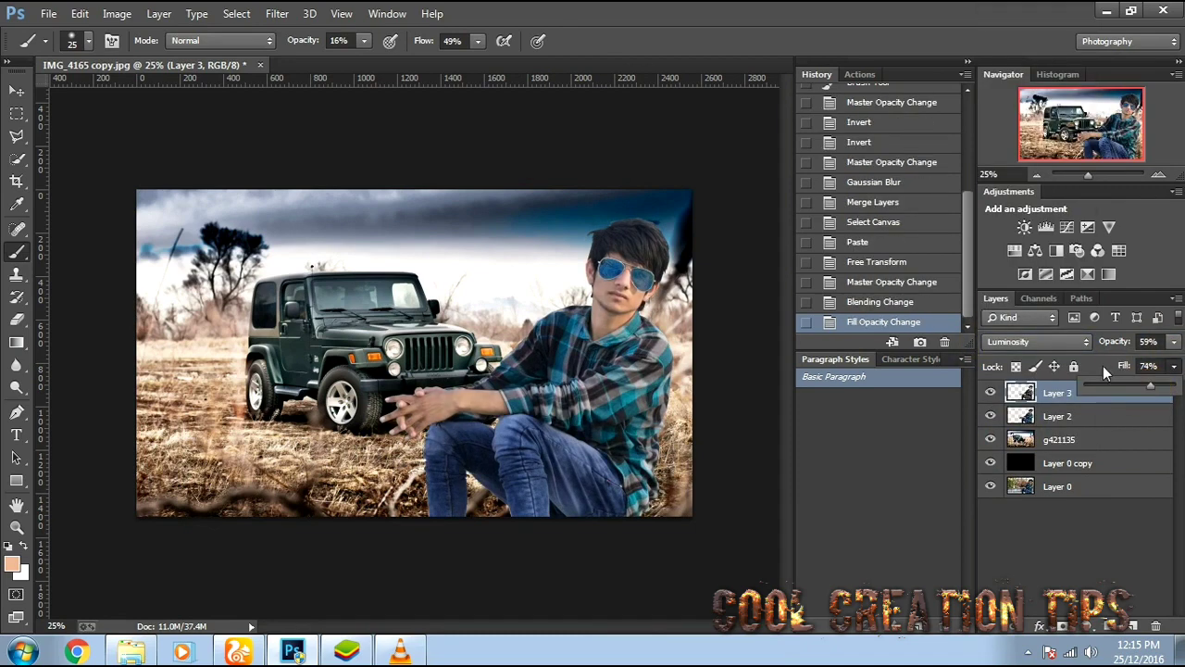
Compare the man with and without Layer 3, and merge Layer 3 with Layer 2.
click(991, 394)
click(991, 394)
shift+click(1031, 415)
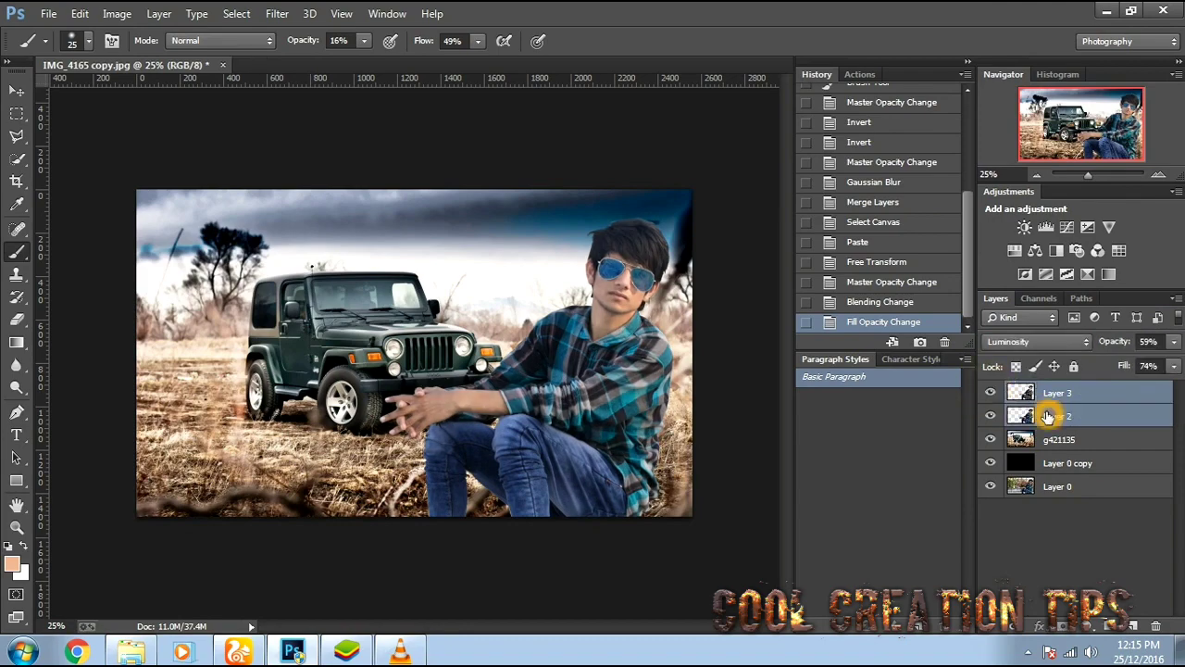
right_click(1031, 416)
click(801, 500)
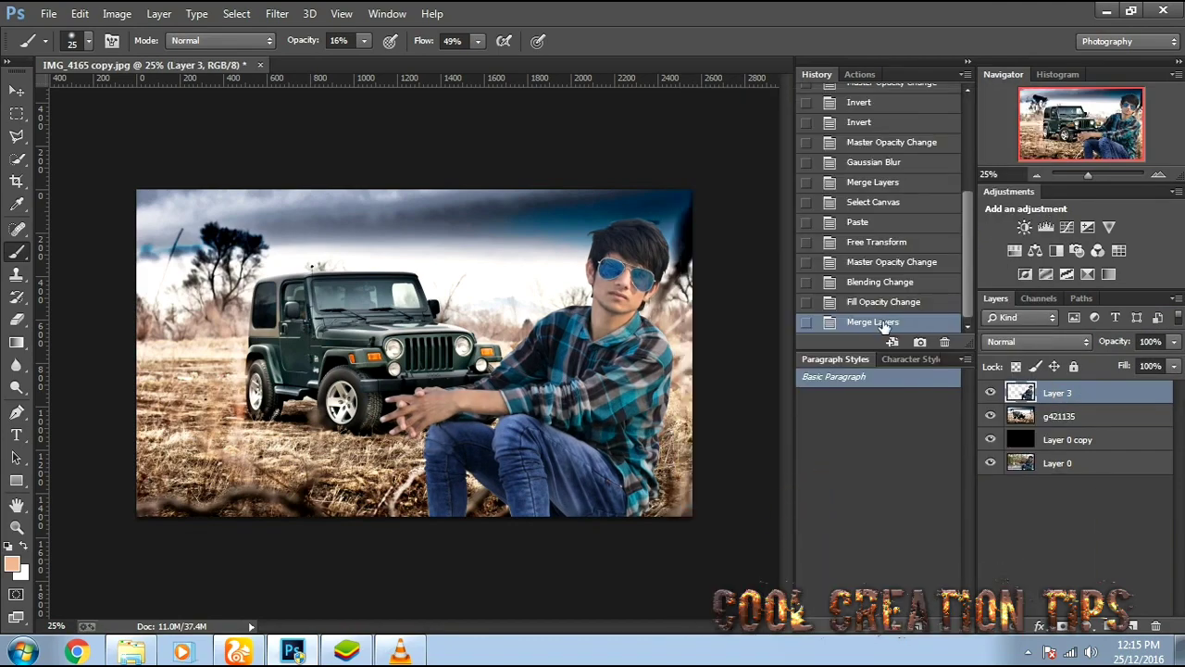
key(ctrl+plus)
key(ctrl+plus)
key(ctrl+minus)
key(ctrl+minus)
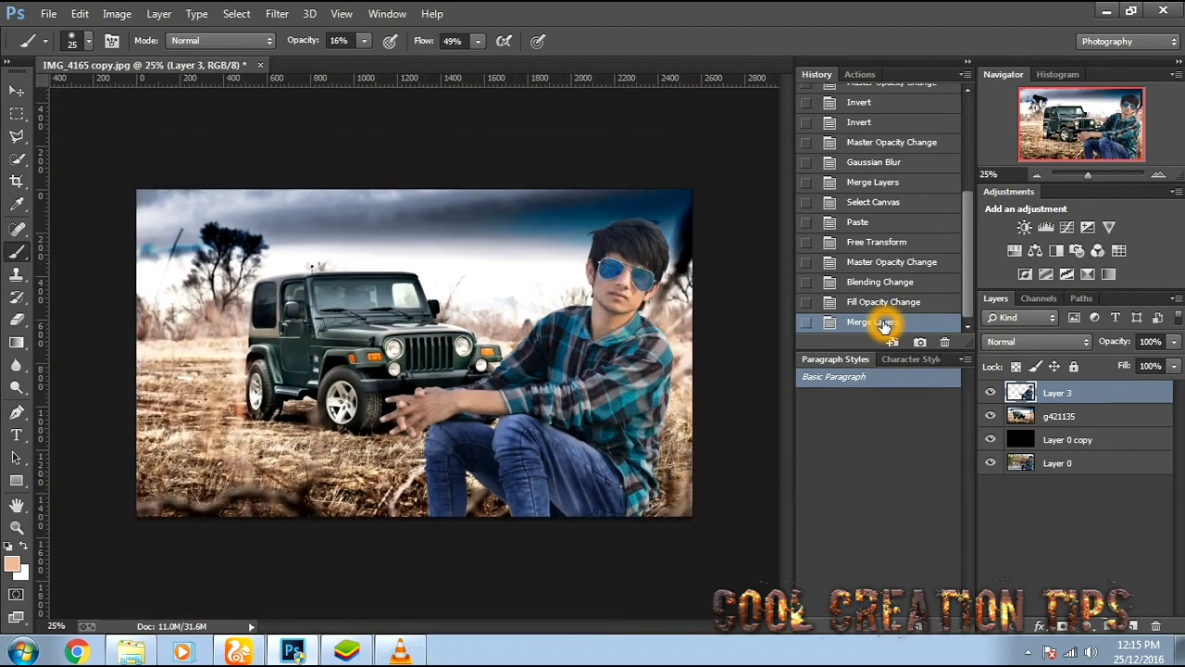
Duplicate the jeep background layer g421135 and apply a Gaussian Blur with a 16.8 pixel radius to the copy.
click(1035, 413)
key(ctrl+j)
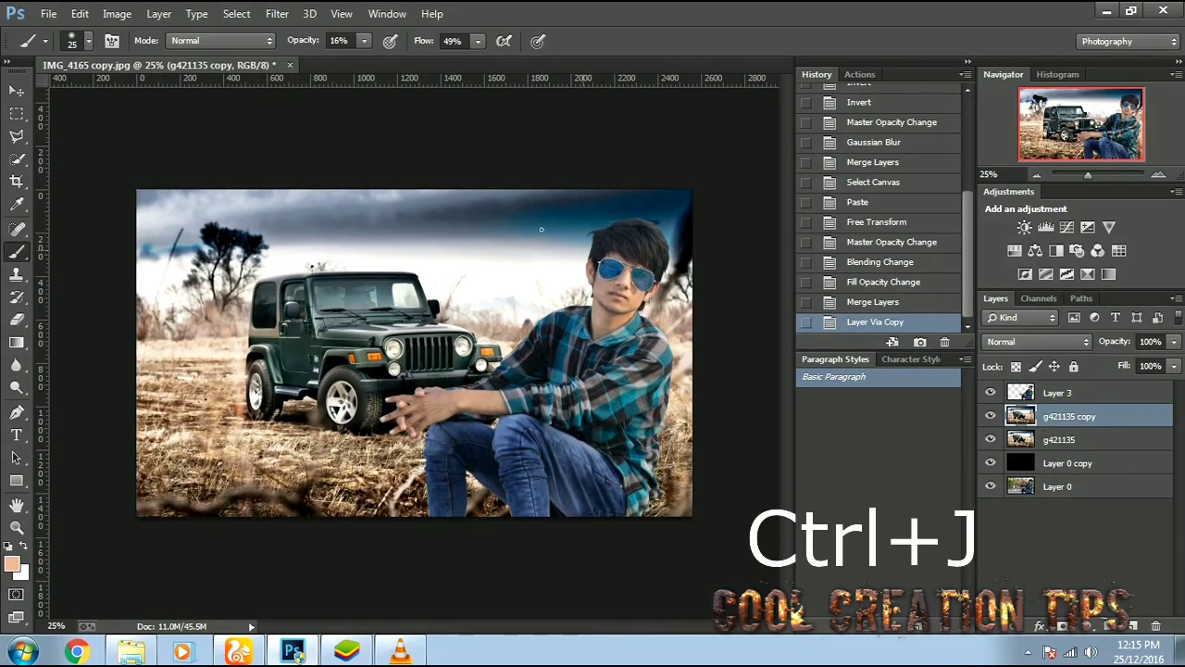
click(276, 14)
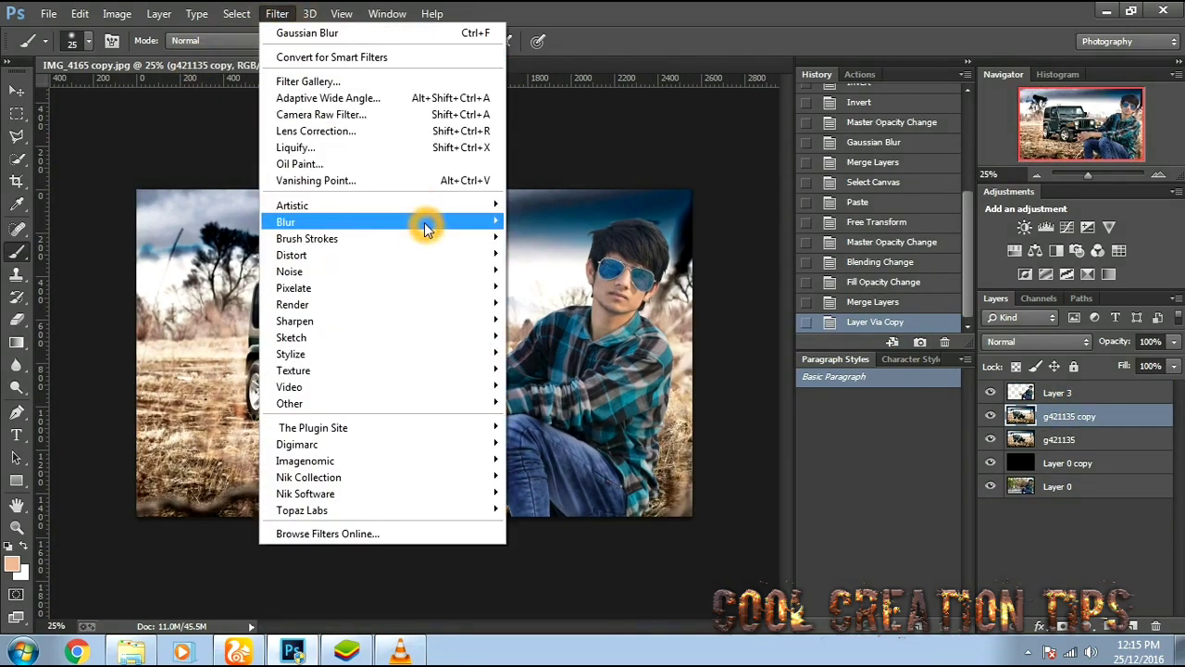
mouse_move(432, 223)
click(584, 343)
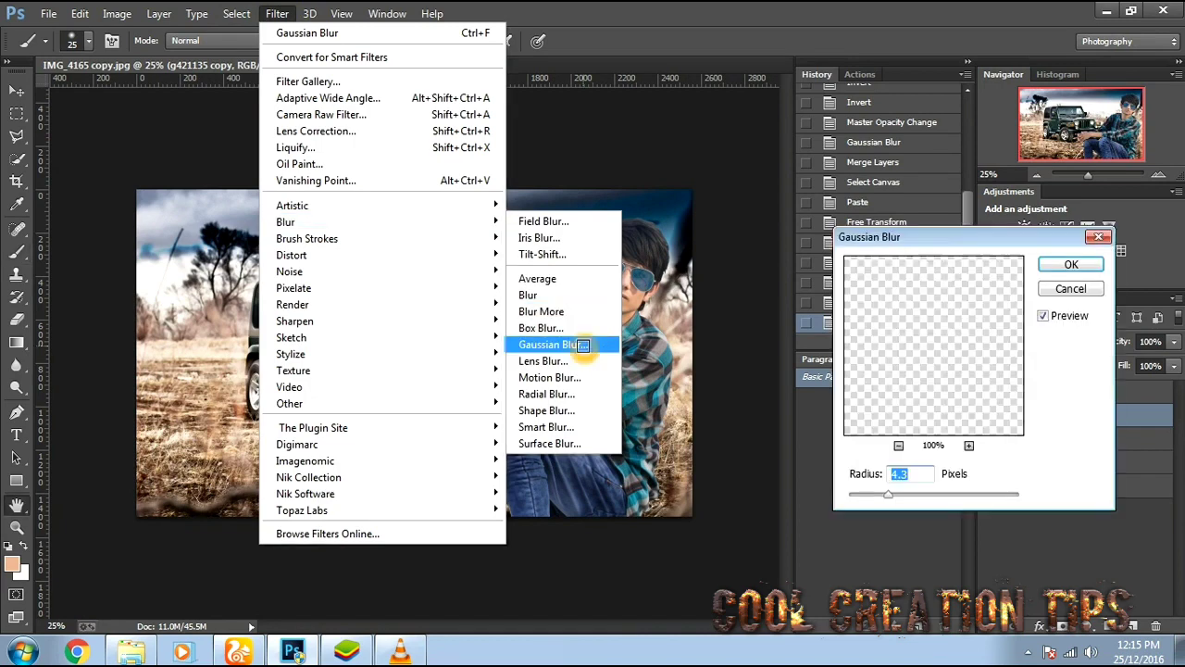
drag(888, 494, 924, 499)
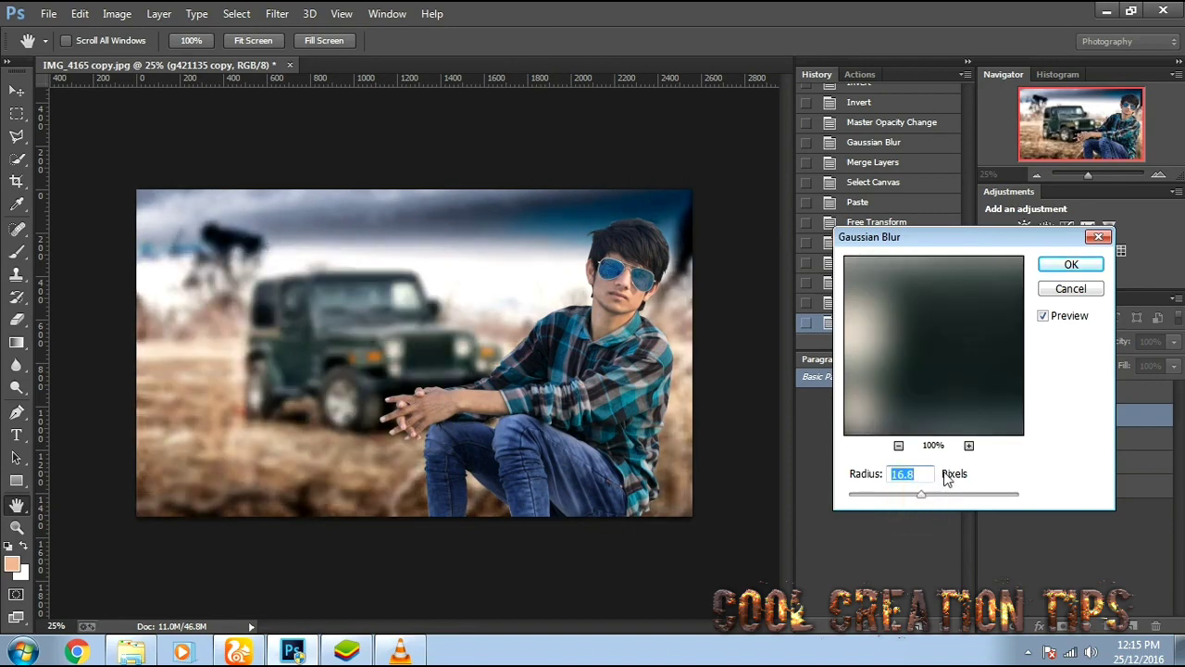
click(1071, 267)
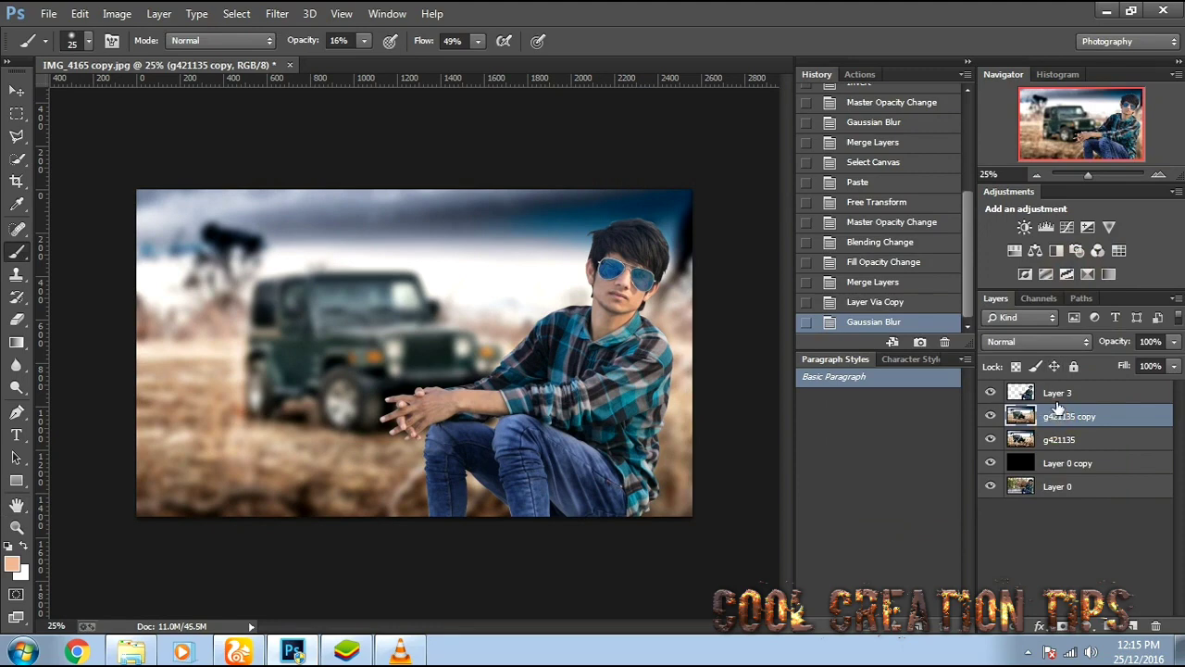
Duplicate Layer 3, the cut-out man, and hide the original layer.
click(1073, 398)
click(1068, 417)
click(1059, 394)
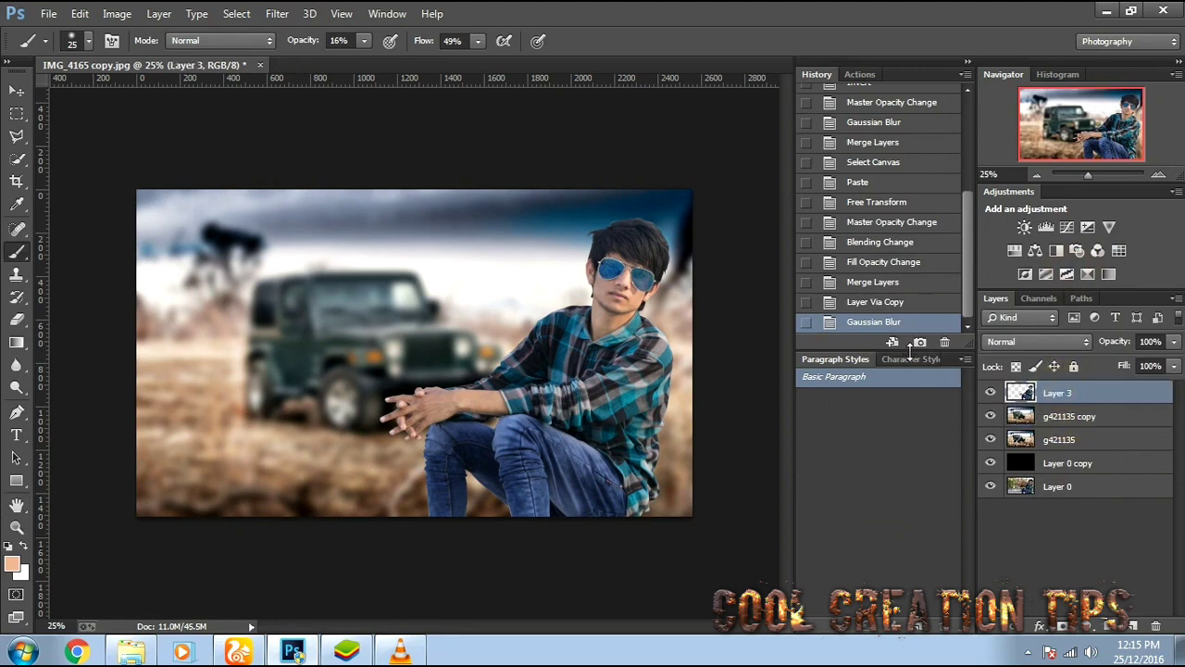
key(ctrl+j)
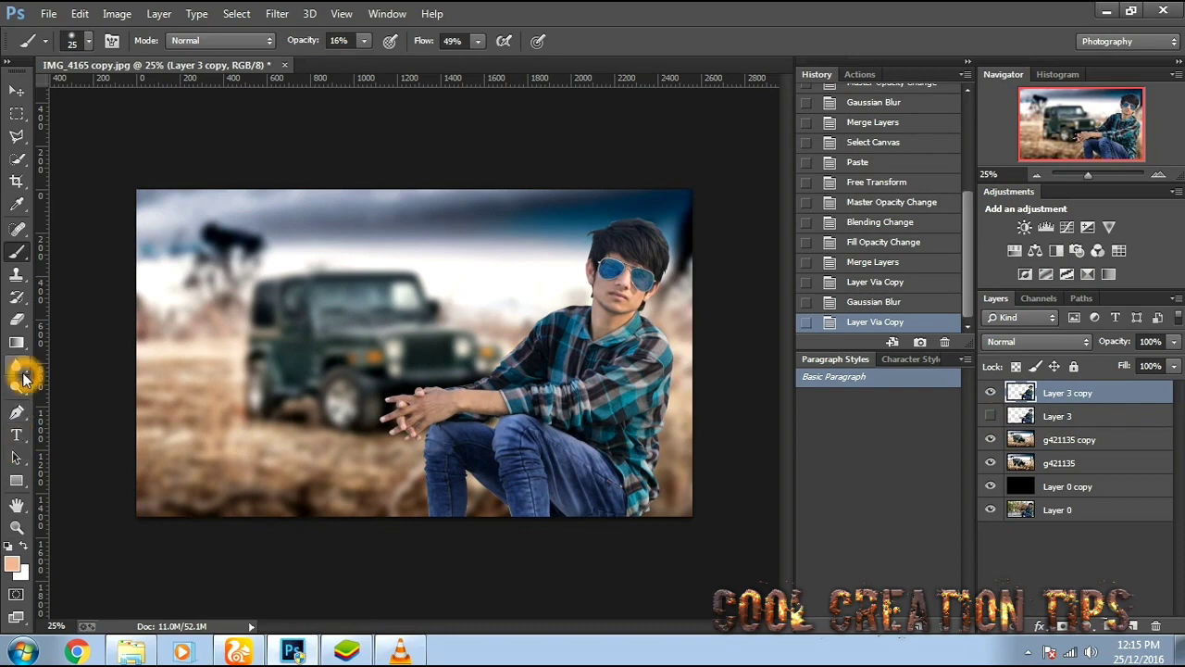
Choose the Smudge tool with the 14 px spatter brush tip.
click(23, 390)
right_click(24, 391)
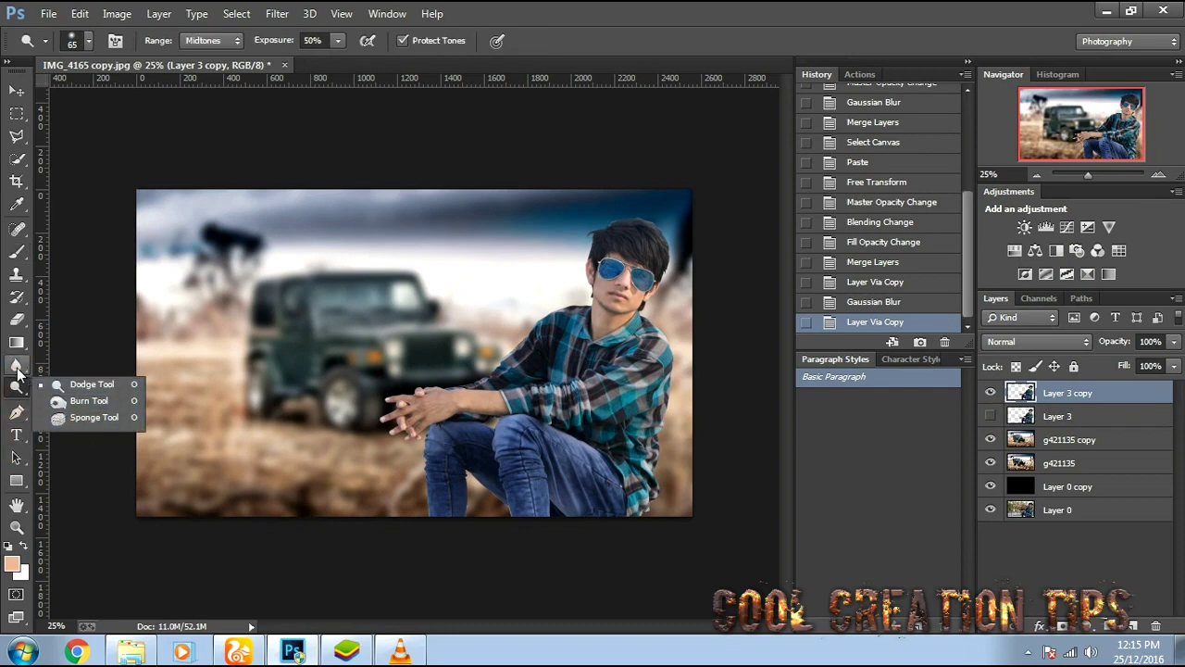
right_click(18, 366)
click(90, 396)
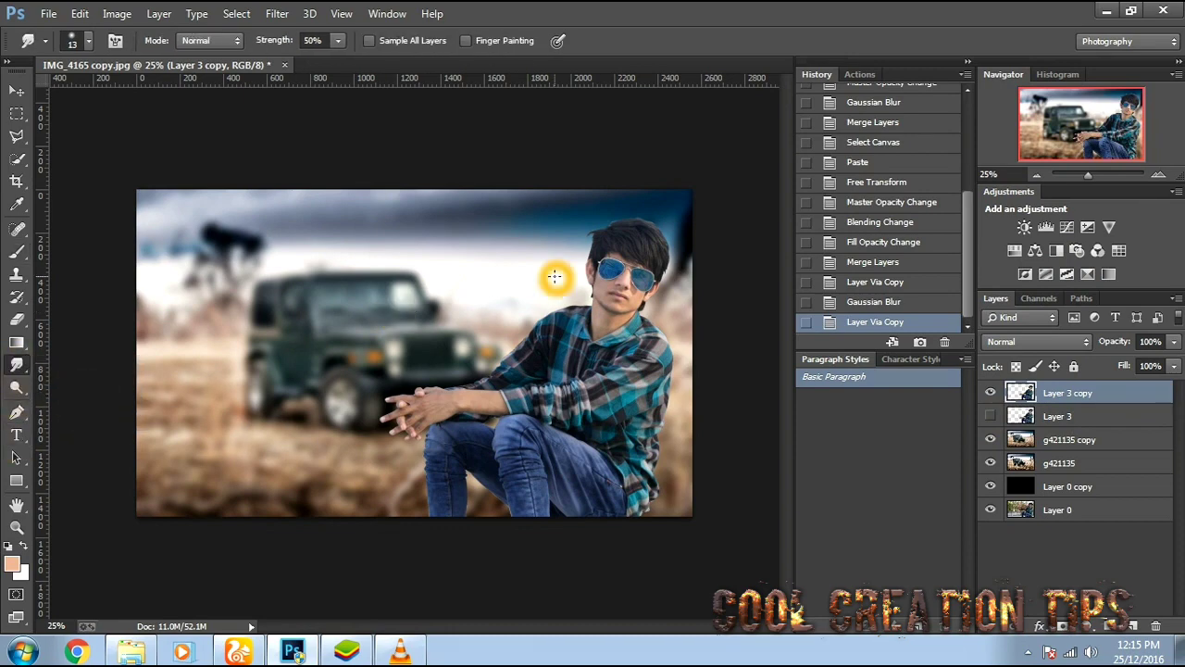
right_click(544, 250)
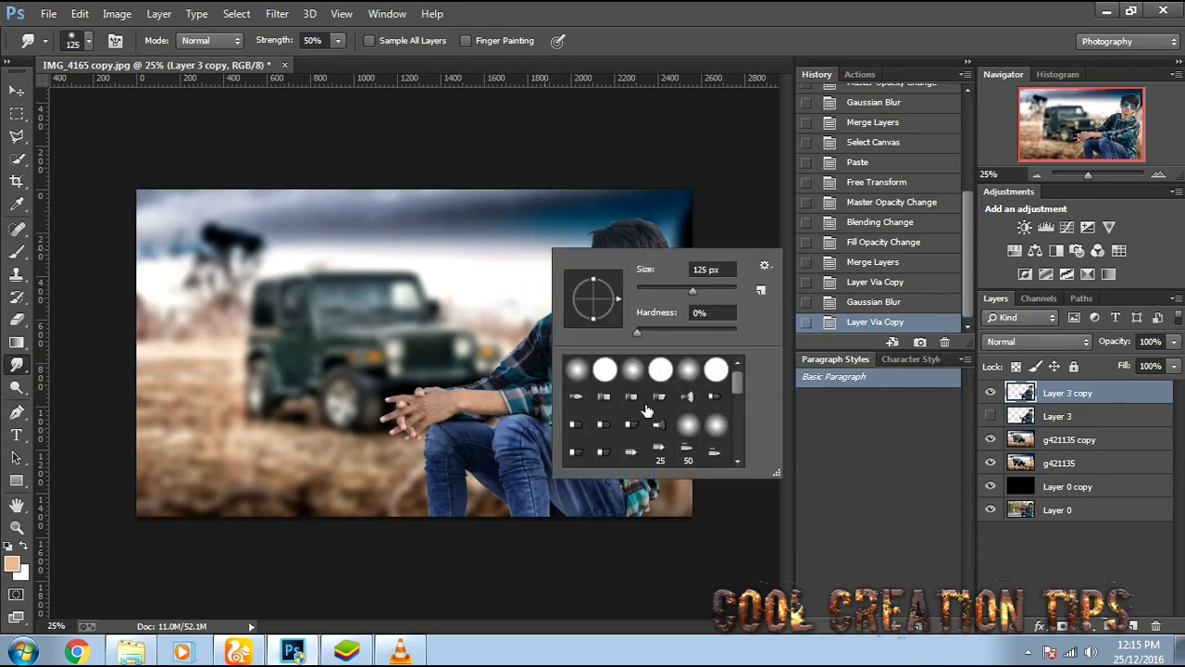
scroll(647, 410, down, 3)
click(692, 435)
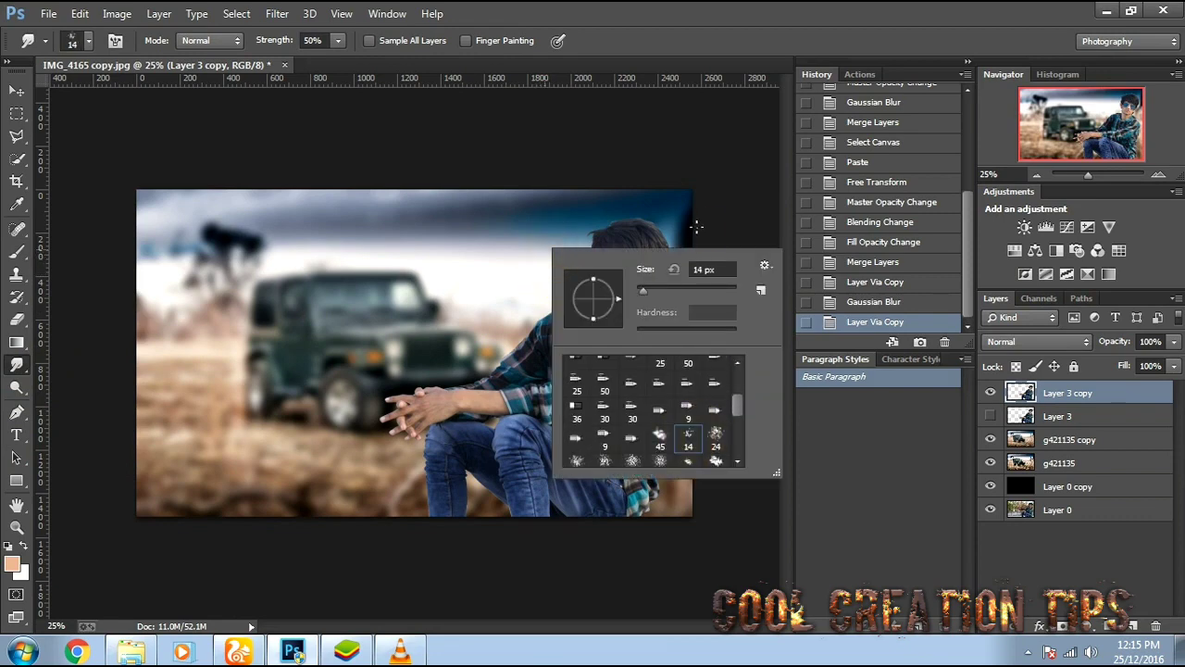
Smudge the hair edge outward at the notch on the left of the man's crown.
key(ctrl+plus)
key(ctrl+plus)
key(ctrl+plus)
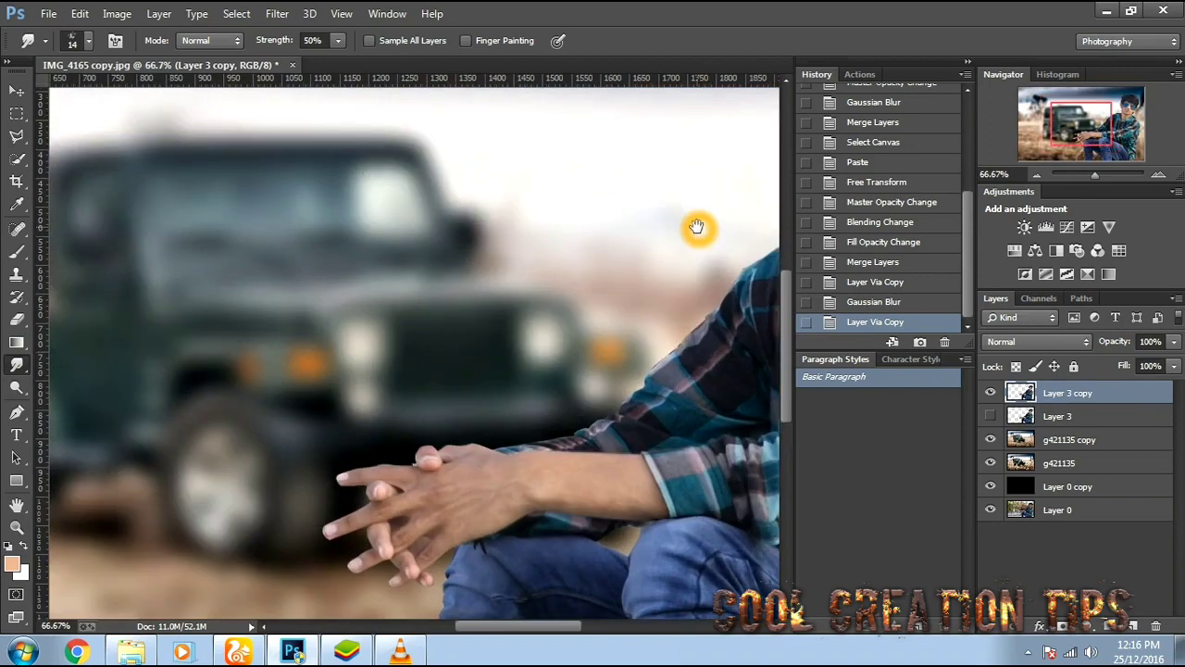
drag(700, 231, 391, 437)
key(ctrl+plus)
key(ctrl+plus)
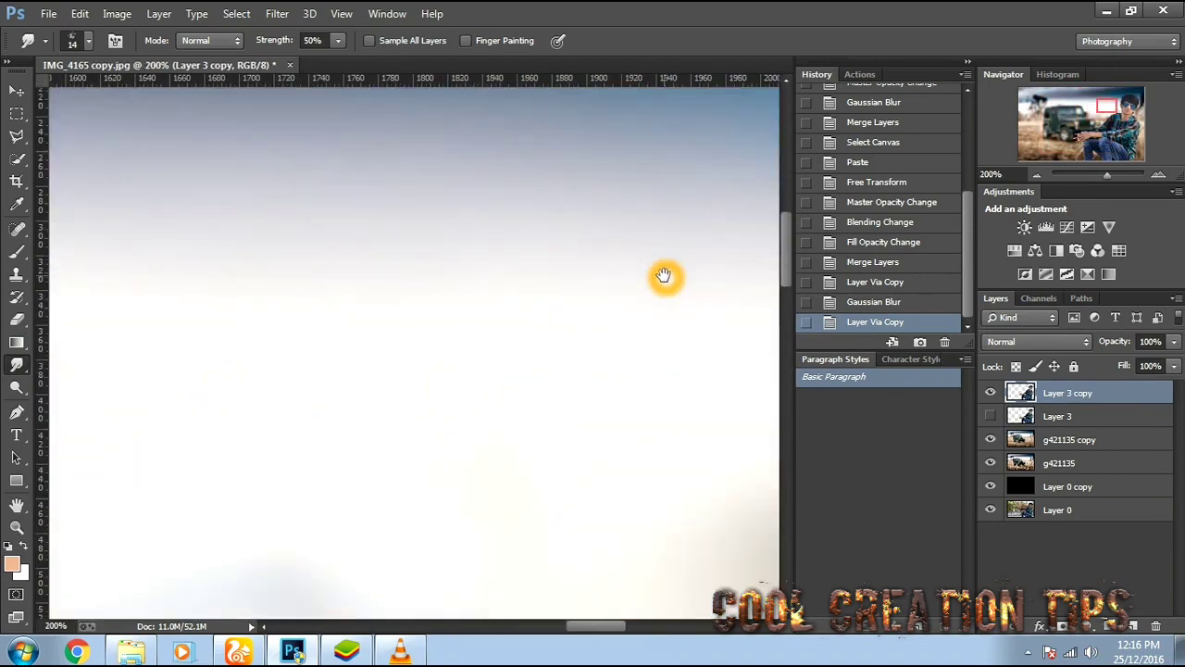
drag(664, 275, 387, 408)
key(ctrl+r)
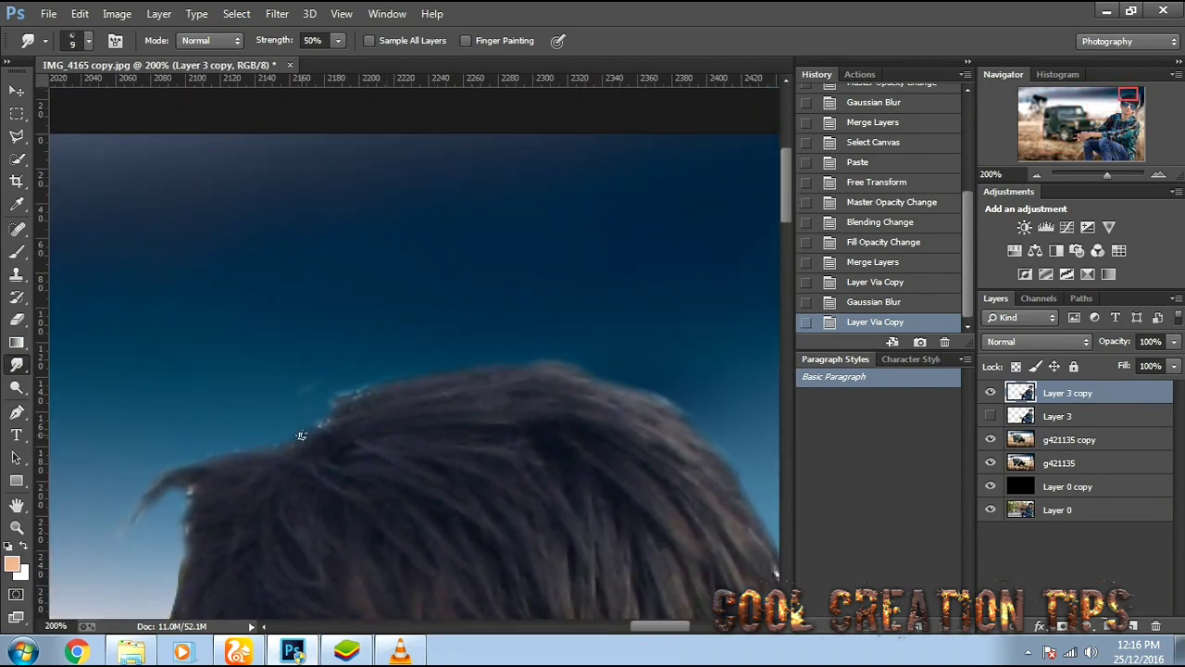
mouse_move(291, 450)
mouse_down()
mouse_move(309, 445)
mouse_move(318, 406)
mouse_up()
Set the smudge strength to 77% and sweep the hair along the top of the head toward the right with a 40 px brush.
click(366, 61)
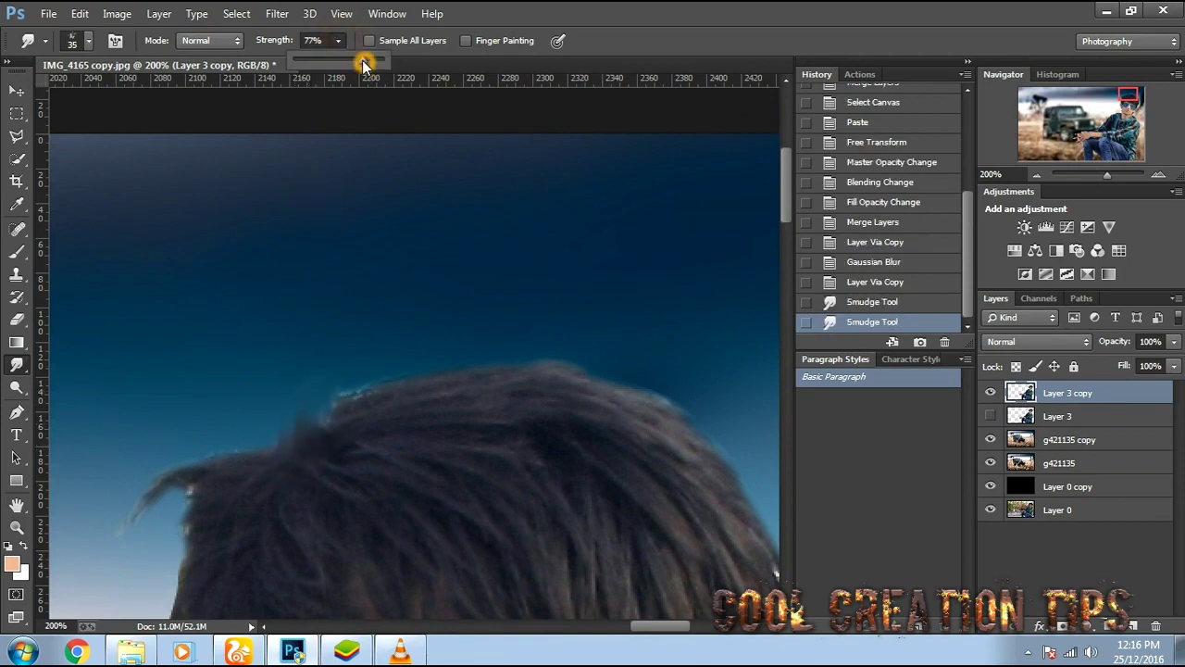
mouse_move(283, 469)
mouse_down()
mouse_move(323, 395)
mouse_move(363, 402)
mouse_move(421, 379)
mouse_move(637, 361)
mouse_up()
key(bracketright)
mouse_move(460, 377)
mouse_down()
mouse_move(695, 402)
mouse_move(516, 304)
mouse_move(644, 398)
mouse_up()
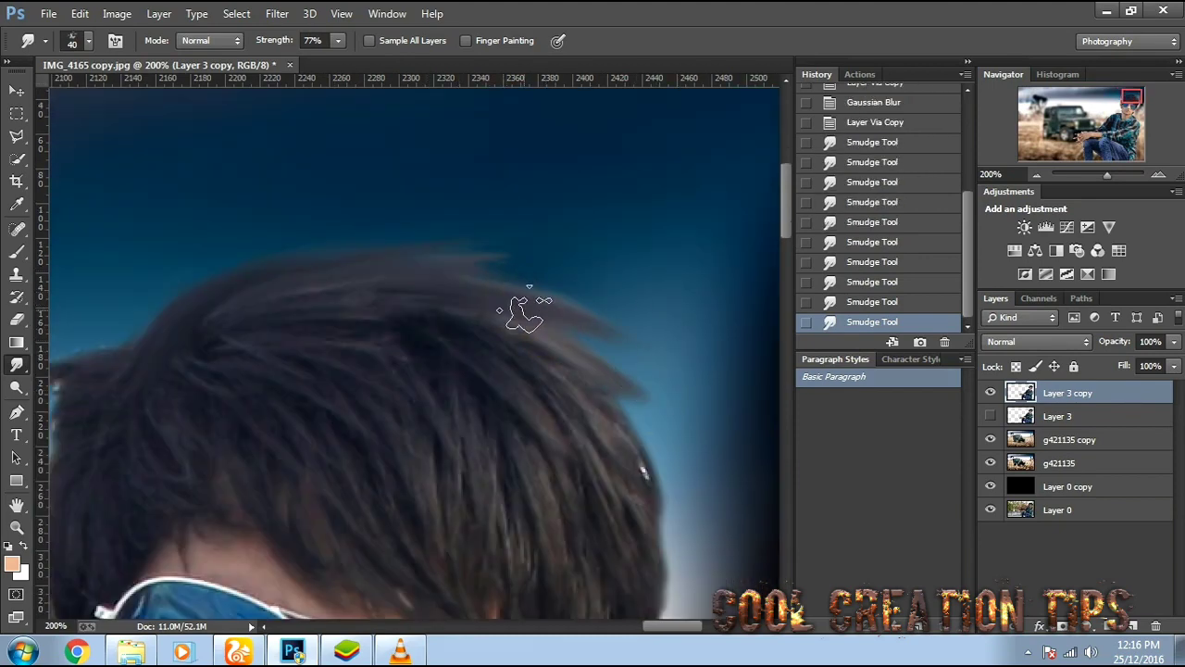
drag(521, 310, 639, 380)
mouse_move(528, 315)
mouse_down()
mouse_move(605, 363)
mouse_move(652, 324)
mouse_up()
key(ctrl+alt+z)
key(ctrl+alt+z)
Smudge strands outward and downward along the right edge of the man's hair to soften the cut-out outline.
drag(527, 310, 637, 381)
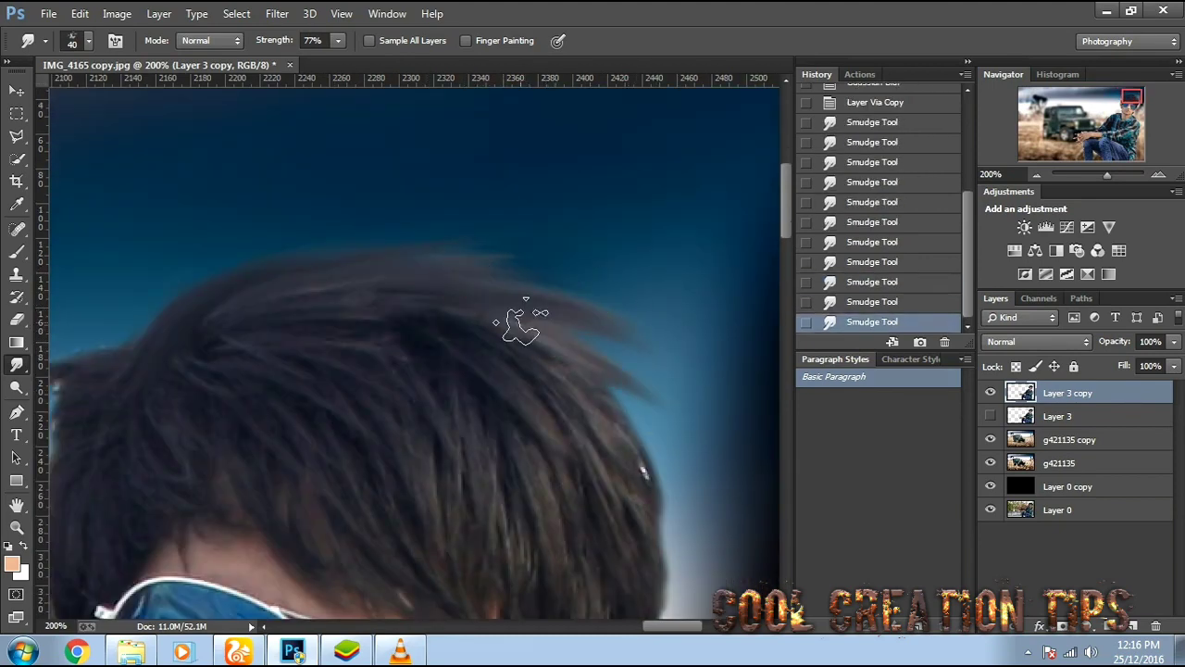
drag(563, 337, 681, 433)
mouse_move(620, 423)
mouse_down()
mouse_move(691, 508)
mouse_move(600, 347)
mouse_move(660, 446)
mouse_up()
drag(567, 259, 645, 394)
mouse_move(600, 380)
mouse_down()
mouse_move(613, 503)
mouse_move(629, 367)
mouse_up()
mouse_move(594, 327)
mouse_down()
mouse_move(603, 386)
mouse_move(574, 495)
mouse_up()
mouse_move(610, 301)
mouse_down()
mouse_move(635, 391)
mouse_move(626, 439)
mouse_up()
drag(616, 301, 646, 475)
drag(667, 318, 744, 520)
Smudge feathered strands along the left edge of the man's hair, from the crown down to above the ear.
drag(342, 353, 587, 456)
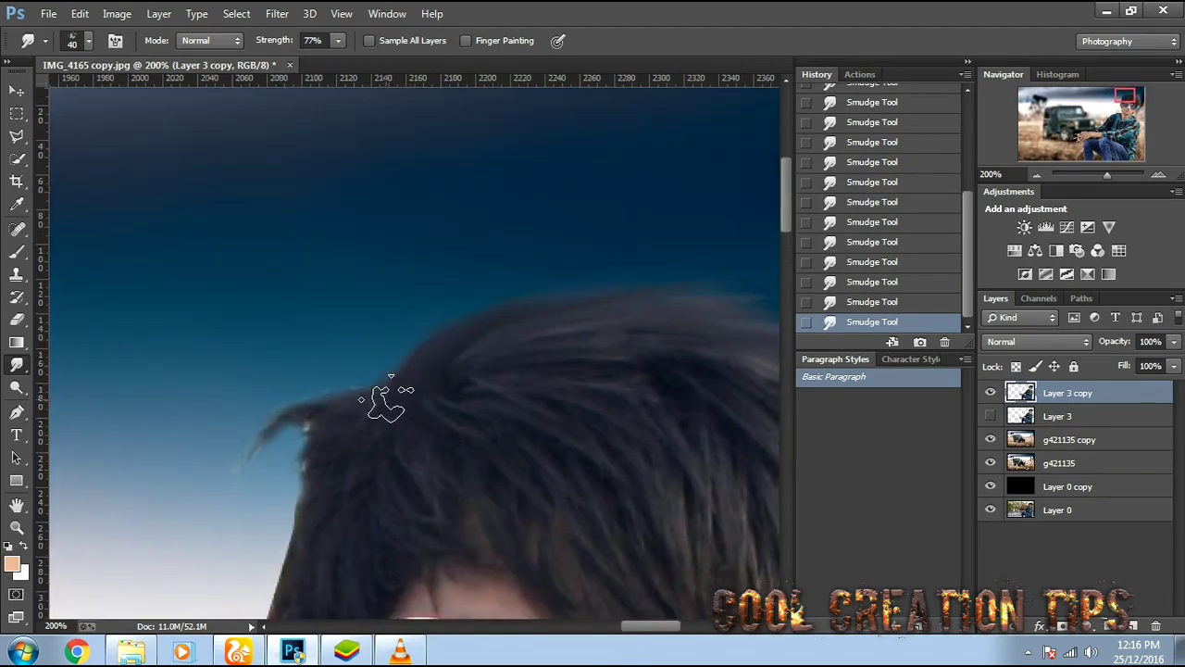
mouse_move(368, 415)
mouse_down()
mouse_move(404, 358)
mouse_move(358, 335)
mouse_move(417, 349)
mouse_move(522, 265)
mouse_up()
drag(464, 325, 483, 293)
mouse_move(408, 352)
mouse_down()
mouse_move(330, 402)
mouse_move(305, 317)
mouse_move(309, 400)
mouse_move(370, 325)
mouse_up()
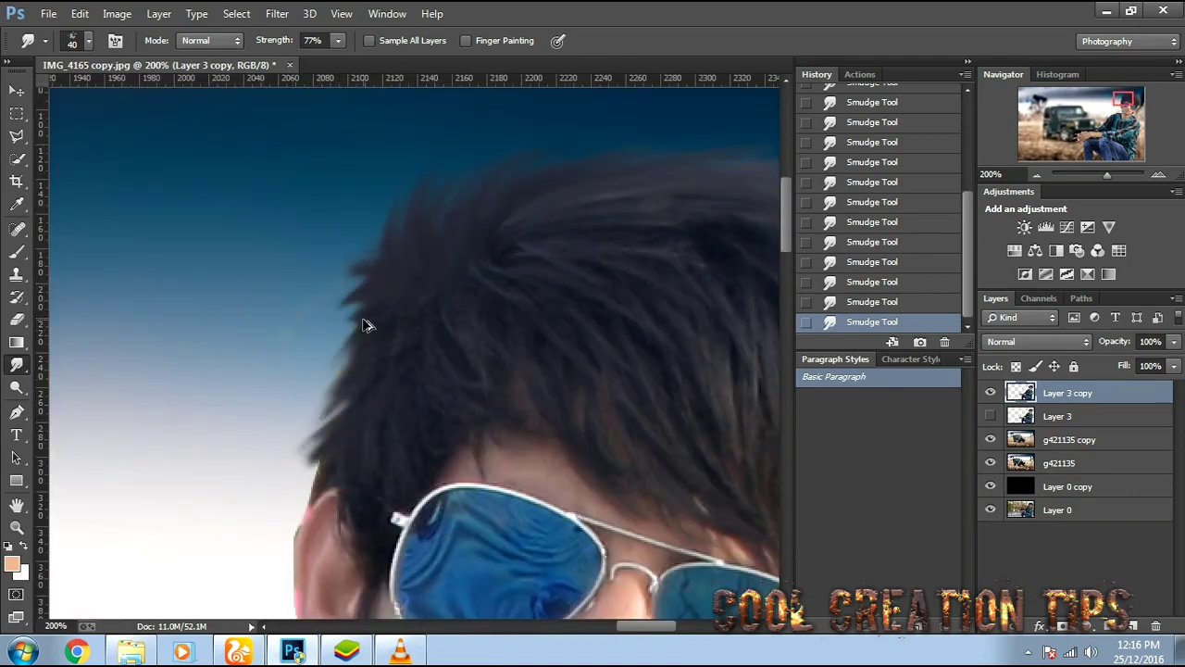
key(ctrl+minus)
drag(378, 385, 367, 418)
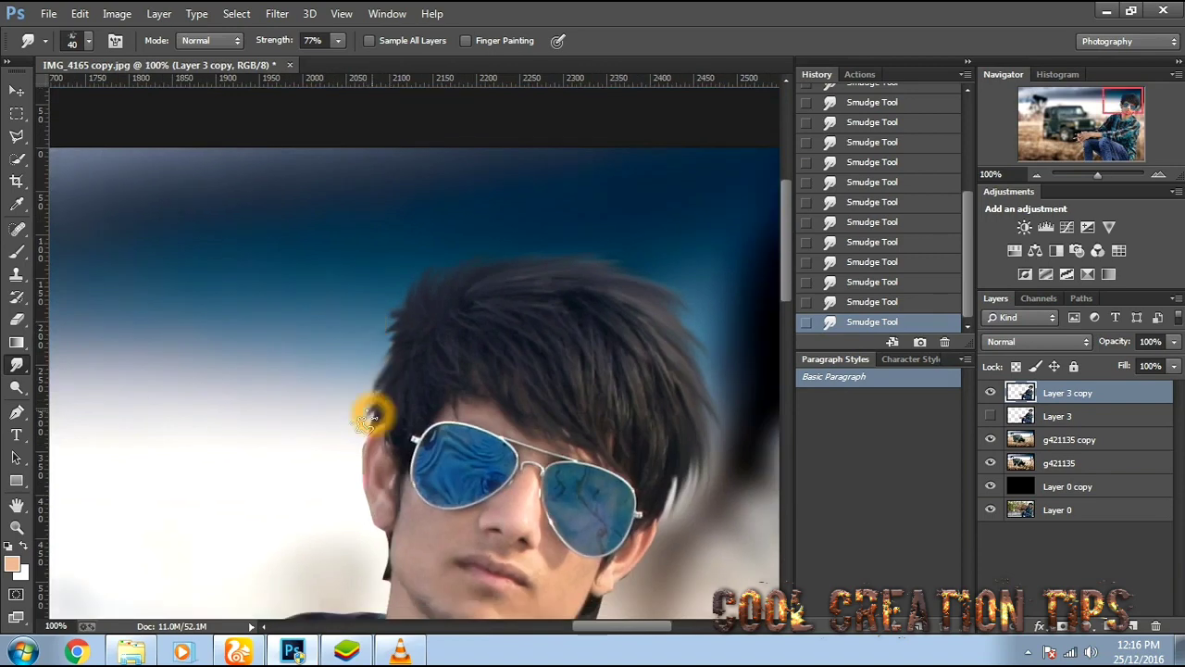
scroll(398, 350, down, 1)
scroll(398, 350, up, 2)
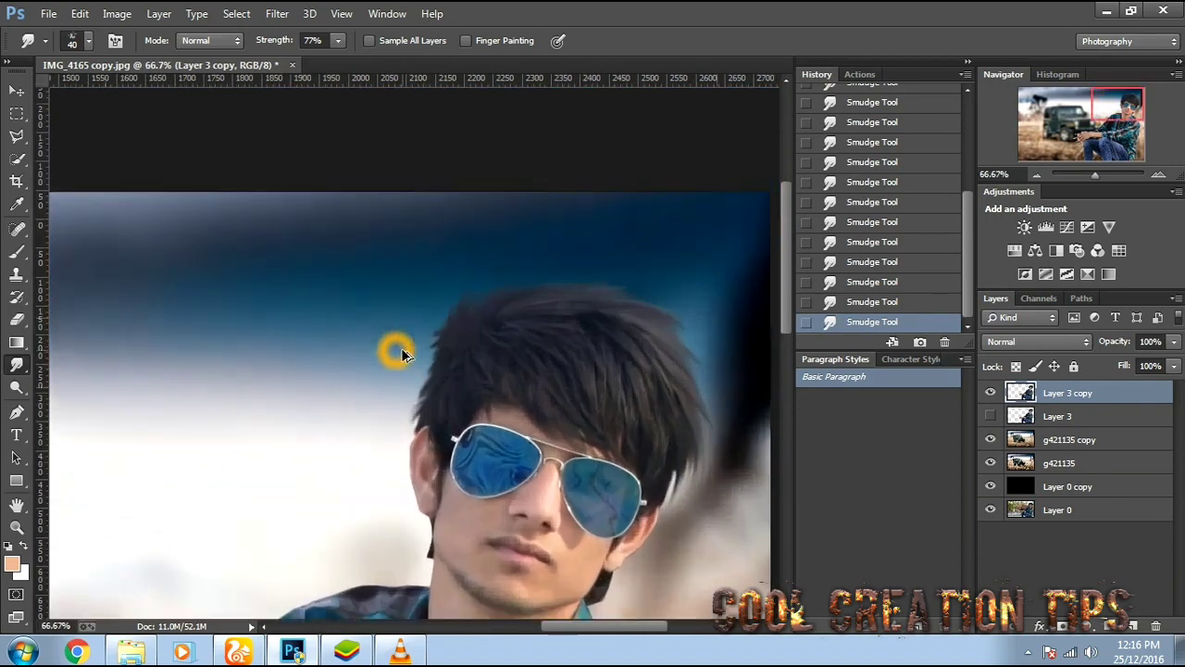
Reduce the smudge brush to 15 px and pull out strands from the hair below the ear on the image's left.
drag(518, 443, 487, 170)
drag(494, 467, 495, 312)
key(ctrl+plus)
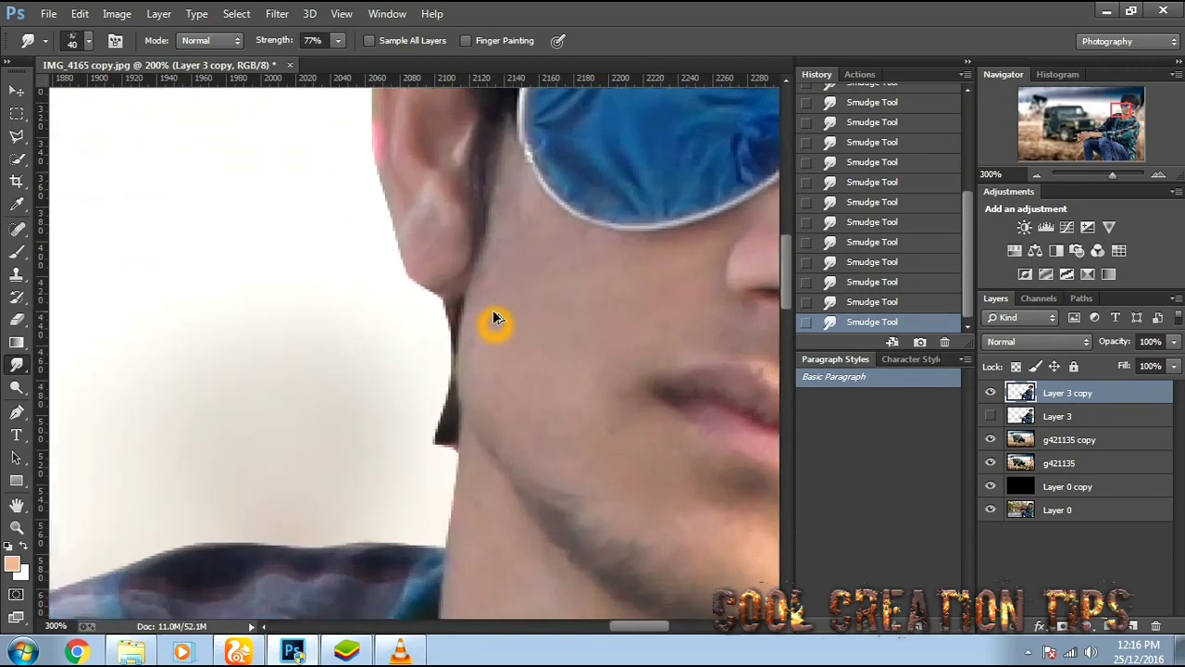
key(ctrl+plus)
click(426, 462)
key(bracketleft)
key(bracketleft)
key(bracketleft)
key(bracketleft)
key(bracketleft)
mouse_move(460, 451)
mouse_down()
mouse_move(421, 493)
mouse_move(422, 515)
mouse_up()
Smudge the blunt hair below the ear on the image's right downward into loose strands over the collar.
scroll(510, 404, down, 5)
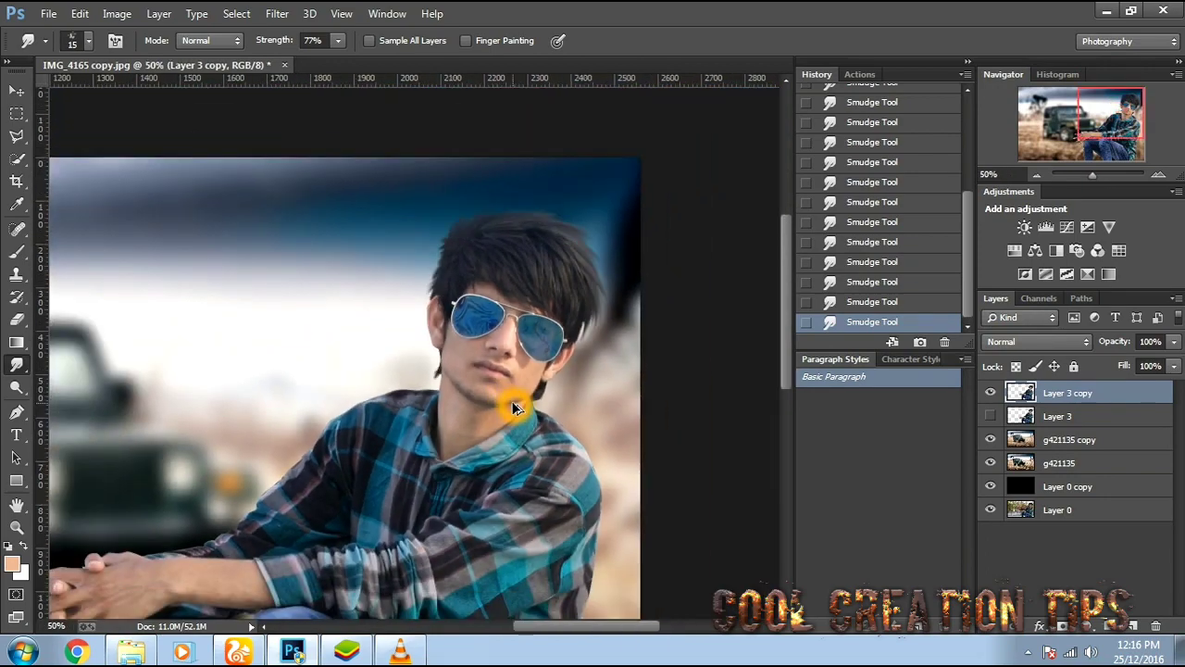
scroll(516, 408, up, 4)
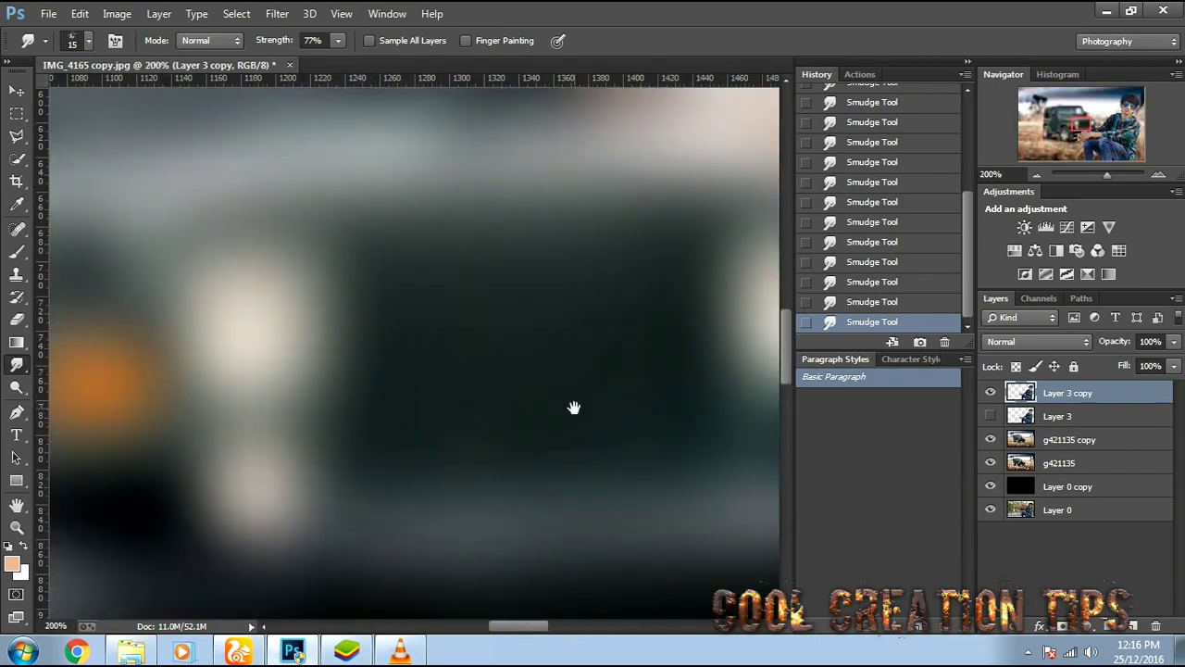
drag(574, 405, 263, 519)
drag(577, 360, 495, 463)
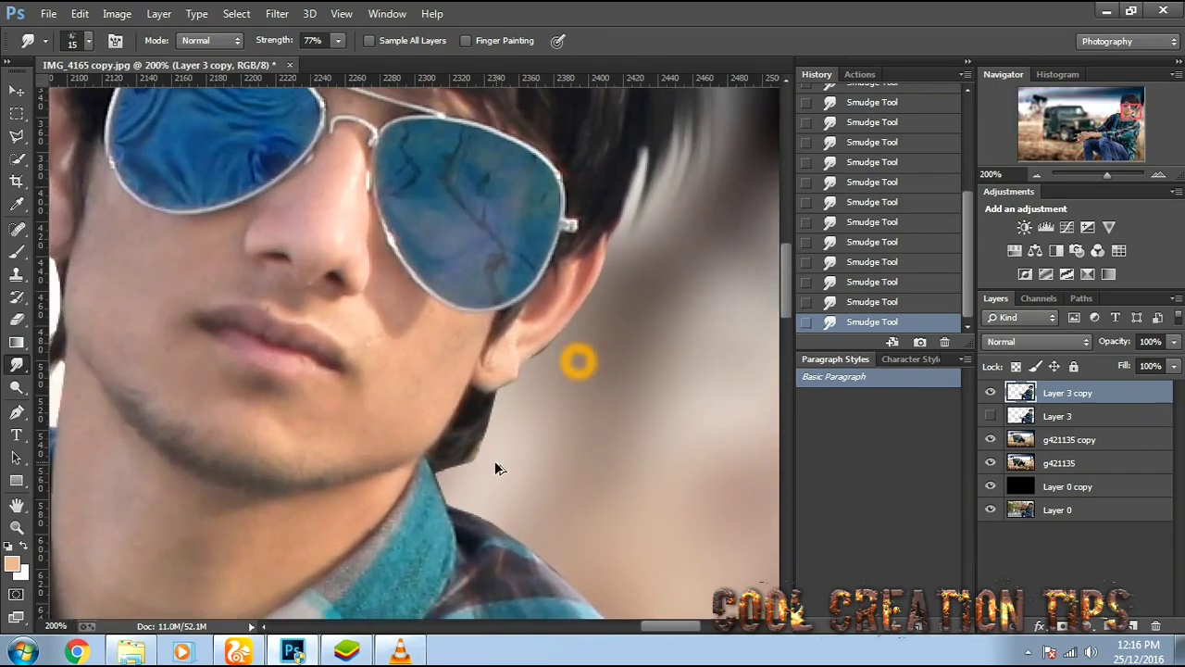
key(ctrl+plus)
key(ctrl+plus)
mouse_move(582, 470)
mouse_down()
mouse_move(576, 405)
mouse_move(556, 489)
mouse_up()
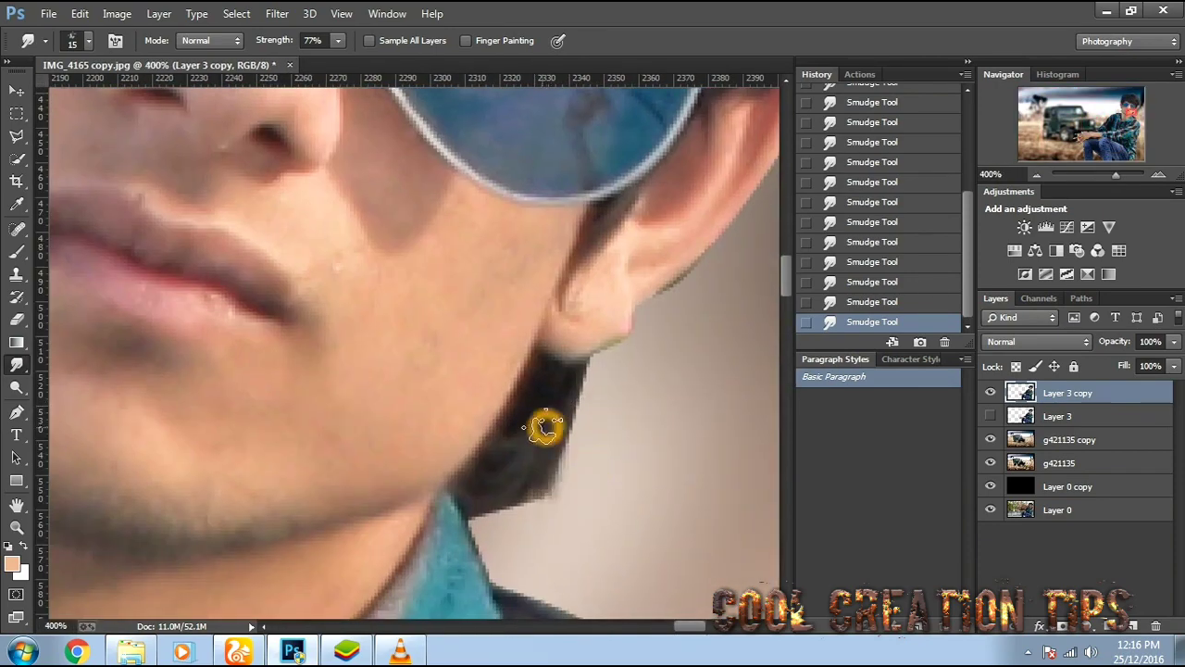
drag(545, 426, 540, 517)
mouse_move(564, 417)
mouse_down()
mouse_move(565, 448)
mouse_move(556, 500)
mouse_move(511, 546)
mouse_up()
drag(508, 494, 495, 545)
drag(471, 493, 493, 556)
drag(541, 458, 548, 545)
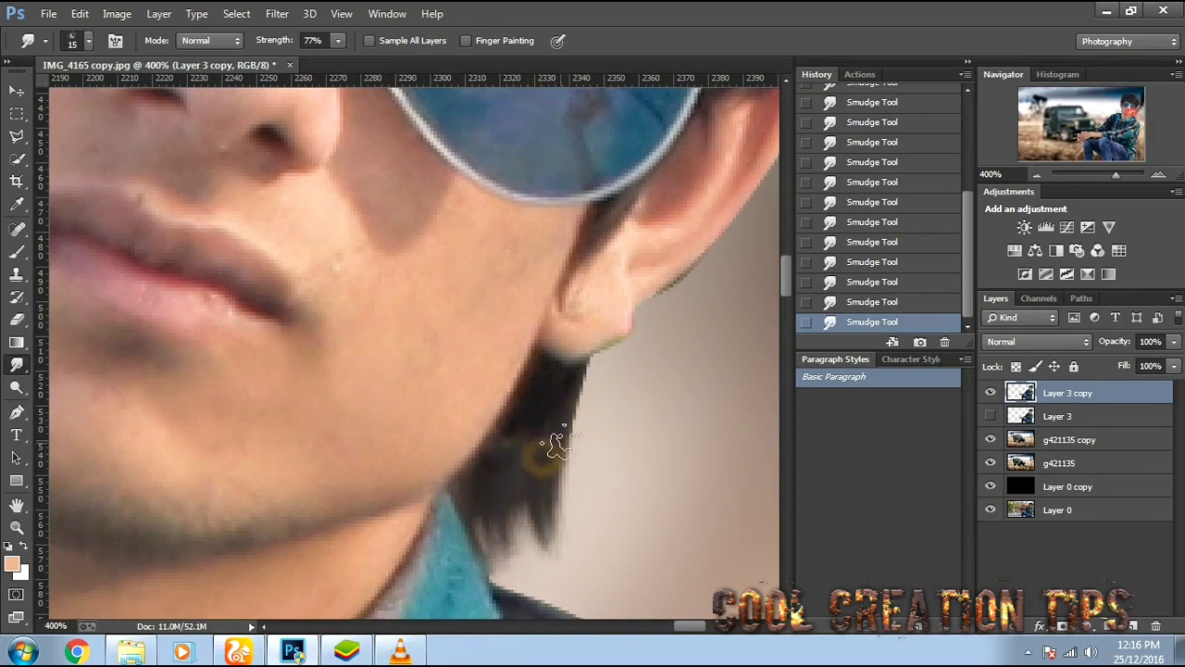
Try to smudge a strand outward from the hair below the ear on the image's right, then undo it.
mouse_move(568, 407)
mouse_down()
mouse_move(569, 482)
mouse_move(532, 556)
mouse_move(607, 477)
mouse_up()
key(ctrl+z)
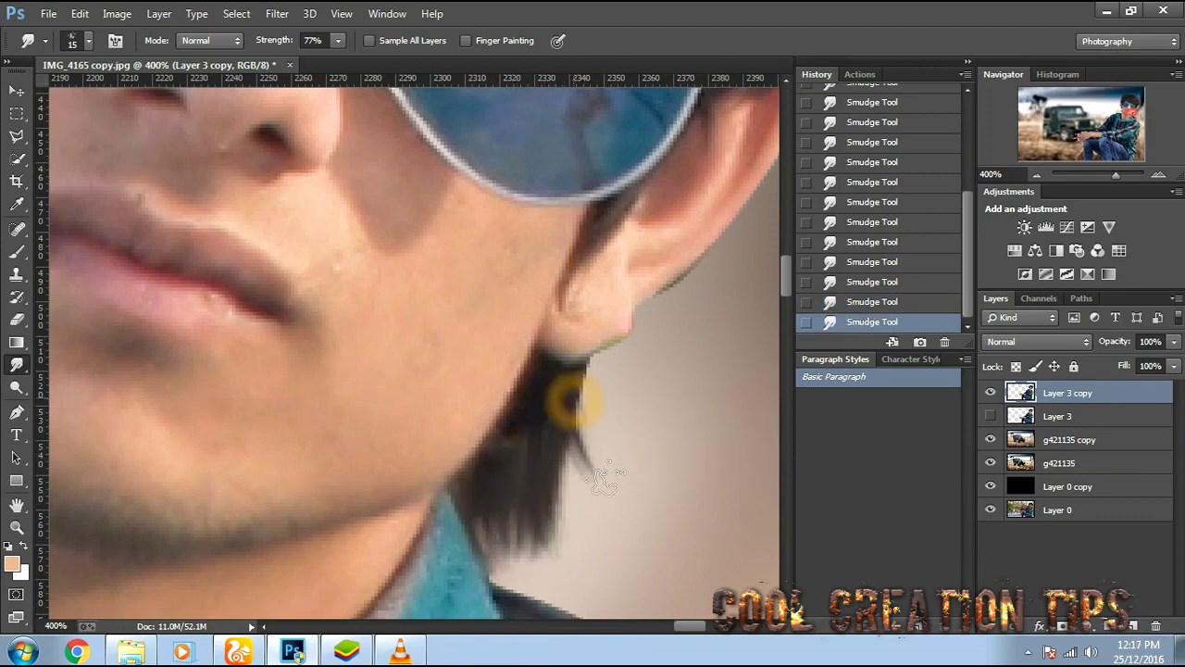
Duplicate the g421135 copy background layer and place the duplicate at the top of the layer stack.
key(ctrl+minus)
key(ctrl+minus)
key(ctrl+minus)
key(ctrl+minus)
key(ctrl+minus)
key(ctrl+minus)
key(ctrl+minus)
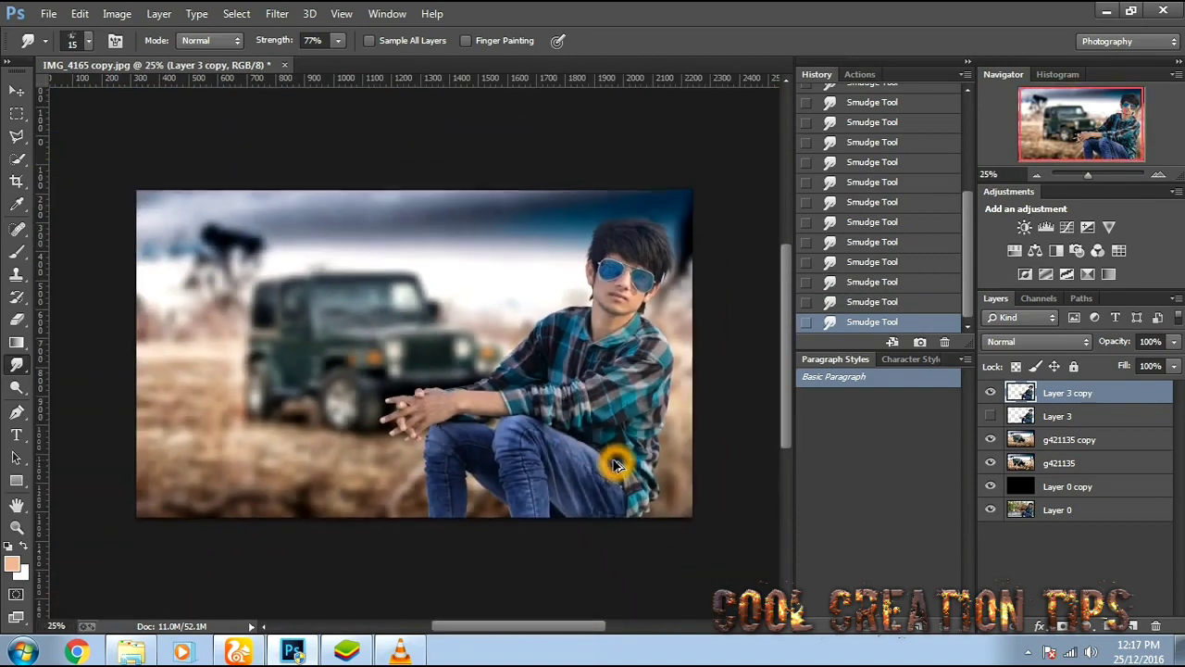
key(ctrl+plus)
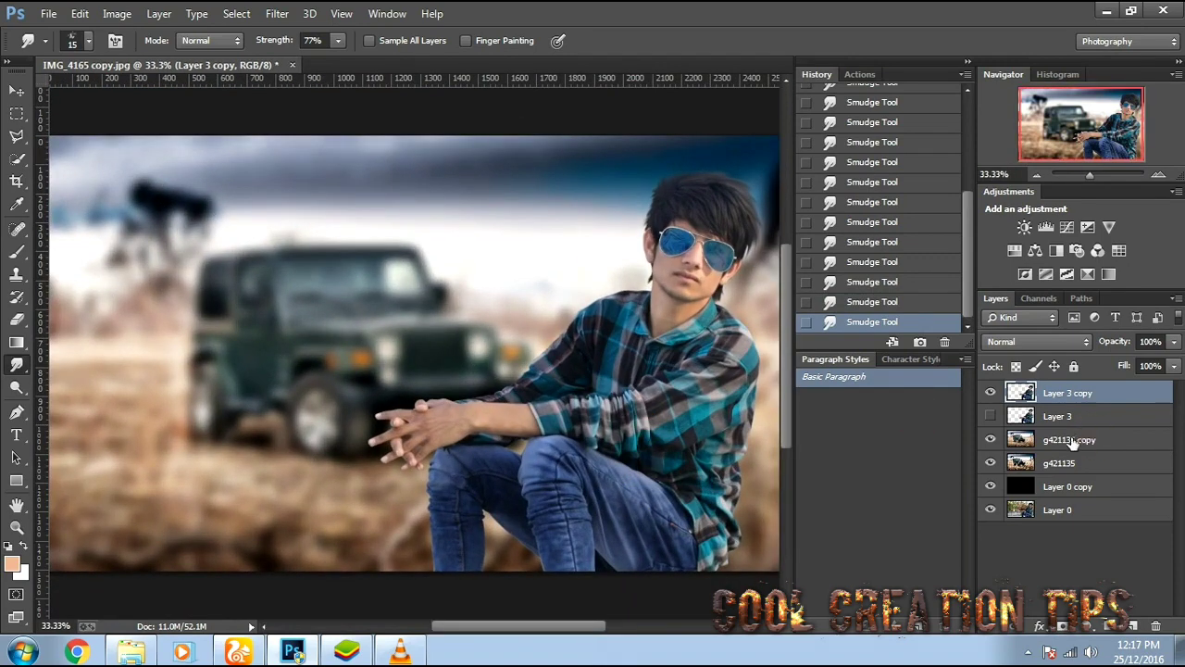
click(1071, 443)
key(ctrl+j)
drag(1020, 439, 1026, 393)
Apply a Gaussian Blur with a 66.4-pixel radius to the duplicated background layer.
click(277, 13)
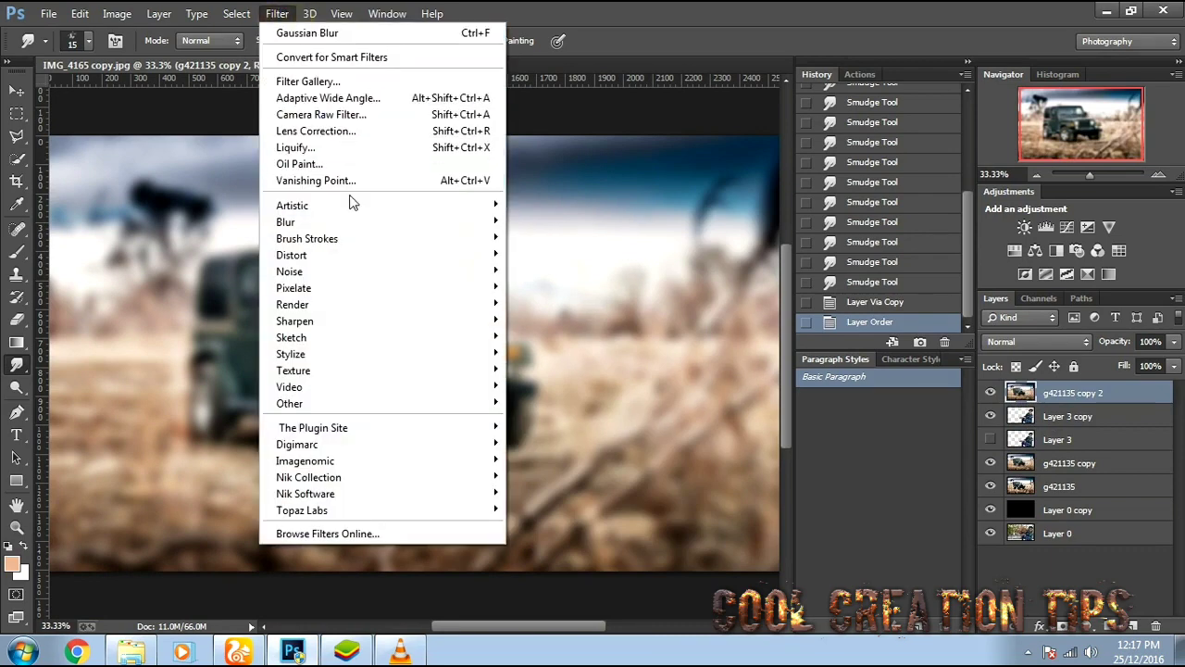
mouse_move(358, 231)
click(542, 342)
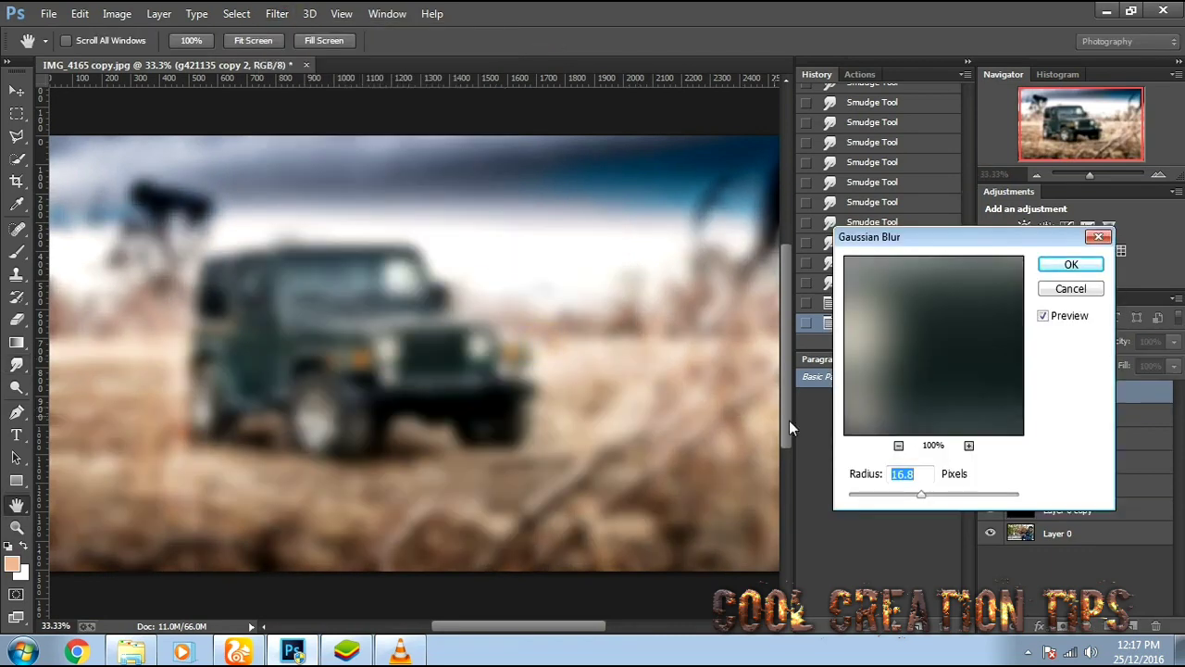
click(947, 496)
click(1071, 265)
Blend the blurred duplicate in Overlay mode with 53% opacity and 74% fill.
click(1030, 342)
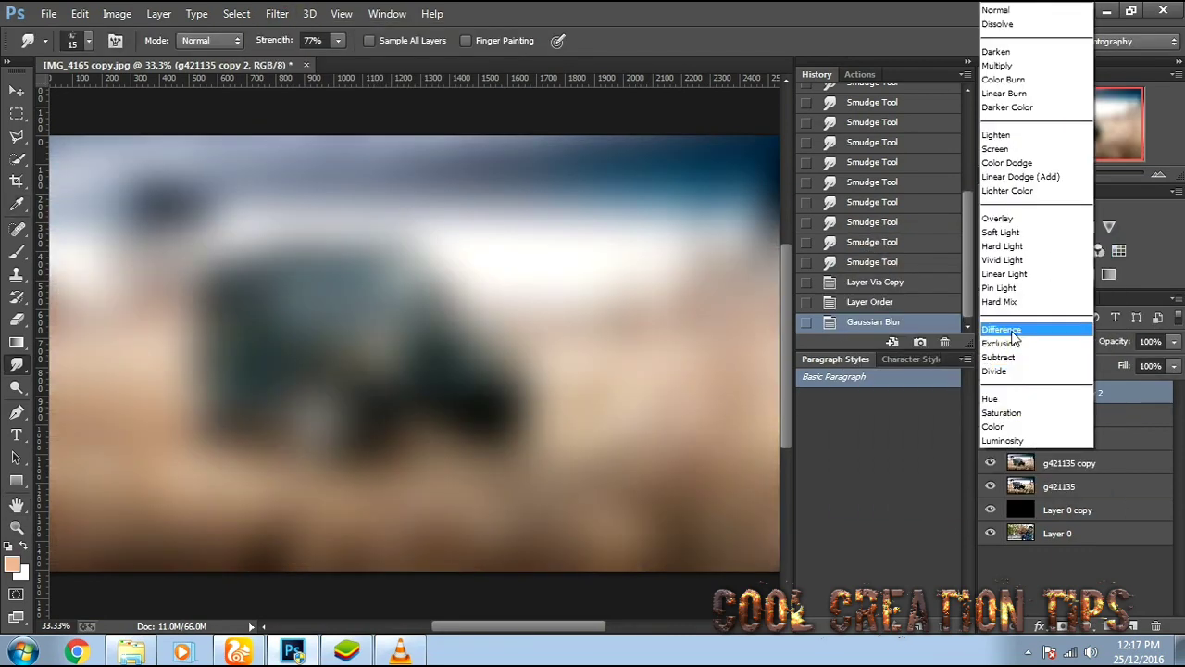
click(1016, 191)
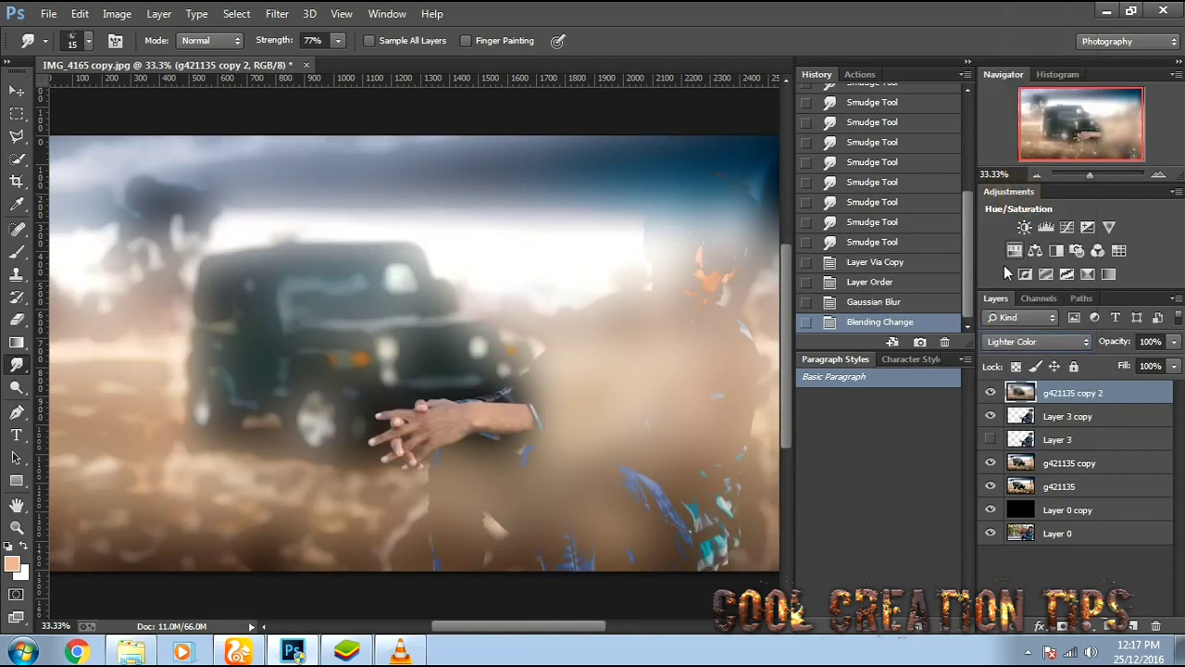
key(Down)
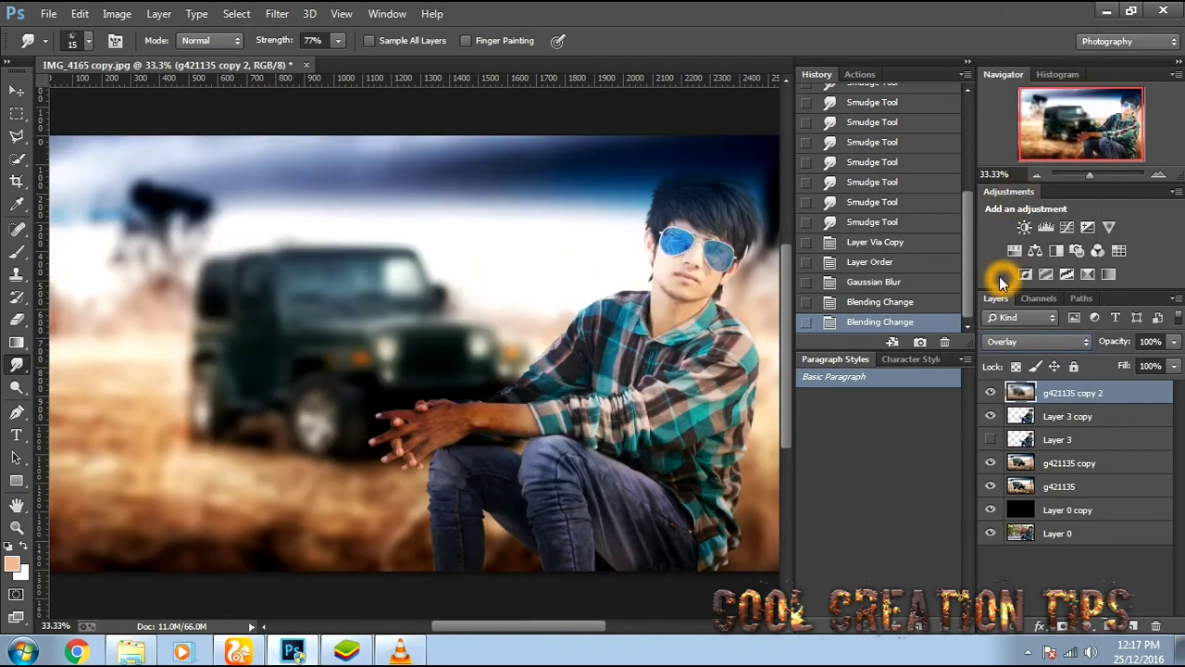
click(1173, 342)
mouse_move(1172, 362)
mouse_down()
mouse_move(1134, 366)
mouse_move(1154, 387)
mouse_up()
click(1174, 366)
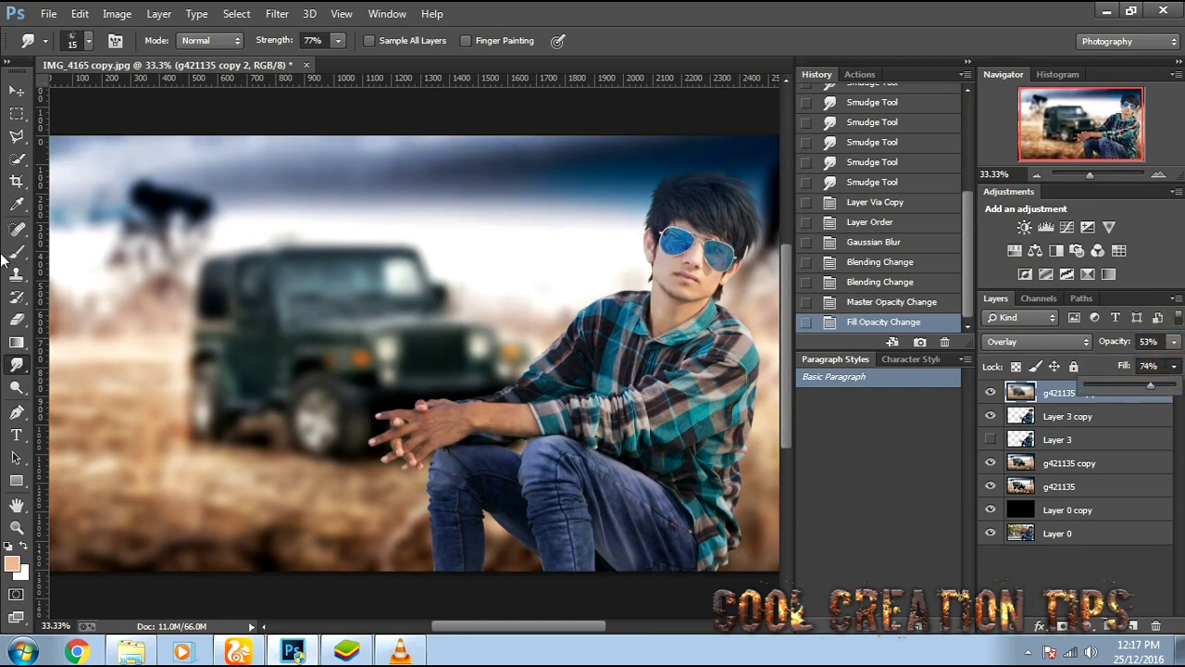
Erase the overlay layer over the man's hands and jeans with a 400 px eraser at 45% flow.
click(17, 319)
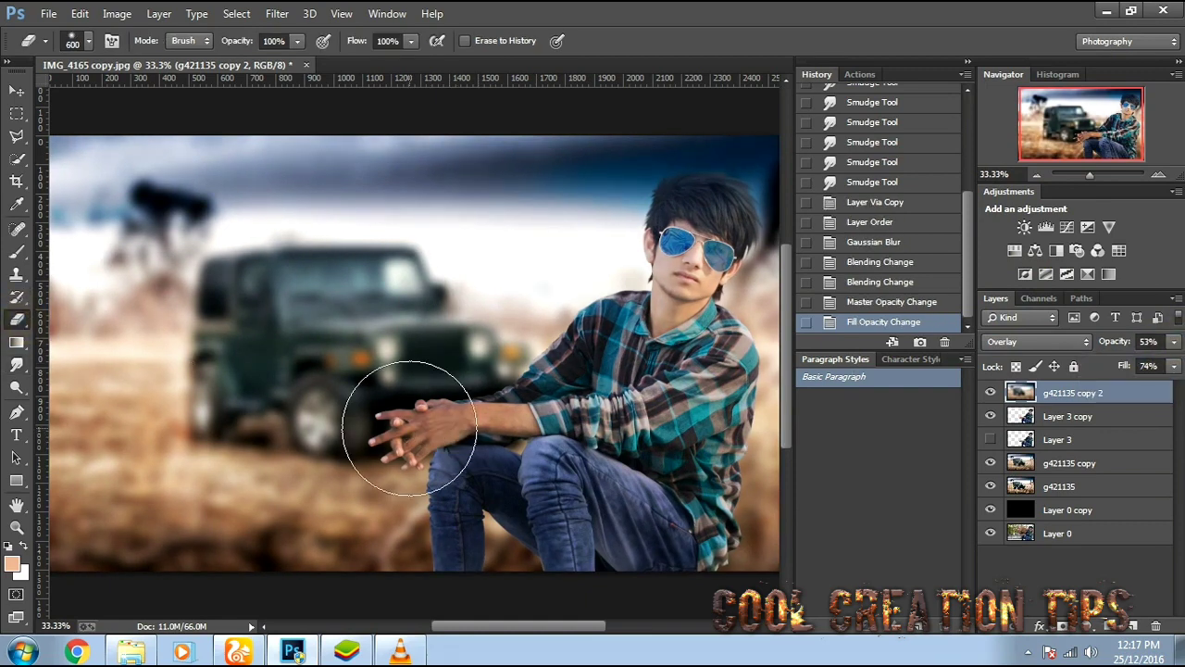
key(bracketleft)
key(bracketleft)
drag(407, 423, 474, 421)
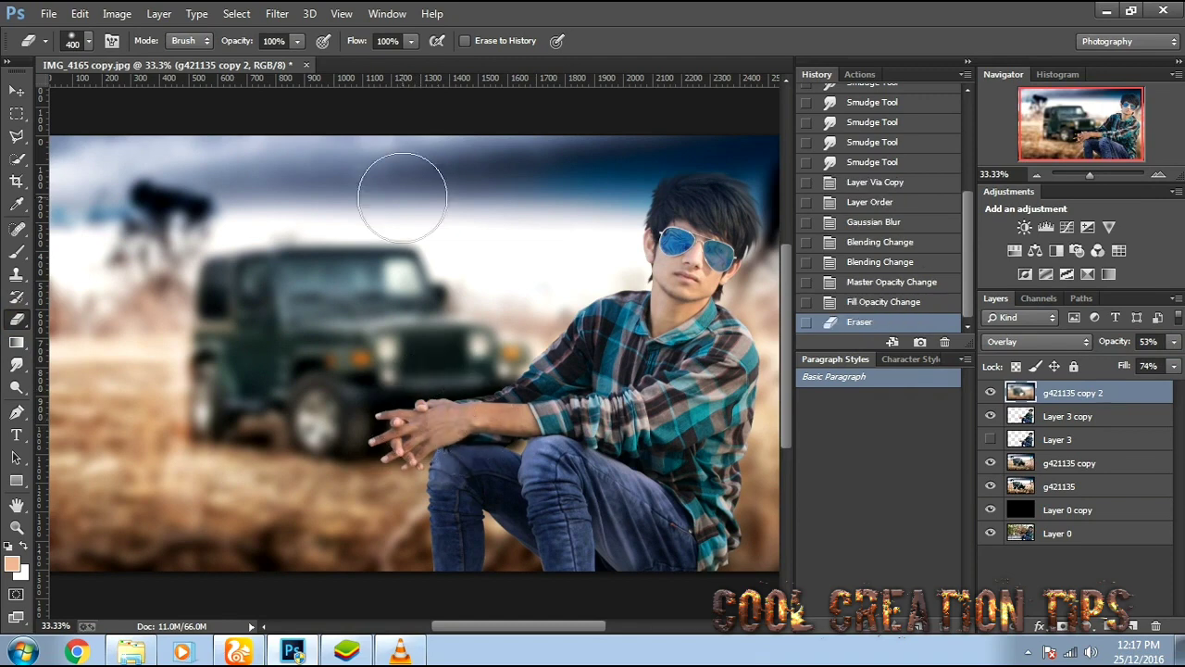
key(ctrl+z)
click(411, 41)
drag(400, 429, 475, 425)
click(462, 444)
click(561, 483)
click(661, 505)
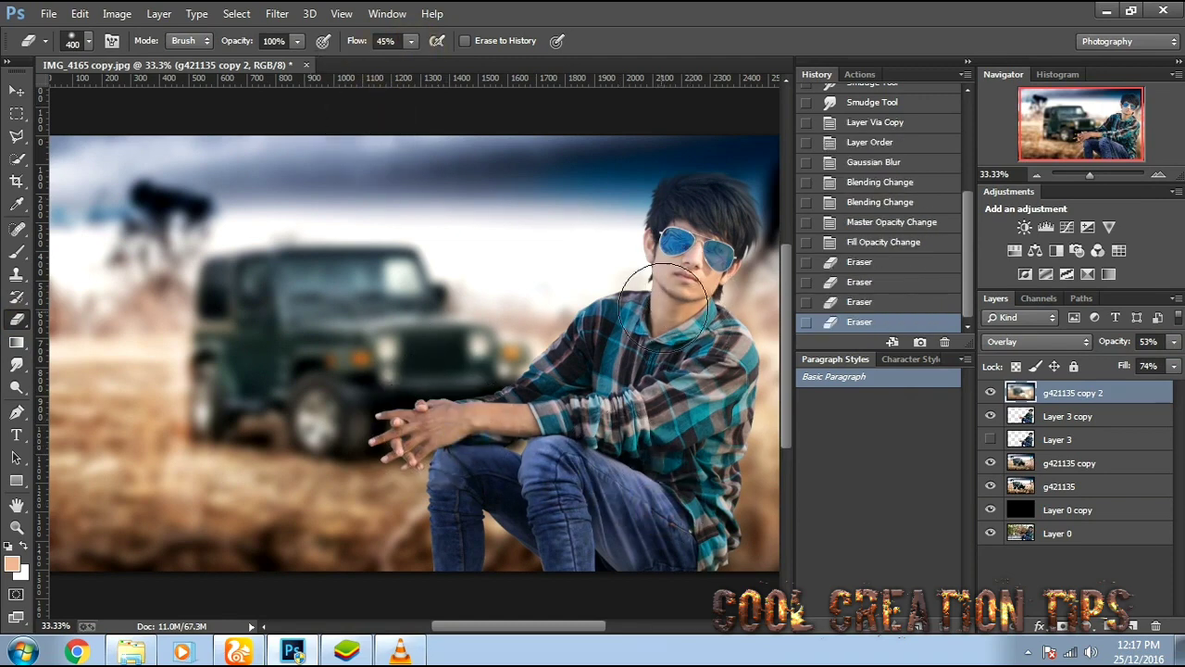
Erase the overlay over the man's face, shirt and jeans, and compare the image with the layer hidden and shown.
click(694, 244)
click(692, 246)
click(651, 371)
click(719, 357)
click(690, 503)
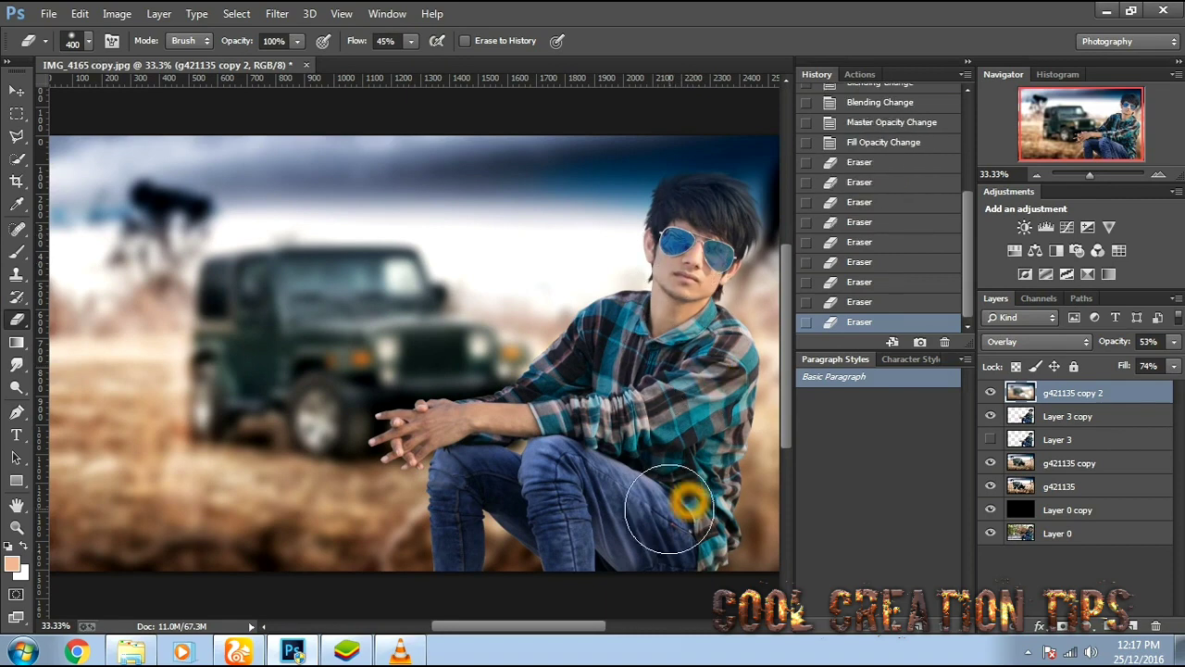
click(468, 491)
click(990, 393)
click(990, 392)
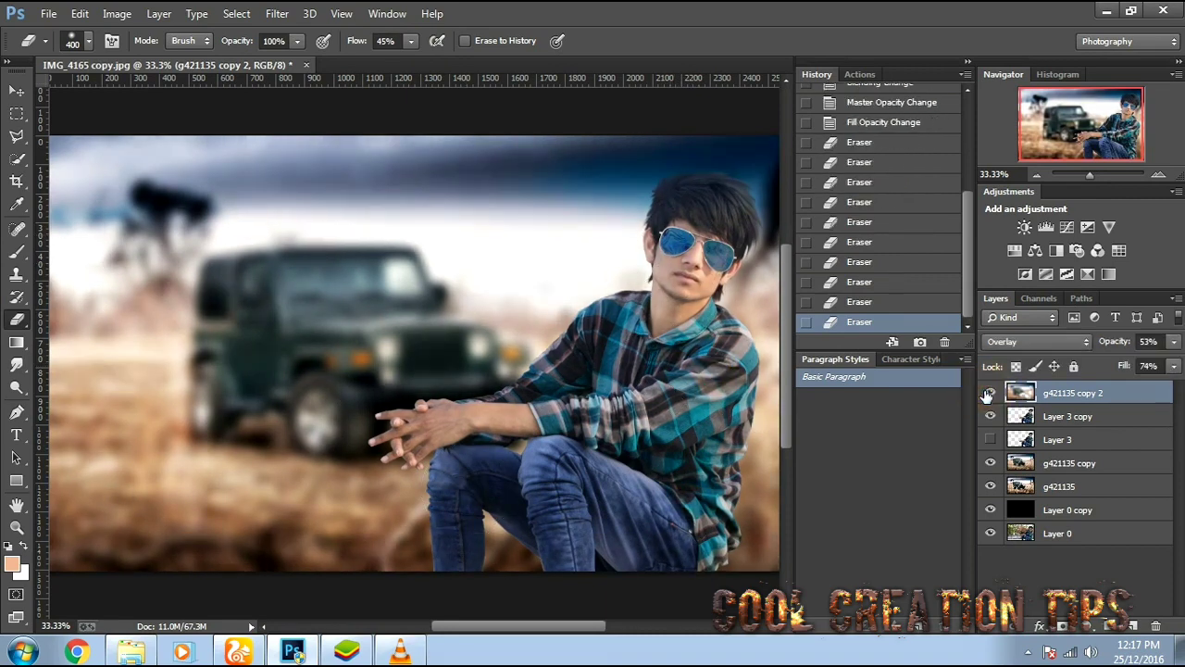
Erase the overlay over the jeep with a 1000 px eraser and around the man's head and chest at 300 px.
key(ctrl+minus)
click(259, 274)
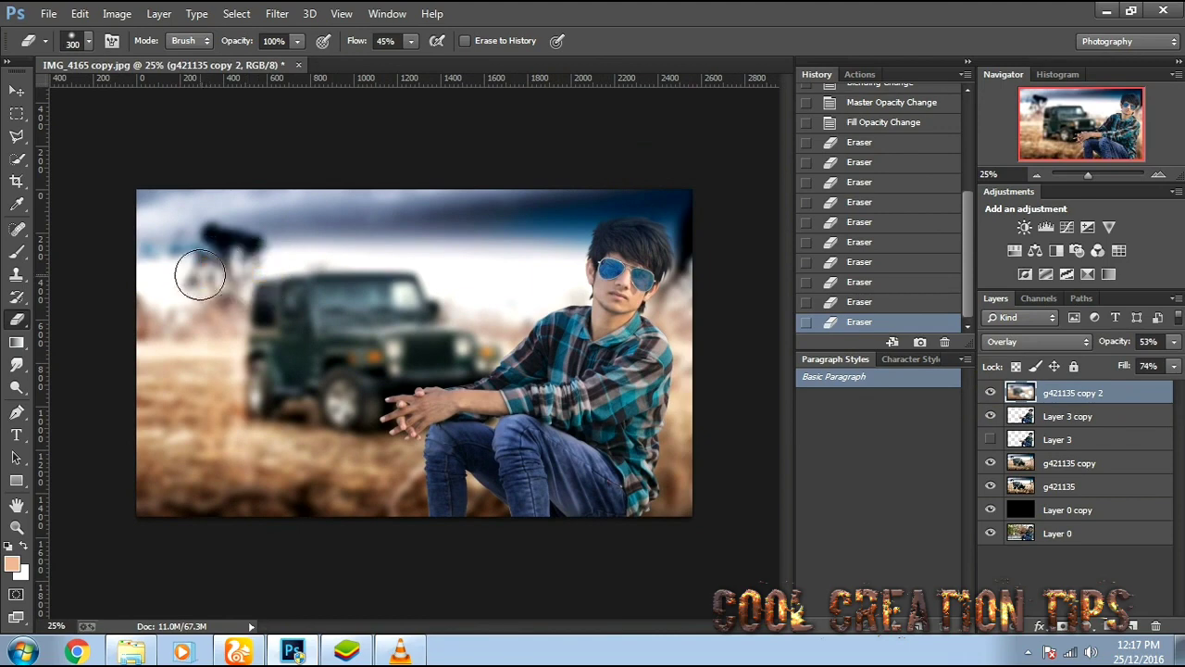
key(])
click(282, 379)
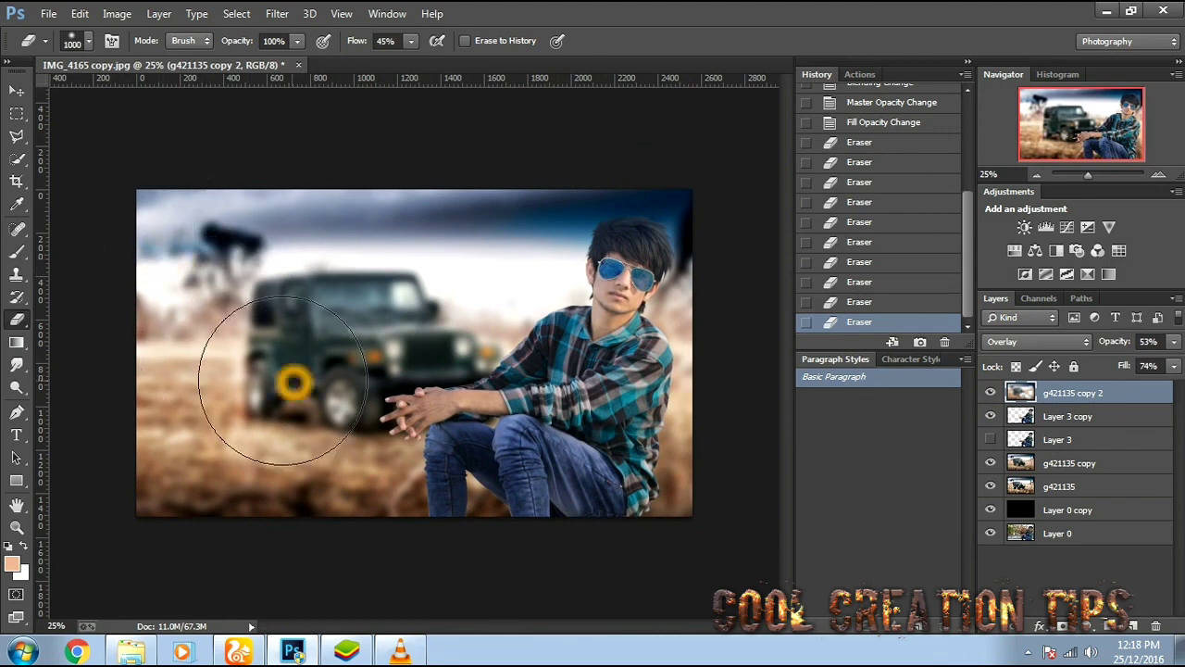
key([)
key([)
click(556, 243)
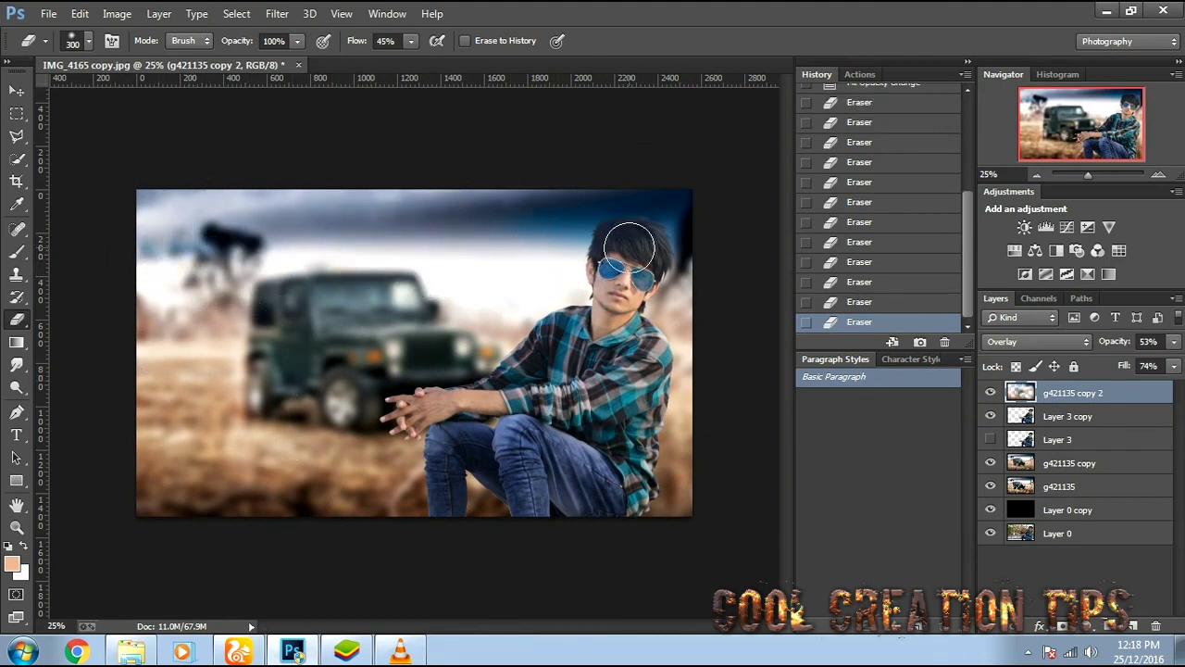
click(628, 248)
click(644, 335)
Add a new layer and paint black across the image's lower edge with a 400 px brush at 100% opacity and flow.
click(1131, 628)
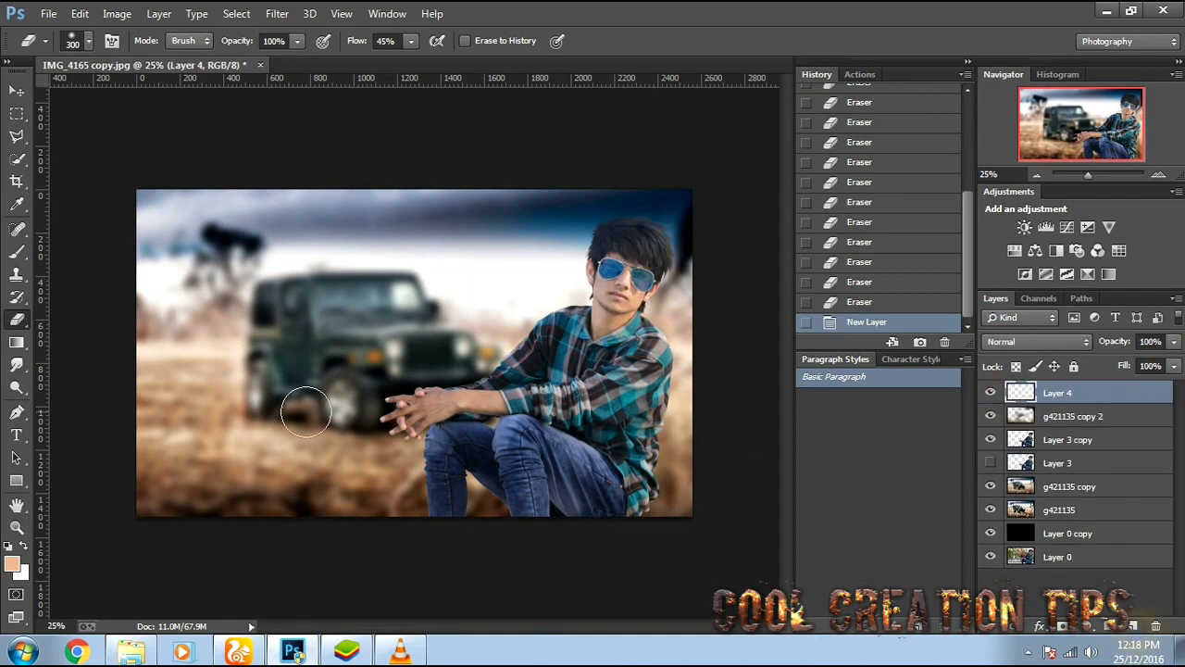
click(12, 565)
click(648, 419)
key(Return)
key(bracketright)
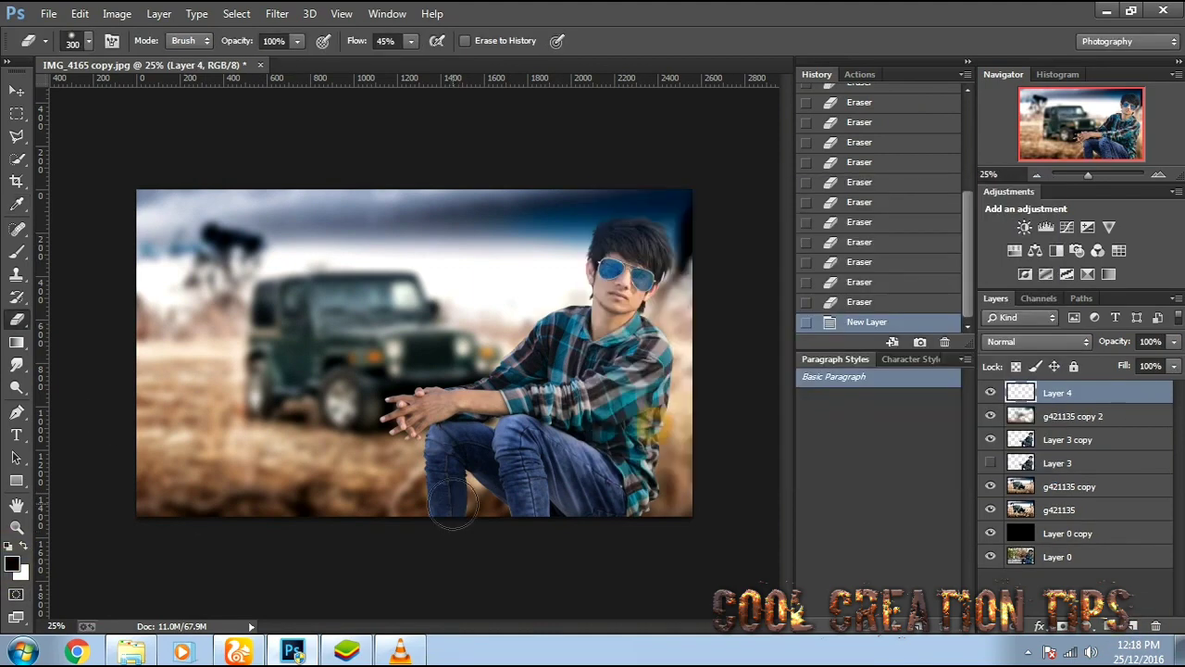
drag(461, 493, 548, 509)
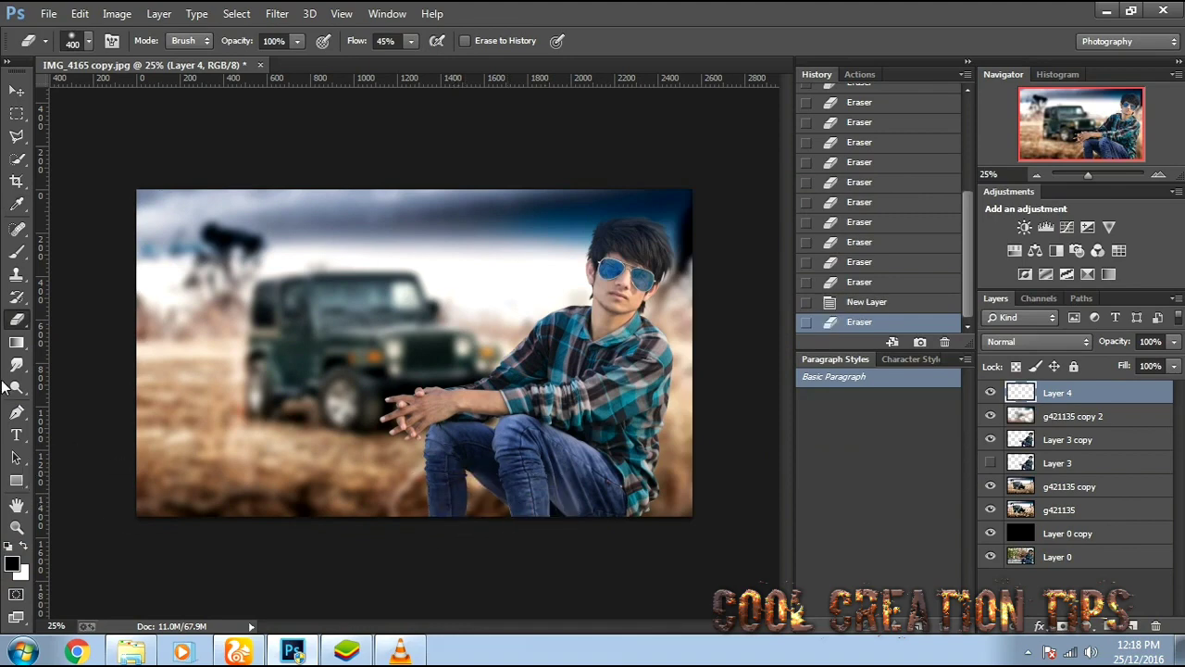
click(17, 252)
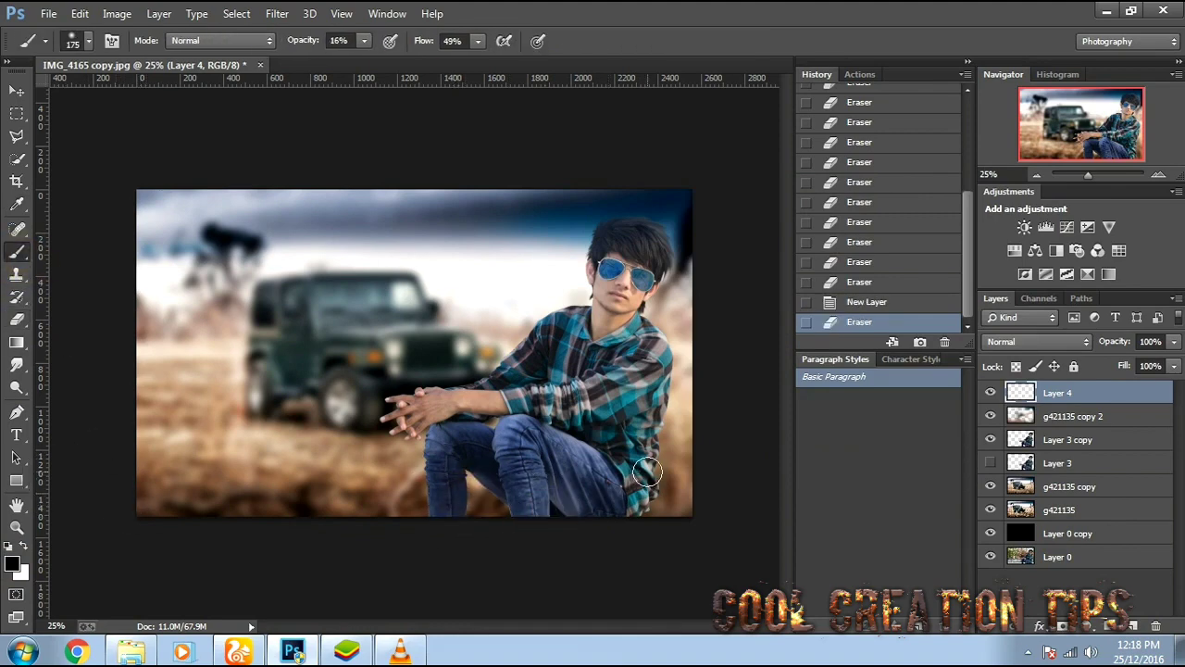
mouse_move(608, 497)
mouse_down()
mouse_move(641, 493)
mouse_move(510, 498)
mouse_move(620, 508)
mouse_move(673, 466)
mouse_move(278, 490)
mouse_move(320, 506)
mouse_move(664, 494)
mouse_up()
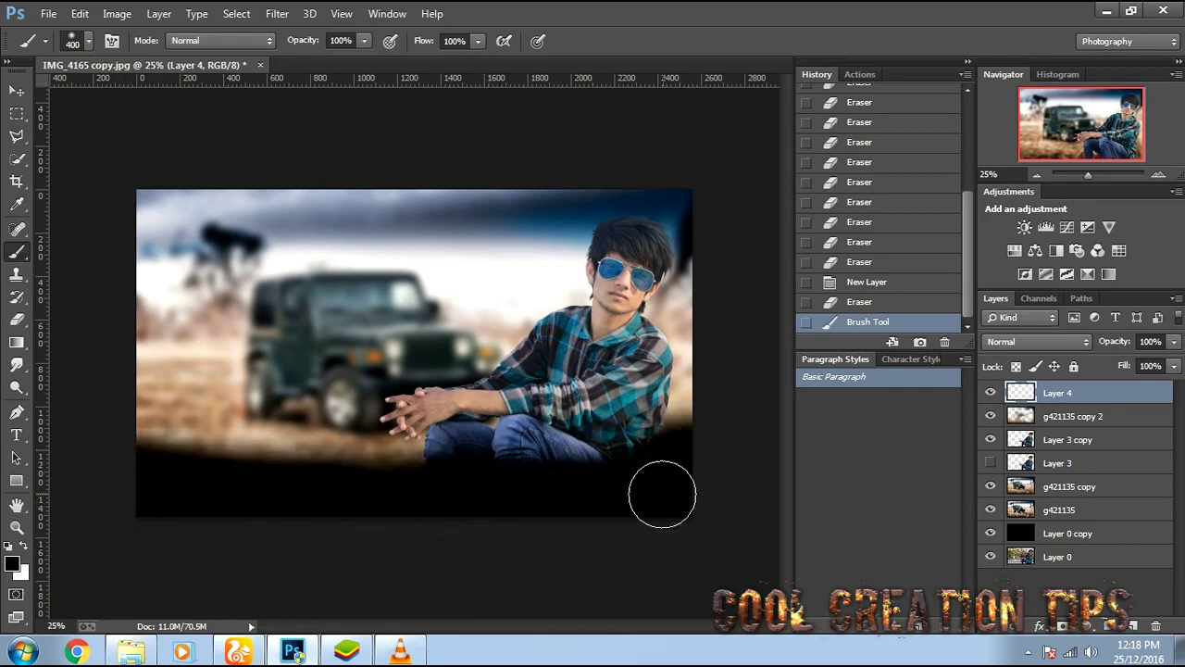
Lower the black layer's opacity to 63% in Normal mode and stretch it beyond the canvas edge with Free Transform.
click(1038, 343)
click(1173, 342)
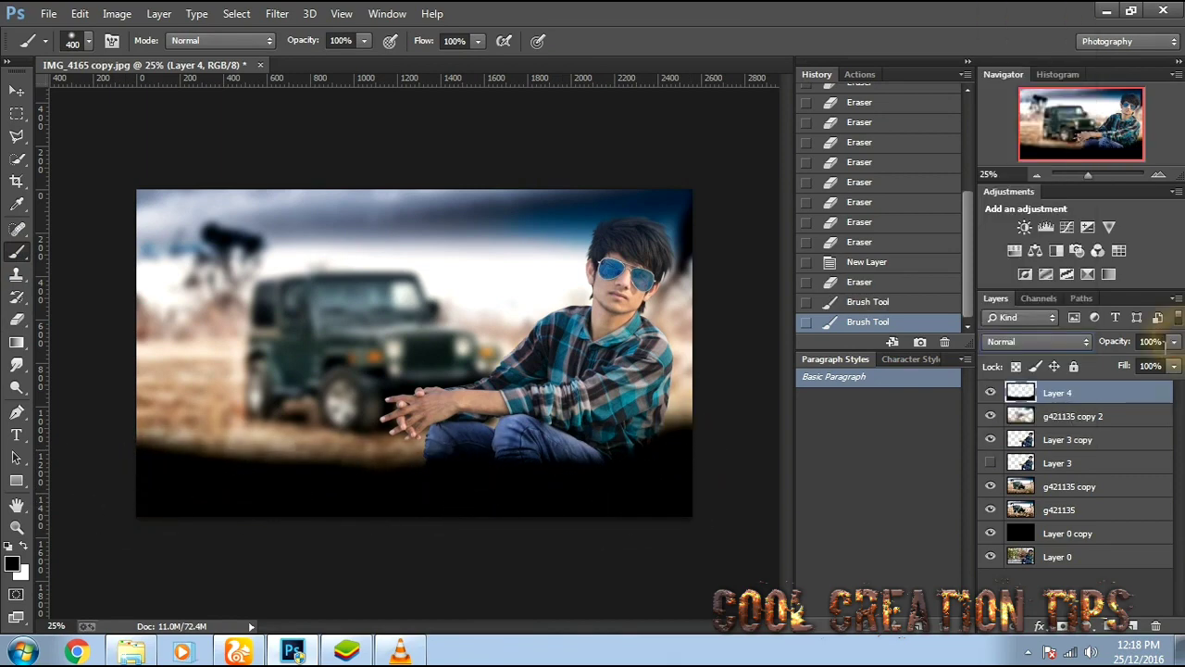
click(1175, 343)
drag(1162, 362, 1138, 363)
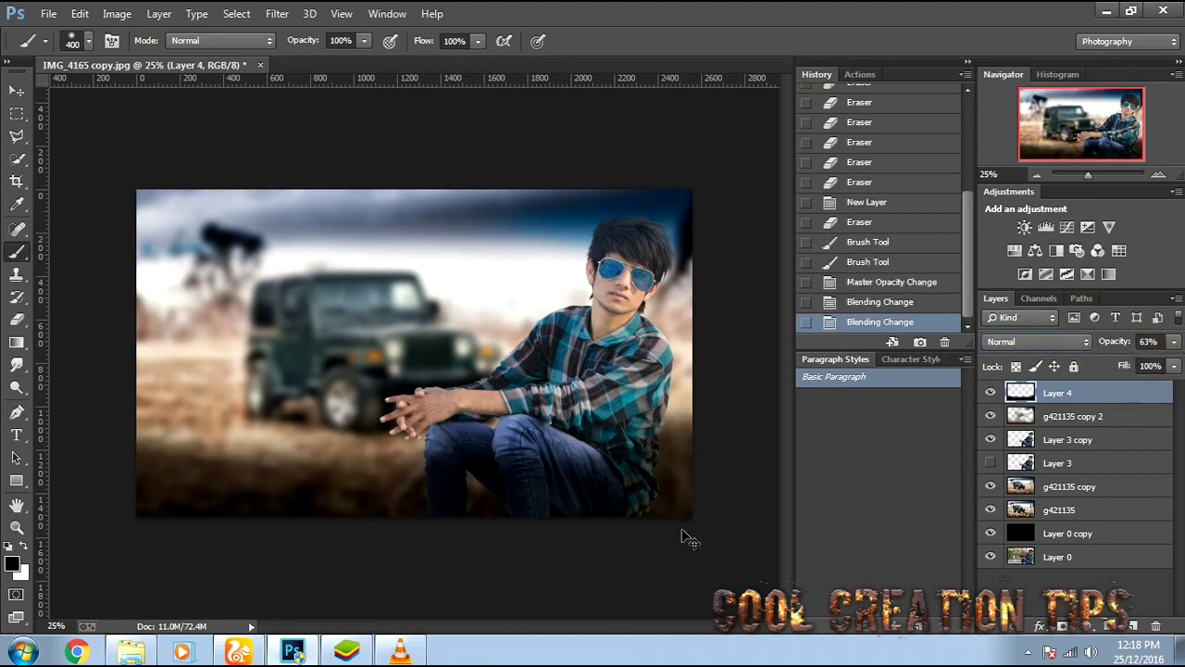
key(ctrl+t)
mouse_move(693, 519)
mouse_down()
mouse_move(744, 558)
mouse_move(771, 512)
mouse_up()
double_click(680, 471)
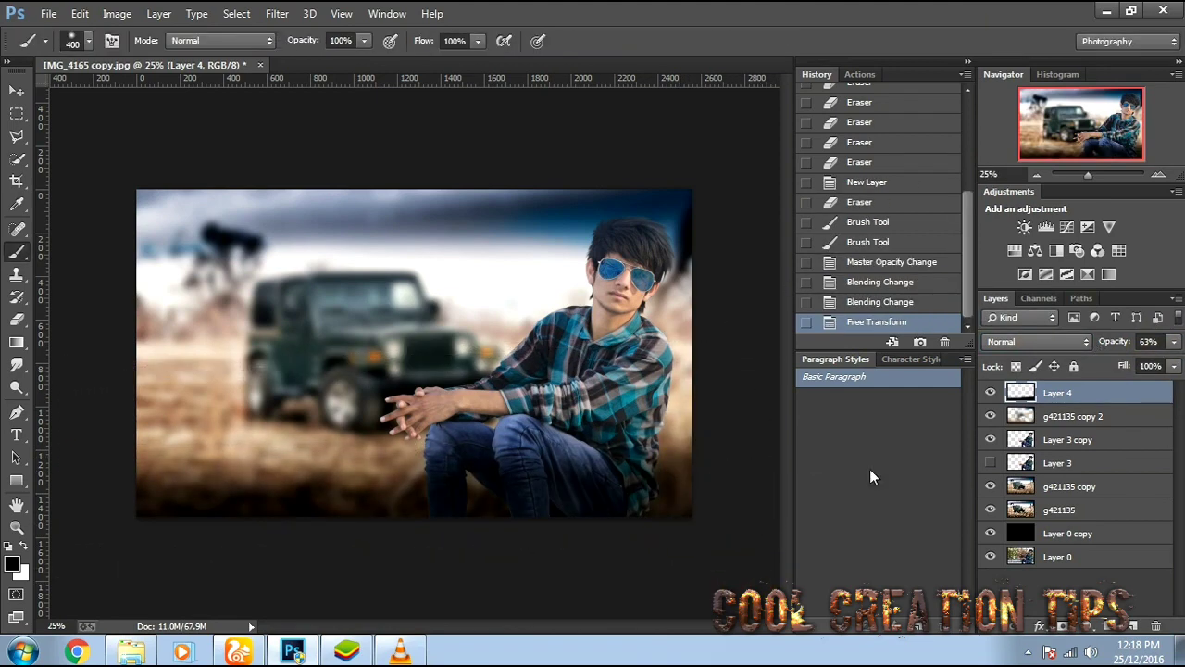
Apply a Gaussian Blur to the black layer with a radius above 66.4 pixels to soften its edge.
click(277, 13)
mouse_move(423, 222)
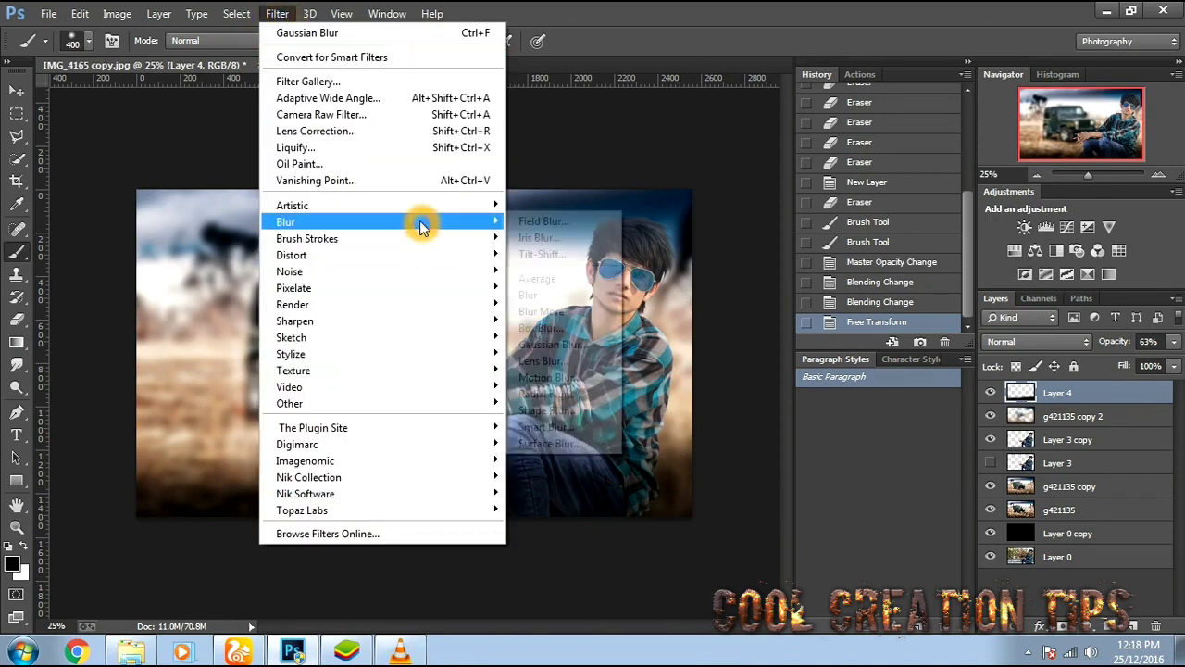
click(560, 344)
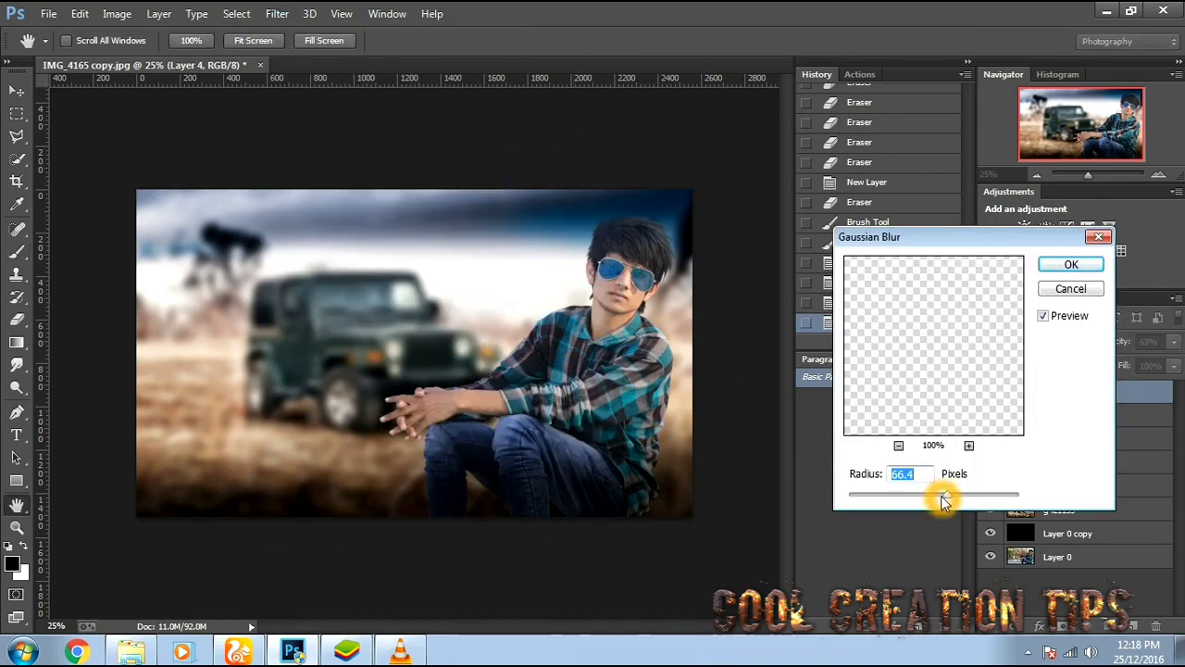
drag(943, 500, 953, 500)
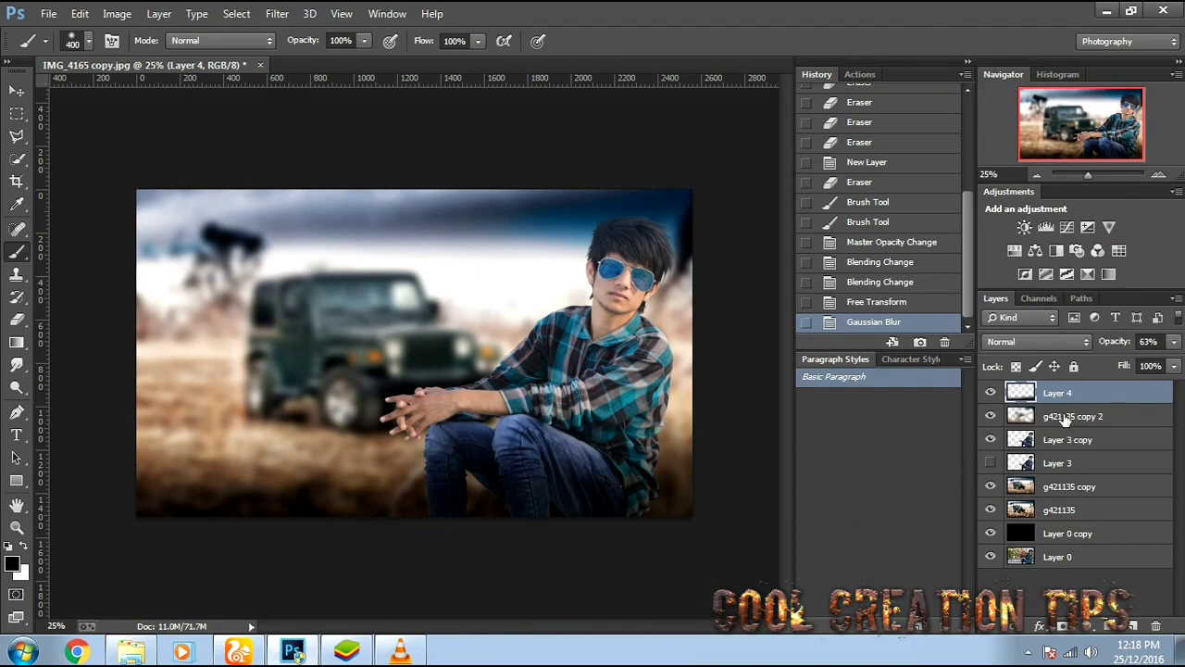
Keep a hidden duplicate of the man's layer, Layer 3 copy, and merge all visible layers.
click(1036, 441)
key(ctrl+j)
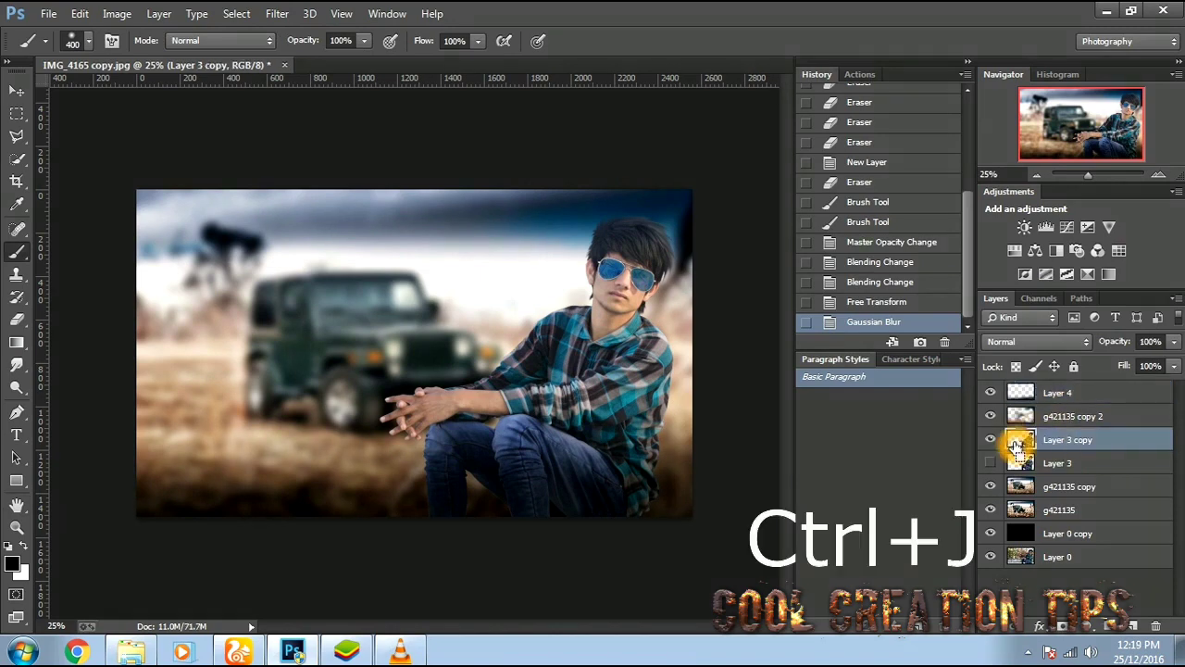
click(990, 440)
click(1062, 466)
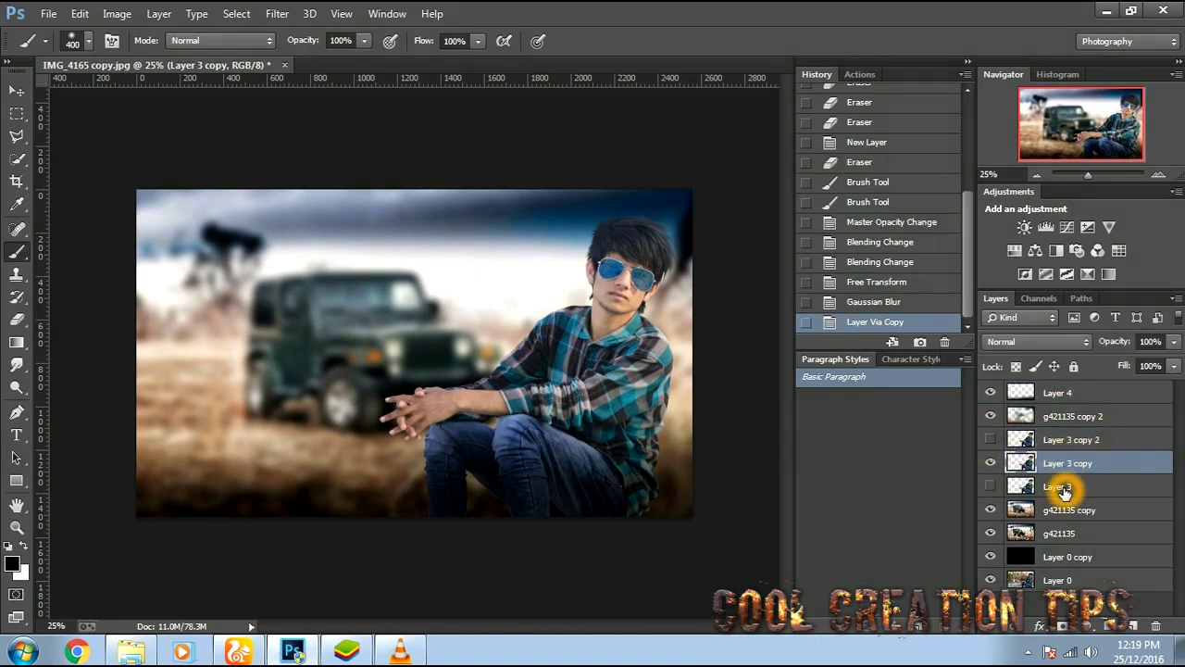
key(ctrl+shift+e)
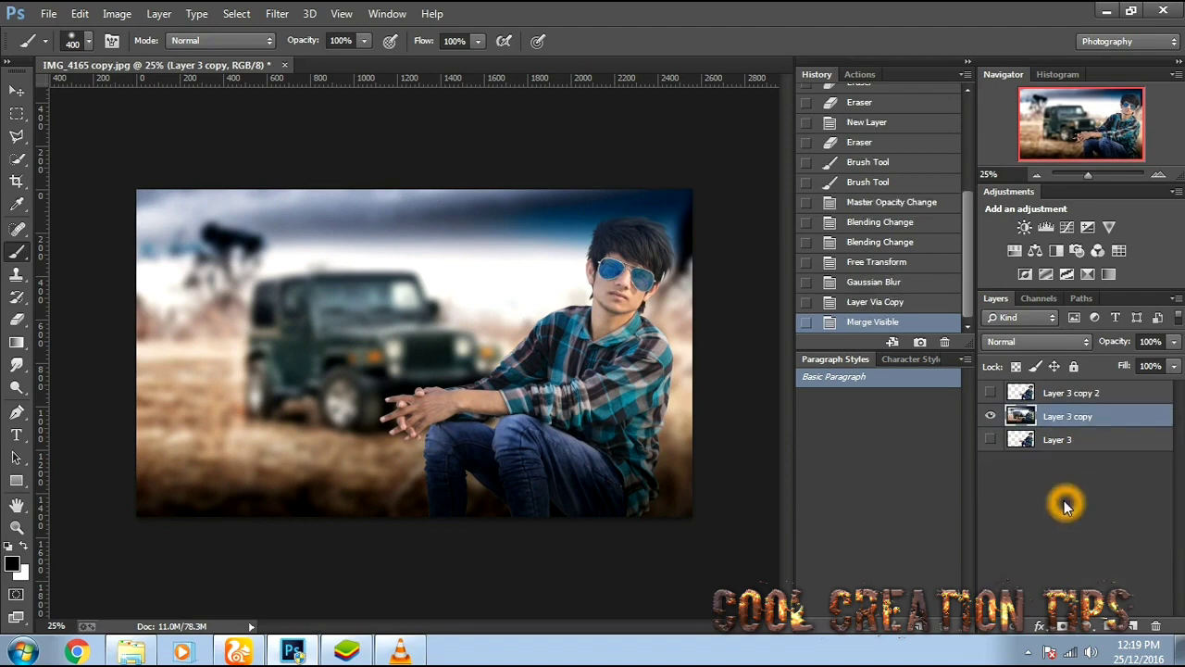
Duplicate the merged layer and use Hue/Saturation to set its Blues to hue -30 and saturation +35.
key(ctrl+j)
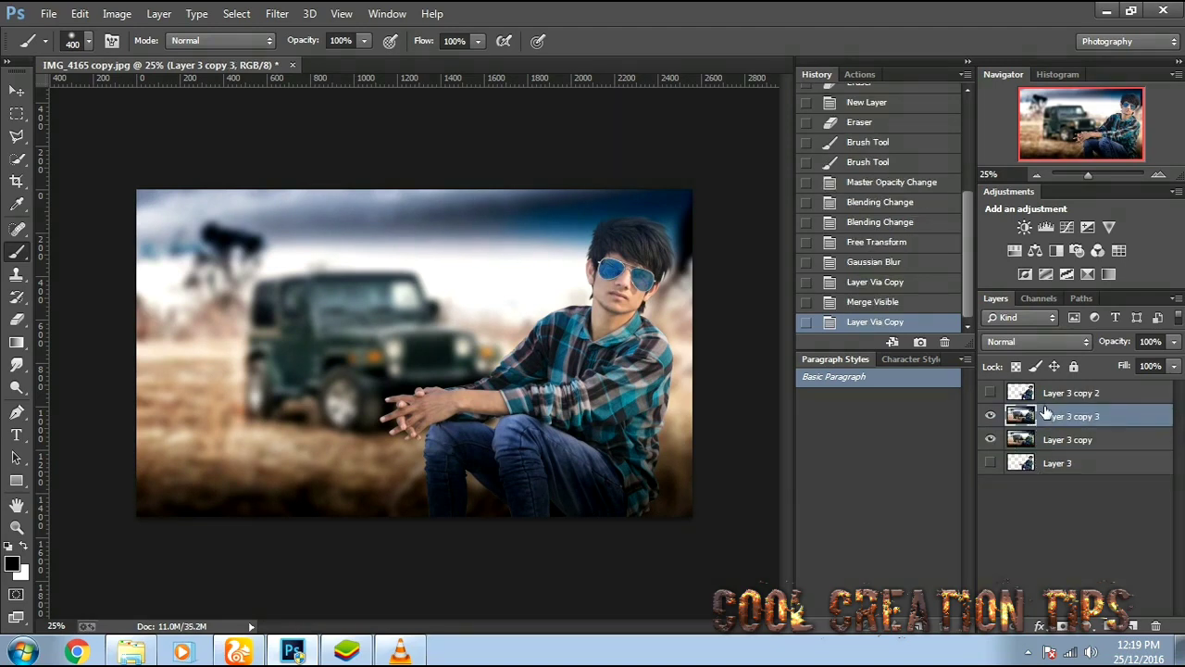
key(ctrl+u)
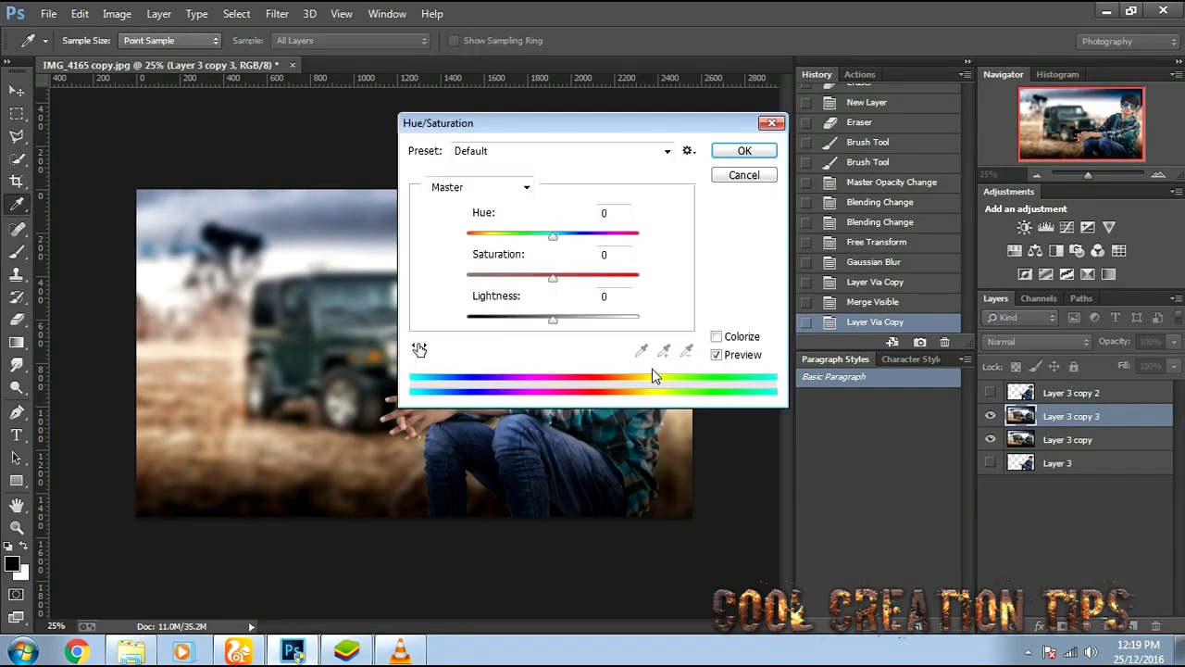
drag(583, 128, 914, 291)
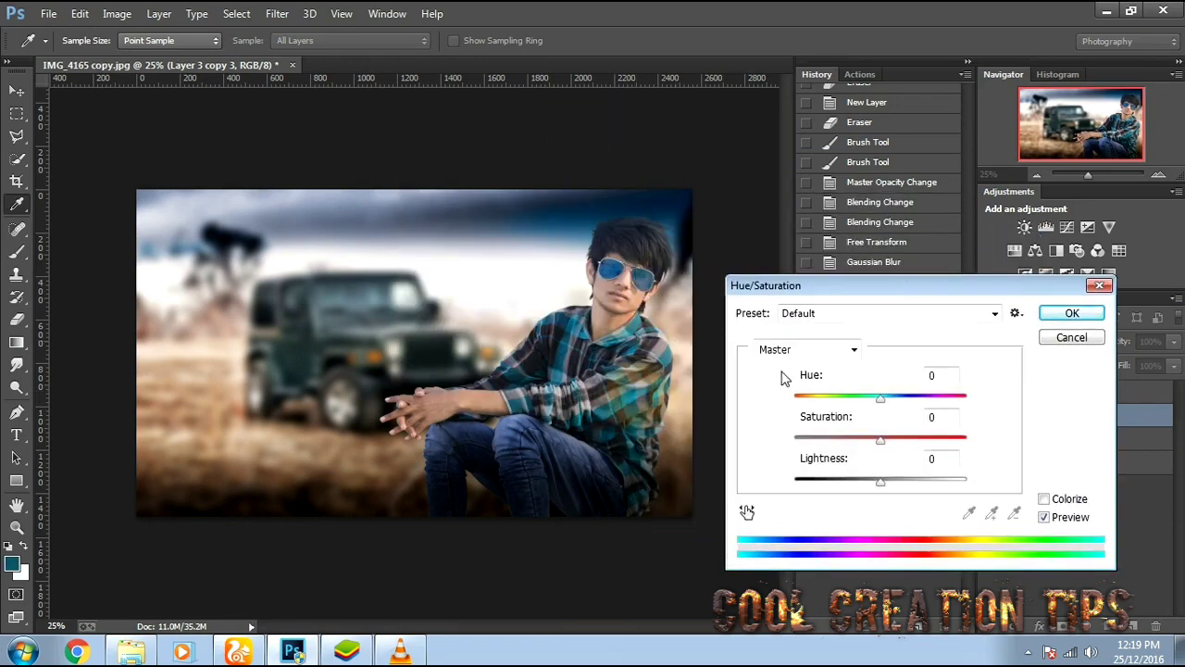
click(815, 349)
click(813, 353)
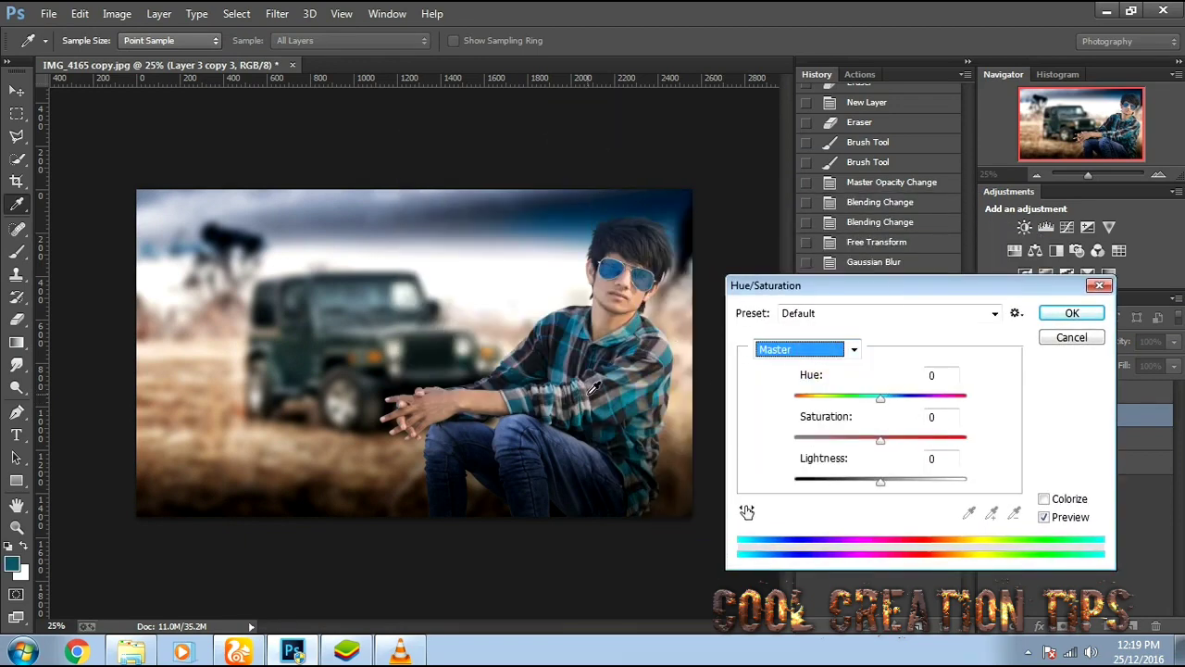
click(838, 349)
click(815, 433)
drag(881, 398, 919, 445)
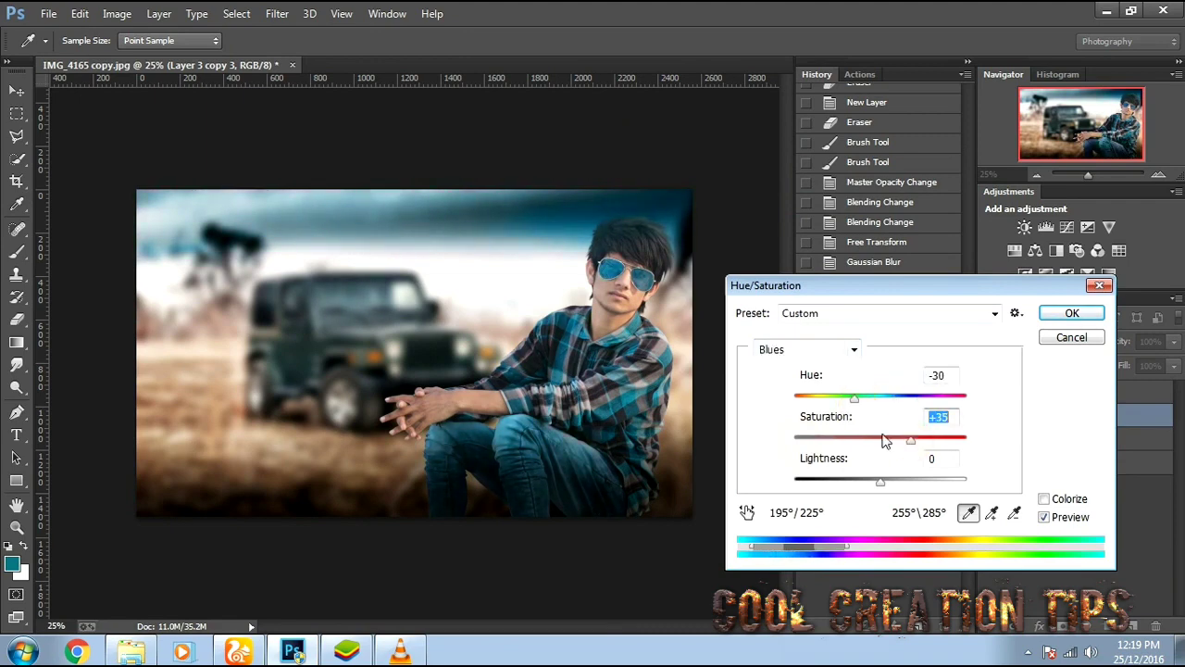
Sample a second blue range from the shirt, set its hue to 0 and saturation to +7, and apply the Hue/Saturation adjustment.
click(821, 350)
click(807, 416)
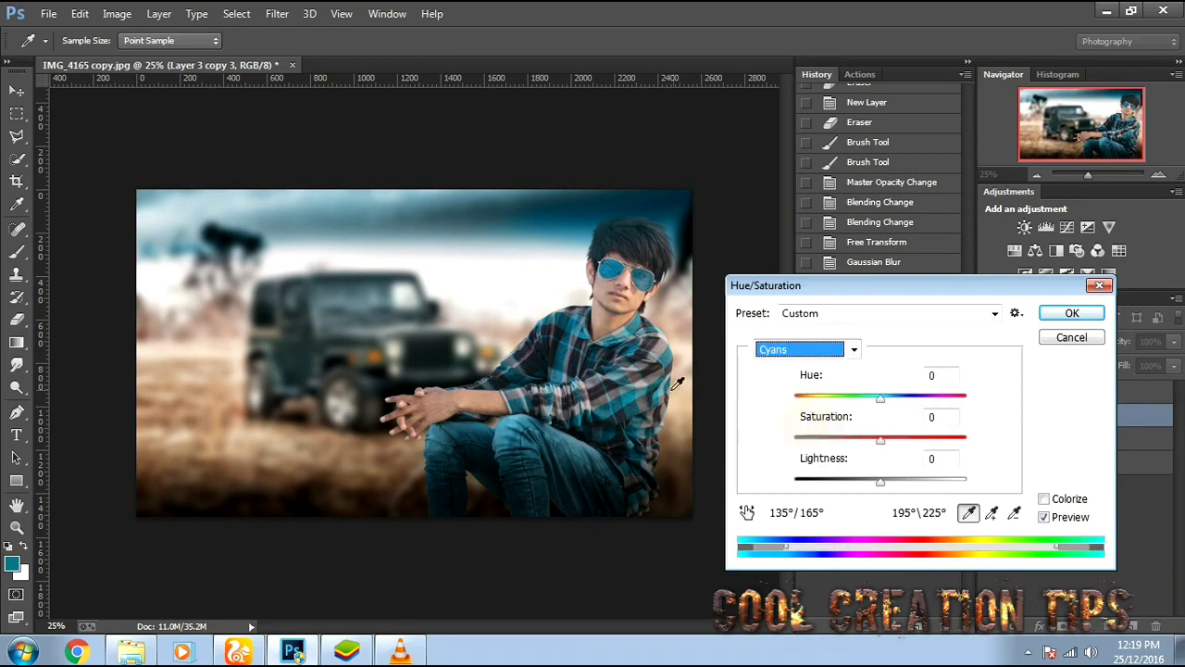
click(608, 386)
drag(880, 398, 794, 396)
text(0)
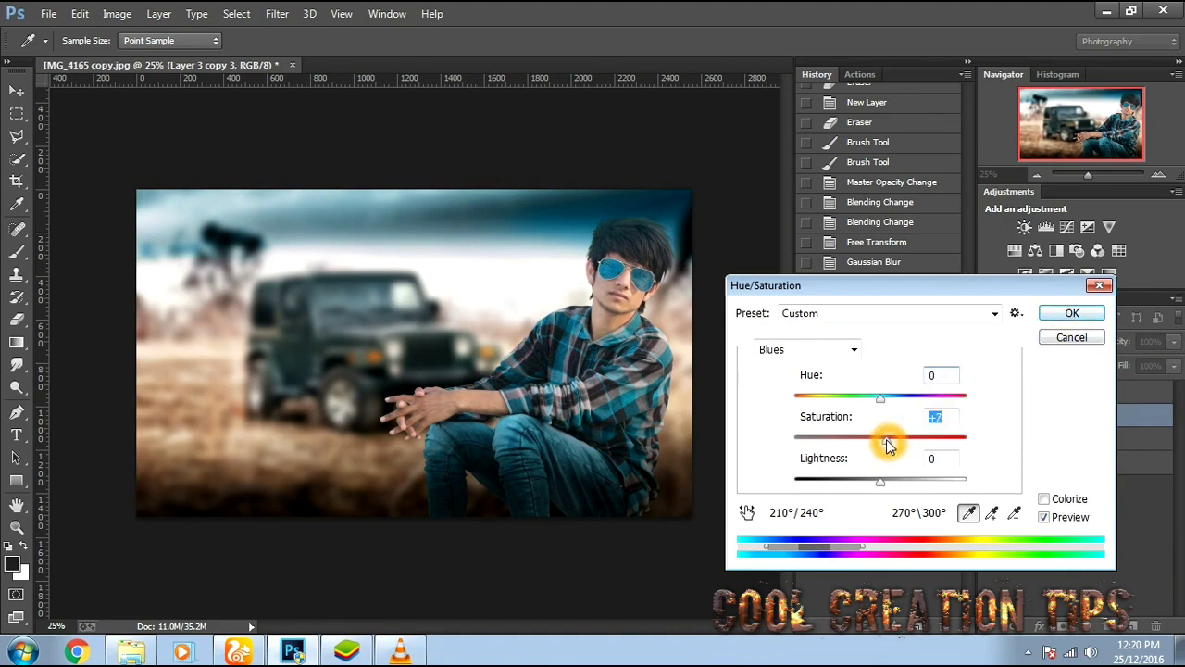
click(1069, 315)
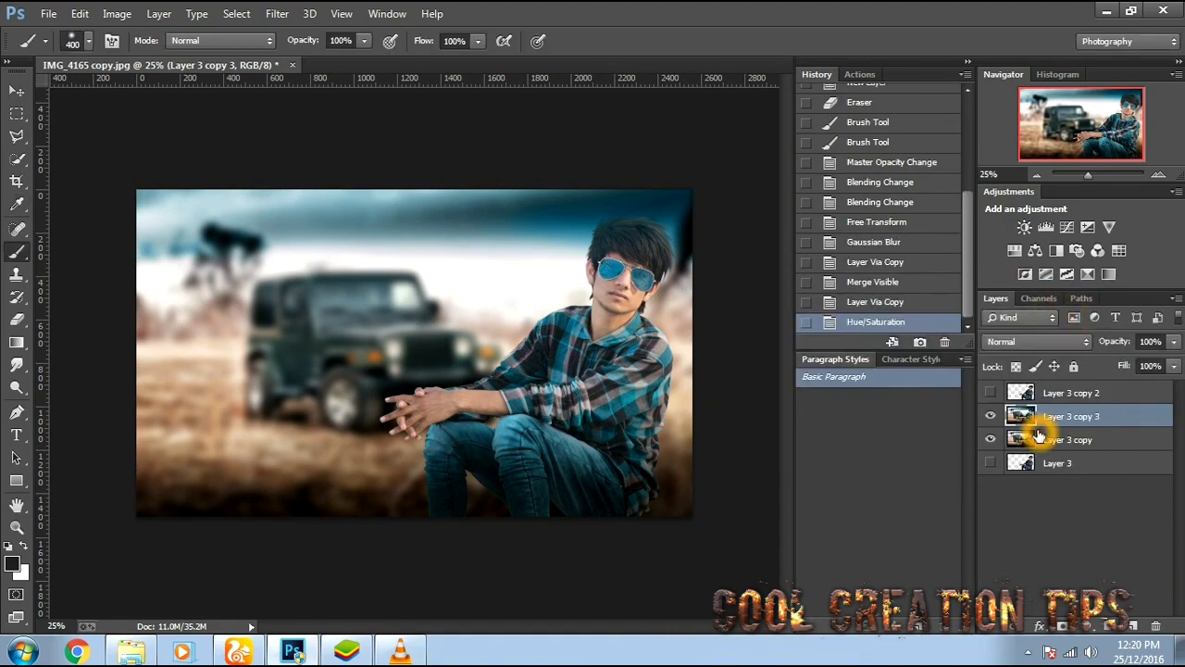
Duplicate the color-adjusted layer, start the Camera Raw Filter on the copy and set Clarity to +42.
key(ctrl+j)
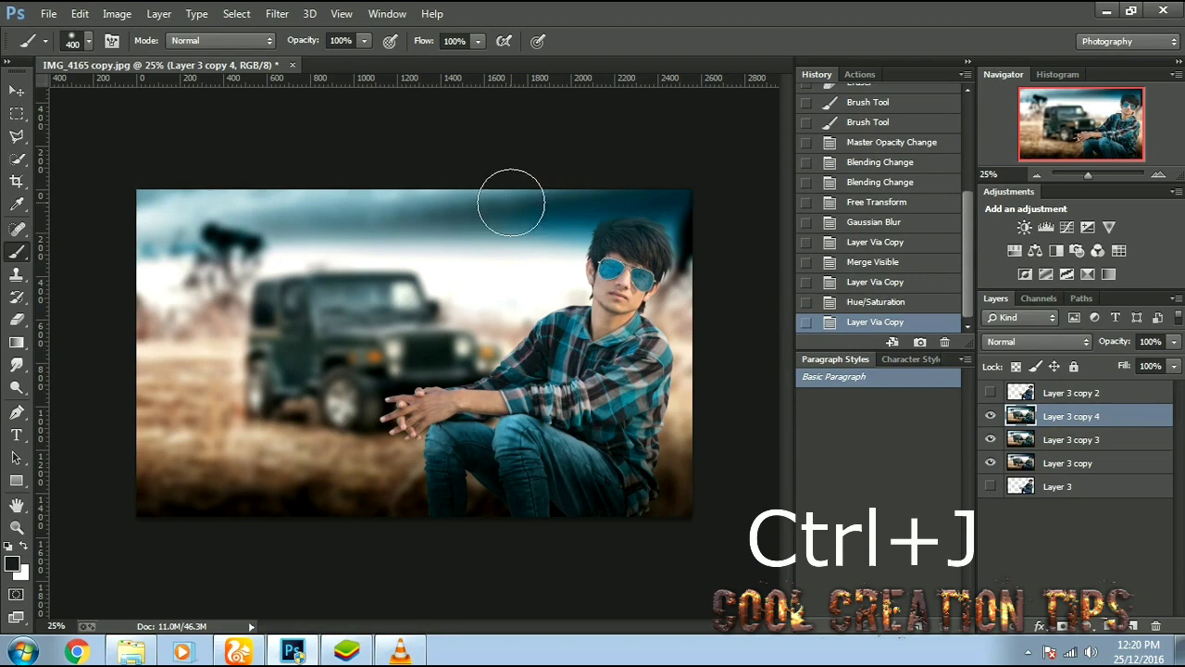
click(277, 13)
click(373, 115)
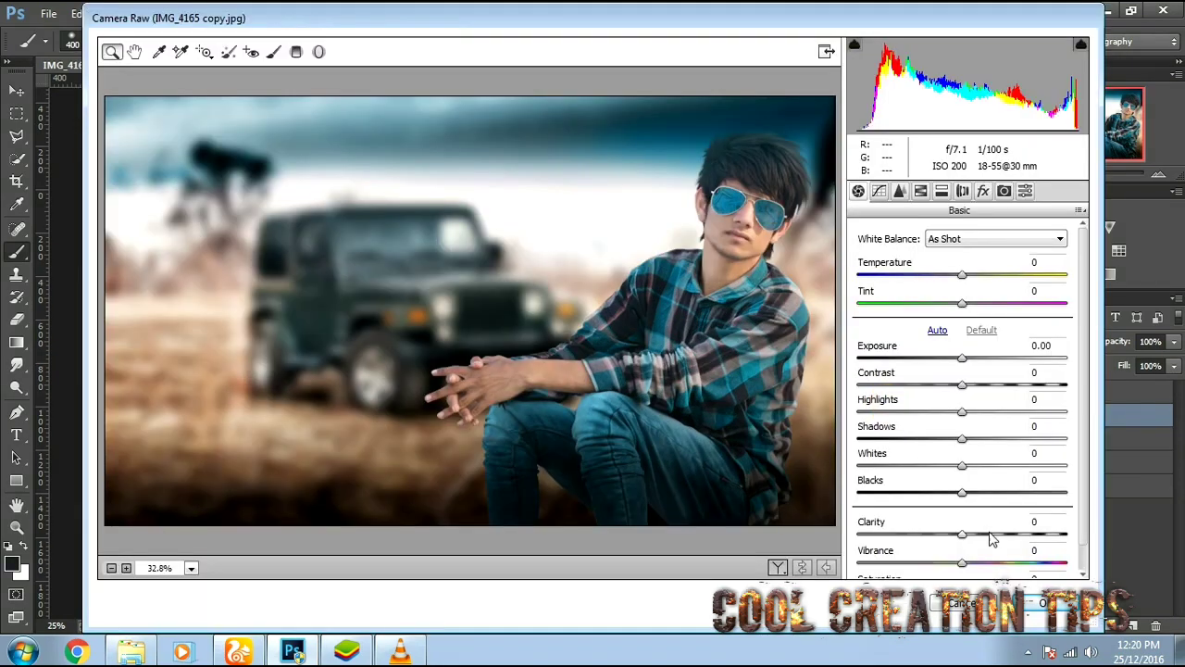
drag(995, 537, 1007, 539)
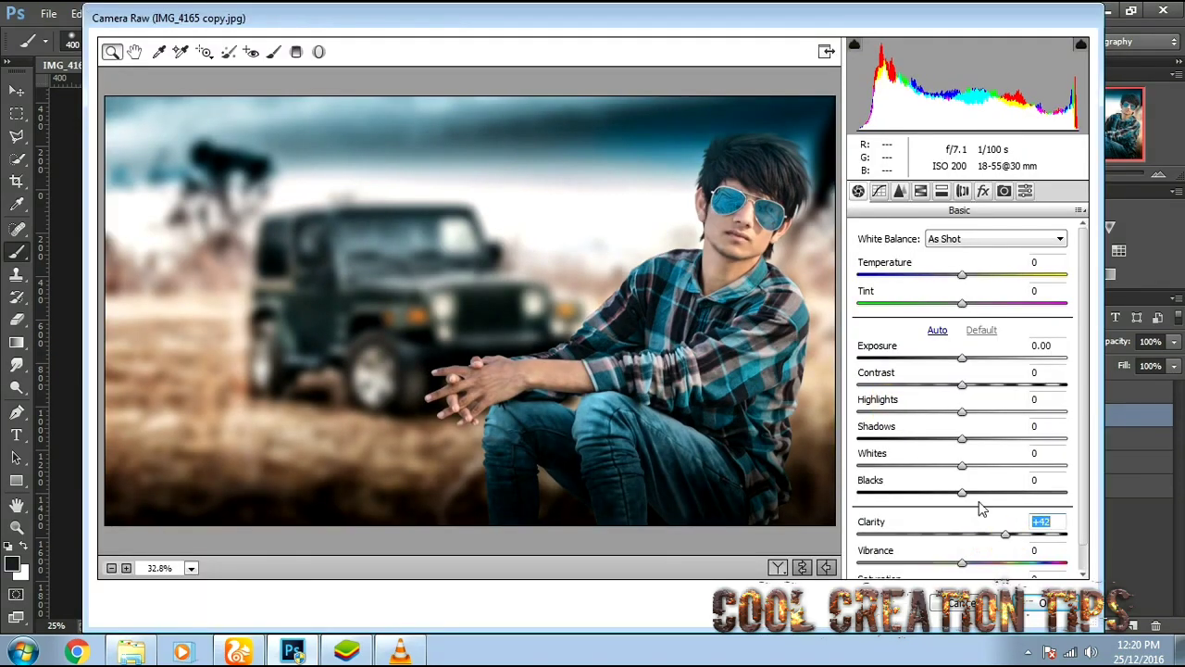
Set Blacks to -25, Whites to +38, Shadows to +27, Highlights to -38, Contrast to +14 and Saturation to +16.
drag(981, 495, 937, 498)
drag(963, 466, 980, 389)
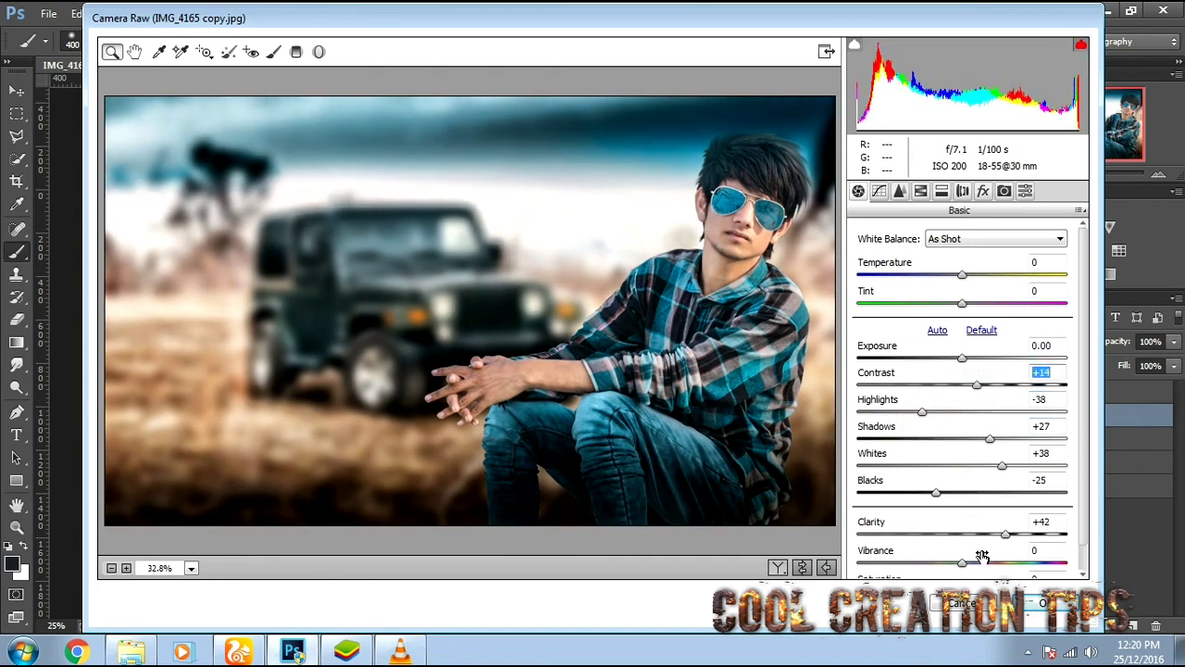
scroll(982, 556, down, 1)
mouse_move(992, 562)
mouse_down()
mouse_move(1010, 564)
mouse_move(979, 564)
mouse_up()
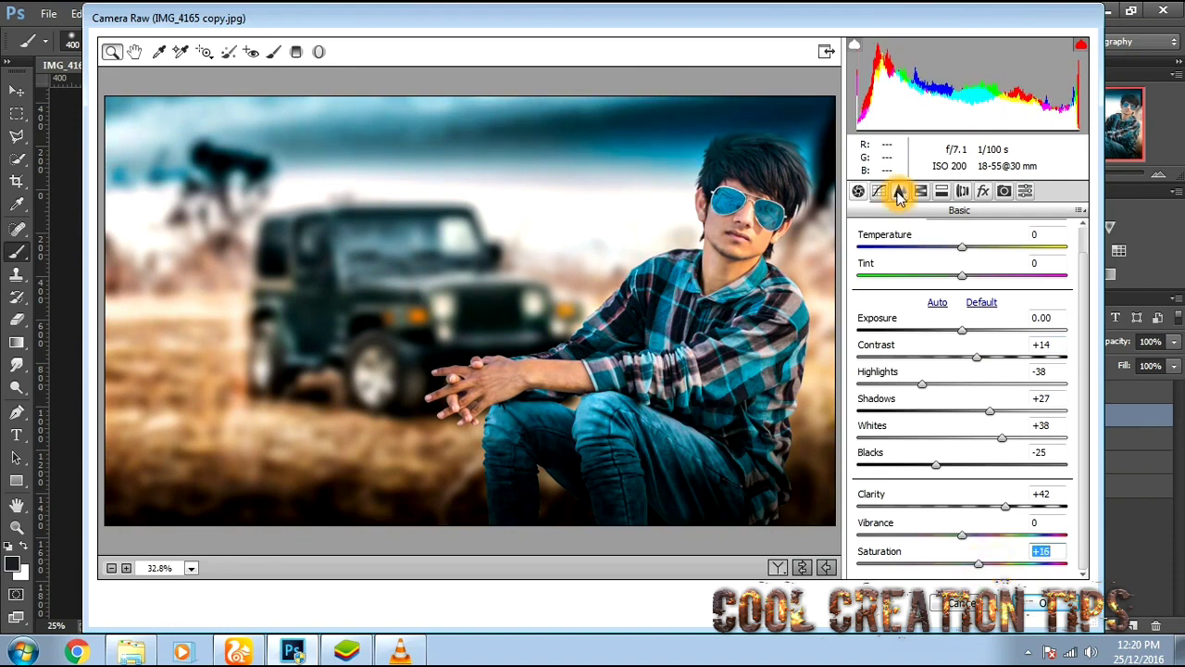
Set the Luminance noise reduction to 55 and raise the HSL luminance of Oranges to +31.
click(900, 193)
click(965, 405)
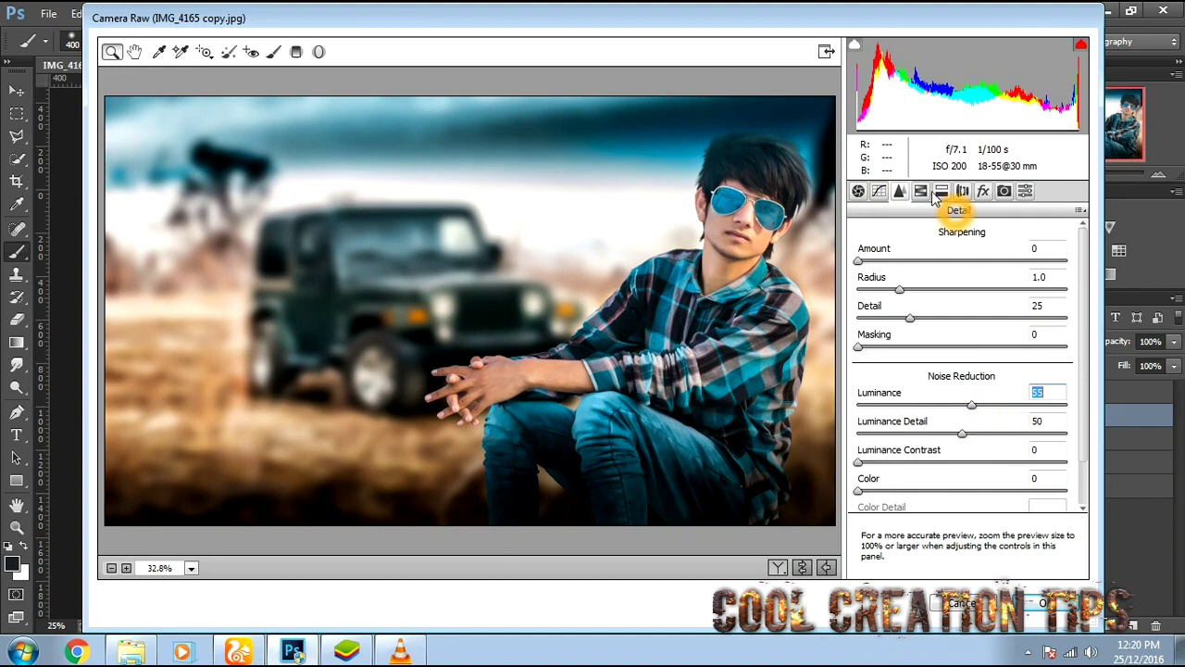
click(921, 191)
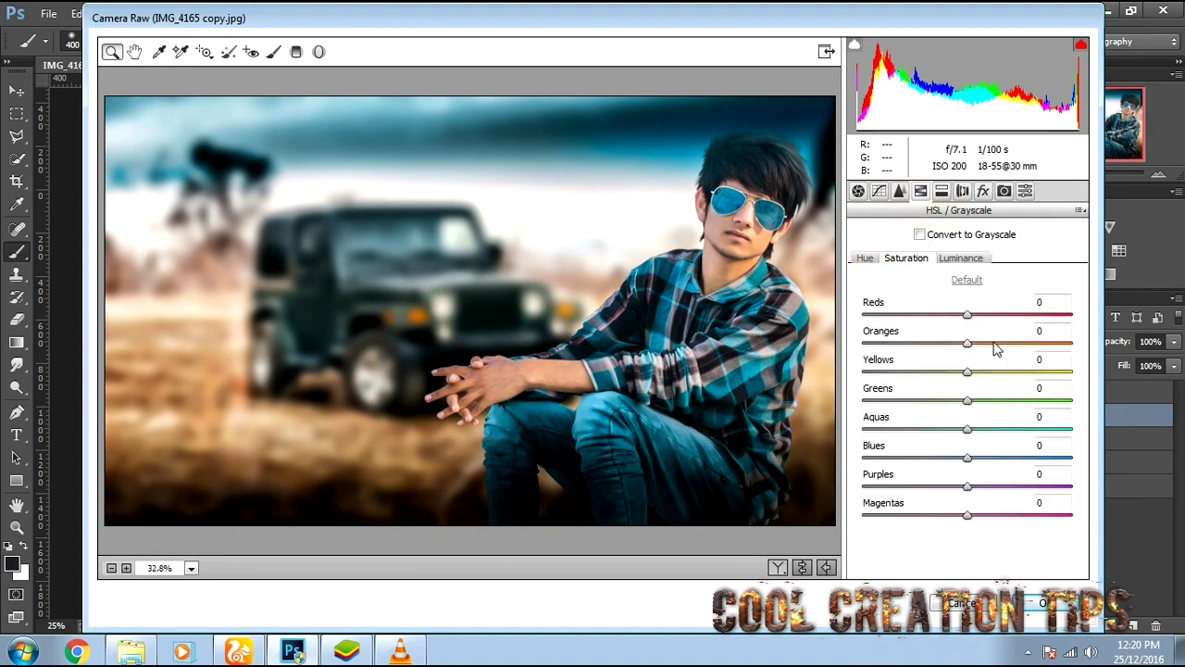
click(969, 258)
drag(967, 344, 1001, 346)
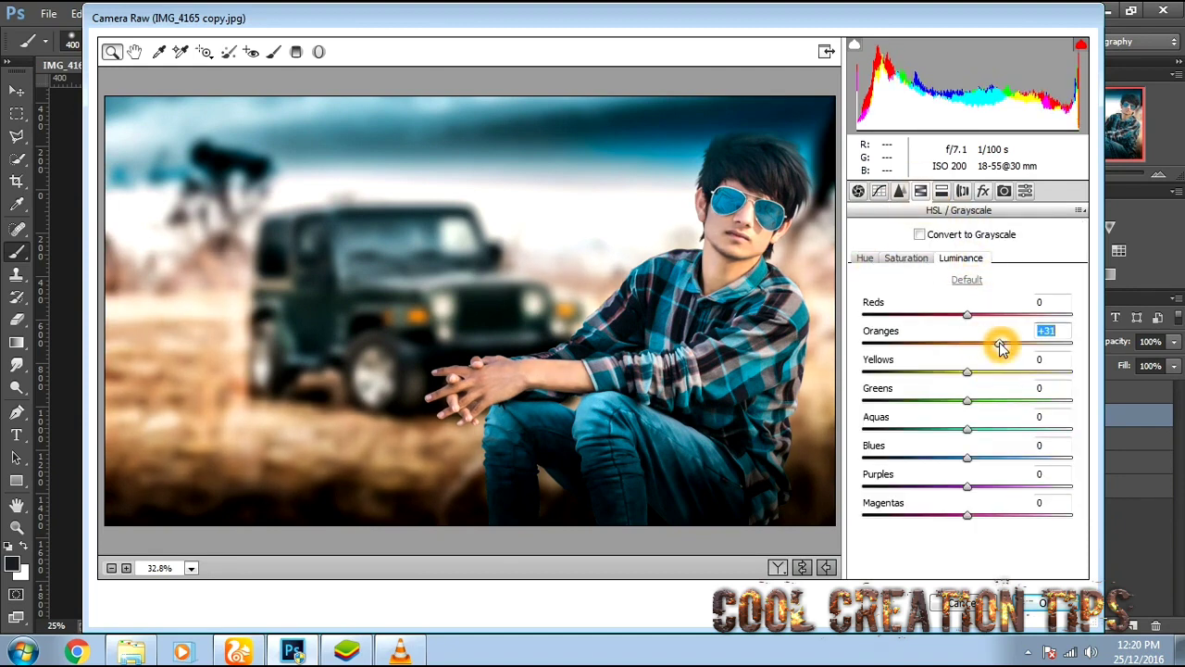
Shift the HSL hues to Blues +45, Aquas -75 and Yellows -52, with Greens and Oranges at 0.
click(865, 259)
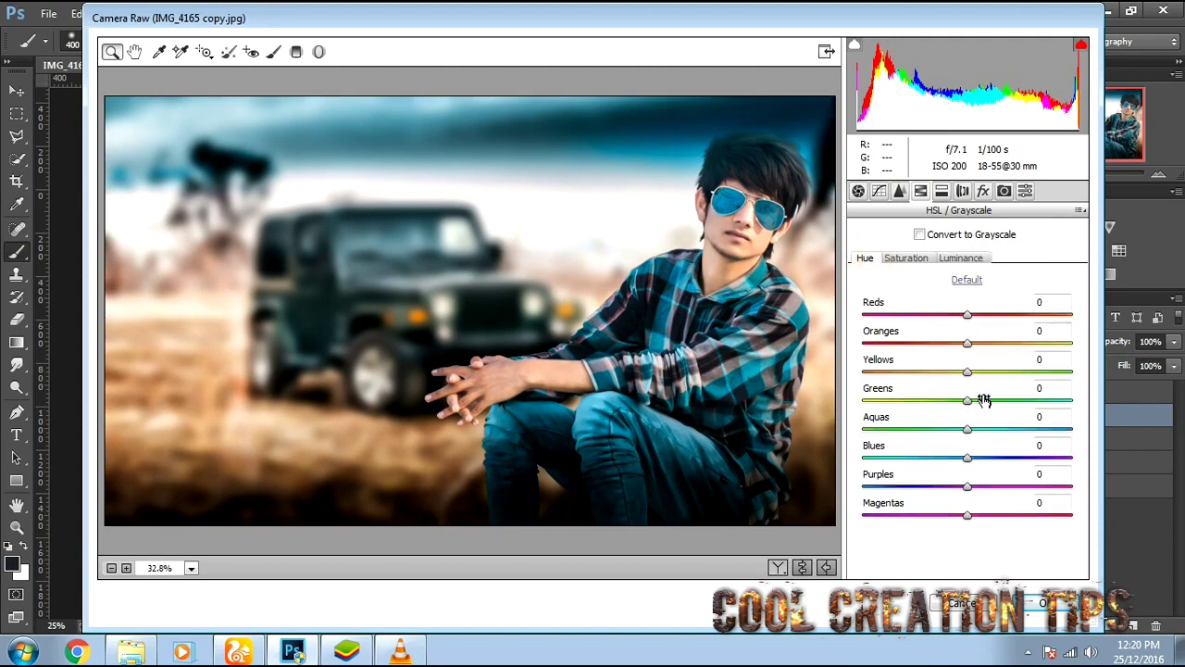
drag(967, 457, 1021, 463)
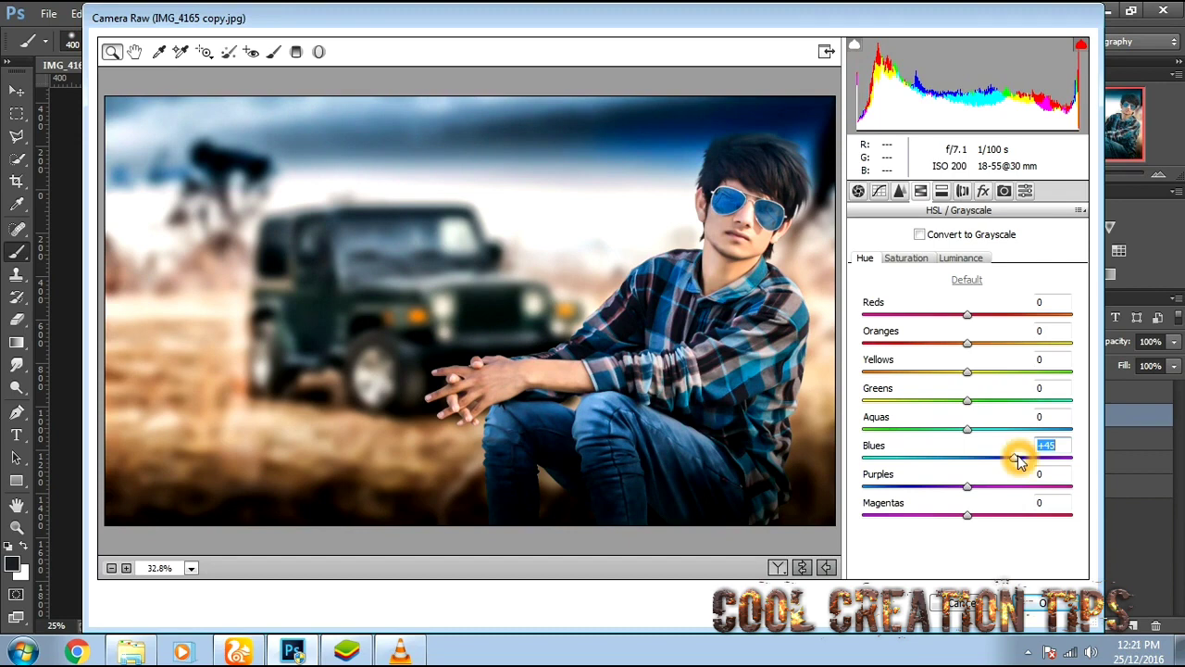
drag(967, 429, 889, 442)
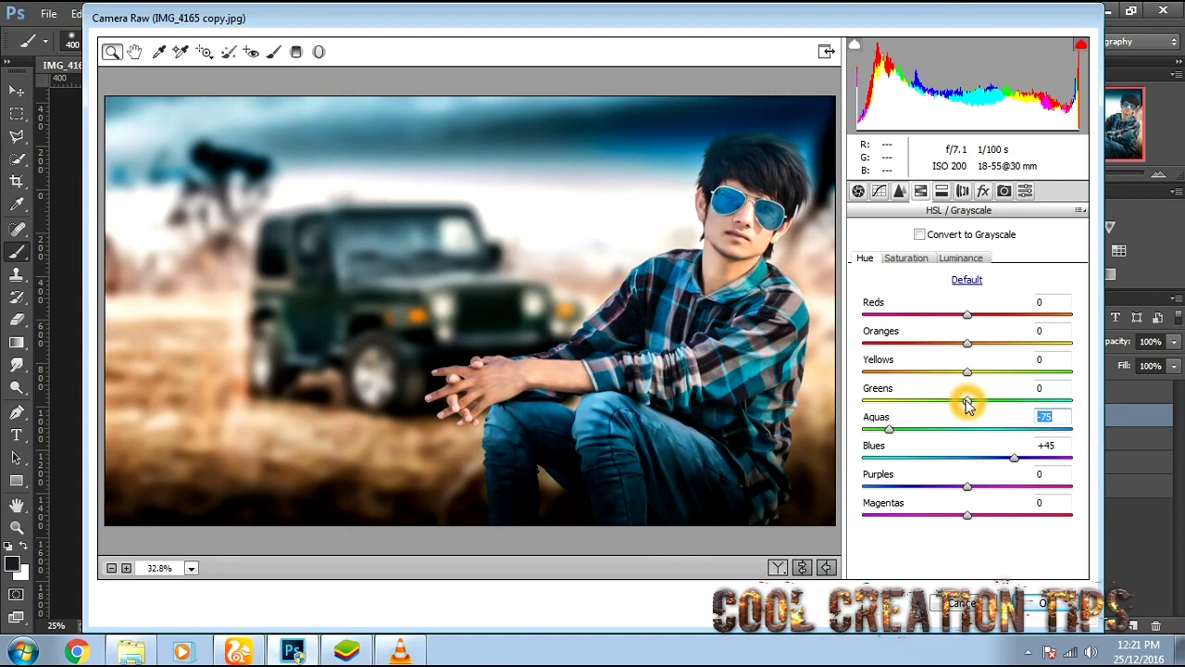
drag(967, 405, 1026, 400)
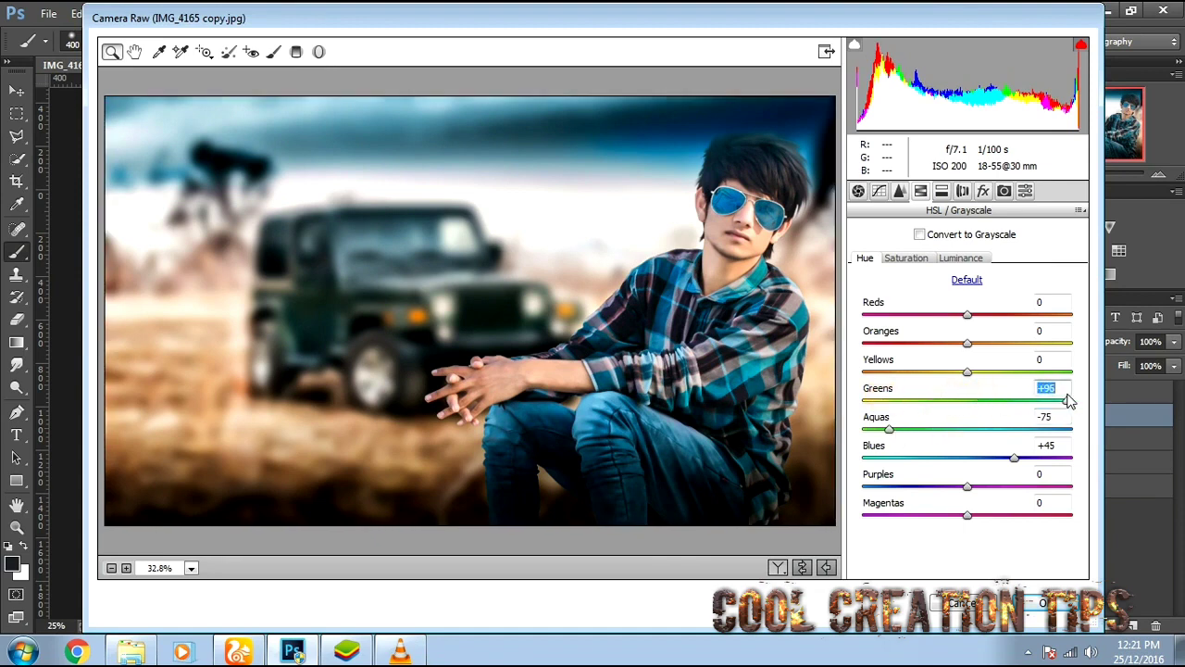
drag(968, 372, 921, 383)
click(966, 374)
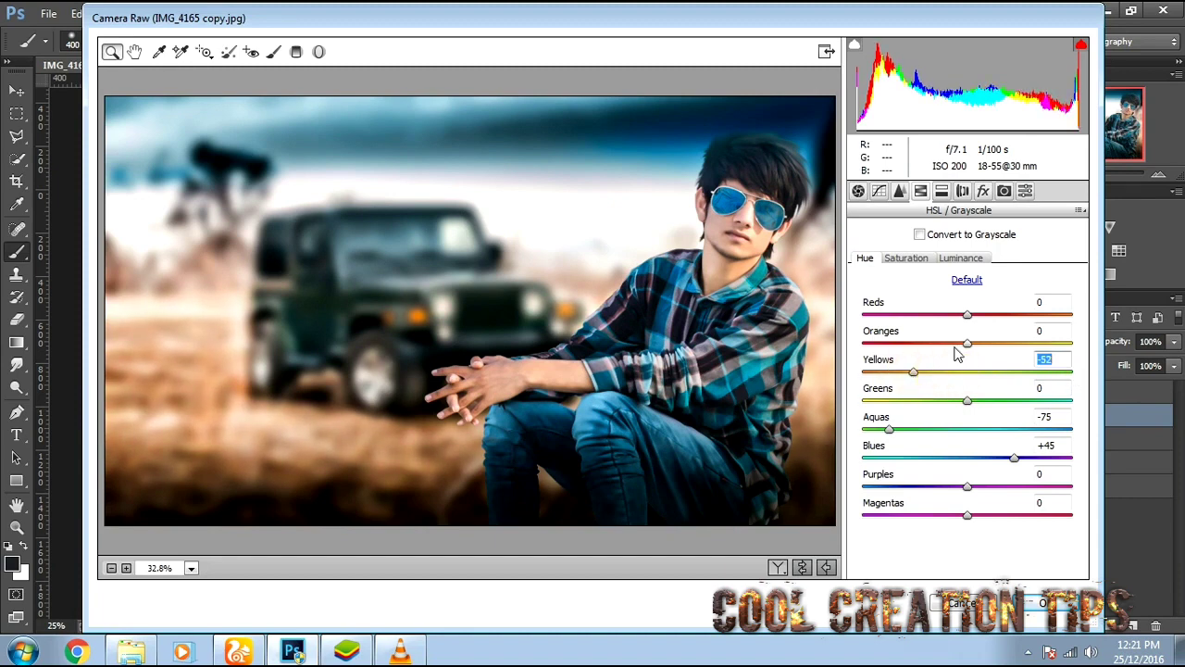
drag(967, 342, 994, 353)
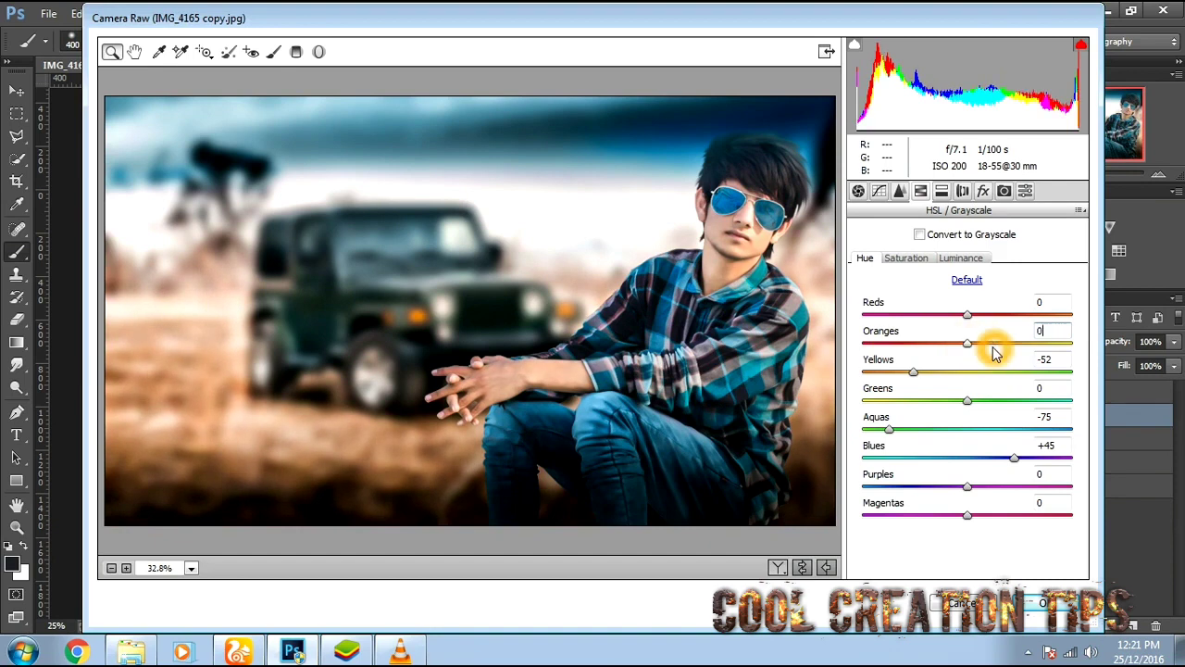
Raise the HSL saturation of Oranges to +13 and Blues to +29, and apply the Camera Raw Filter.
click(920, 260)
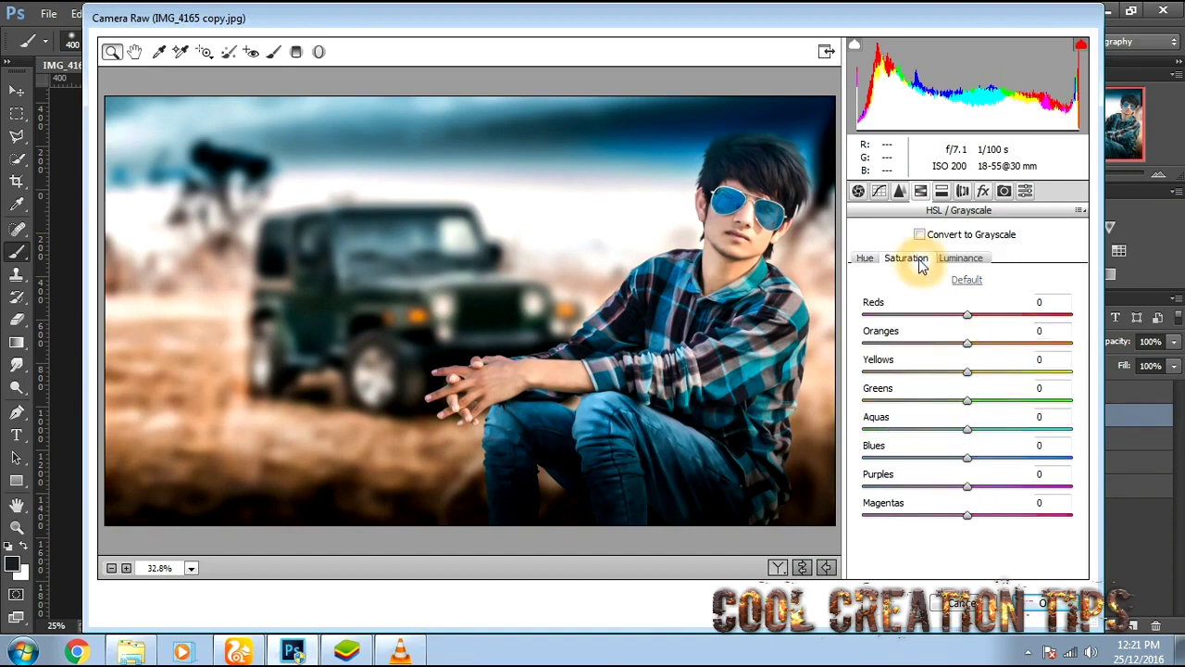
drag(967, 343, 985, 349)
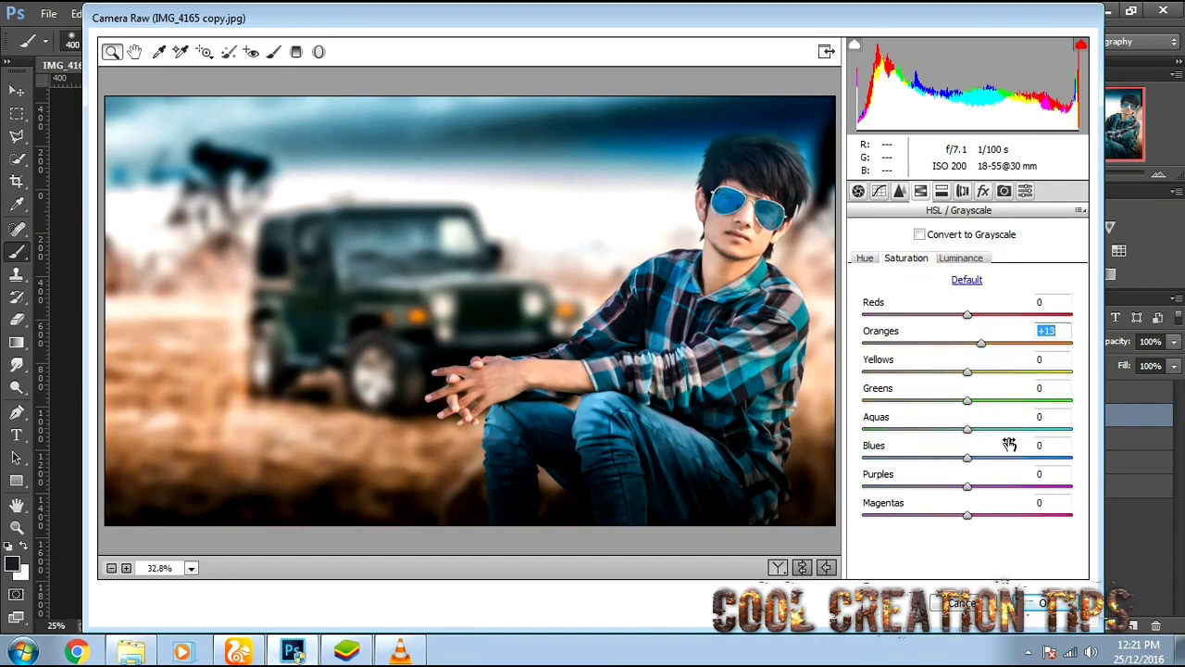
mouse_move(1007, 455)
mouse_down()
mouse_move(1021, 461)
mouse_move(1000, 463)
mouse_up()
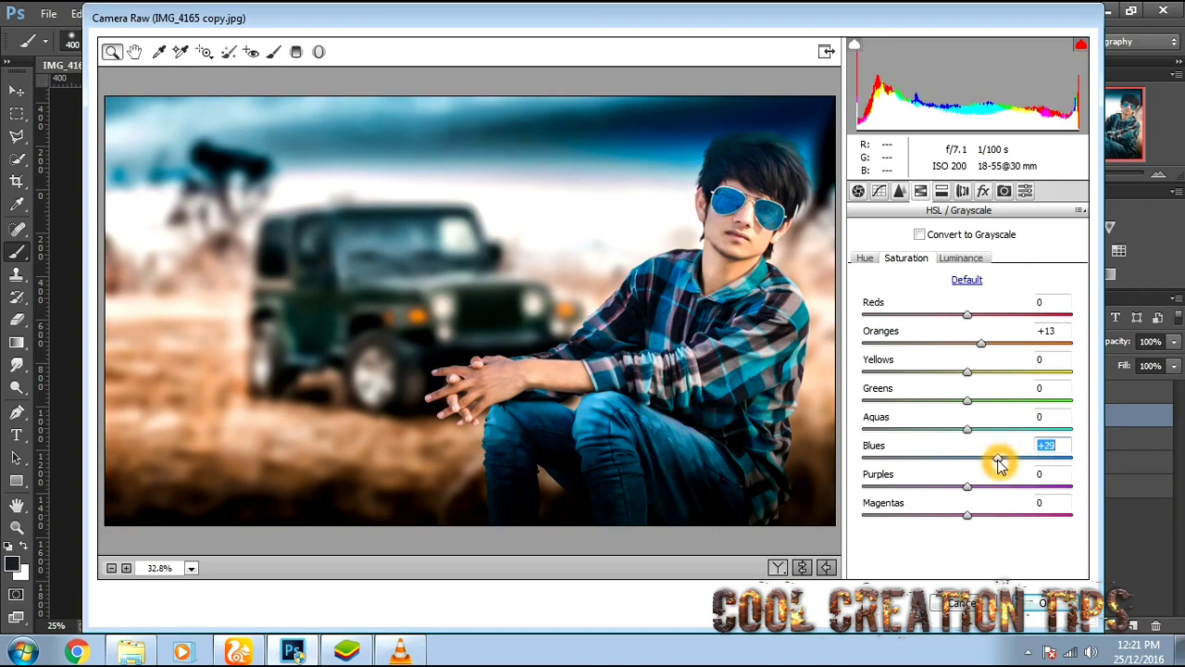
click(963, 259)
click(1032, 603)
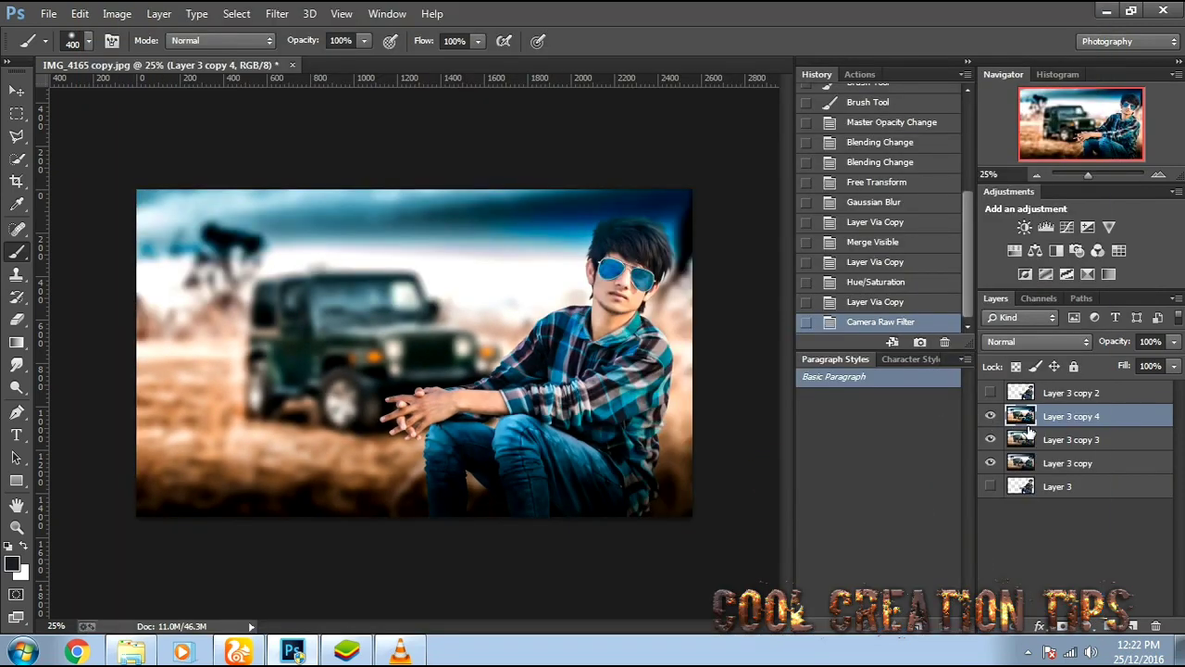
Duplicate the filtered layer and run the GREYCstoration noise filter on the copy.
key(ctrl+j)
click(276, 13)
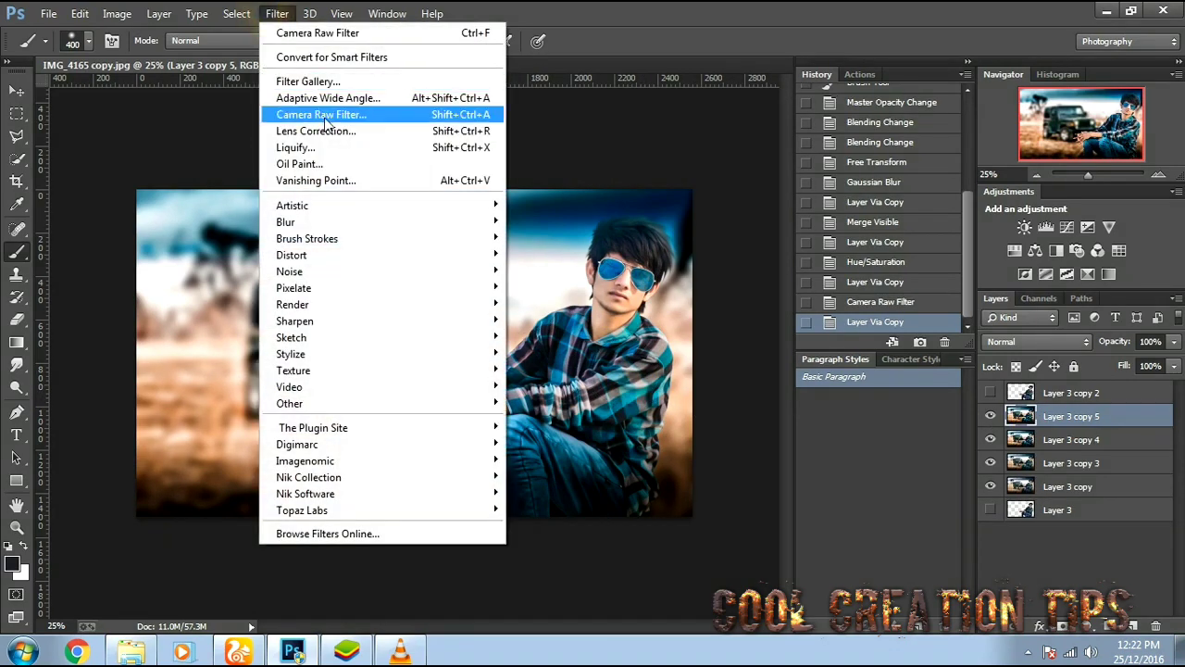
mouse_move(381, 272)
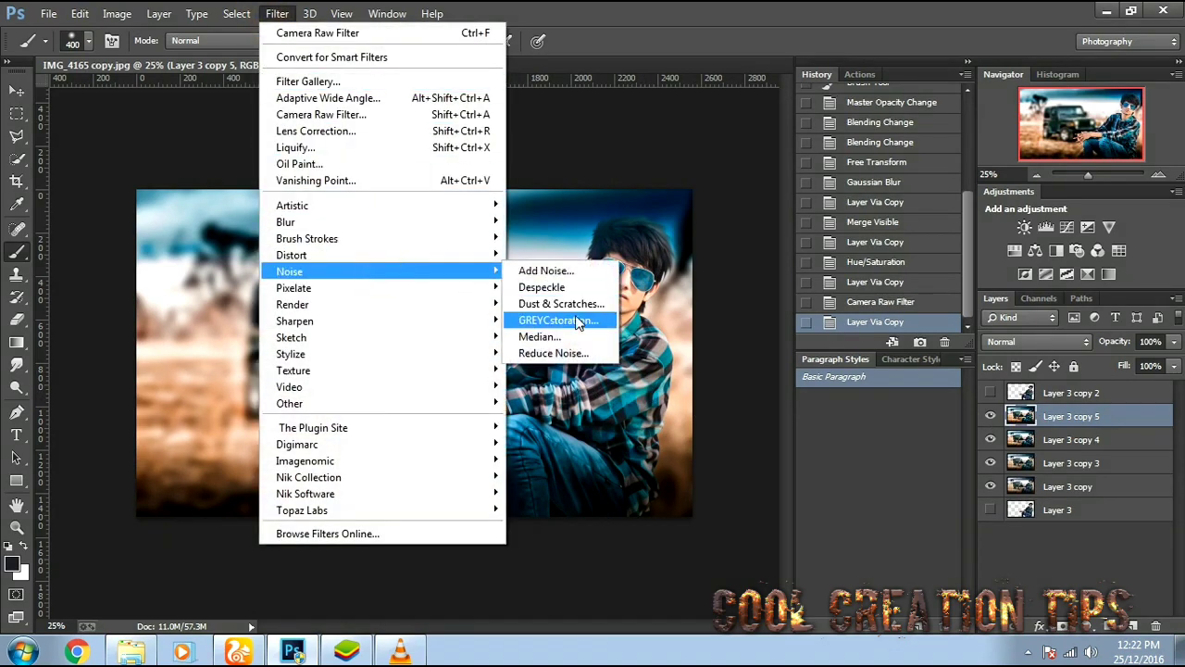
click(578, 320)
click(831, 499)
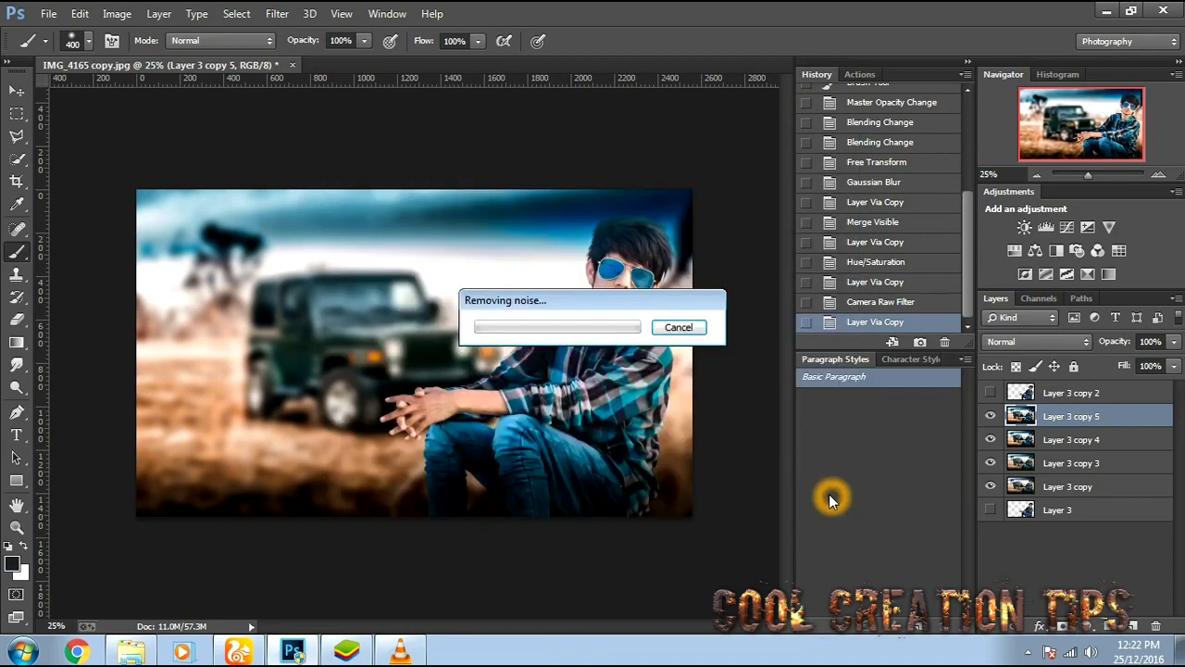
Duplicate the denoised layer and choose the Dark Contrasts filter in Color Efex Pro 4 for the copy.
key(ctrl+j)
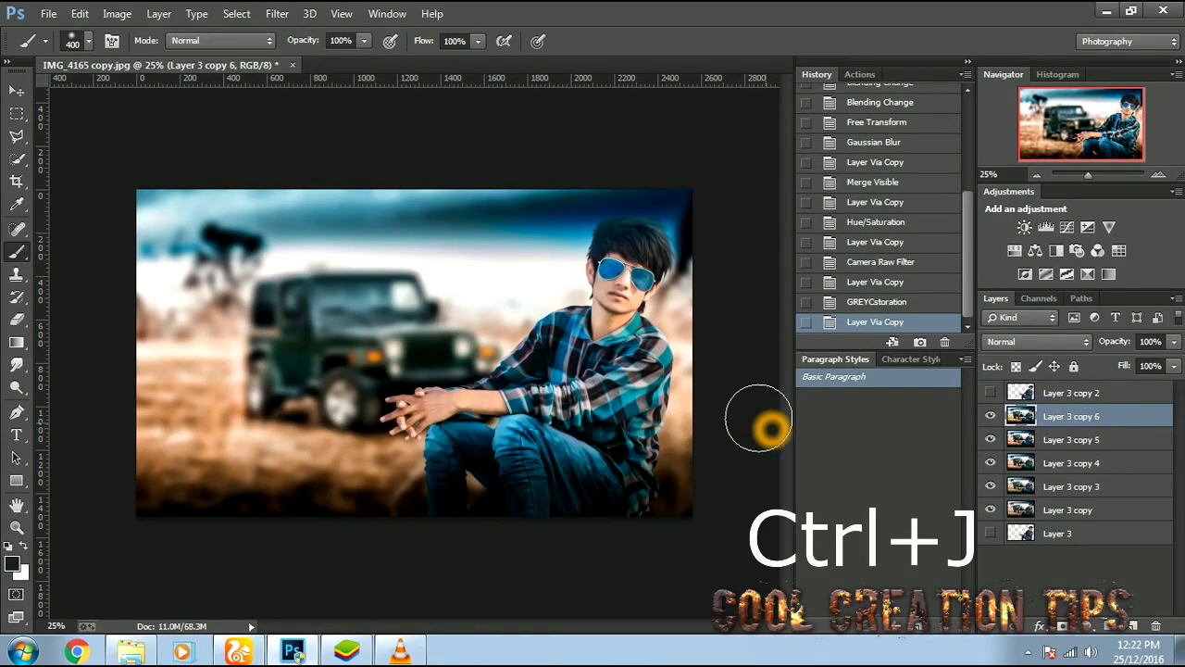
click(277, 13)
mouse_move(455, 476)
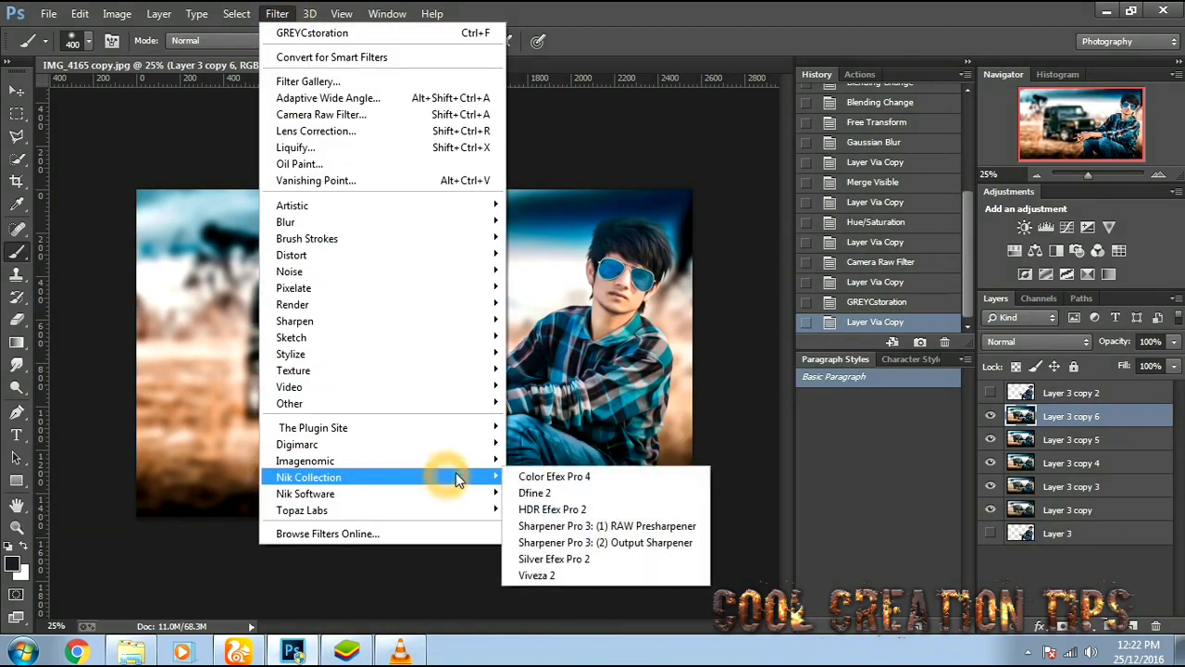
click(532, 474)
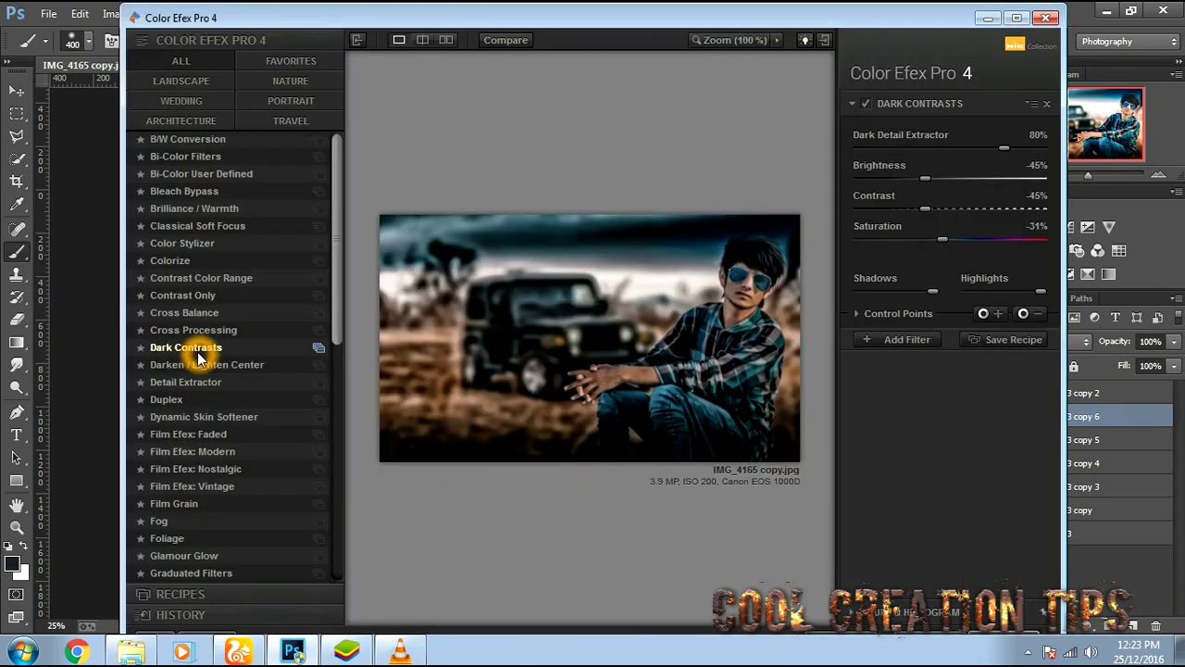
click(195, 354)
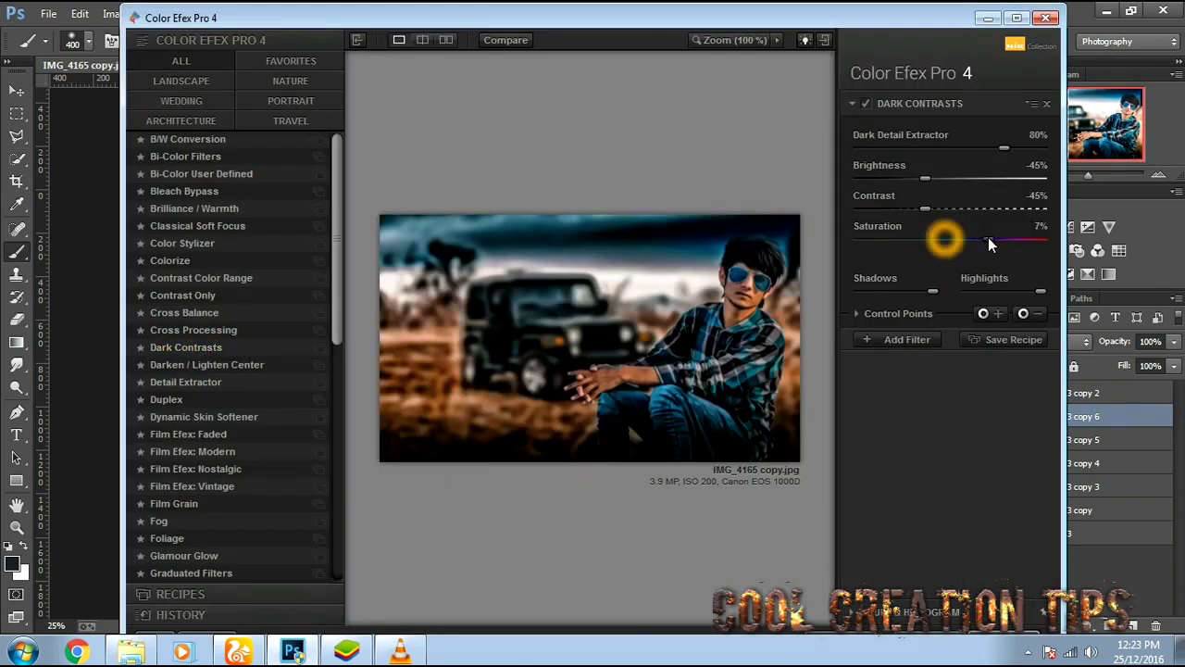
Set the Dark Contrasts filter's Dark Detail Extractor to 100% and its Saturation to 38%.
click(1005, 147)
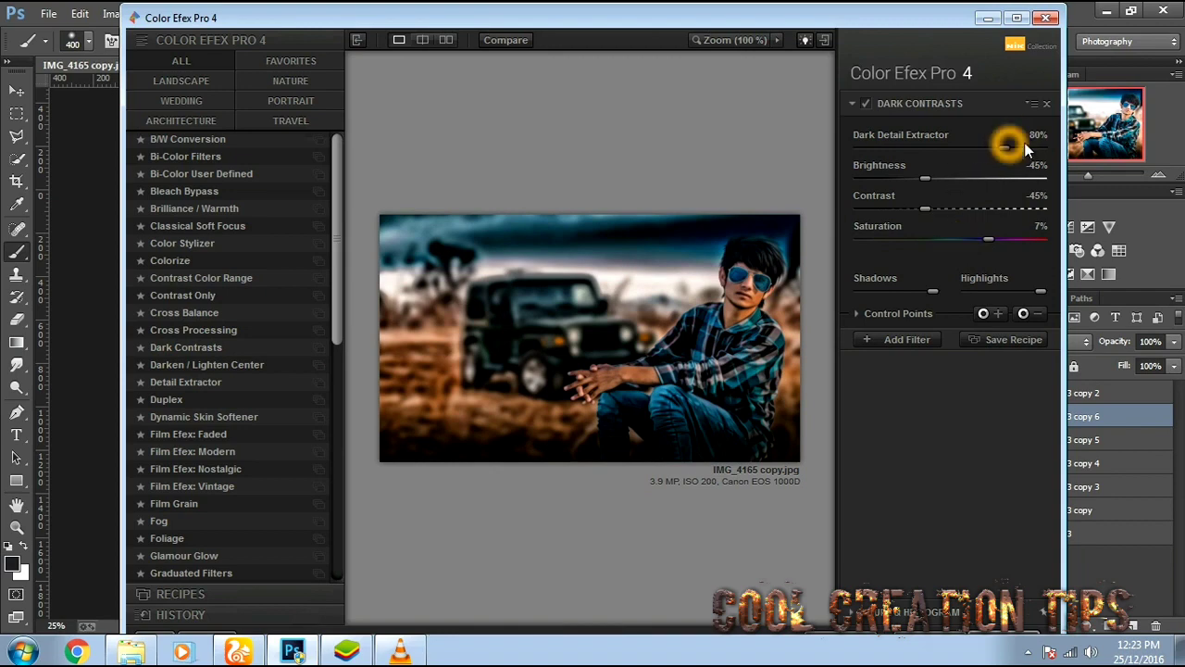
drag(1020, 151, 1033, 148)
drag(989, 238, 1026, 240)
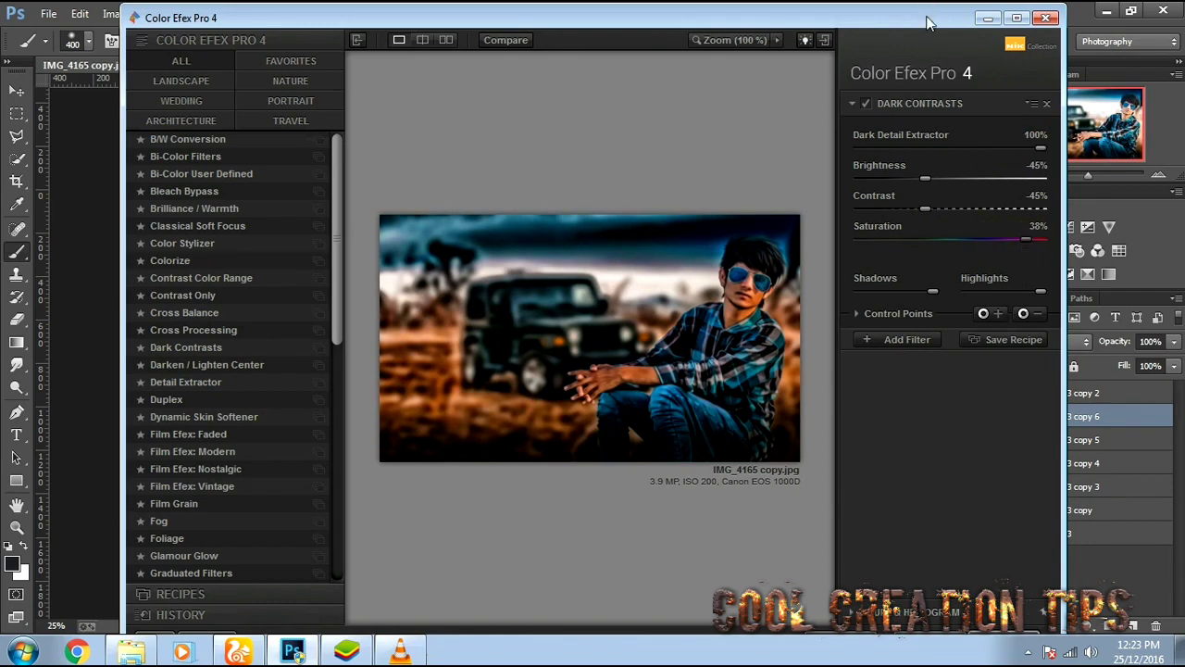
Apply the Dark Contrasts filter and lower the filtered layer's opacity to 65%.
drag(927, 17, 929, 9)
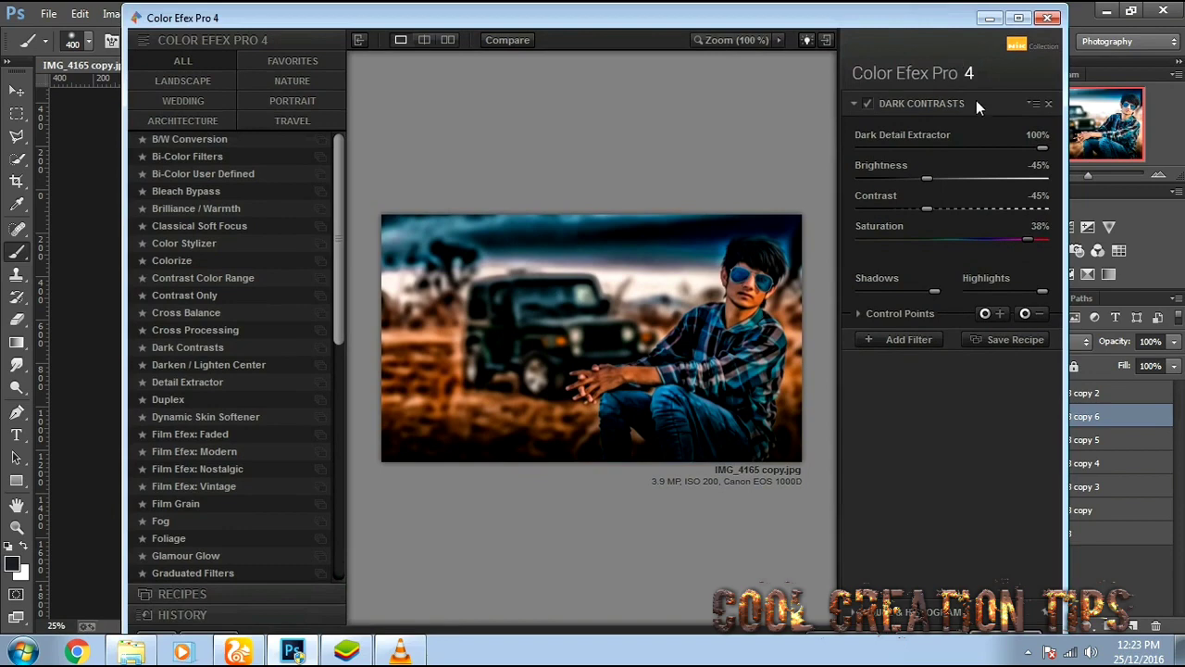
click(1030, 637)
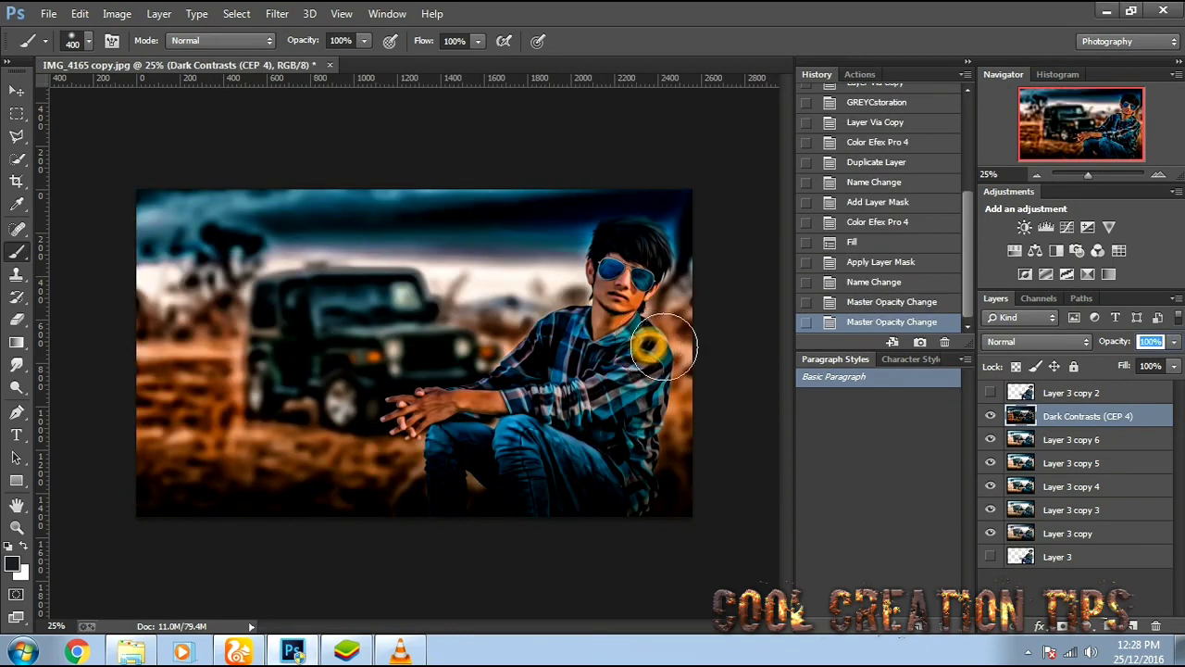
click(1175, 342)
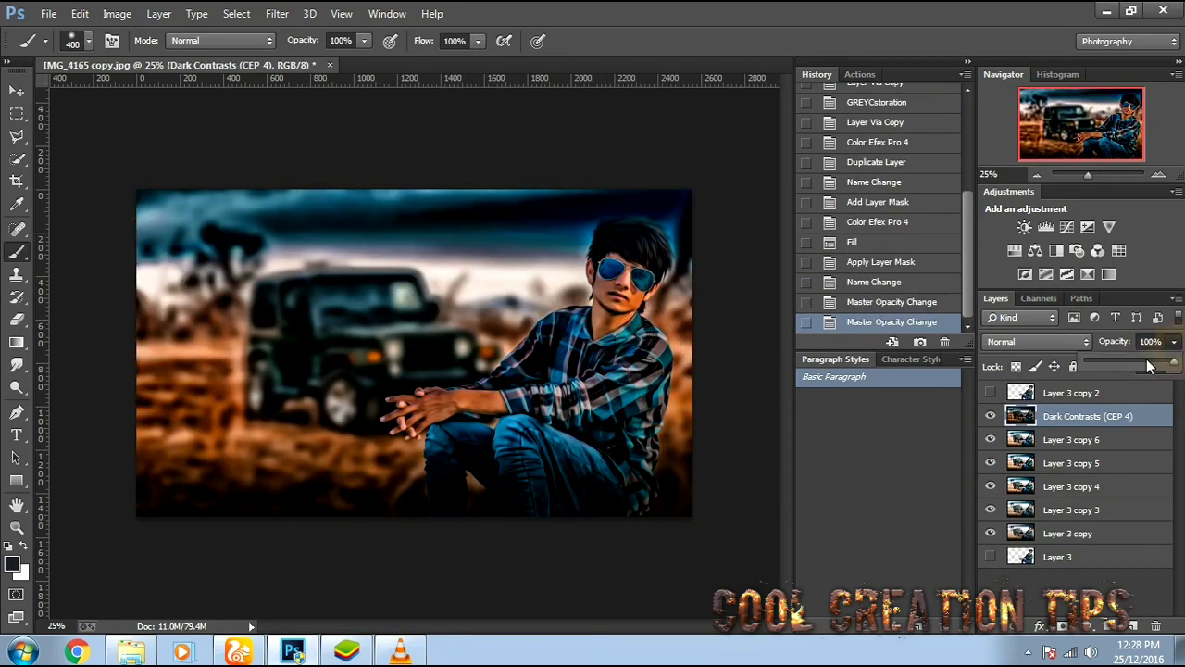
drag(1149, 365, 1142, 364)
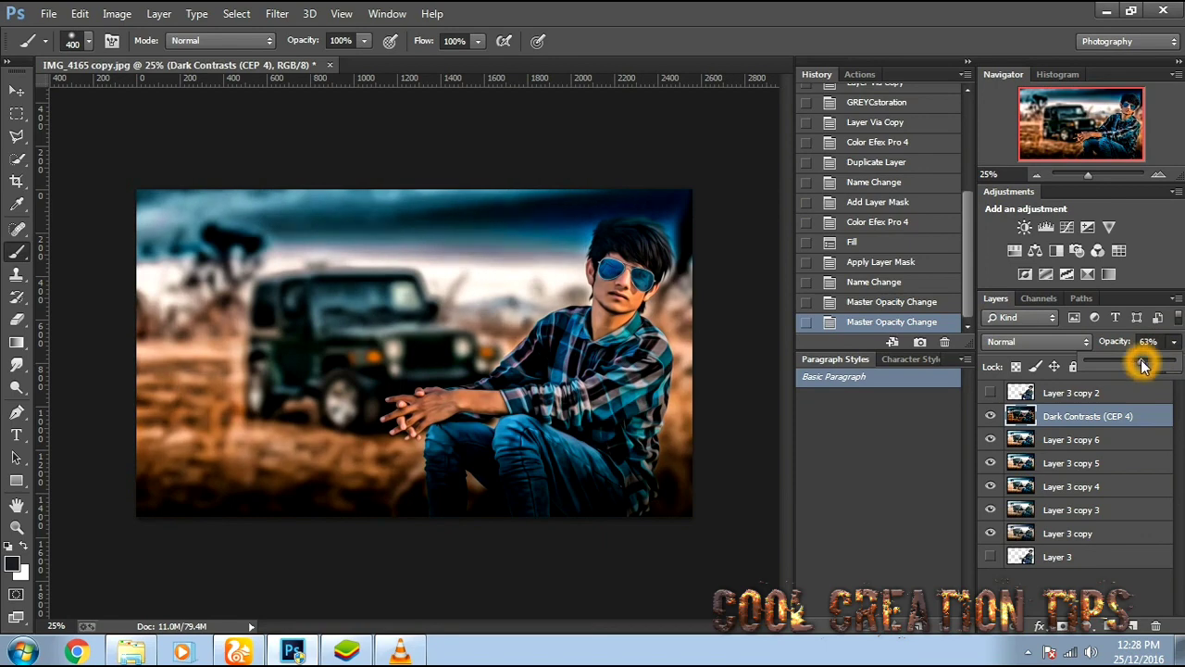
Outline the man's face and neck on Layer 3 copy 6 with a Polygonal Lasso selection.
click(1102, 436)
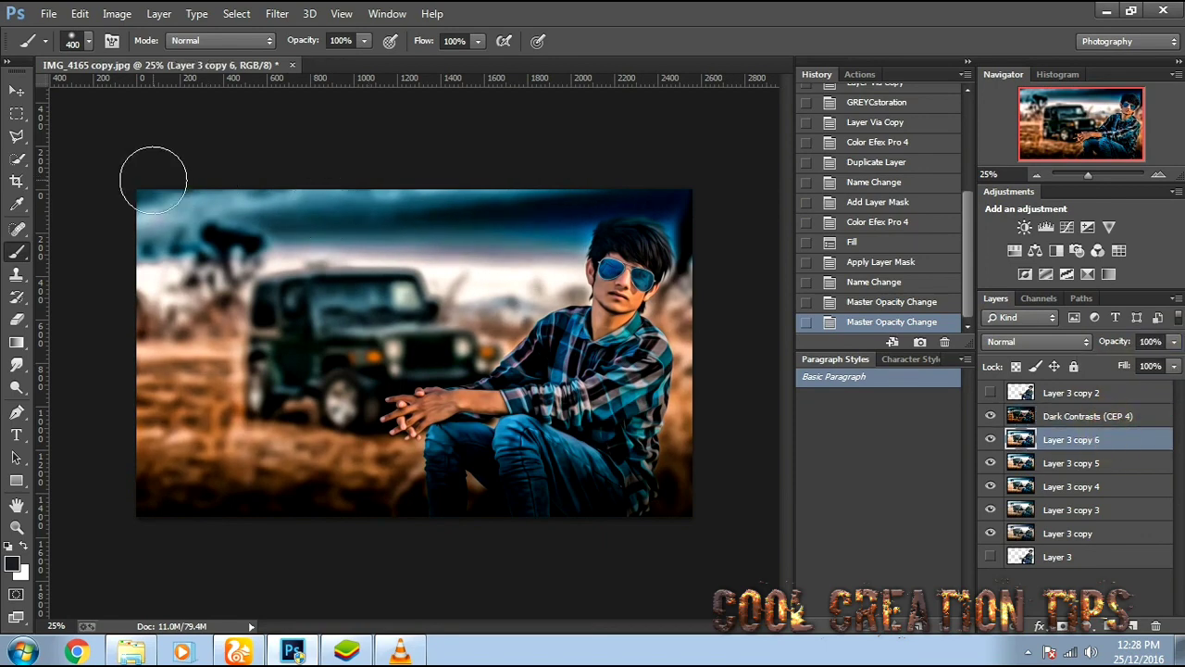
key(l)
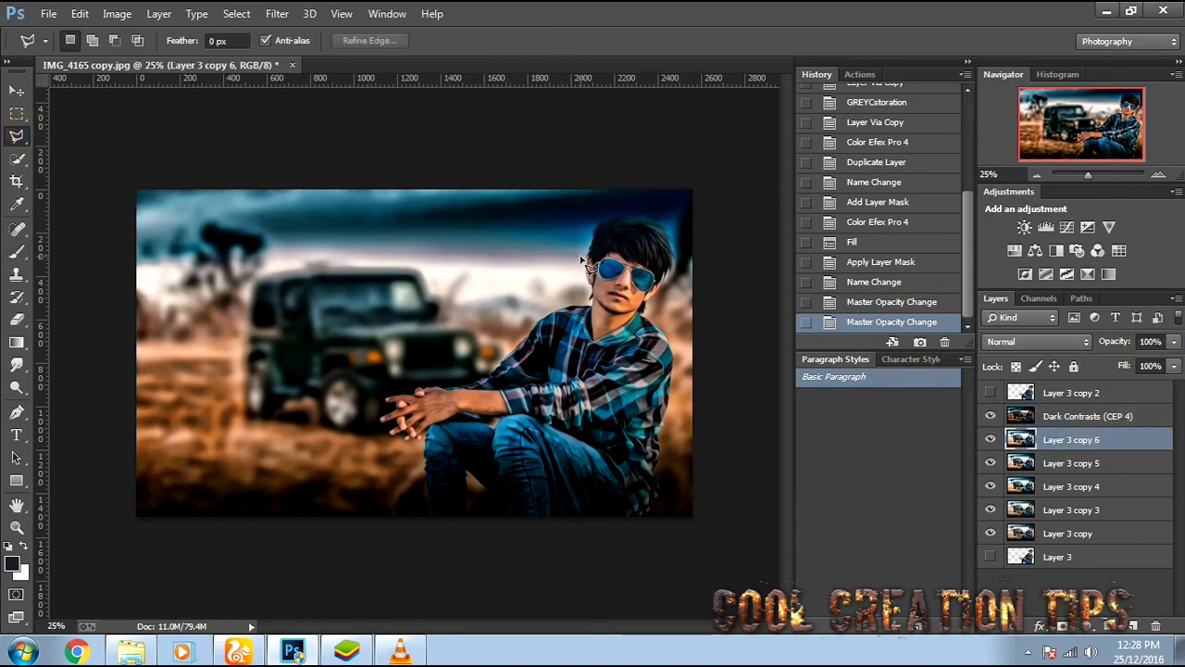
click(582, 260)
click(587, 317)
click(591, 348)
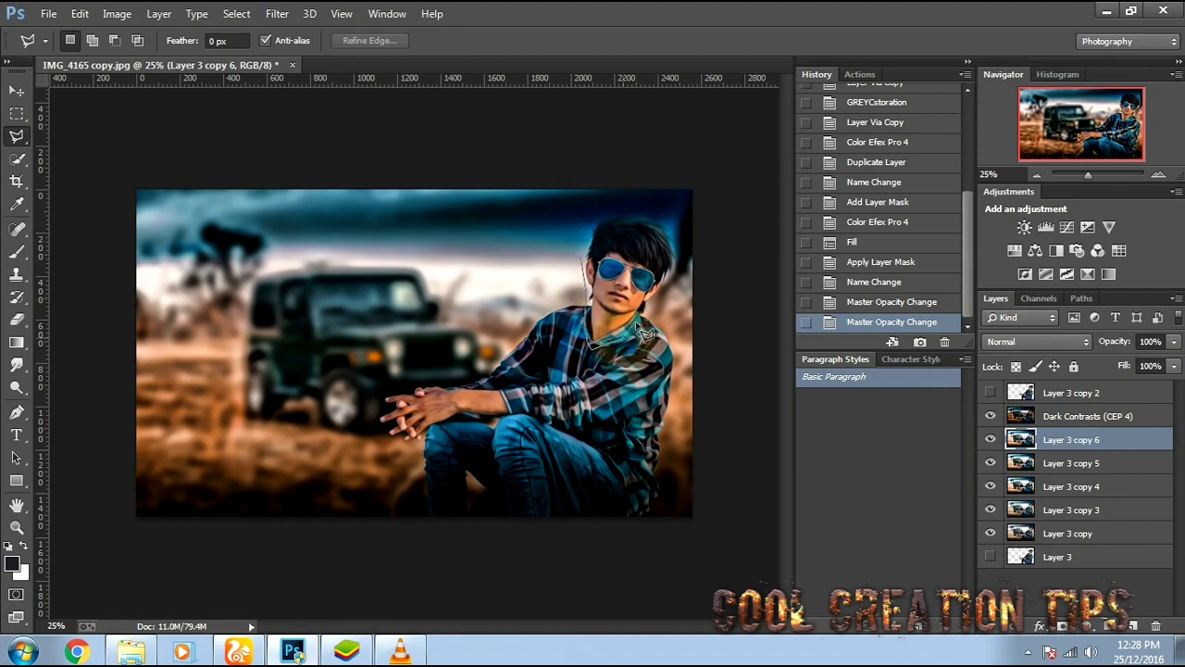
click(647, 331)
click(609, 240)
Add the man's clasped hands and forearm to the face selection with the Polygonal Lasso.
shift+click(410, 379)
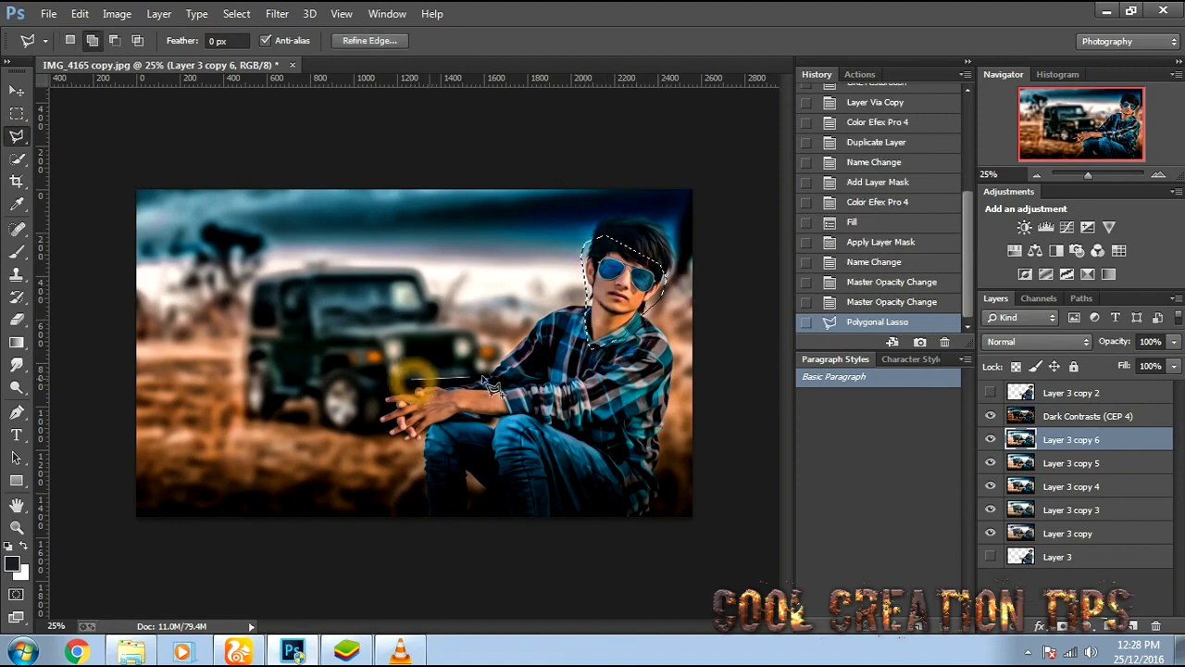
click(504, 377)
click(454, 422)
click(427, 444)
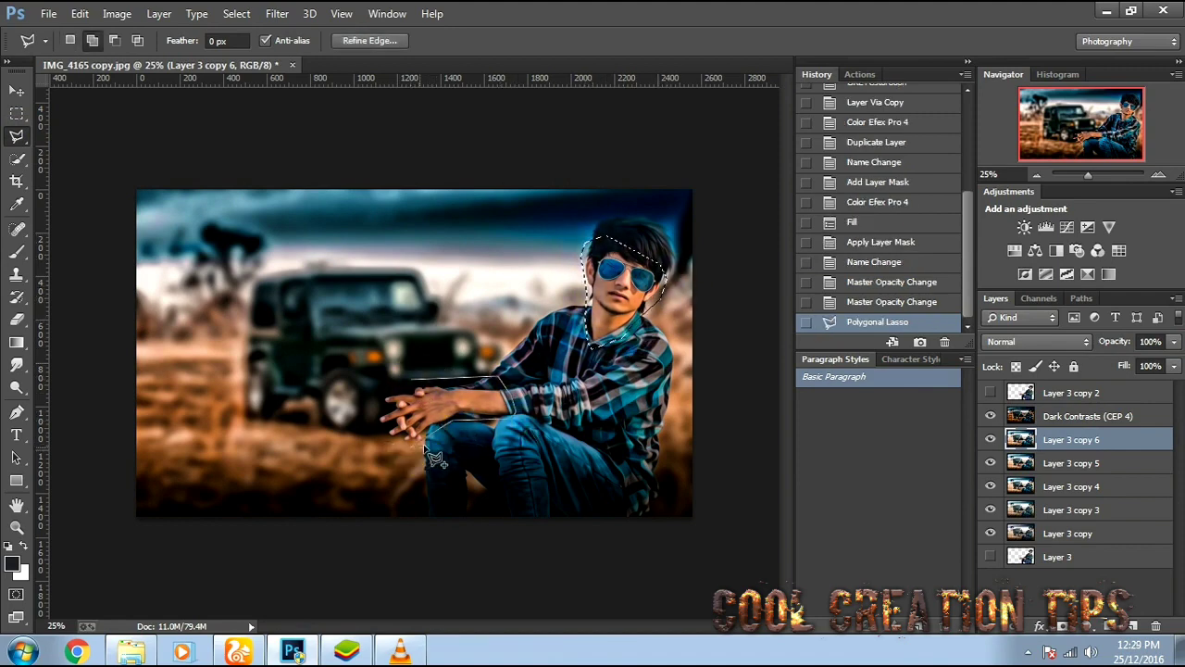
click(388, 446)
click(367, 418)
click(378, 387)
click(378, 388)
Copy the selected face and hands from Layer 3 copy 6 to a new layer and move it above the Dark Contrasts layer.
click(991, 391)
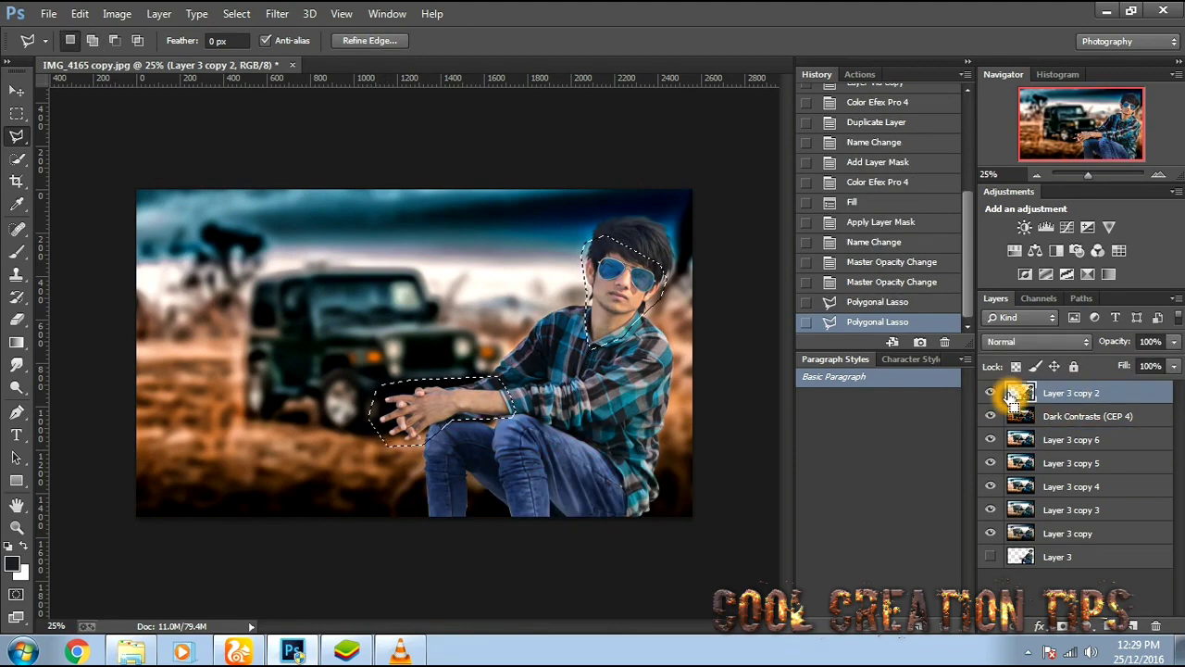
click(1054, 395)
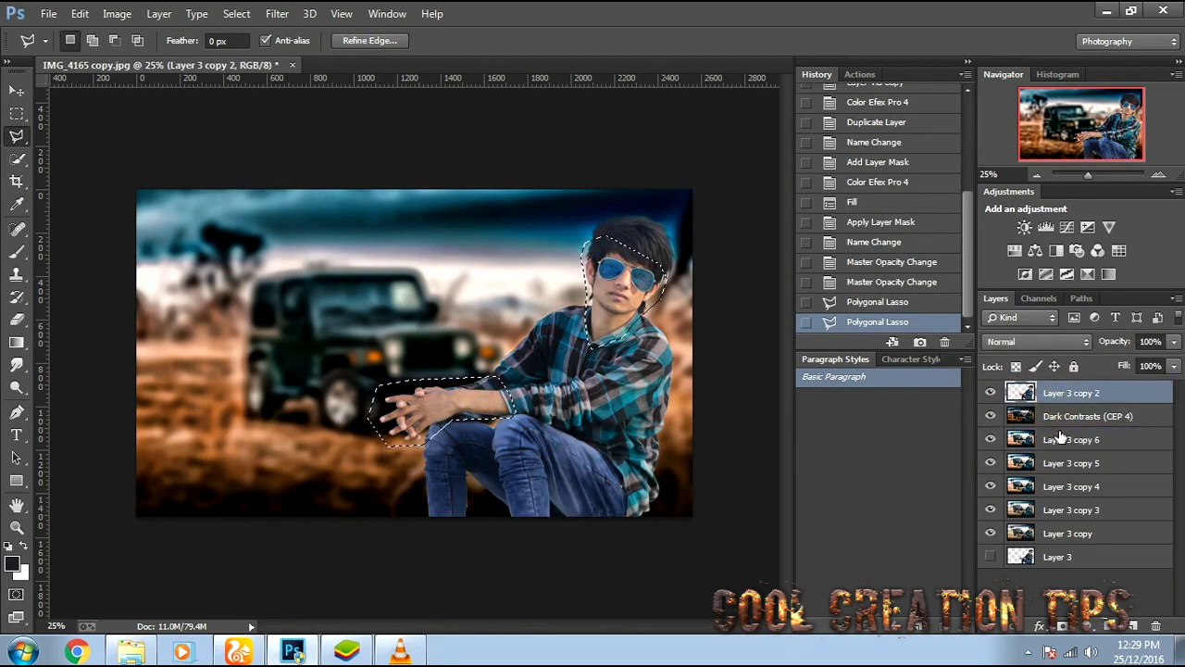
click(1061, 437)
key(ctrl+j)
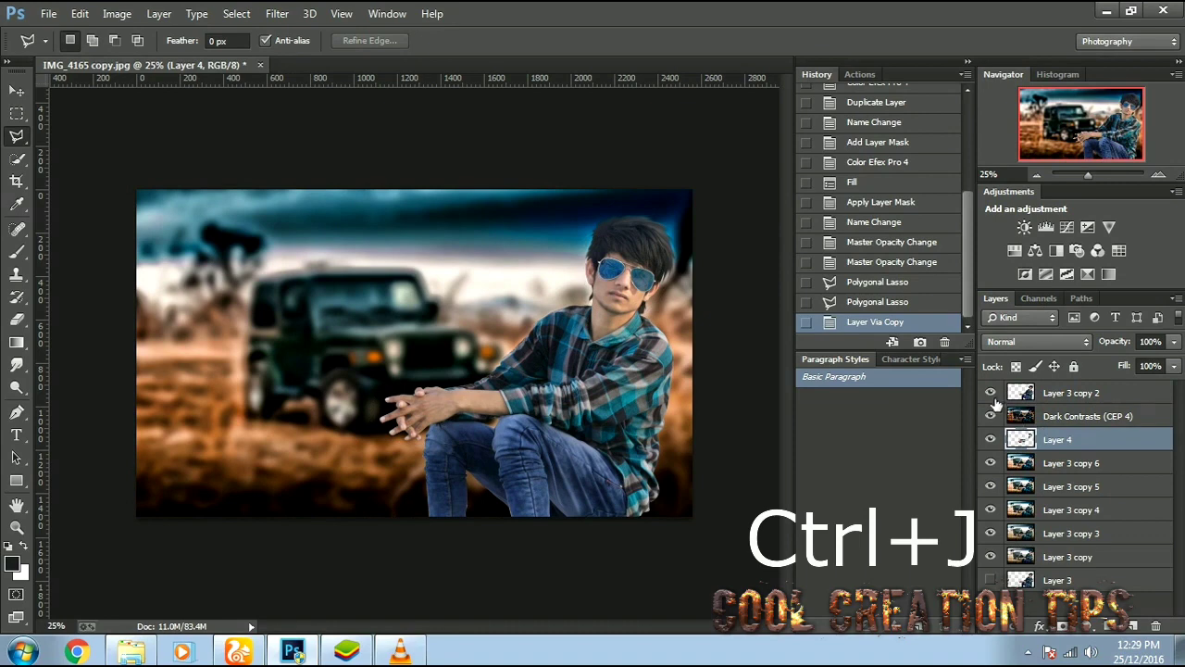
click(991, 392)
drag(1023, 440, 1014, 408)
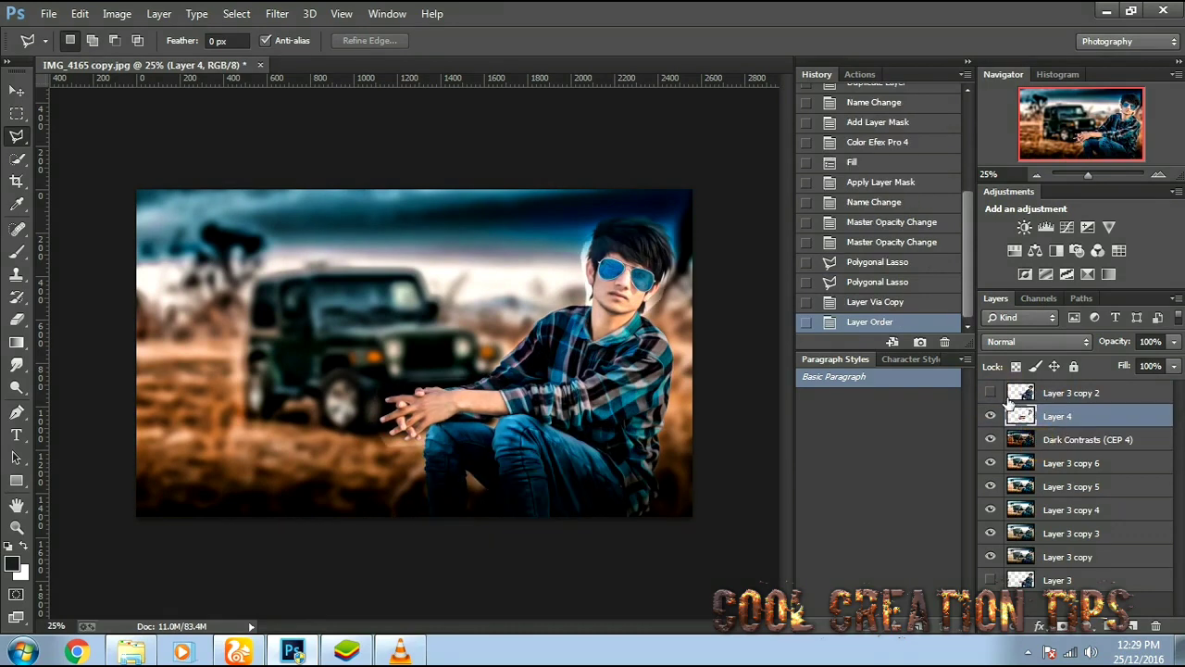
Load the transparency of Layer 3 copy 2 as a selection and copy Layer 4's face and hands within it to a new layer.
click(991, 392)
click(1044, 398)
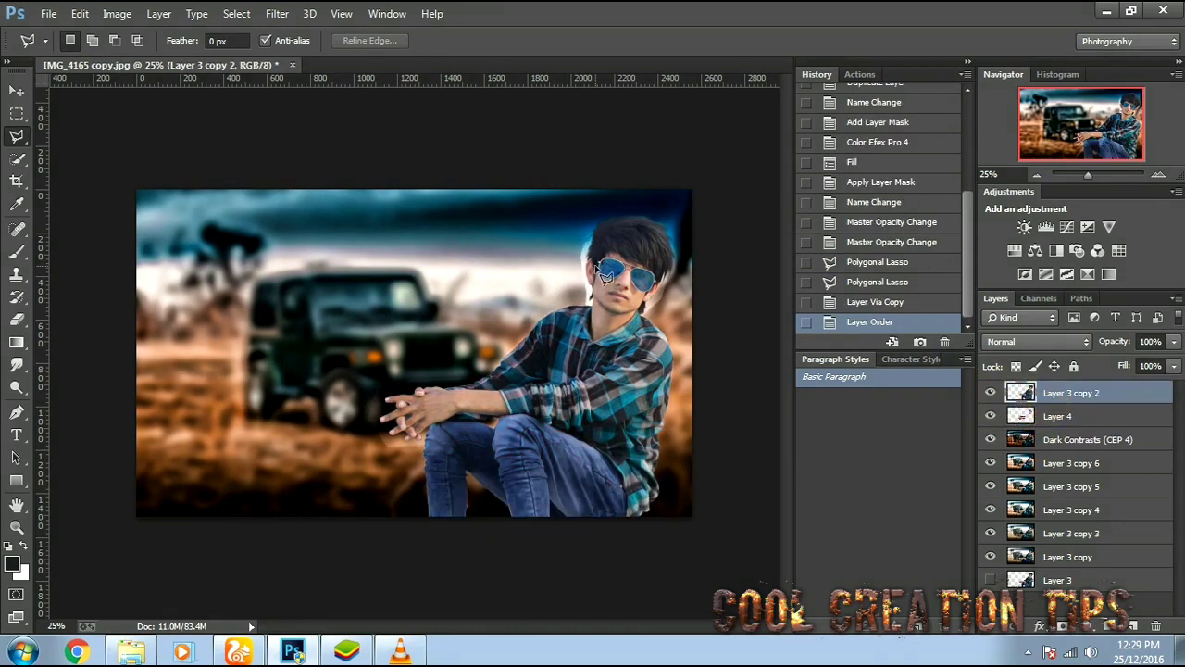
right_click(572, 242)
click(687, 482)
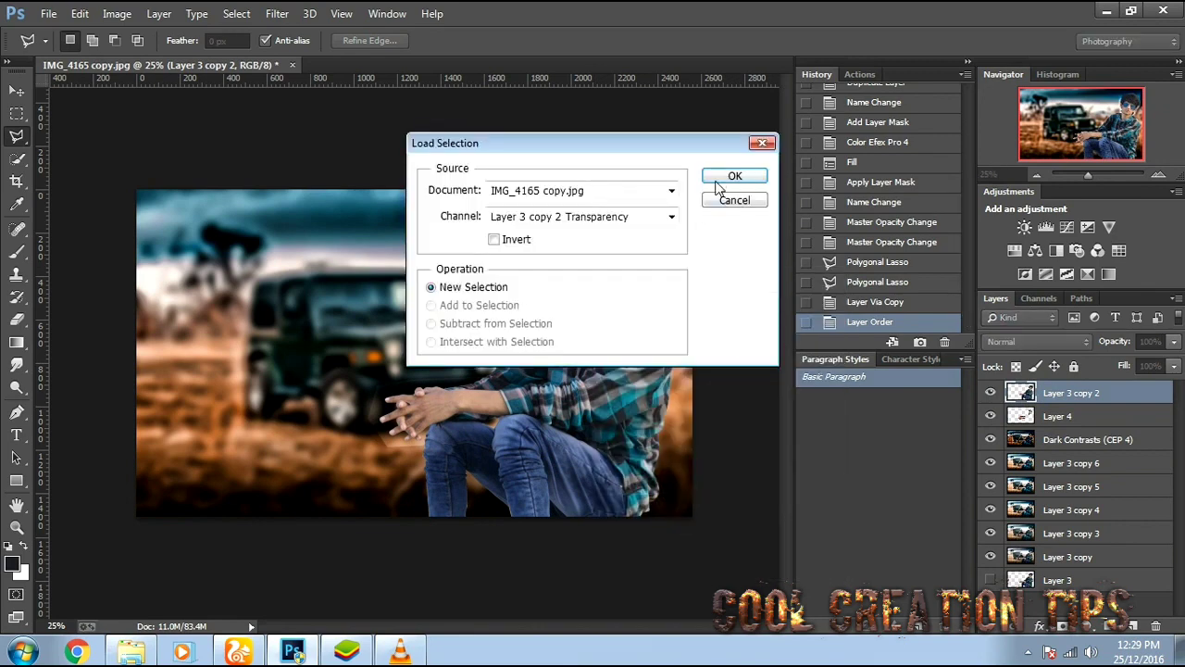
click(735, 176)
key(ctrl+j)
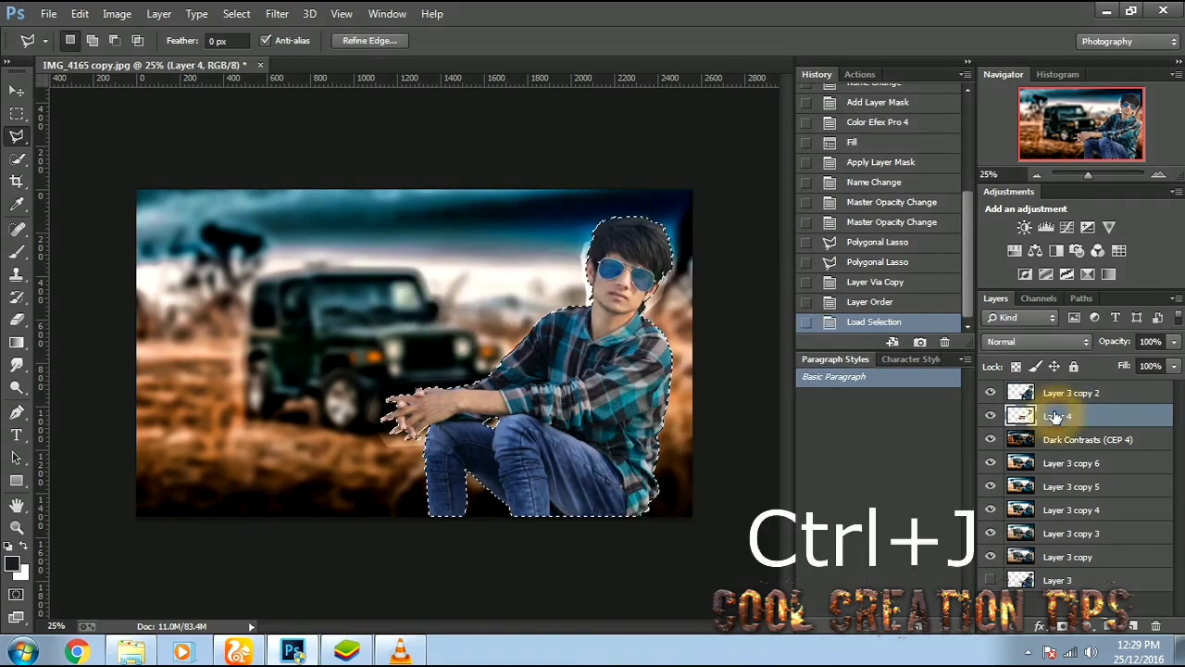
click(991, 393)
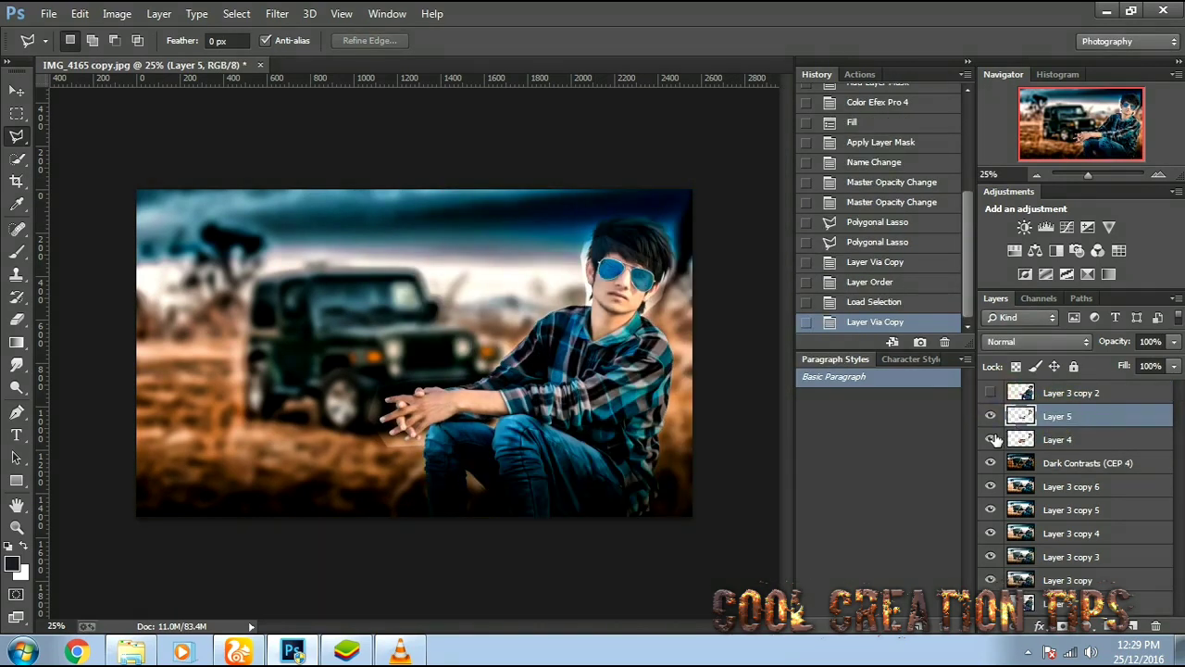
Hide and delete Layer 4, the untrimmed face and hands patch.
click(991, 439)
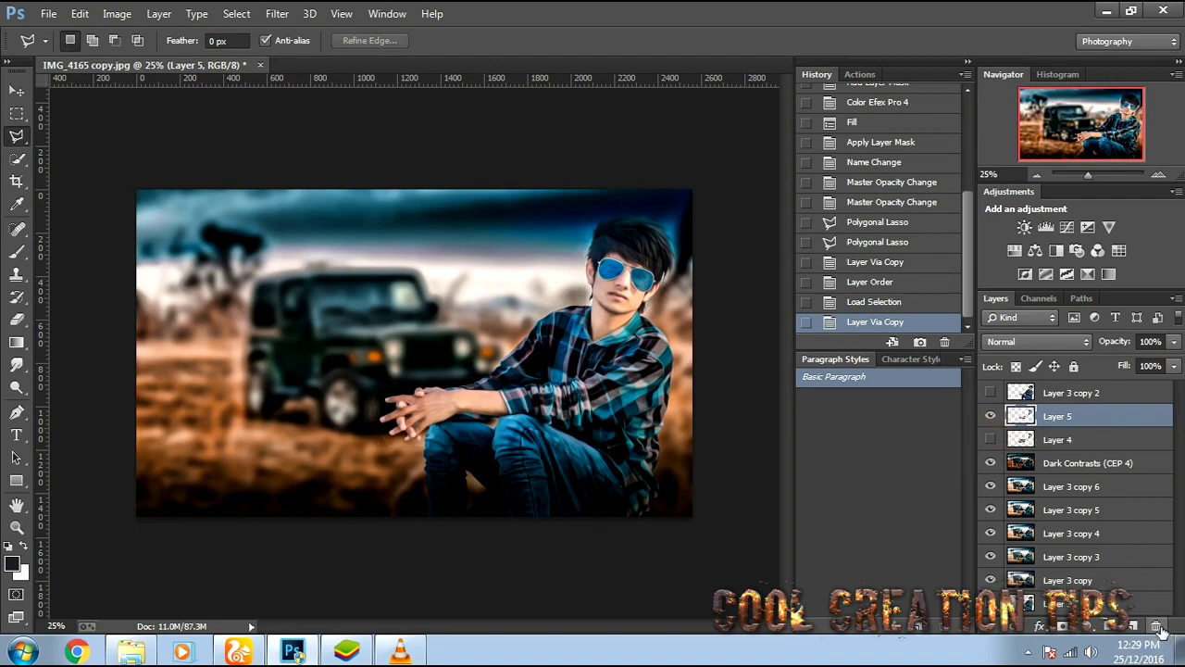
click(1065, 442)
click(1156, 626)
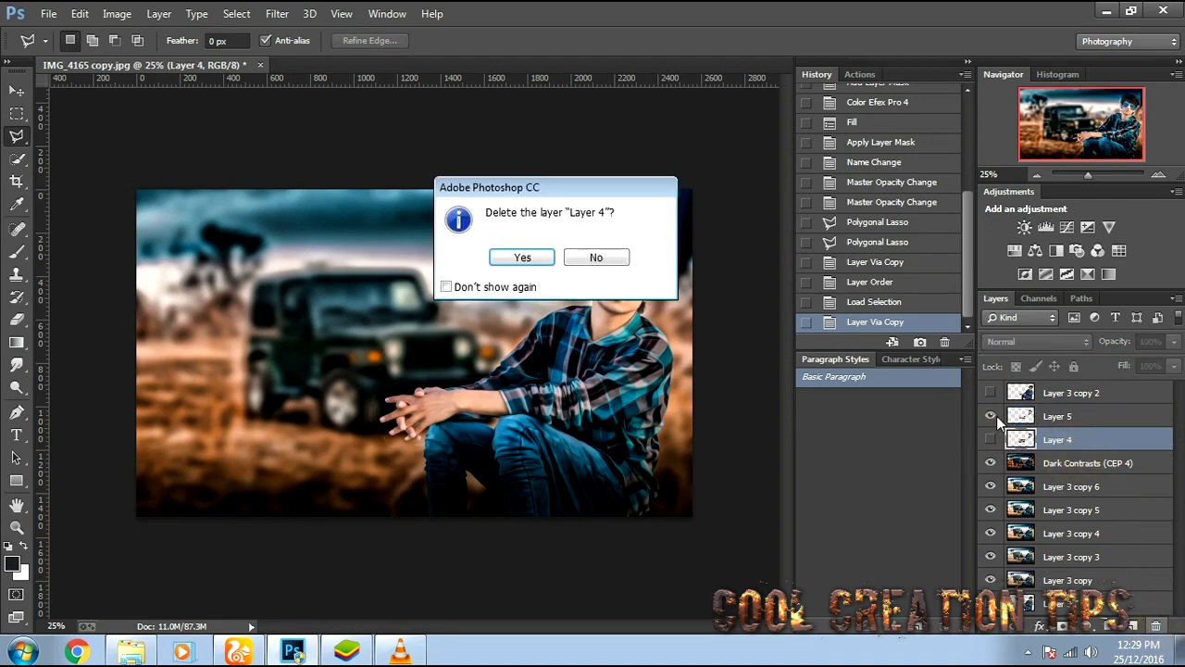
click(521, 259)
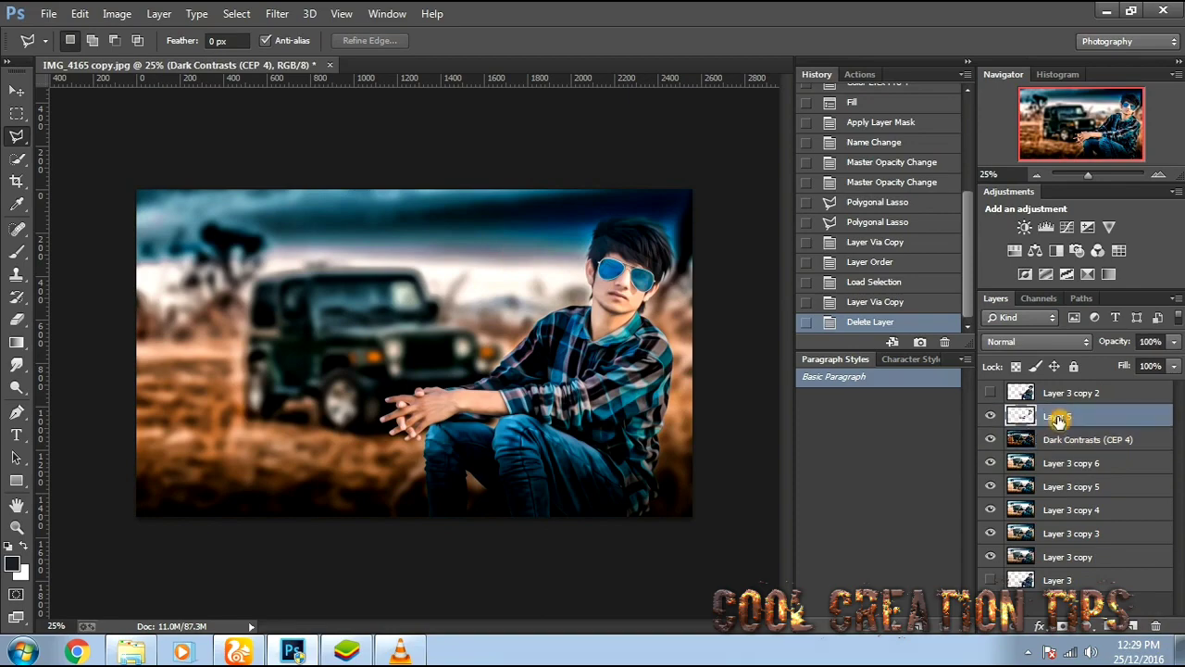
Set the Eraser to a 50 px brush with 100% flow on Layer 5 and start erasing the patch edge beside the man's ear.
key(ctrl+plus)
key(ctrl+plus)
key(ctrl+plus)
key(ctrl+plus)
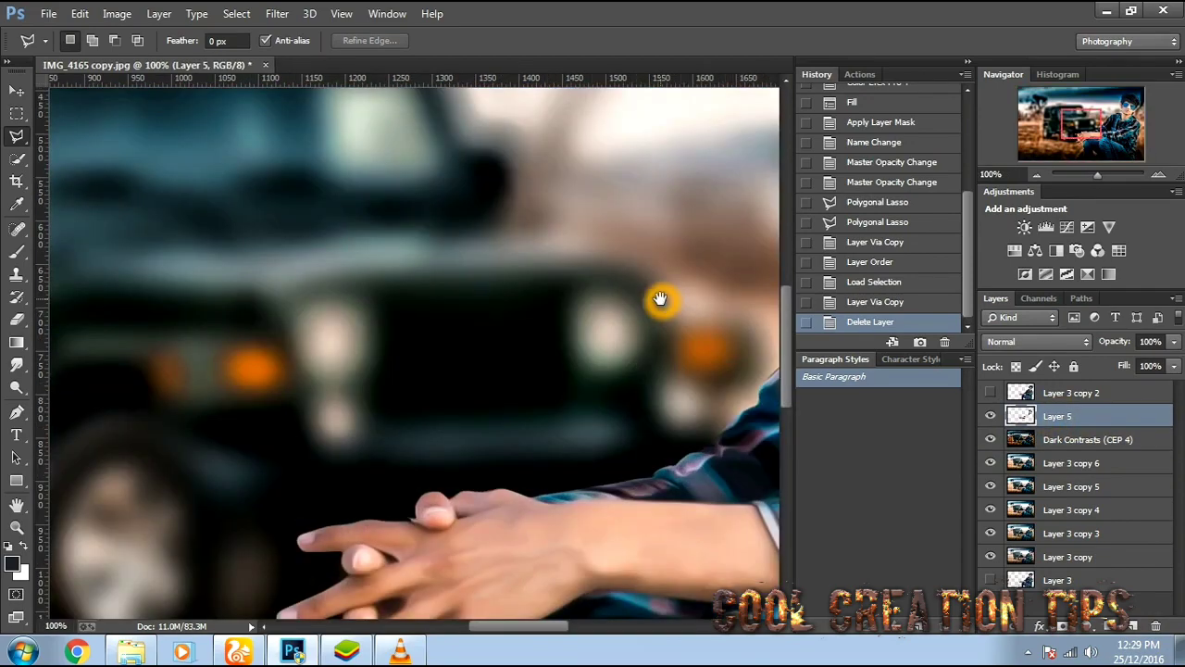
drag(661, 300, 384, 366)
key(ctrl+plus)
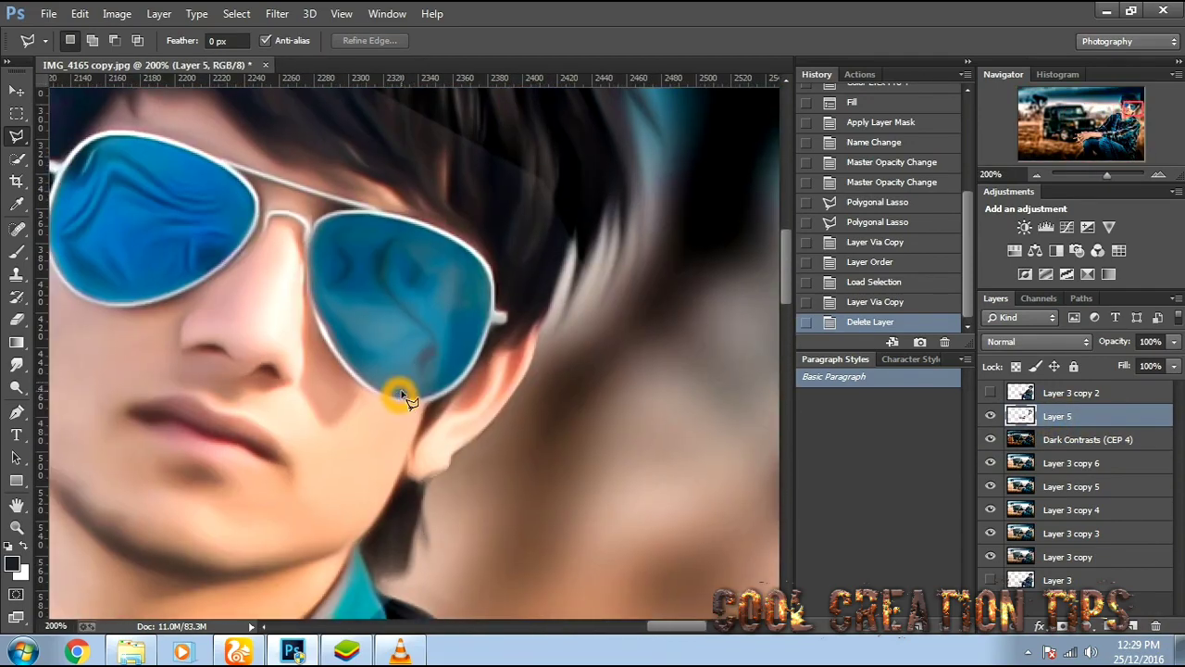
key(e)
key(bracketleft)
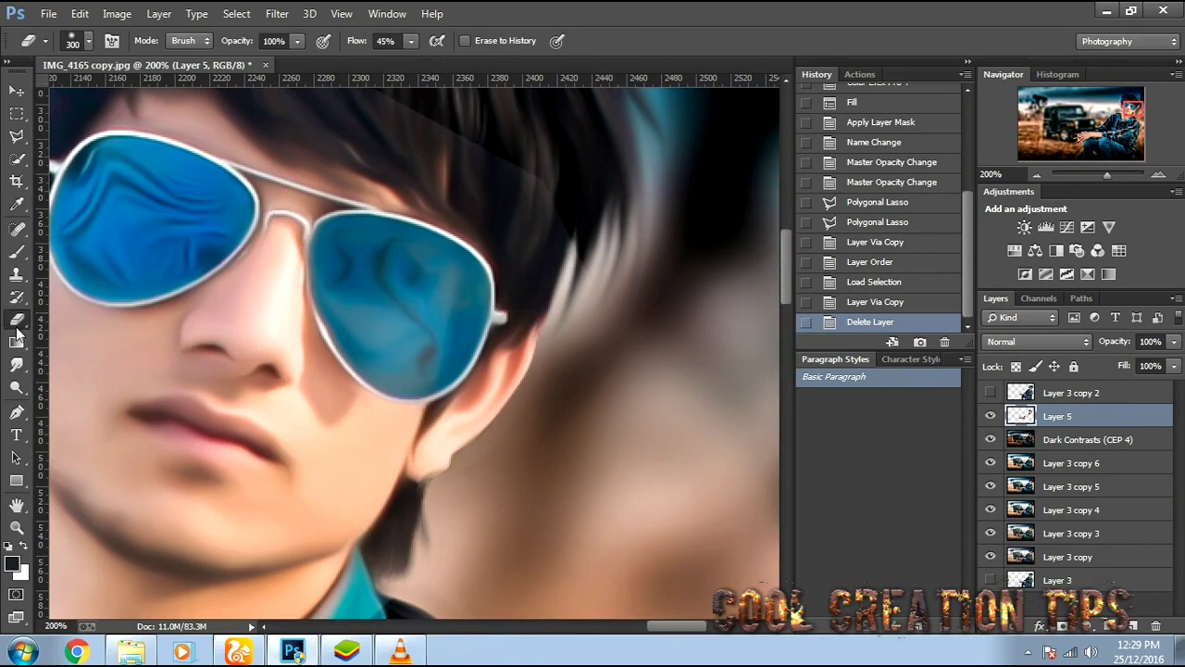
key(bracketleft)
key(bracketleft)
key(bracketleft)
key(bracketleft)
key(bracketleft)
key(bracketleft)
key(bracketleft)
key(bracketleft)
key(bracketleft)
key(bracketleft)
key(bracketleft)
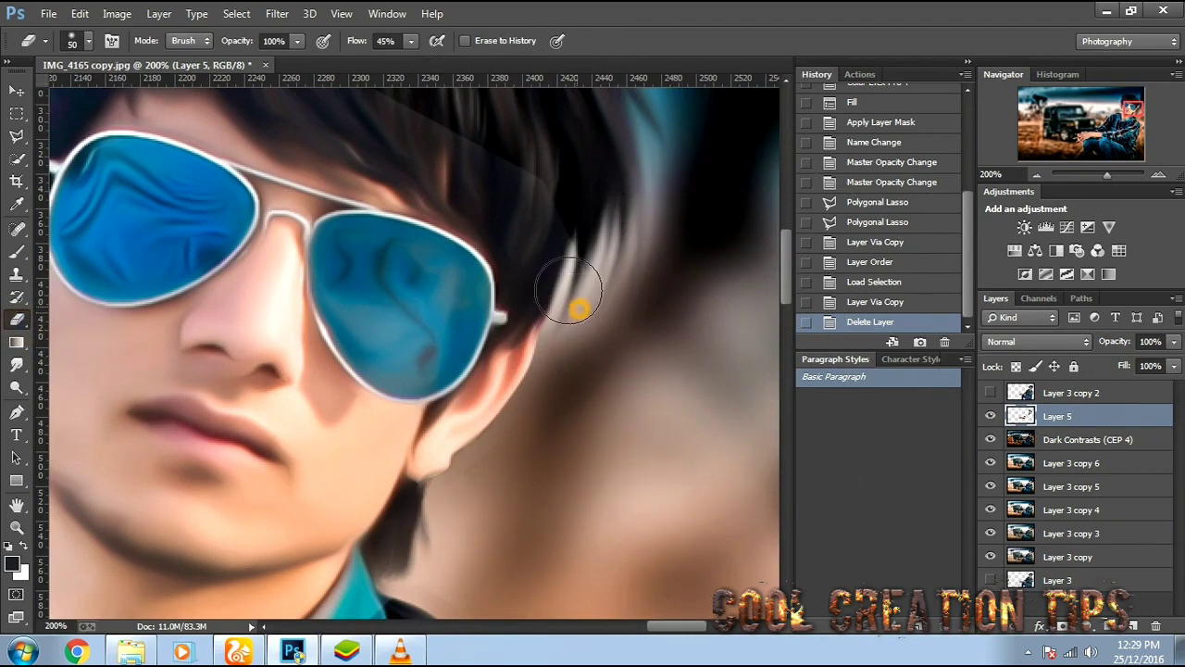
click(541, 293)
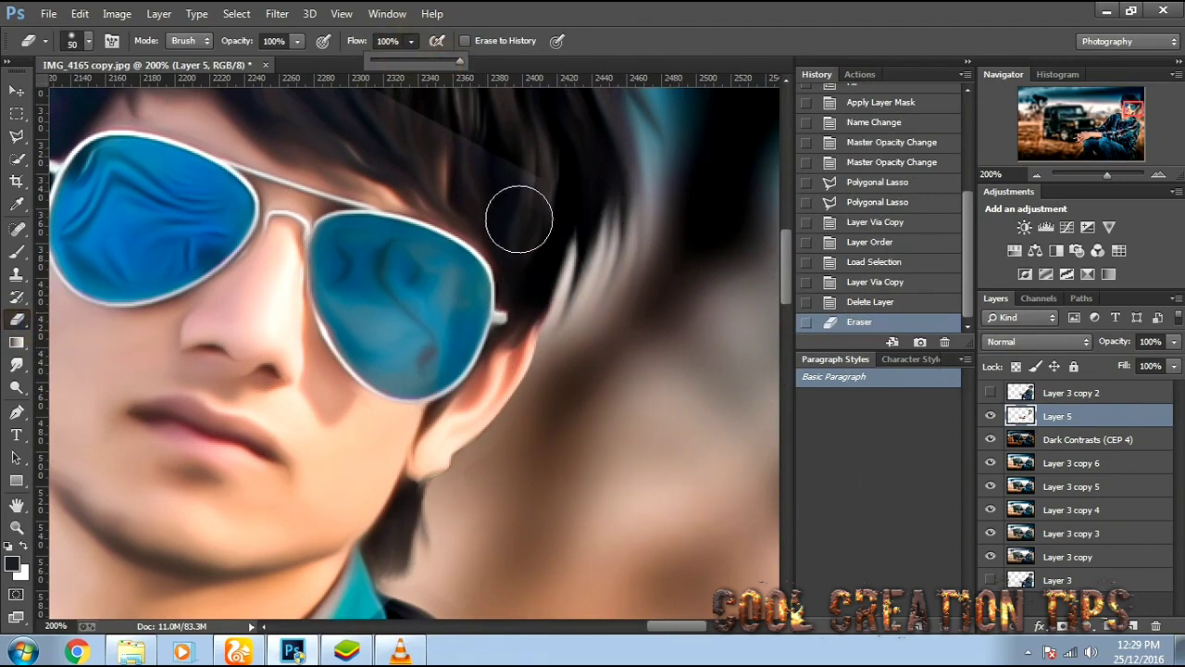
Erase the hard edges of the face patch across the man's hair and around his head.
mouse_move(531, 280)
mouse_down()
mouse_move(473, 226)
mouse_move(464, 246)
mouse_up()
mouse_move(430, 306)
mouse_down()
mouse_move(363, 265)
mouse_move(392, 359)
mouse_move(429, 304)
mouse_up()
mouse_move(363, 262)
mouse_down()
mouse_move(430, 276)
mouse_move(595, 437)
mouse_up()
mouse_move(618, 370)
mouse_down()
mouse_move(478, 255)
mouse_move(424, 286)
mouse_move(404, 211)
mouse_up()
drag(434, 225, 516, 241)
drag(374, 163, 615, 330)
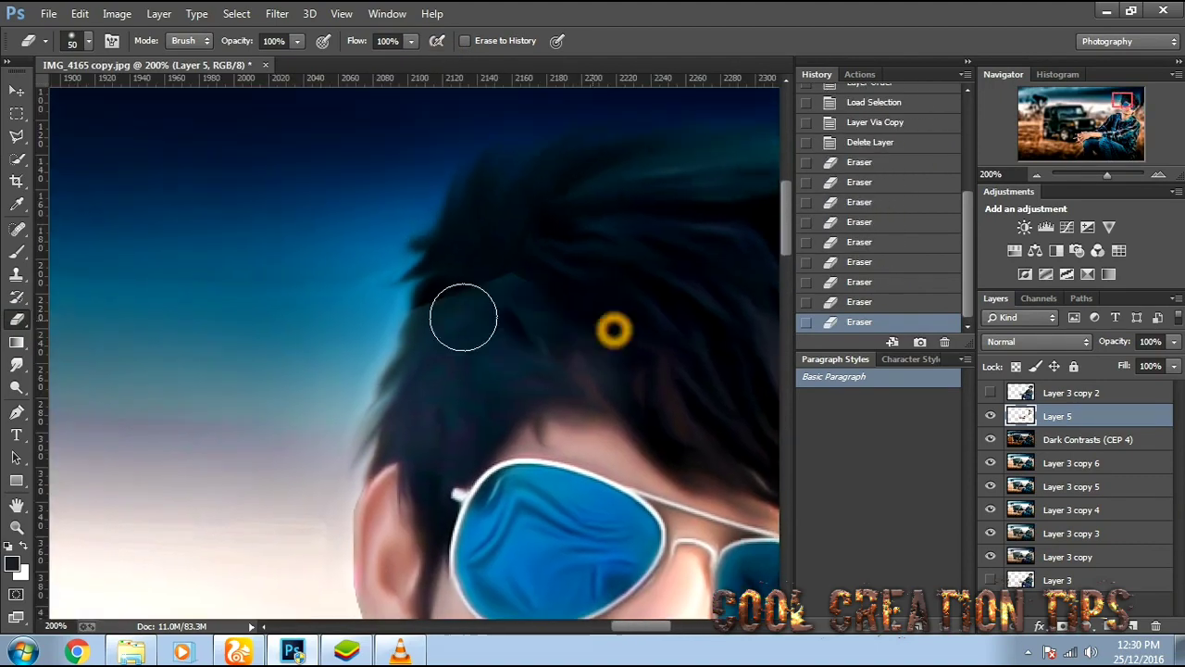
drag(464, 318, 382, 360)
mouse_move(383, 363)
mouse_down()
mouse_move(412, 437)
mouse_move(500, 349)
mouse_up()
drag(499, 352, 441, 460)
drag(587, 315, 619, 119)
drag(479, 450, 540, 251)
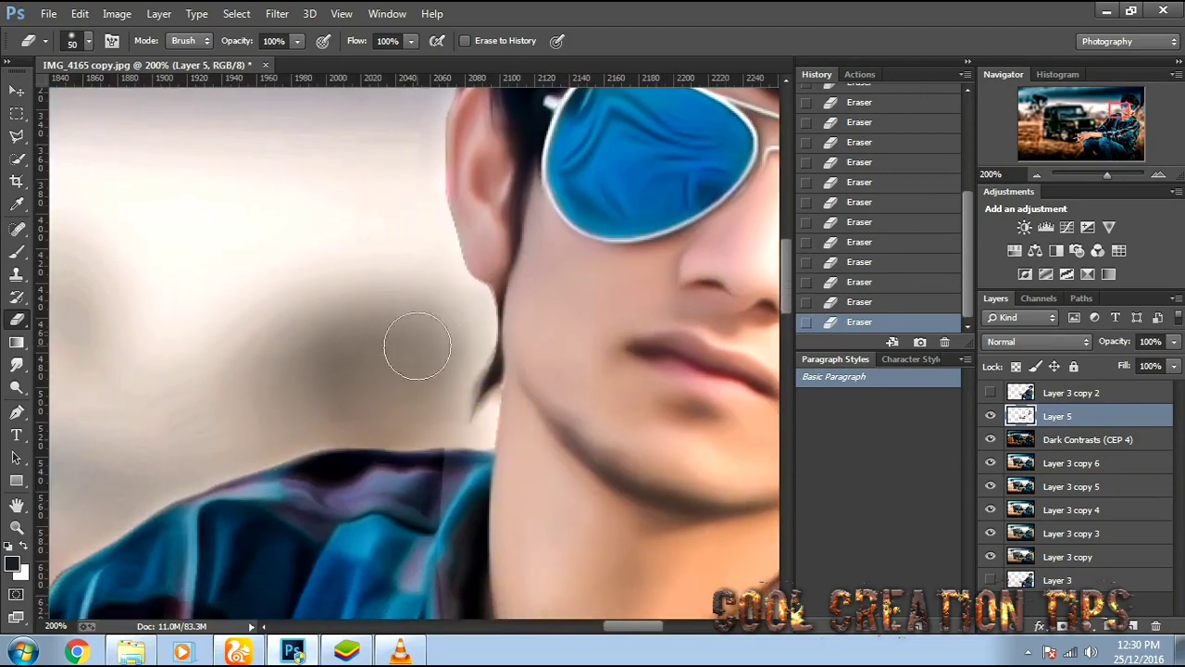
Erase the face patch's remaining hard edges over the shirt shoulder and collar.
mouse_move(450, 513)
mouse_down()
mouse_move(437, 492)
mouse_move(427, 273)
mouse_up()
mouse_move(519, 534)
mouse_down()
mouse_move(682, 453)
mouse_move(694, 412)
mouse_up()
drag(630, 488, 458, 522)
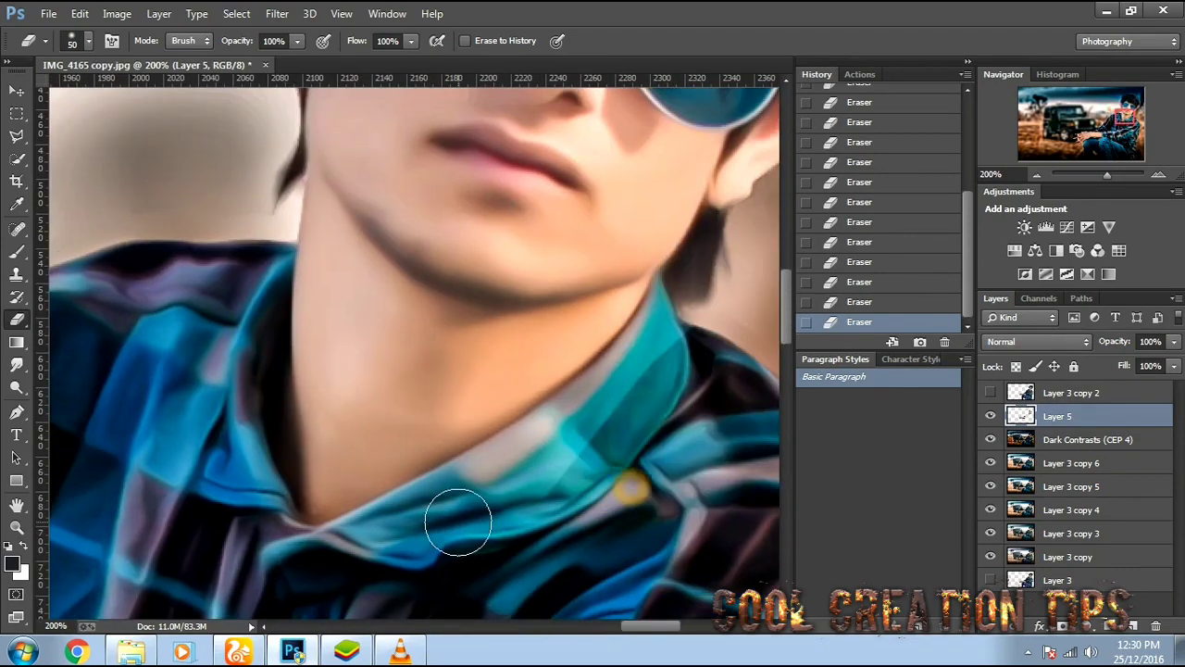
key(ctrl+minus)
key(ctrl+minus)
key(ctrl+minus)
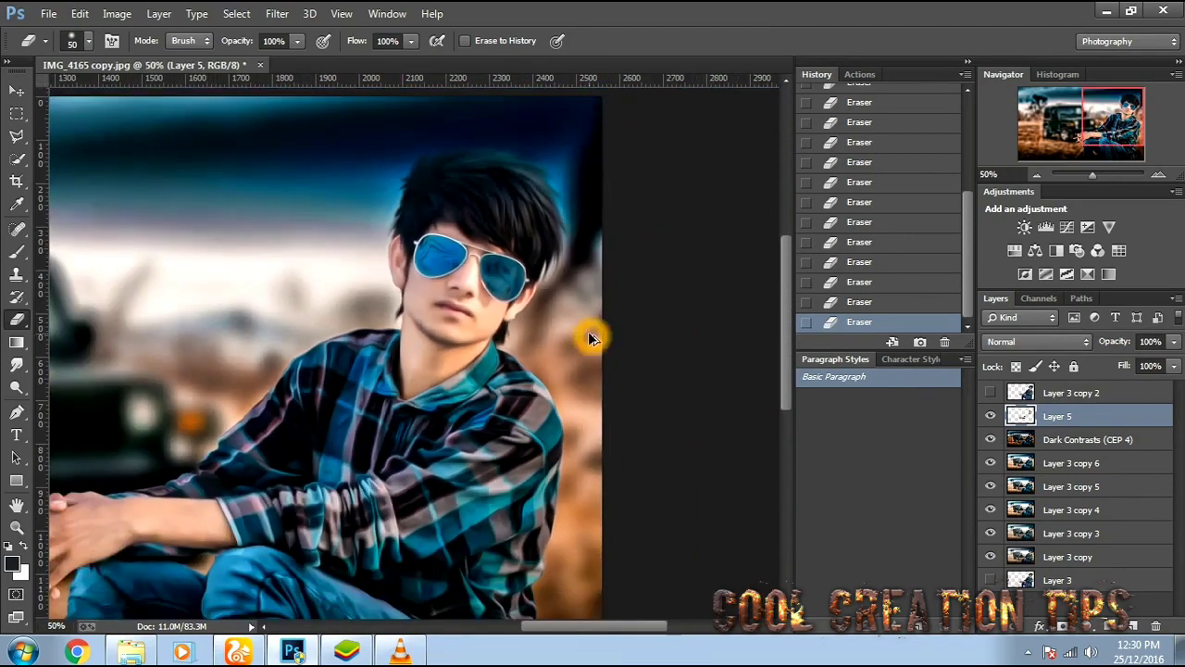
Erase the hard edges of the hands patch over the jeans, forearm and shirt sleeve.
key(ctrl+plus)
key(ctrl+plus)
key(ctrl+plus)
mouse_move(269, 504)
mouse_down()
mouse_move(448, 291)
mouse_move(485, 222)
mouse_up()
mouse_move(215, 419)
mouse_down()
mouse_move(293, 603)
mouse_move(456, 416)
mouse_up()
drag(283, 463, 654, 480)
drag(335, 482, 544, 390)
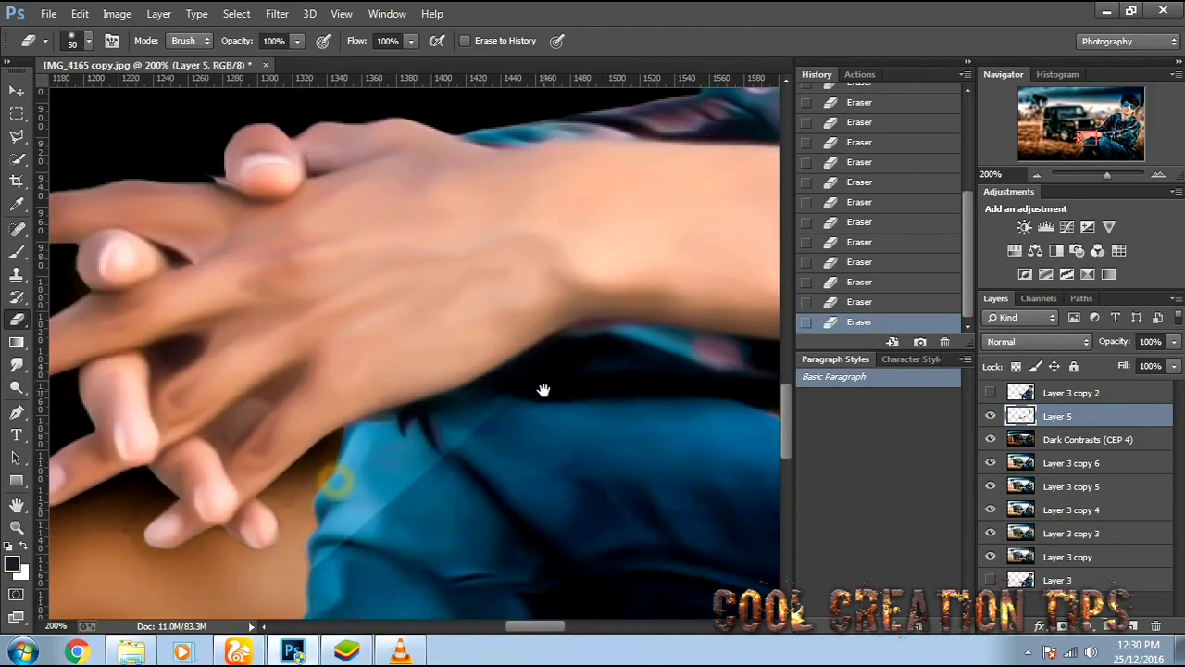
drag(333, 448, 651, 389)
drag(771, 137, 553, 389)
drag(675, 297, 398, 347)
drag(698, 346, 384, 320)
Set Layer 5's opacity to 82%, duplicate it and hide the duplicate.
key(ctrl+minus)
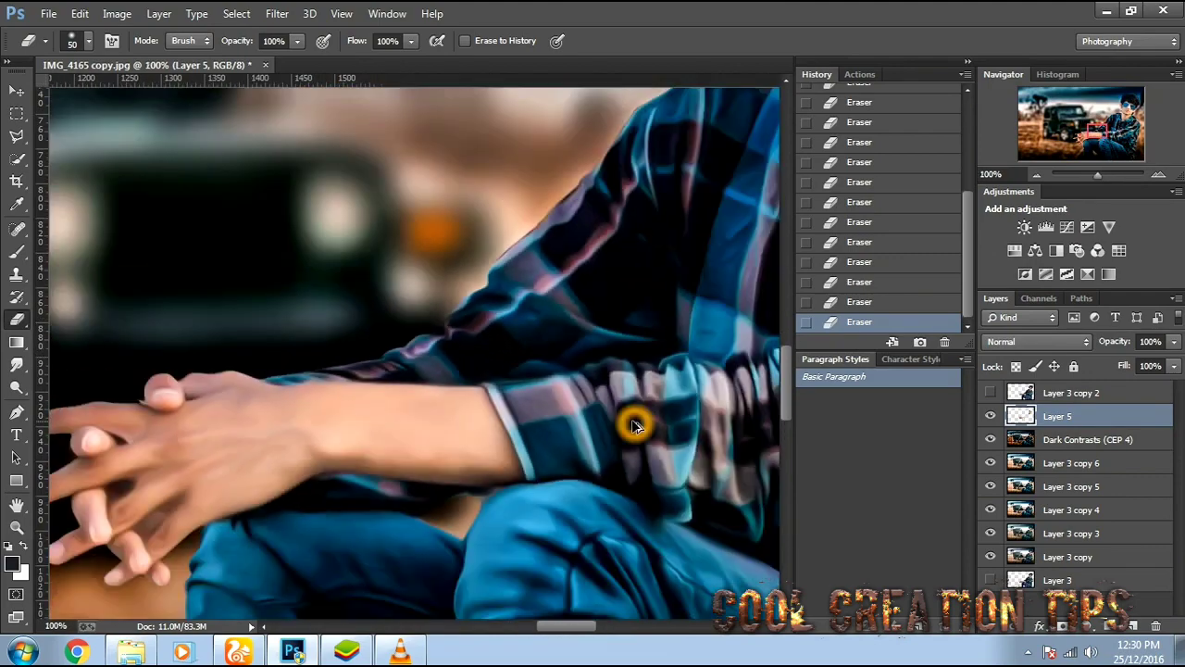
key(ctrl+minus)
key(ctrl+minus)
key(ctrl+minus)
key(ctrl+minus)
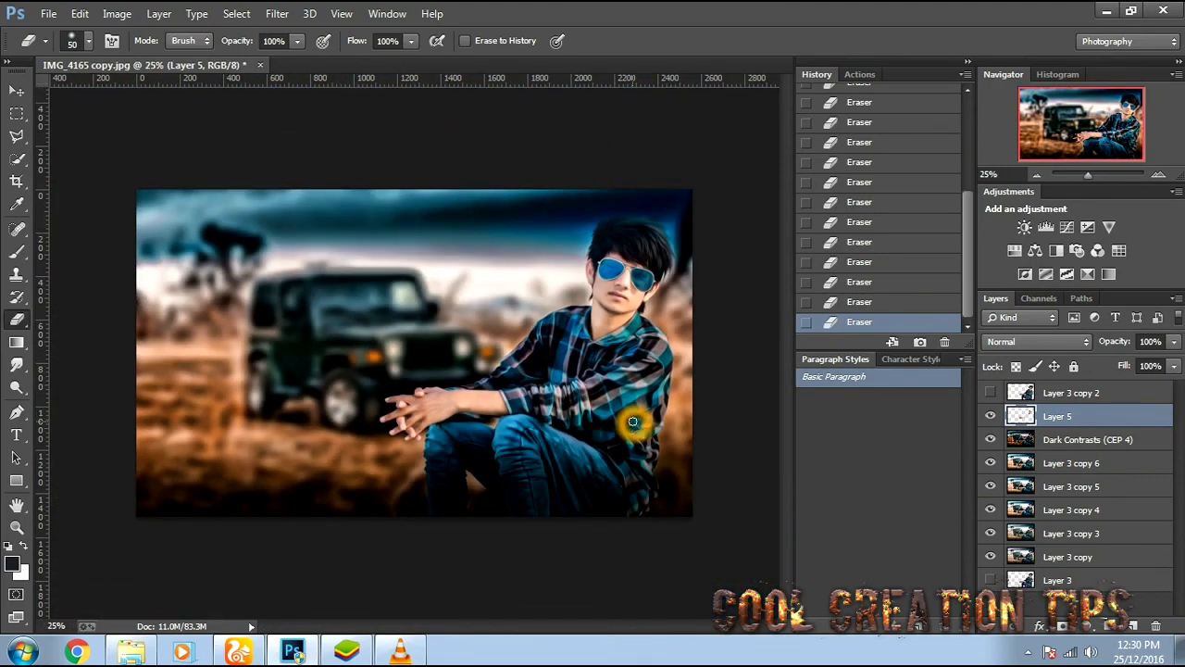
click(1174, 342)
drag(1174, 362, 1159, 365)
key(ctrl+j)
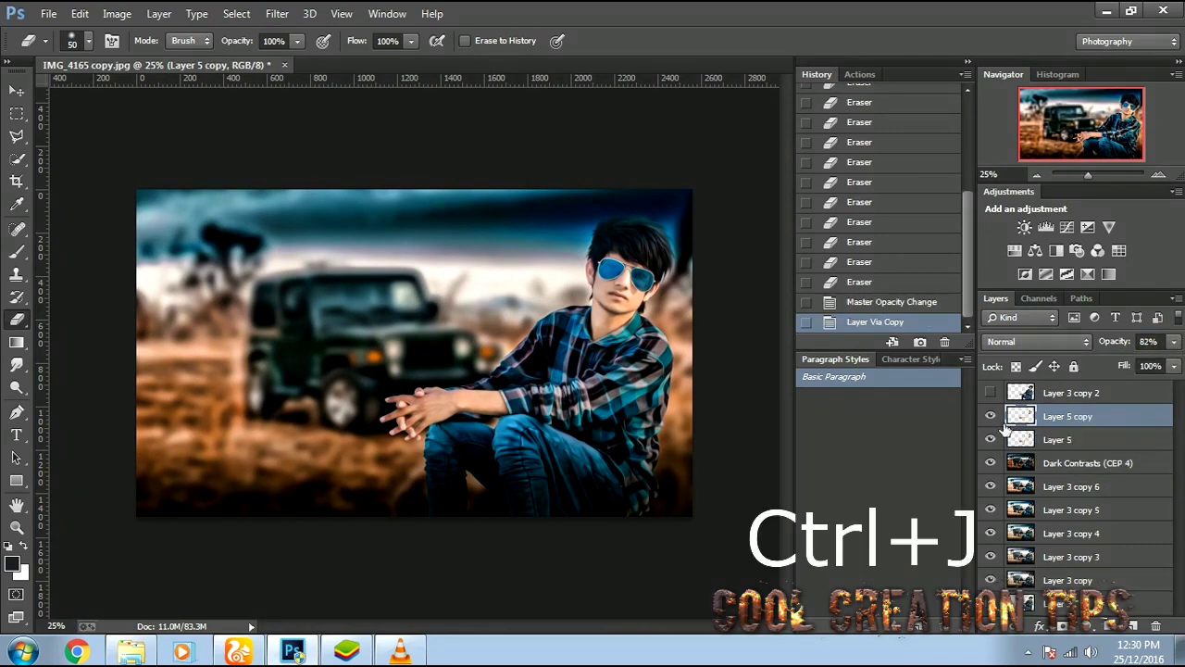
click(990, 416)
Merge all visible layers into the Dark Contrasts layer and duplicate the merged layer.
click(1059, 468)
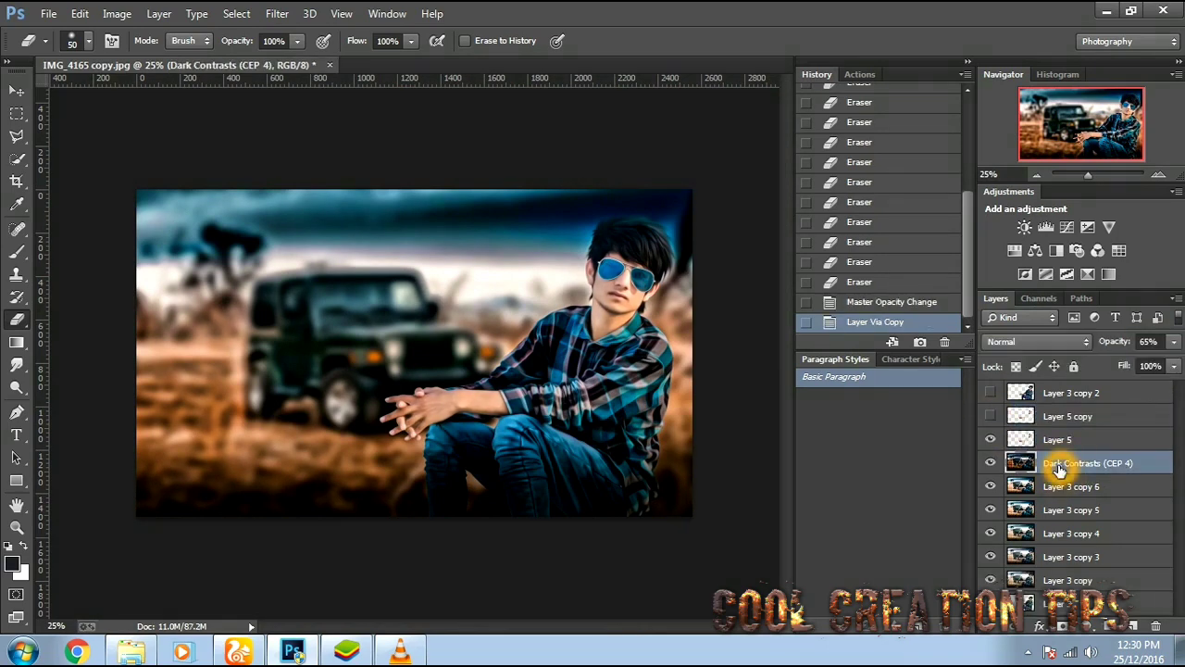
key(ctrl+shift+e)
key(ctrl+j)
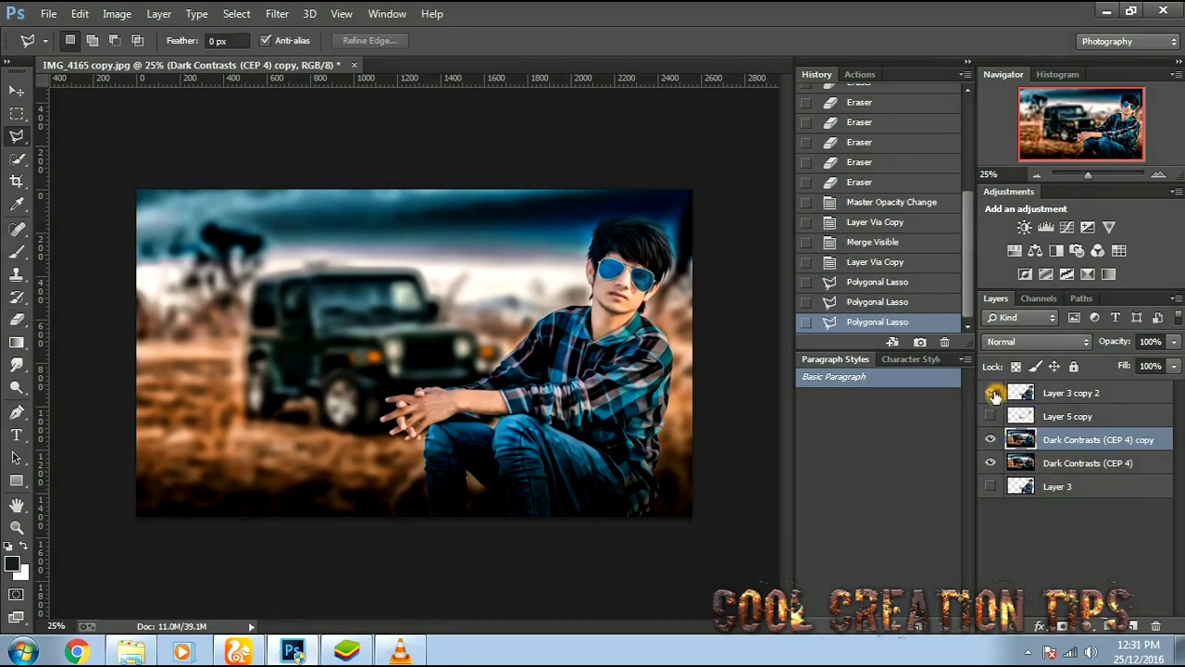
Copy the man from the Dark Contrasts copy to a new layer using Layer 3 copy 2's transparency selection, leaving Layer 3 copy 2 hidden.
click(992, 394)
click(1065, 393)
right_click(586, 370)
click(648, 272)
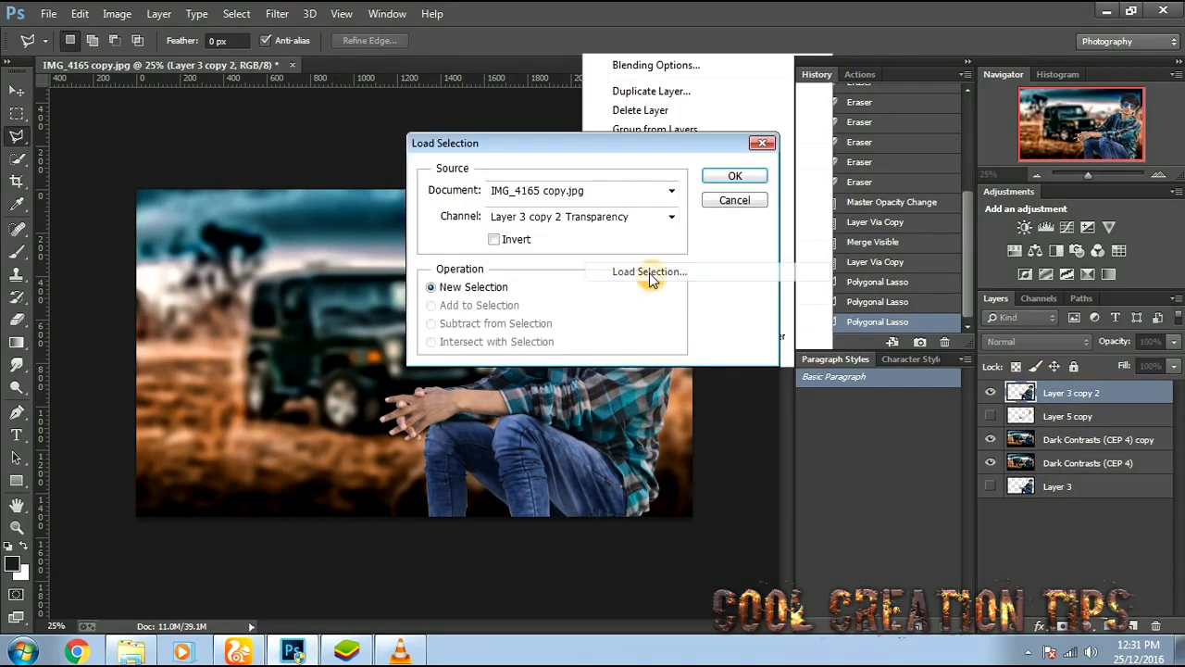
click(750, 177)
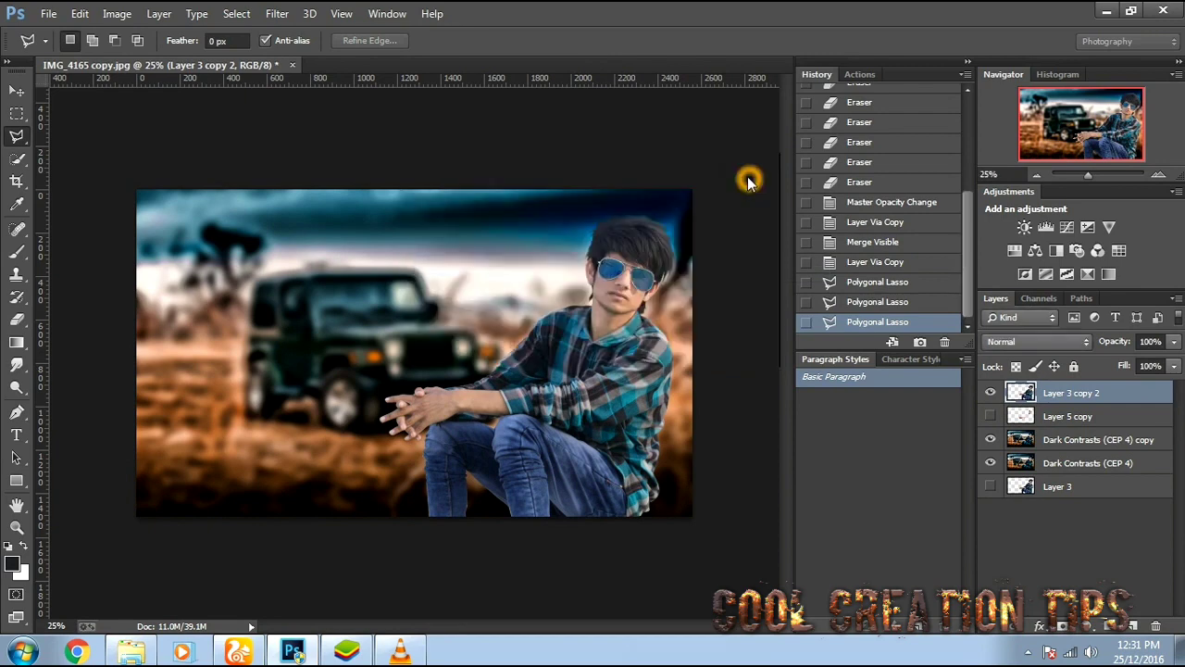
click(1028, 440)
key(ctrl+j)
click(991, 393)
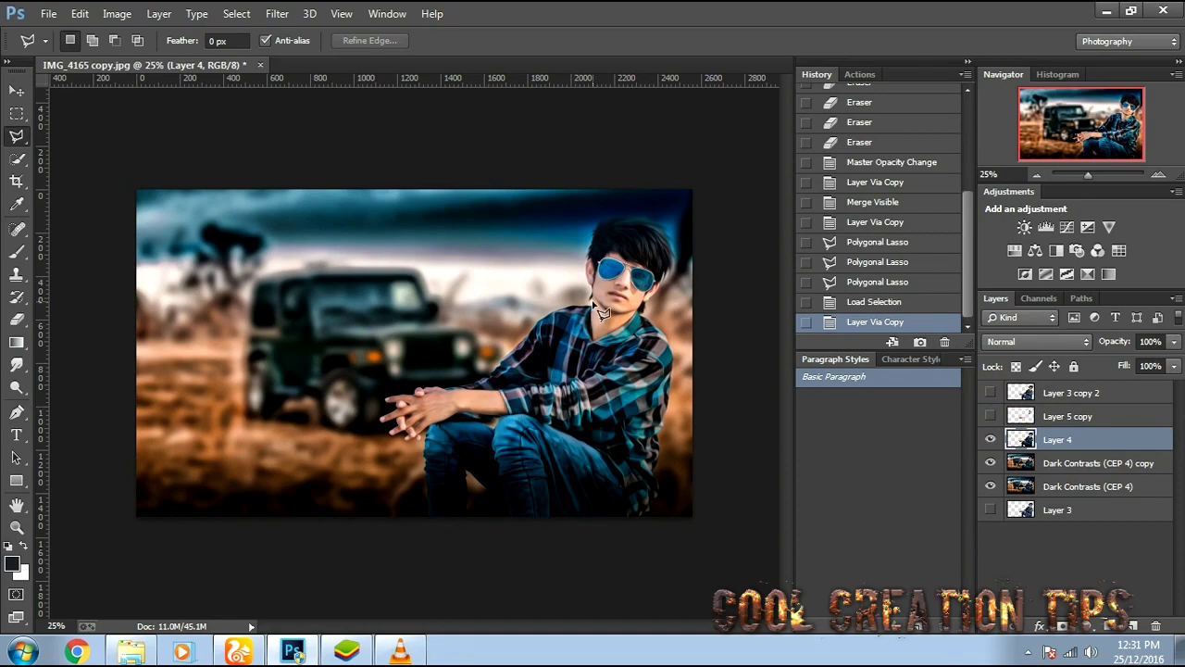
key(ctrl+plus)
key(ctrl+plus)
key(ctrl+plus)
key(ctrl+plus)
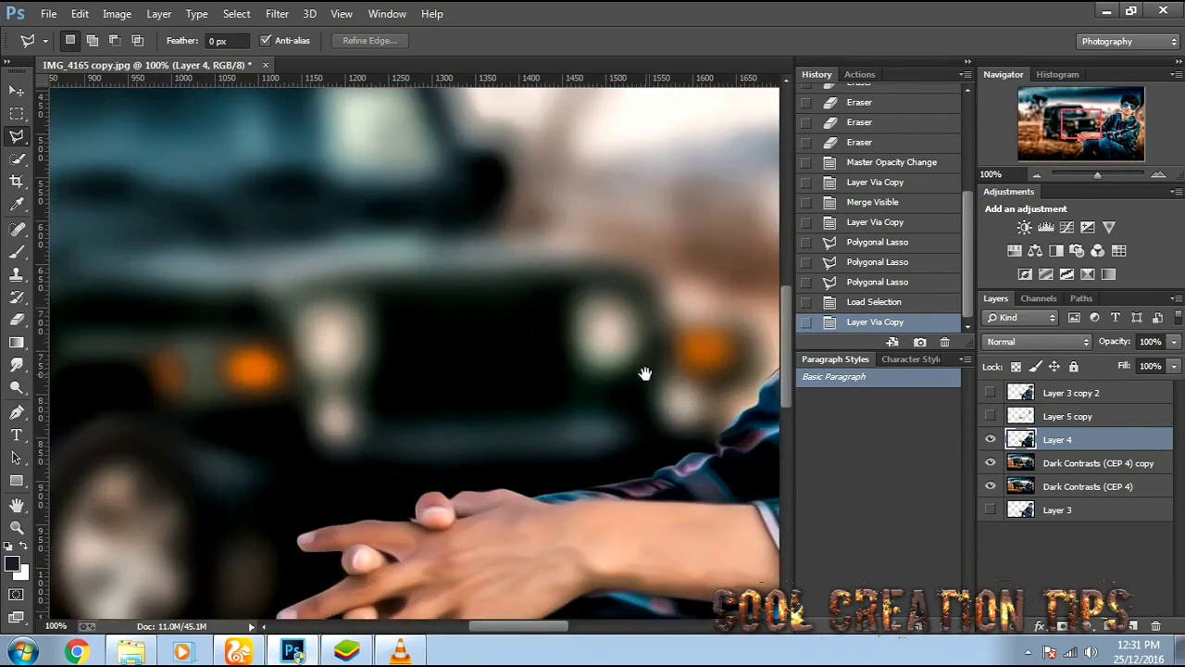
drag(644, 374, 375, 288)
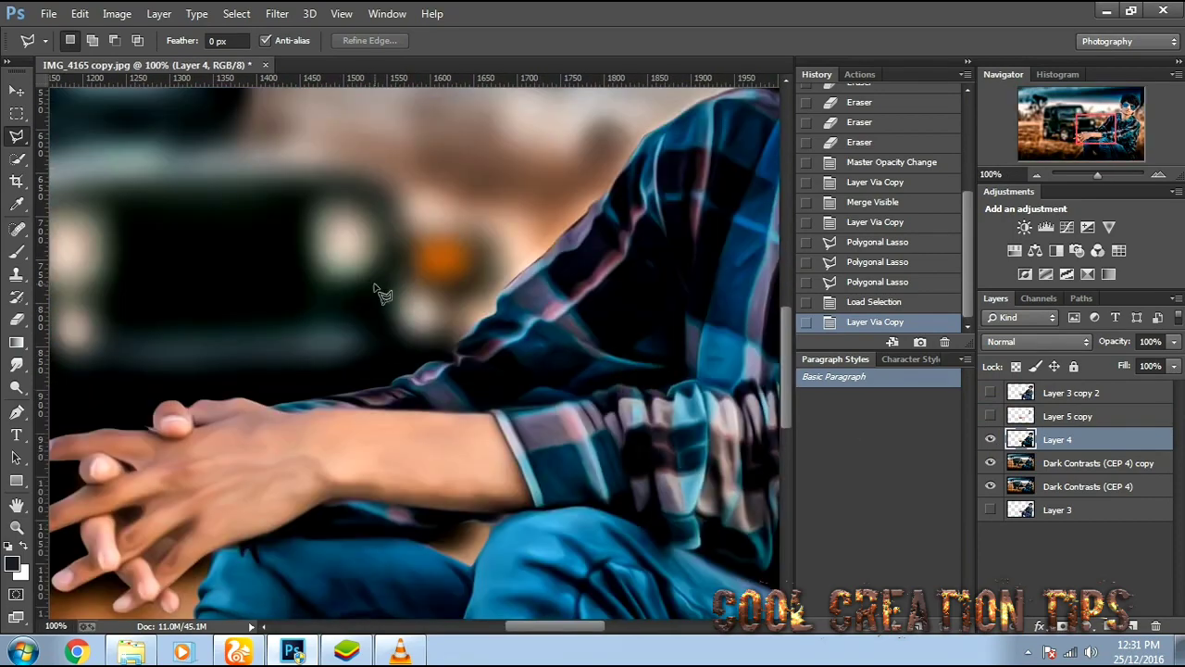
key(ctrl+i)
key(ctrl+i)
key(ctrl+minus)
drag(476, 327, 238, 460)
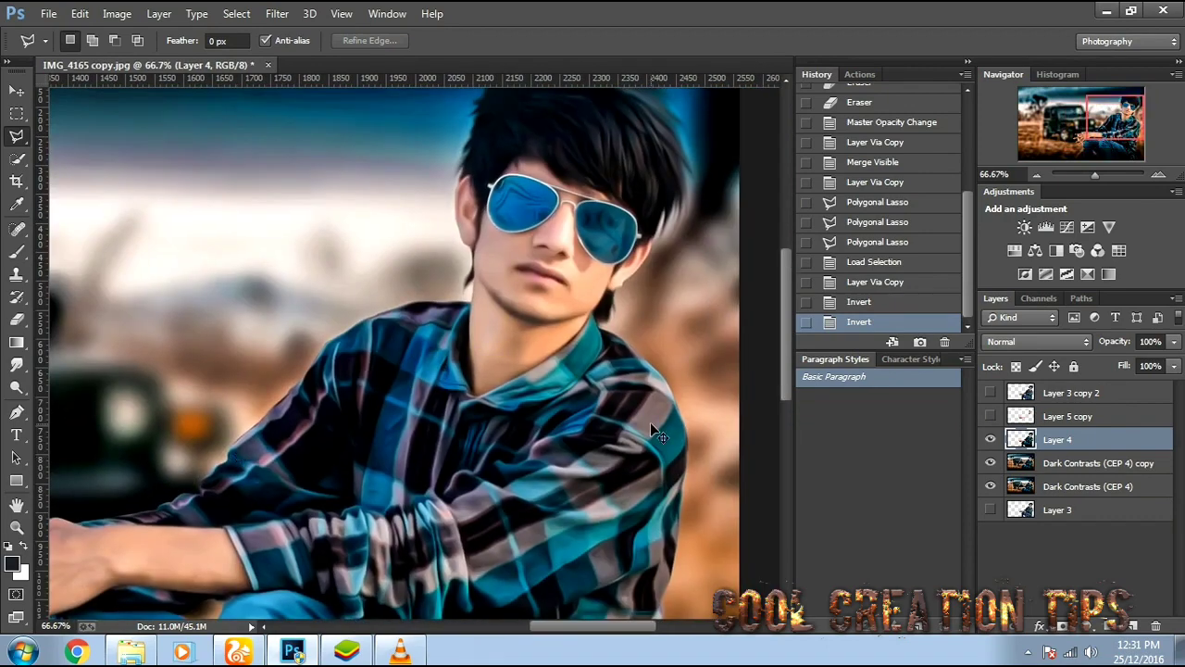
key(ctrl+minus)
key(ctrl+minus)
key(ctrl+minus)
Shift Layer 4's hue with Hue/Saturation to turn the plaid shirt yellow-green.
key(ctrl+u)
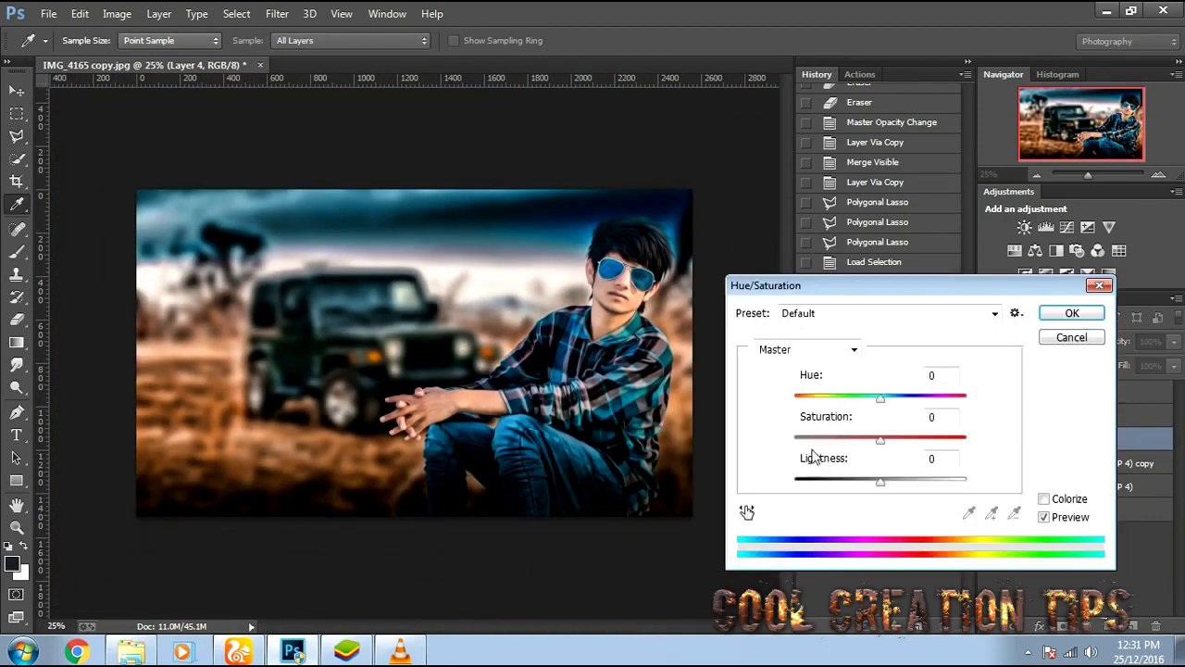
drag(856, 405, 811, 404)
key(Return)
Erase Layer 4's recoloring over the front leg of the jeans and the fingertips with a large soft eraser.
click(17, 320)
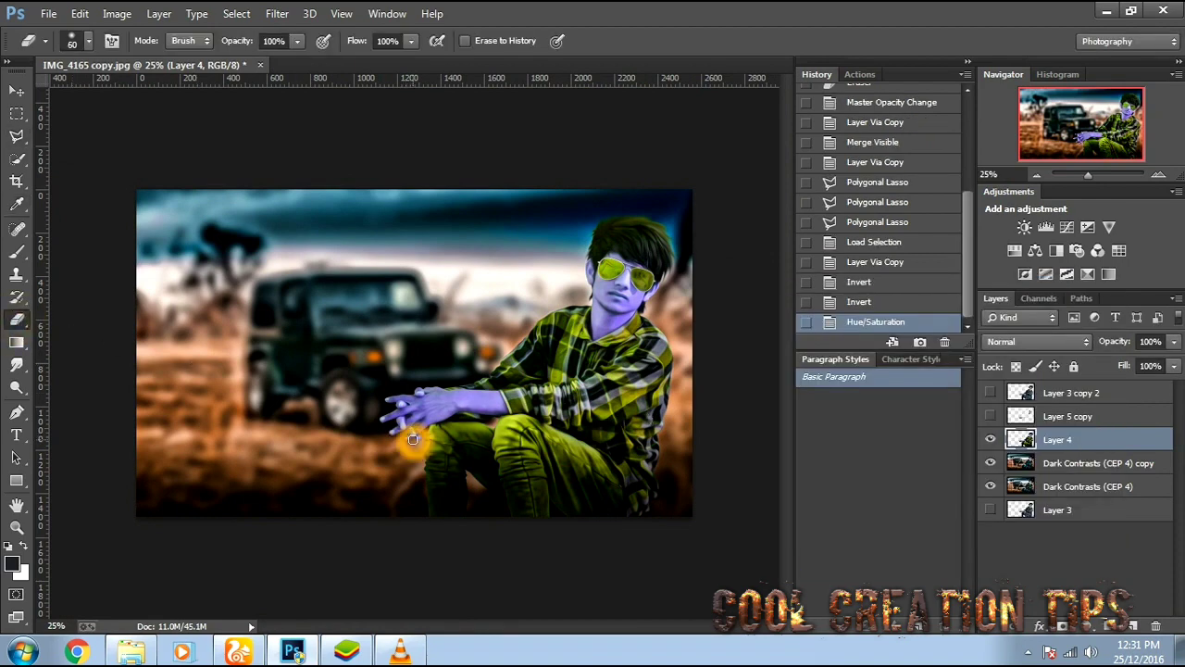
key(bracketleft)
key(bracketleft)
mouse_move(430, 448)
mouse_down()
mouse_move(436, 484)
mouse_move(390, 399)
mouse_up()
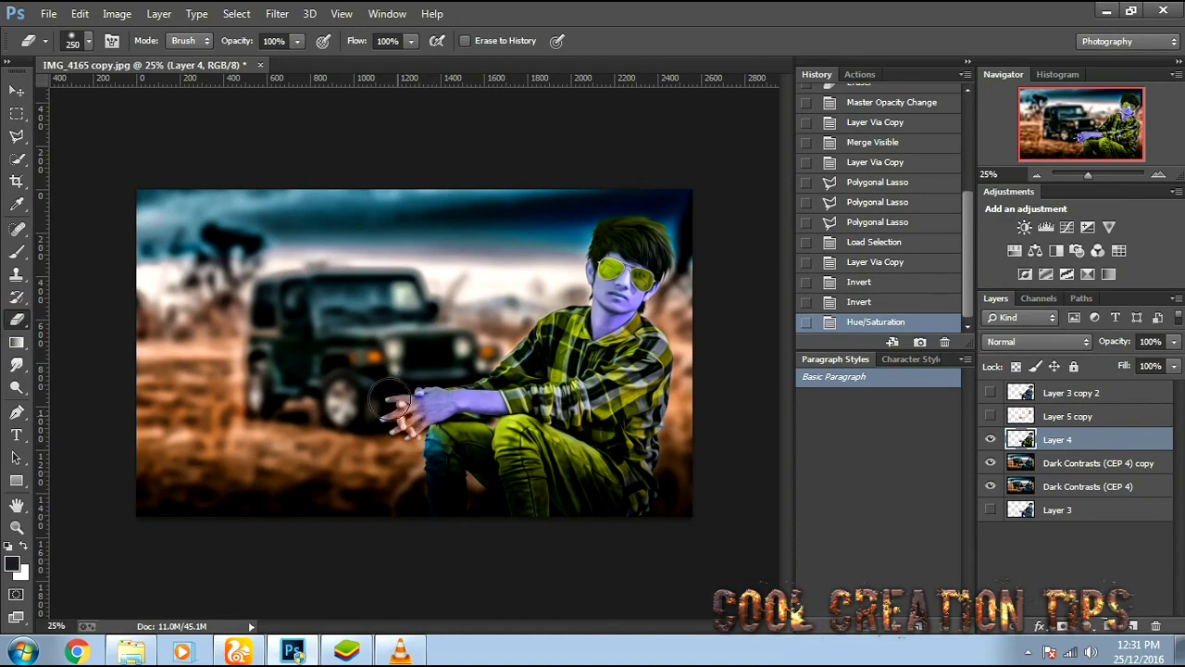
mouse_move(465, 453)
mouse_down()
mouse_move(444, 434)
mouse_move(468, 472)
mouse_move(516, 505)
mouse_move(496, 454)
mouse_move(502, 492)
mouse_move(506, 448)
mouse_move(285, 280)
mouse_move(475, 438)
mouse_move(437, 206)
mouse_up()
key(bracketleft)
key(bracketleft)
key(bracketleft)
key(bracketleft)
key(bracketright)
key(bracketright)
key(bracketright)
key(bracketright)
click(505, 449)
Erase the green tint from the knee and shin of the jeans' near leg.
key(ctrl+plus)
key(ctrl+plus)
key(ctrl+plus)
key(ctrl+plus)
key(bracketleft)
mouse_move(447, 377)
mouse_down()
mouse_move(459, 290)
mouse_move(425, 352)
mouse_move(652, 469)
mouse_up()
mouse_move(658, 465)
mouse_down()
mouse_move(467, 511)
mouse_move(479, 539)
mouse_move(572, 508)
mouse_up()
Erase the remaining green tint from the jeans' thigh along the shirt hem with a smaller eraser of about 80 px.
key(bracketleft)
key(bracketleft)
key(bracketleft)
key(bracketleft)
key(bracketleft)
key(bracketleft)
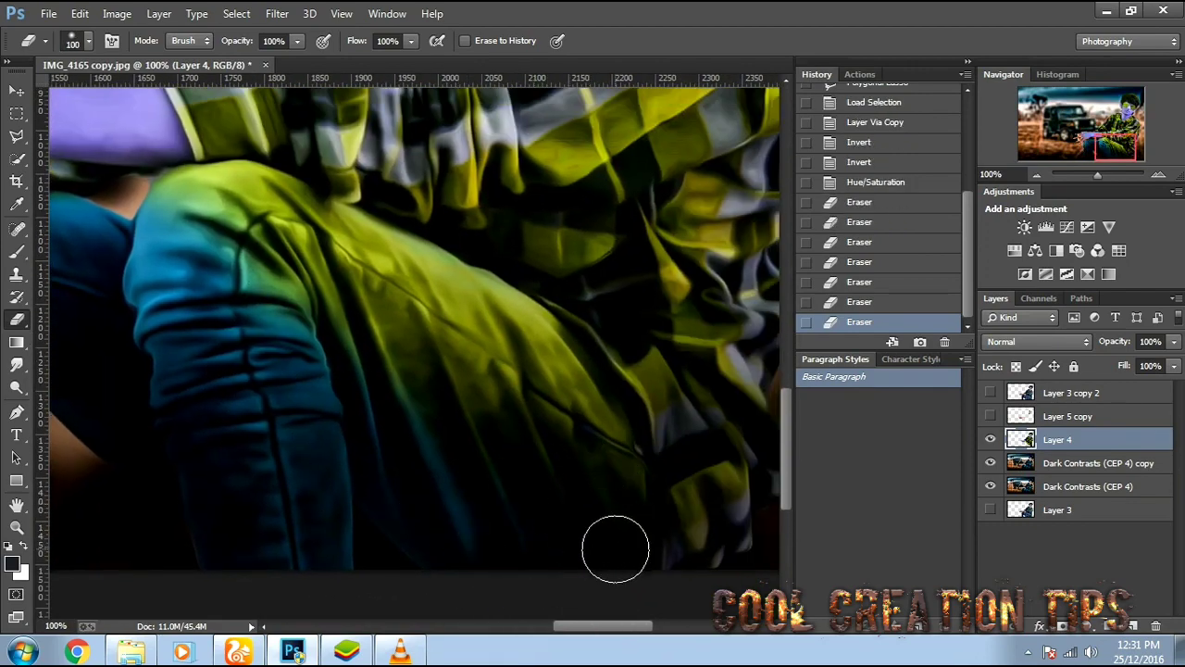
mouse_move(627, 478)
mouse_down()
mouse_move(572, 378)
mouse_move(609, 447)
mouse_move(556, 357)
mouse_move(450, 288)
mouse_move(516, 442)
mouse_move(508, 384)
mouse_move(481, 455)
mouse_move(395, 351)
mouse_up()
drag(266, 265, 230, 243)
mouse_move(222, 232)
mouse_down()
mouse_move(191, 196)
mouse_move(243, 197)
mouse_move(174, 192)
mouse_move(288, 207)
mouse_move(321, 272)
mouse_move(455, 413)
mouse_up()
drag(510, 314, 445, 288)
Erase the purple tint from the hands and forearm up to the shirt cuff.
drag(312, 260, 732, 494)
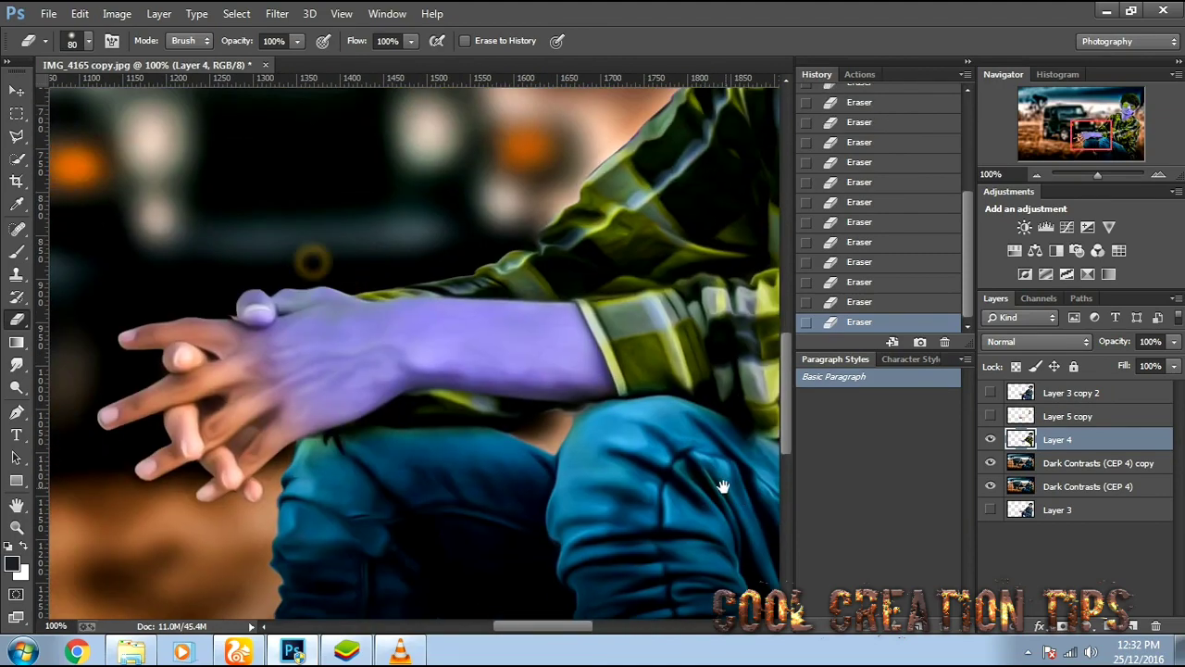
mouse_move(260, 402)
mouse_down()
mouse_move(318, 392)
mouse_move(320, 482)
mouse_move(302, 455)
mouse_move(466, 460)
mouse_move(259, 404)
mouse_move(380, 357)
mouse_move(247, 366)
mouse_move(304, 323)
mouse_move(414, 337)
mouse_move(312, 366)
mouse_move(308, 398)
mouse_move(391, 359)
mouse_move(562, 371)
mouse_move(591, 387)
mouse_move(565, 322)
mouse_move(343, 333)
mouse_move(318, 308)
mouse_move(409, 373)
mouse_move(549, 361)
mouse_up()
mouse_move(732, 403)
mouse_down()
mouse_move(577, 392)
mouse_move(591, 428)
mouse_move(500, 435)
mouse_move(471, 490)
mouse_move(472, 538)
mouse_move(473, 473)
mouse_move(476, 548)
mouse_move(606, 431)
mouse_move(499, 532)
mouse_up()
Erase the recoloring from the neck, face, ears and sunglasses, varying the eraser size between 15 and 80 px.
key(bracketleft)
key(bracketleft)
key(bracketleft)
key(bracketleft)
key(bracketleft)
key(bracketleft)
key(bracketleft)
key(bracketleft)
key(bracketleft)
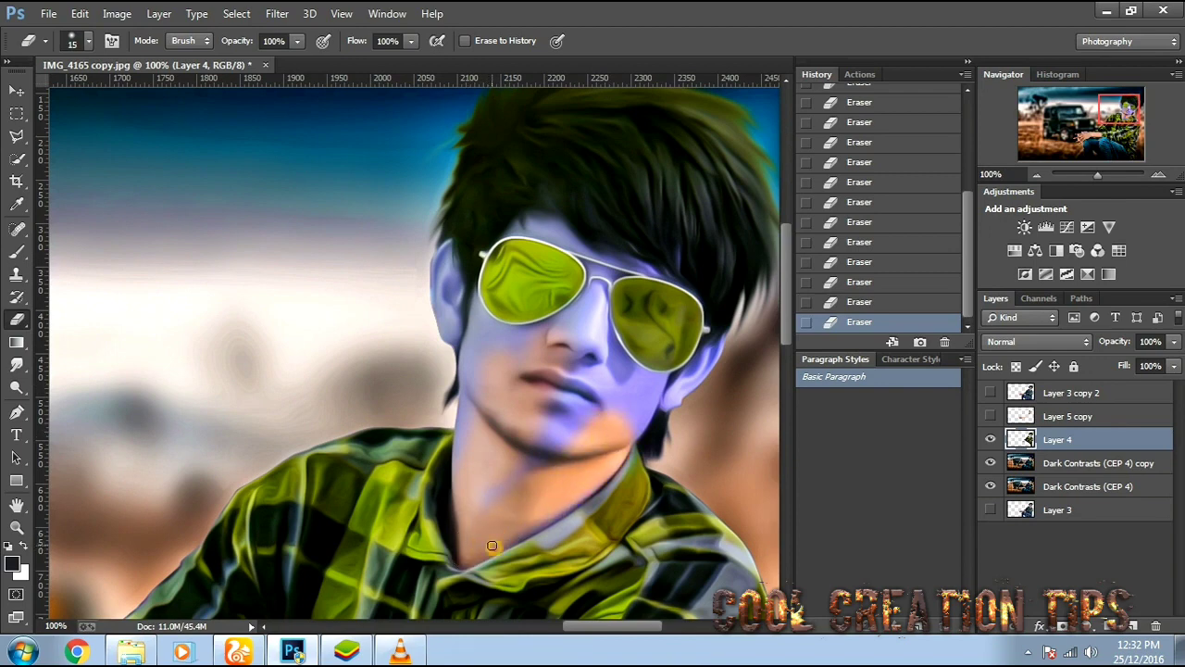
key(bracketright)
key(bracketright)
key(bracketright)
key(bracketright)
key(bracketright)
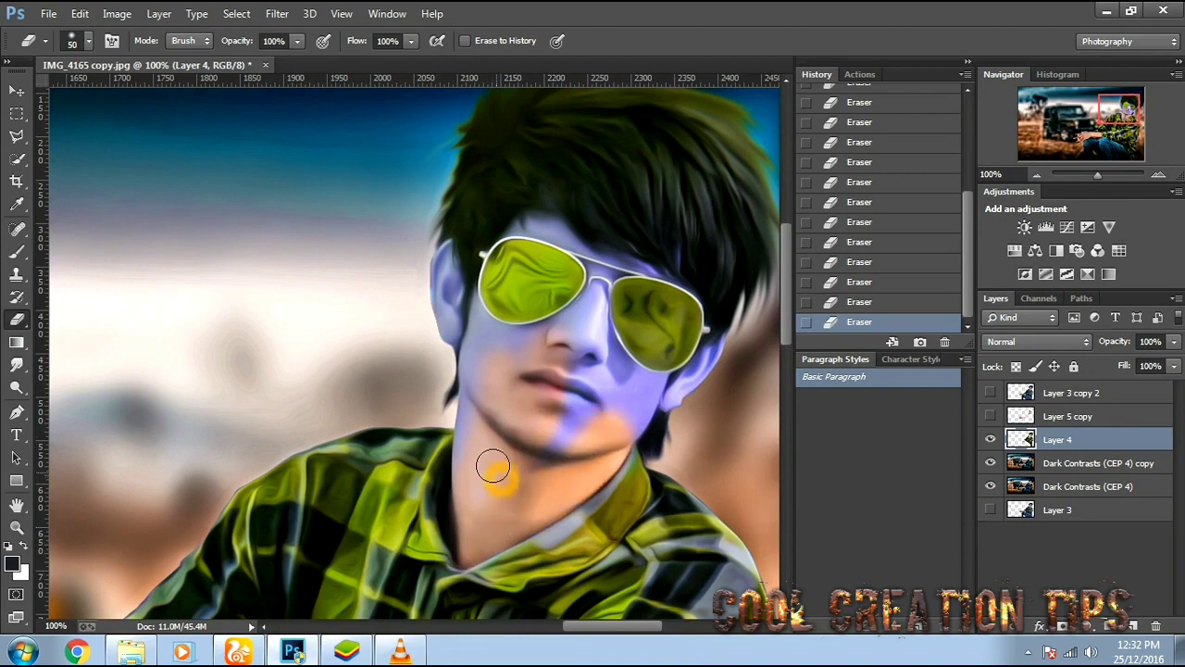
mouse_move(476, 490)
mouse_down()
mouse_move(469, 325)
mouse_move(619, 242)
mouse_move(540, 426)
mouse_move(682, 439)
mouse_move(709, 361)
mouse_up()
drag(713, 307, 667, 384)
mouse_move(641, 442)
mouse_down()
mouse_move(623, 225)
mouse_move(607, 384)
mouse_up()
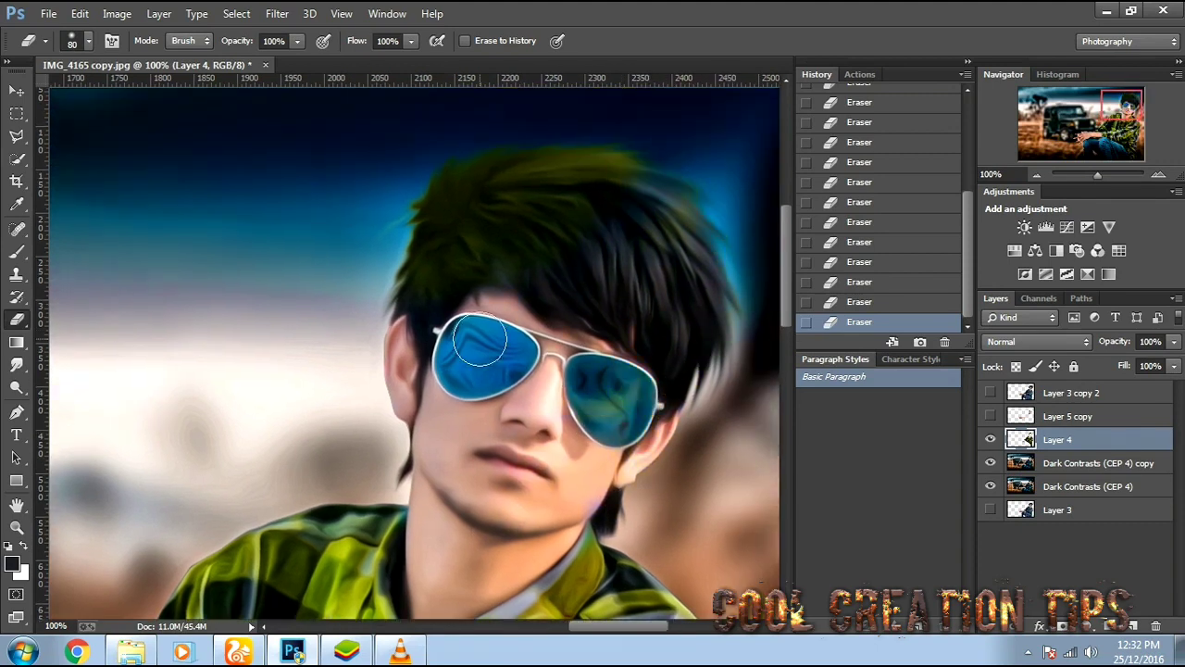
Erase the green tint from the hair with a 175 px eraser.
key(bracketright)
key(bracketright)
key(bracketright)
key(bracketright)
key(bracketright)
drag(435, 250, 520, 307)
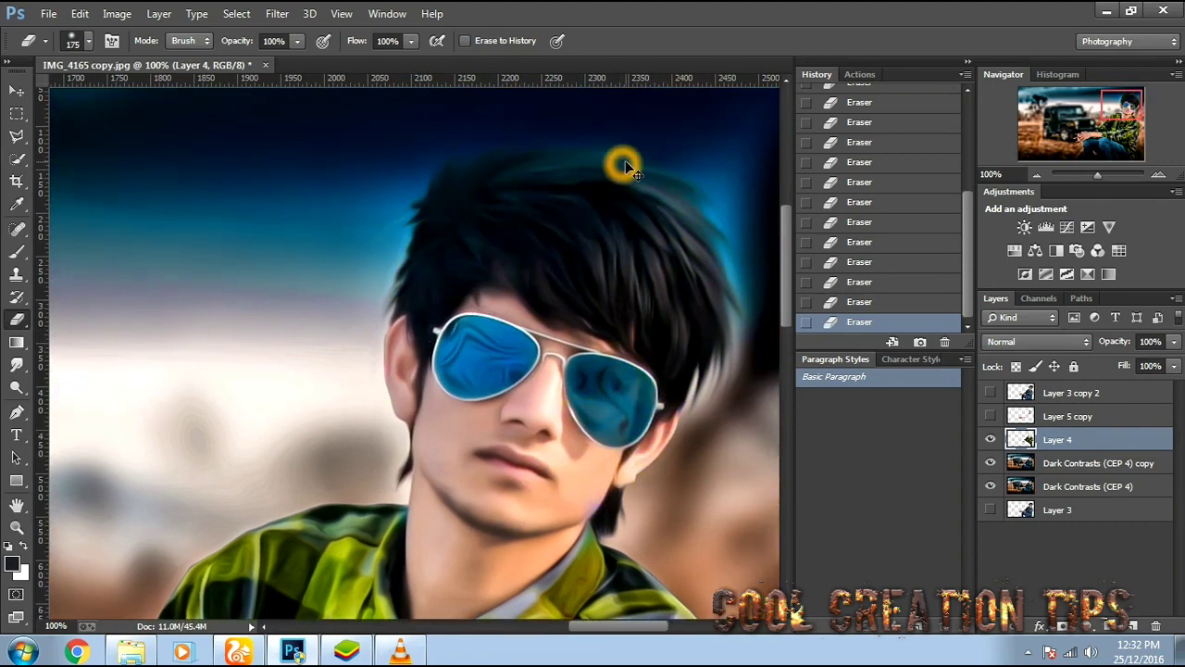
Fine-tune the recolored shirt's hue with a second slight Hue/Saturation adjustment.
scroll(626, 160, down, 1)
drag(556, 407, 542, 431)
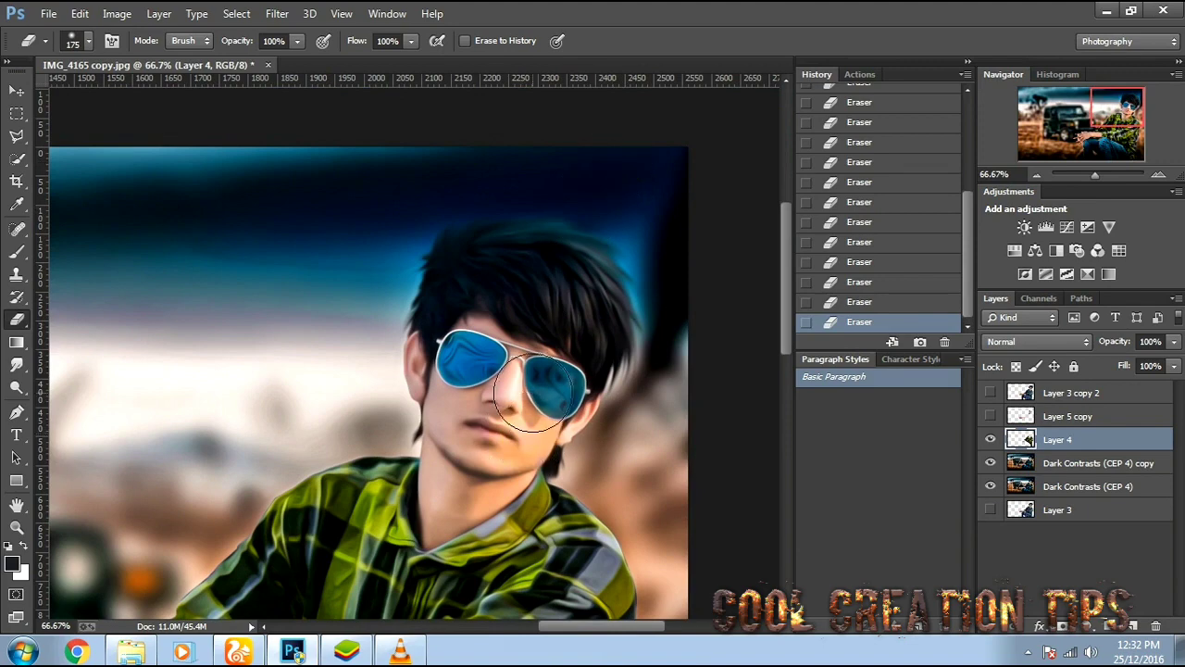
scroll(766, 323, down, 3)
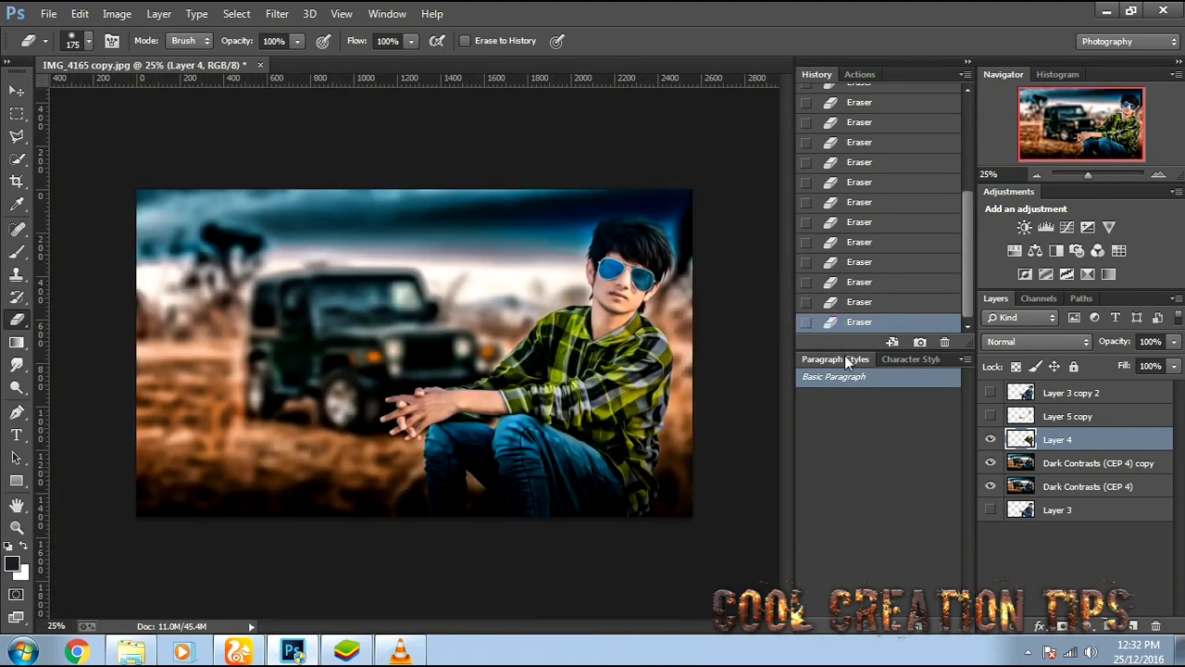
key(ctrl+u)
mouse_move(885, 399)
mouse_down()
mouse_move(907, 408)
mouse_move(871, 403)
mouse_move(883, 406)
mouse_up()
key(Return)
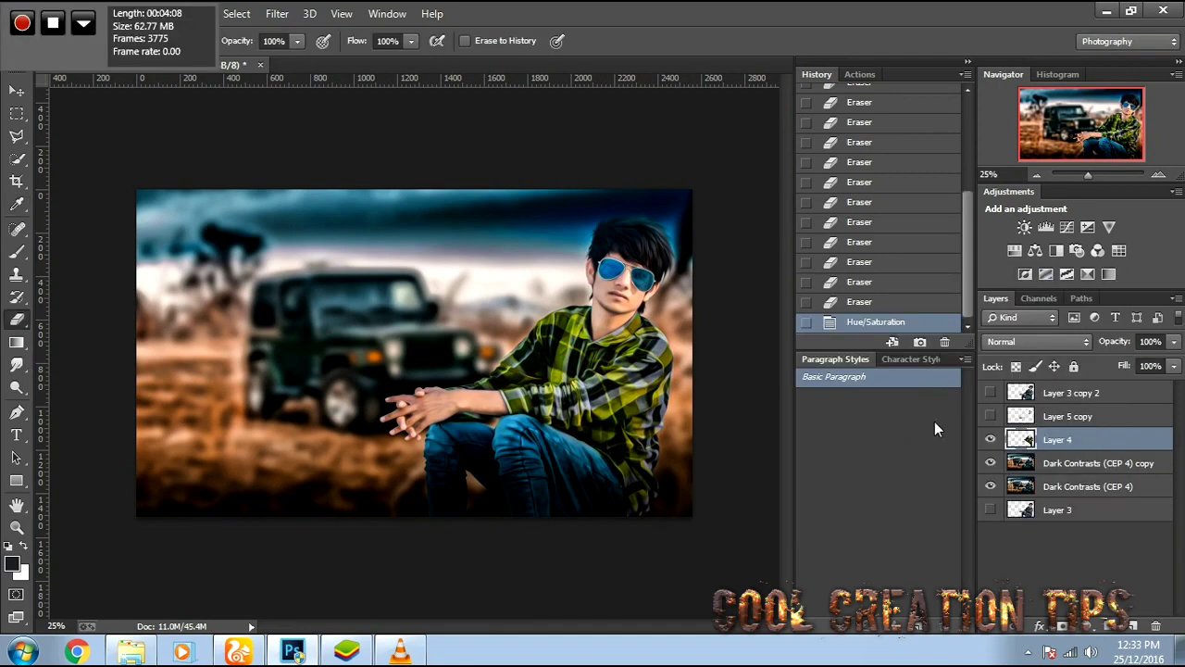
Merge Layer 4 with the Dark Contrasts copy and duplicate the merged layer.
shift+click(1050, 463)
right_click(1051, 465)
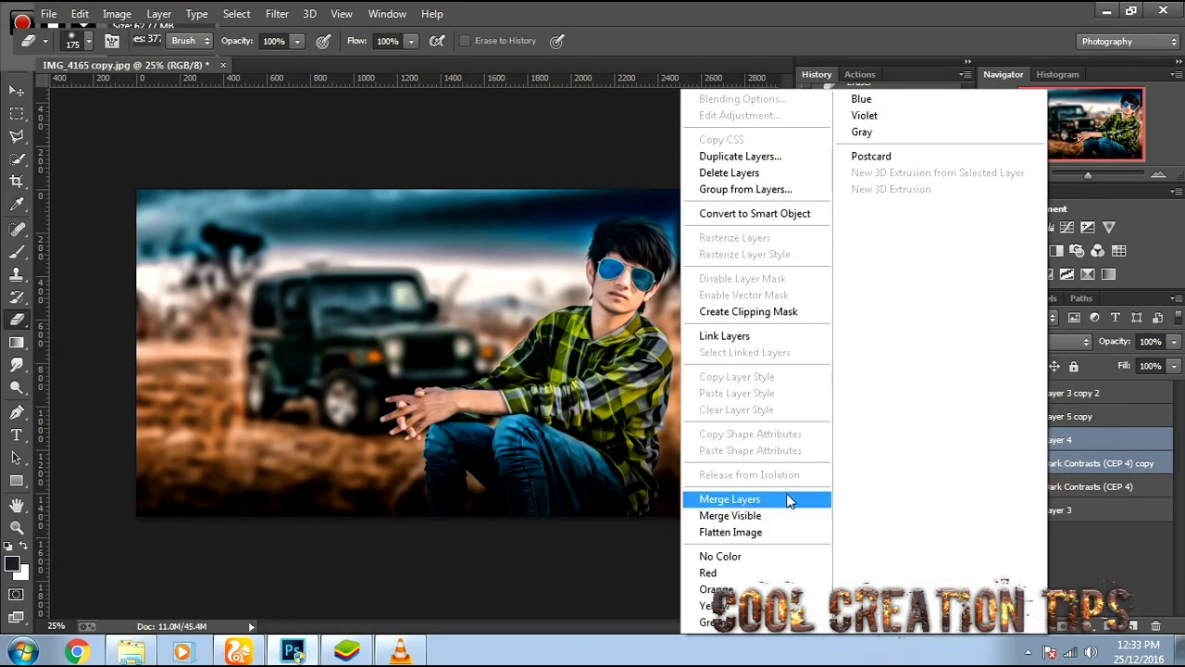
click(787, 495)
key(ctrl+j)
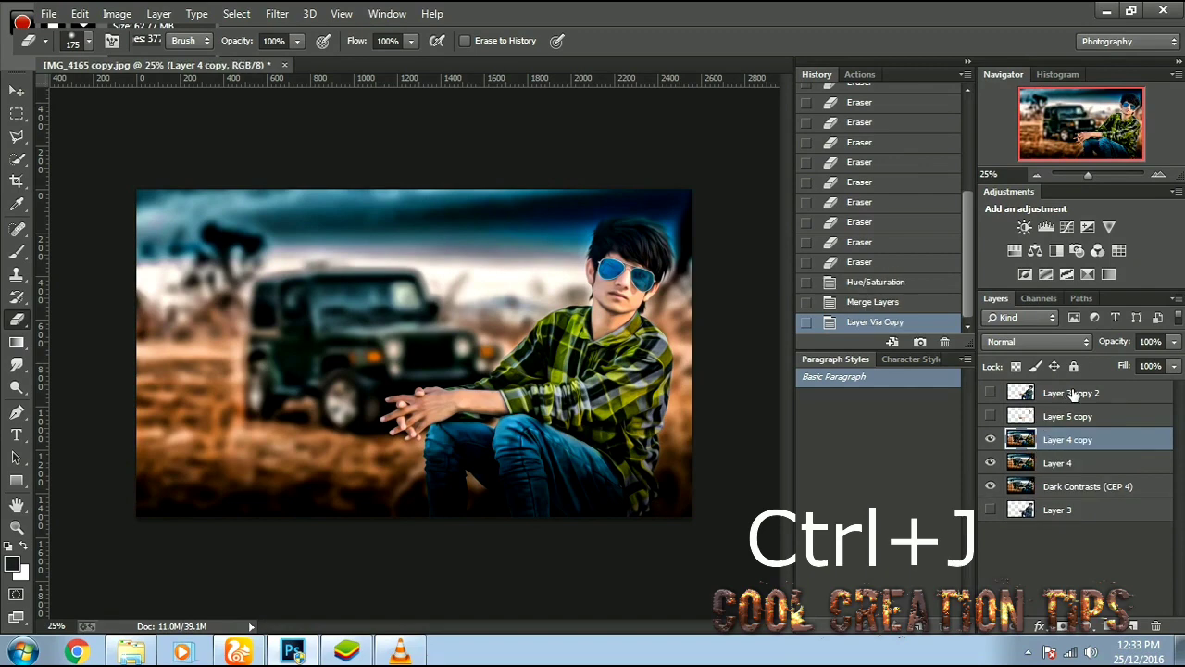
Load Layer 3 copy 2's transparency as a selection, copy the man from Layer 4 copy to a new layer and hide Layer 3 copy 2.
click(1072, 393)
click(991, 394)
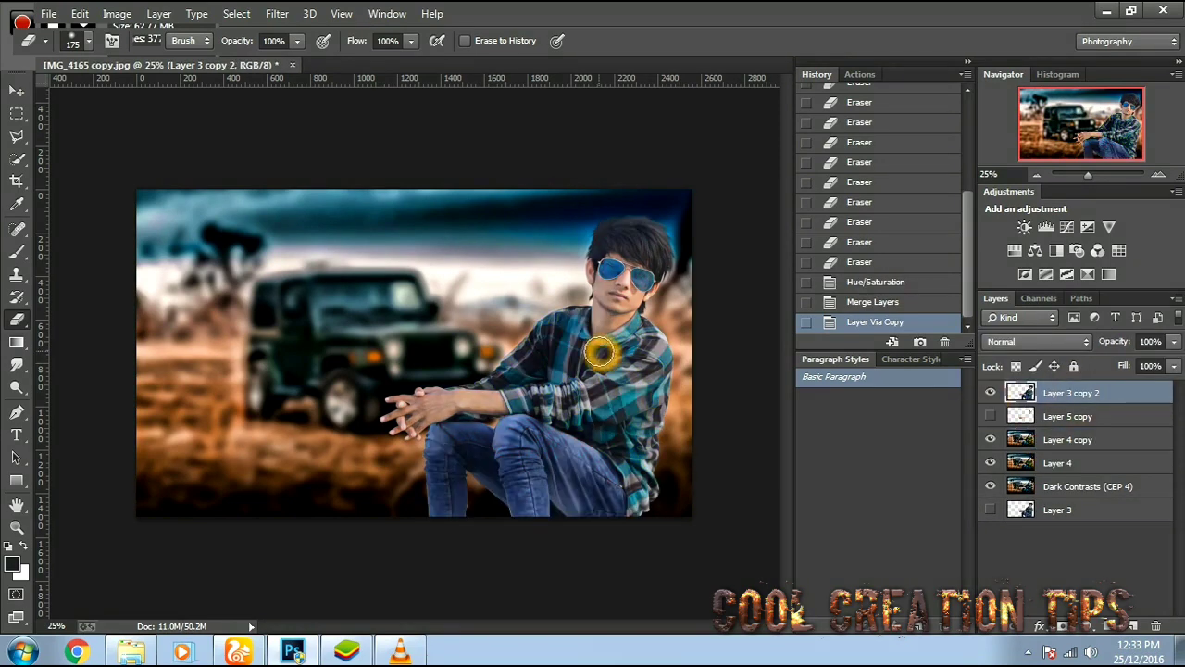
click(17, 137)
right_click(608, 363)
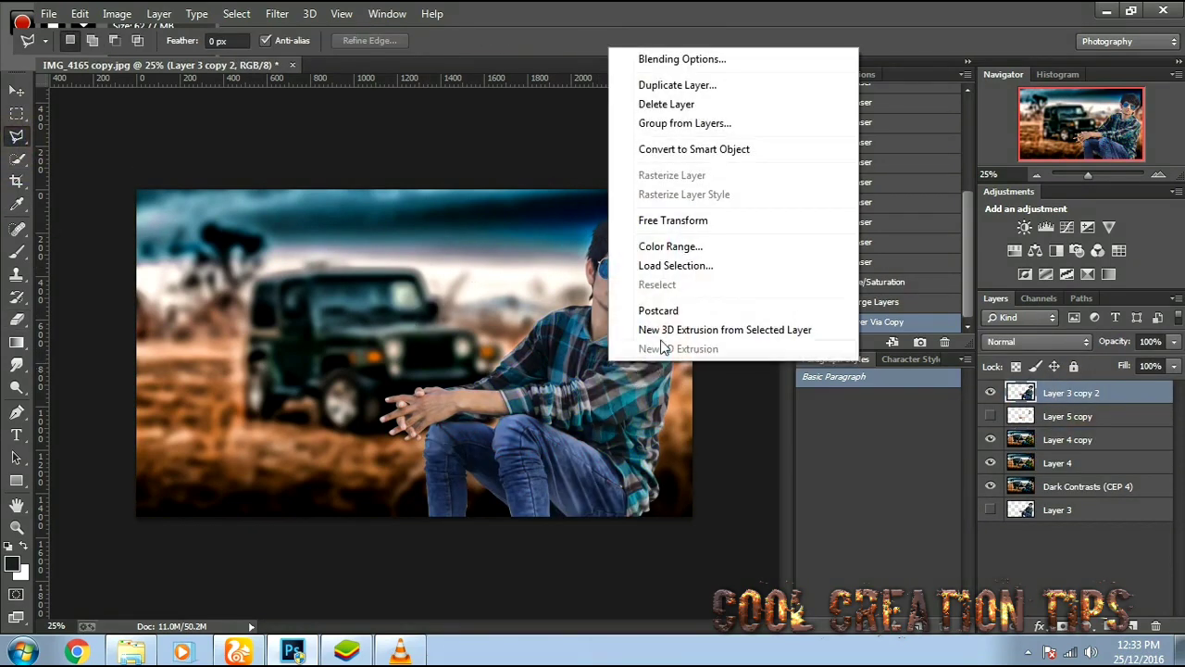
click(672, 265)
click(734, 176)
click(1002, 439)
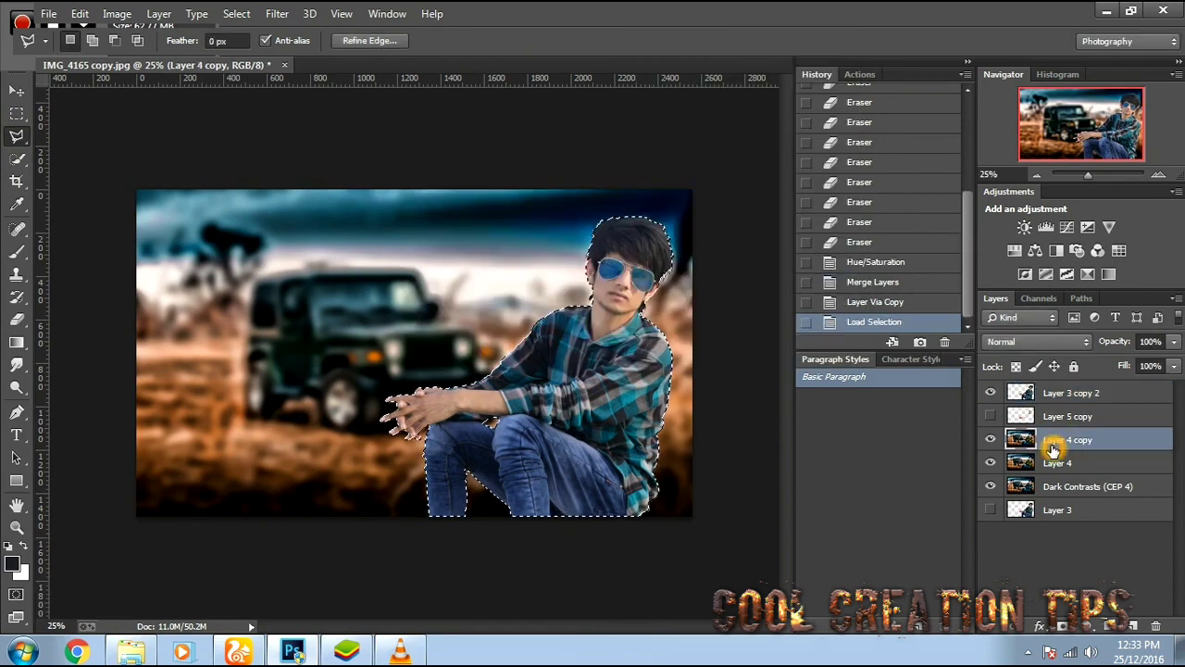
key(ctrl+j)
click(990, 392)
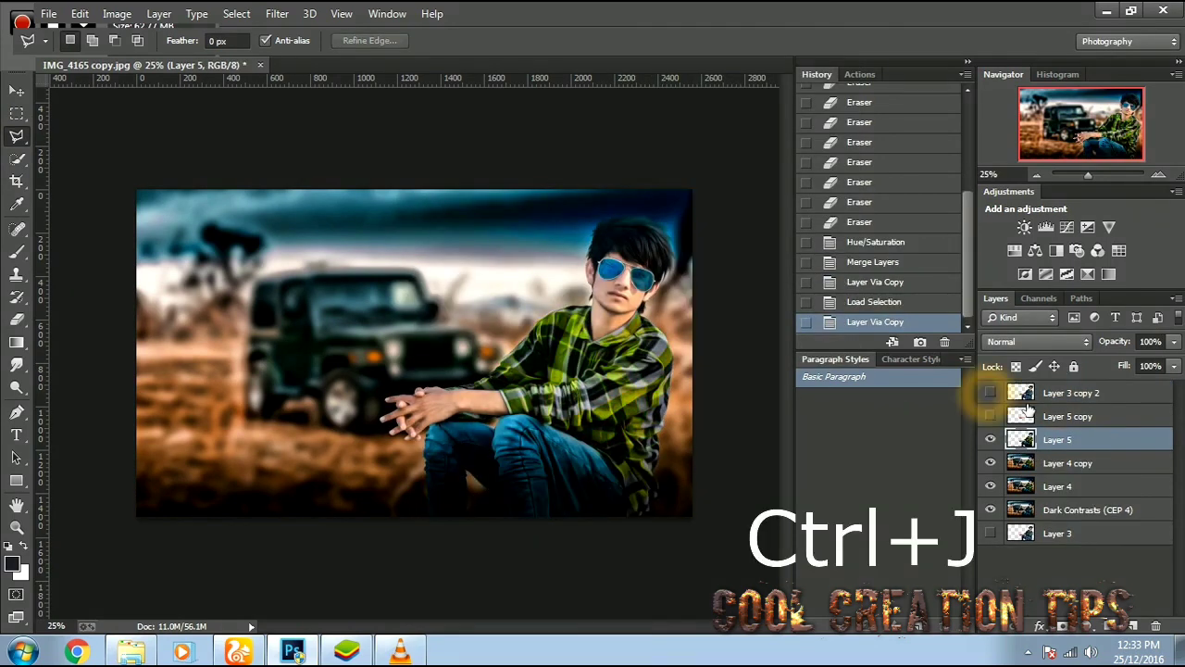
Open Layer 4 copy in Color Efex Pro 4 and choose the Indian Summer filter with Enhance Foliage at 85%.
click(1037, 468)
click(277, 13)
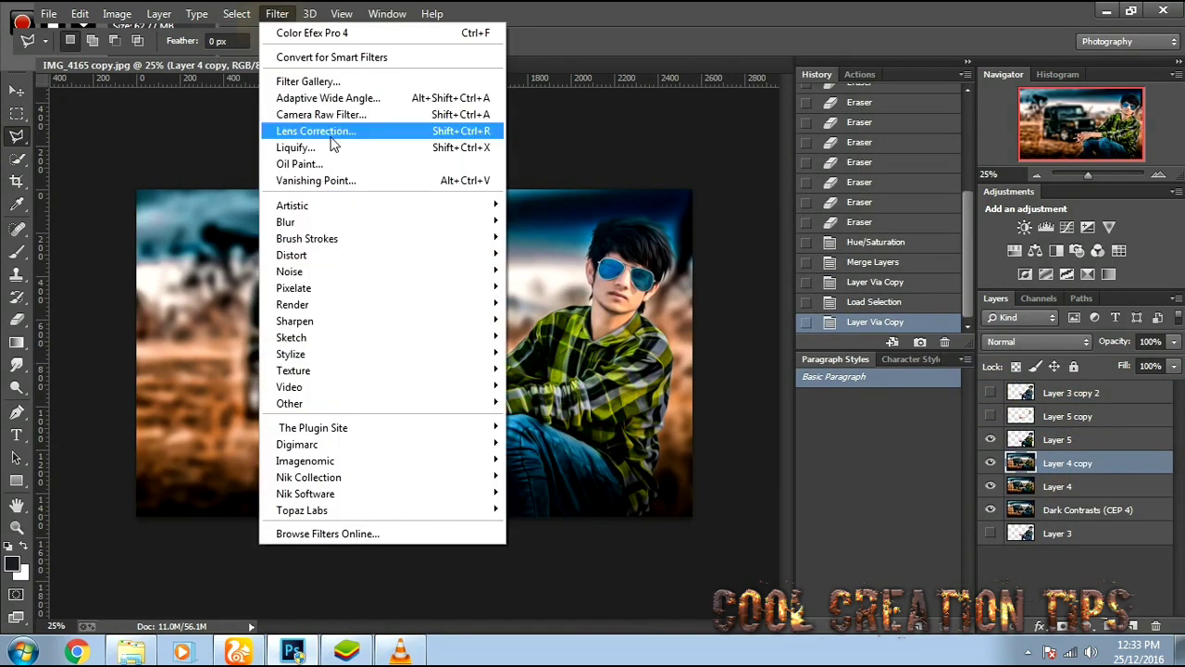
mouse_move(419, 488)
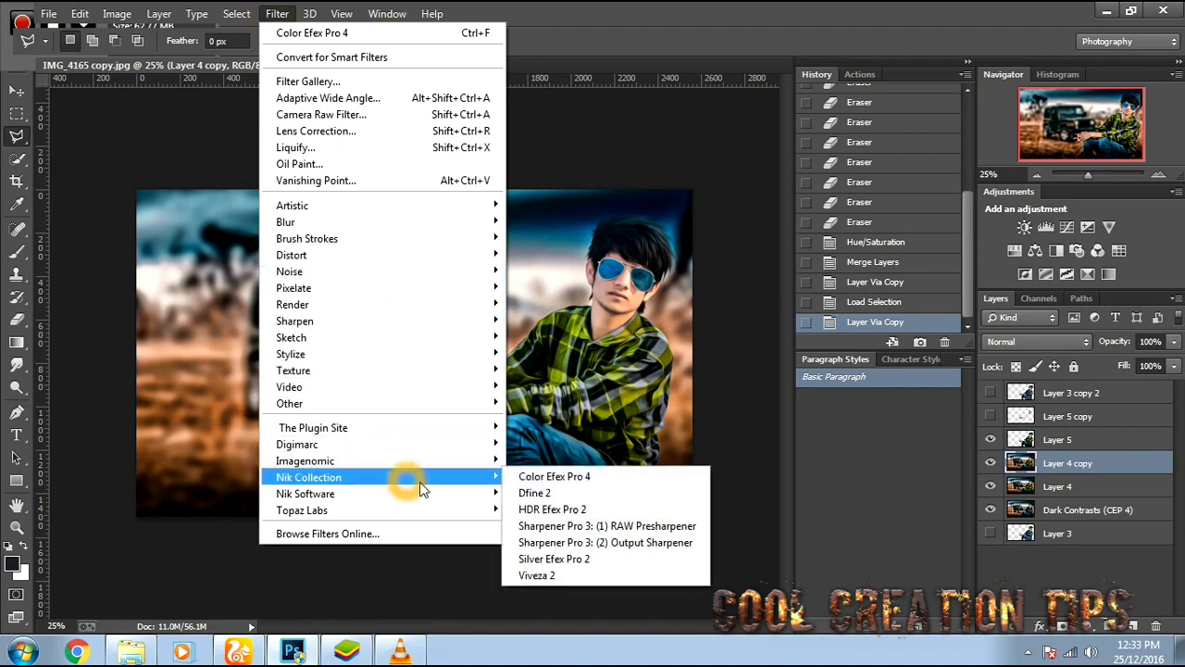
click(536, 477)
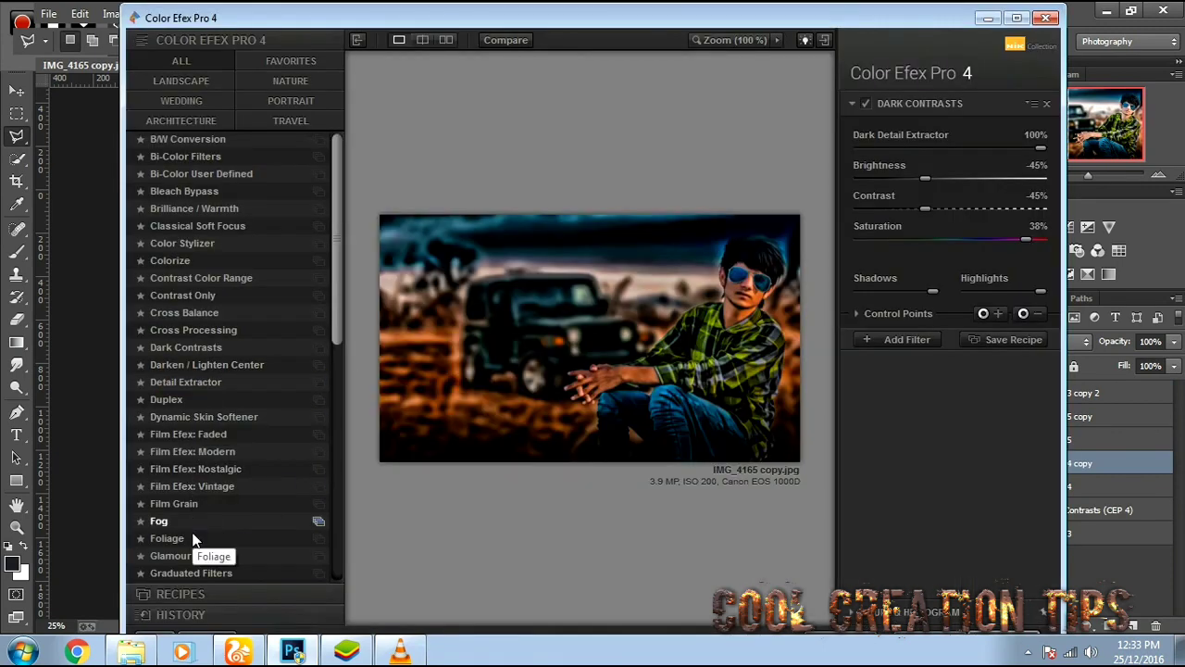
scroll(181, 489, down, 4)
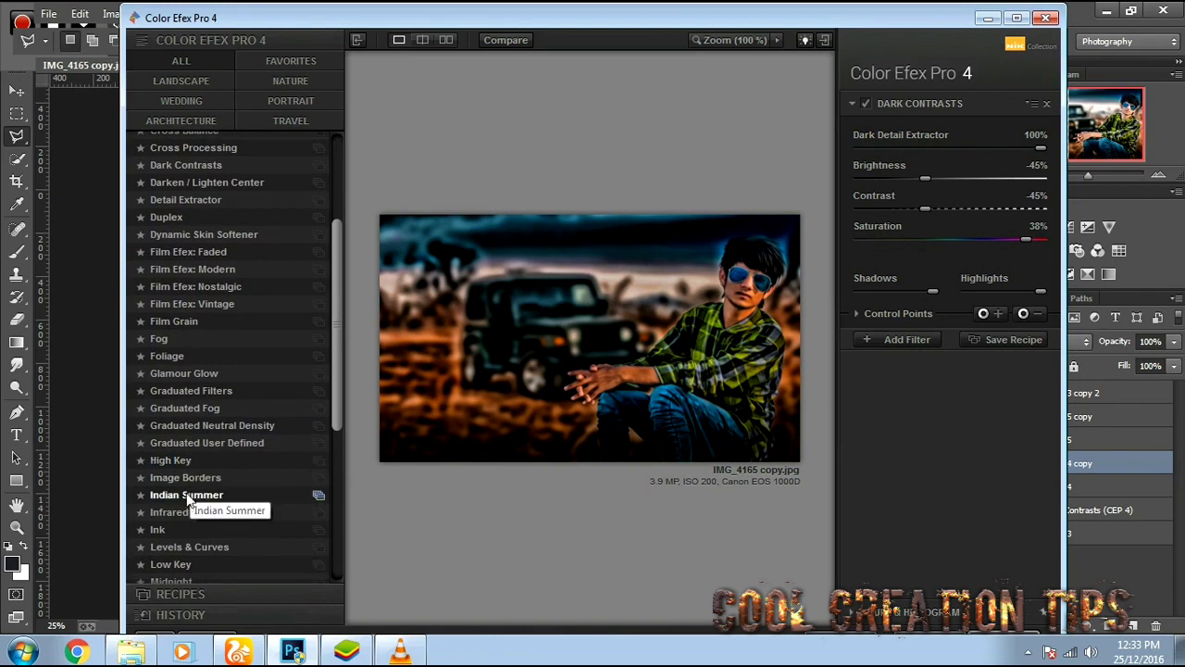
click(190, 496)
drag(950, 181, 997, 180)
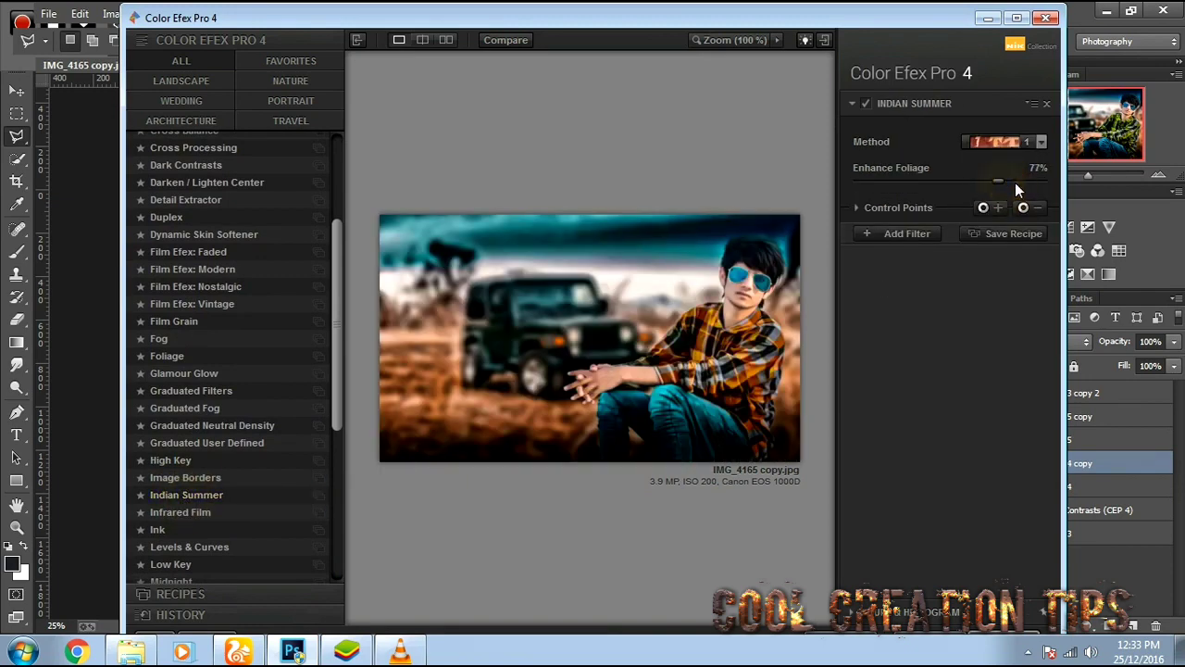
Set the Indian Summer method to 2 and Enhance Foliage to 88%, and apply the filter.
click(1016, 143)
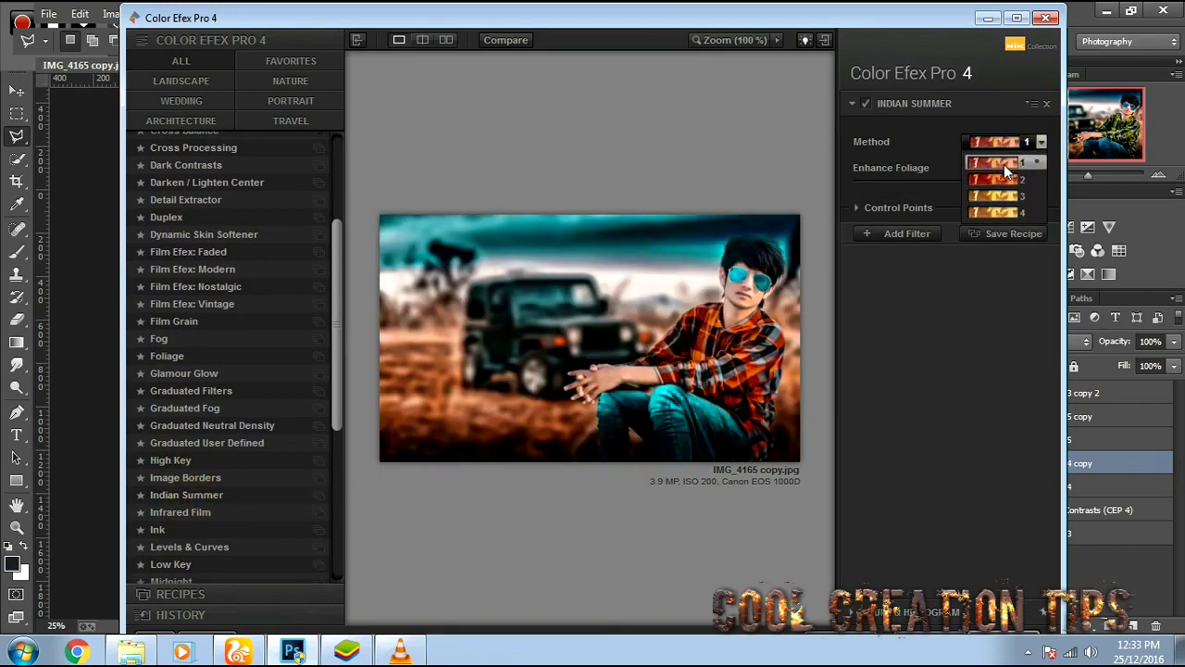
click(1006, 181)
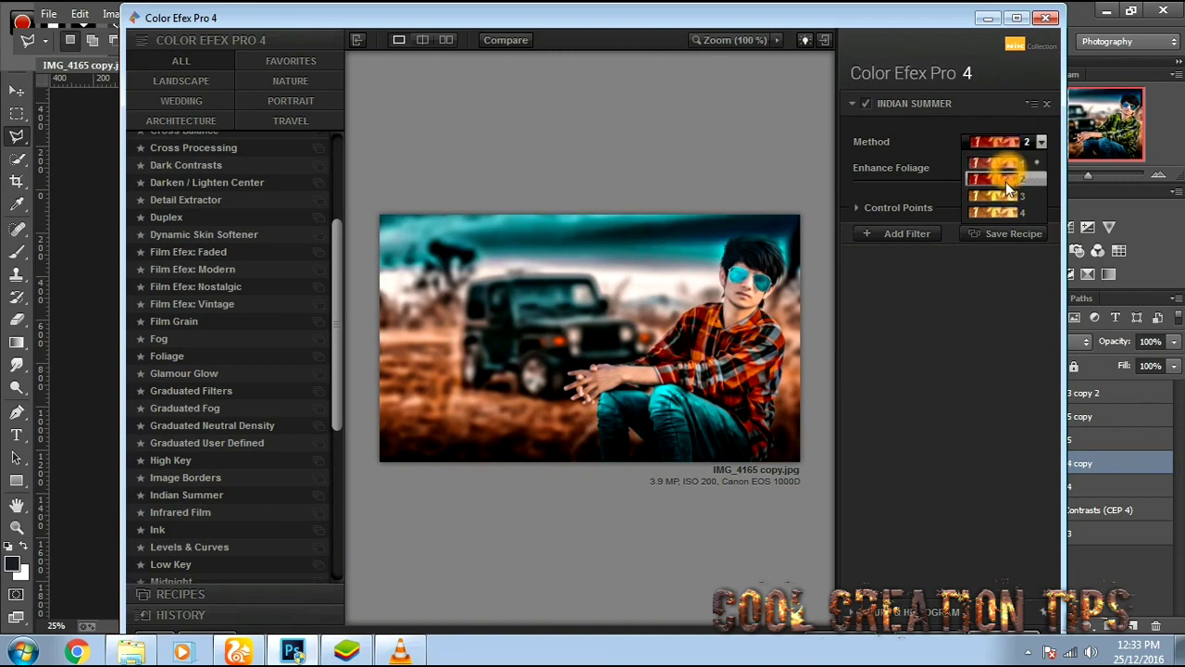
click(1007, 170)
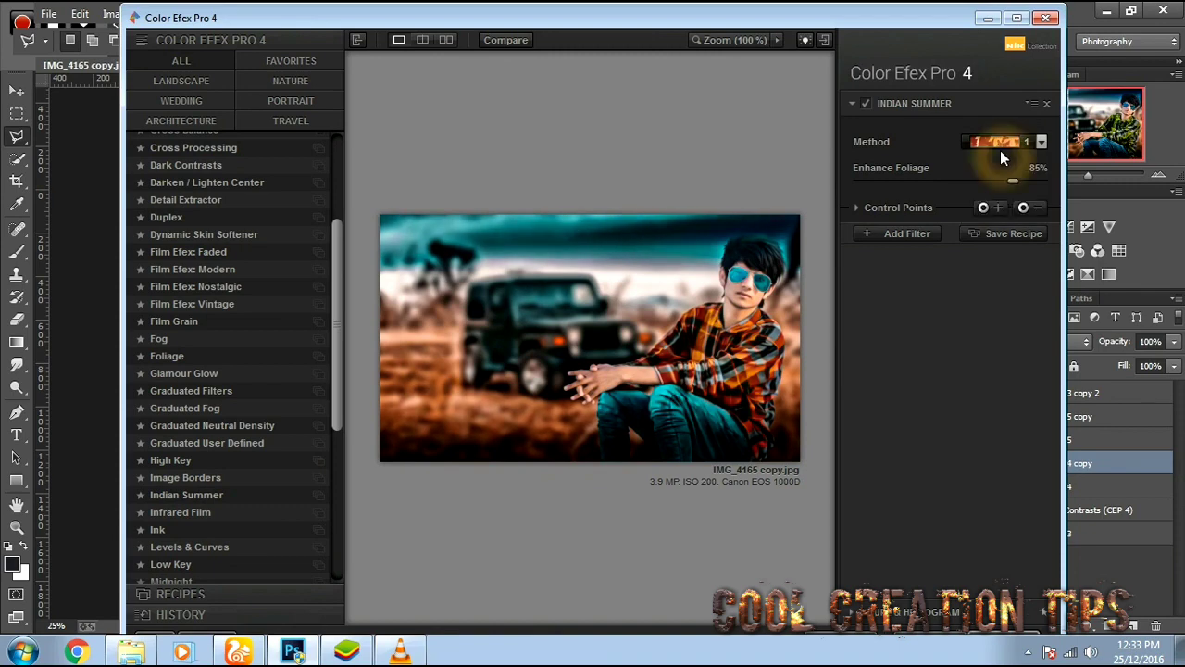
click(998, 143)
click(999, 178)
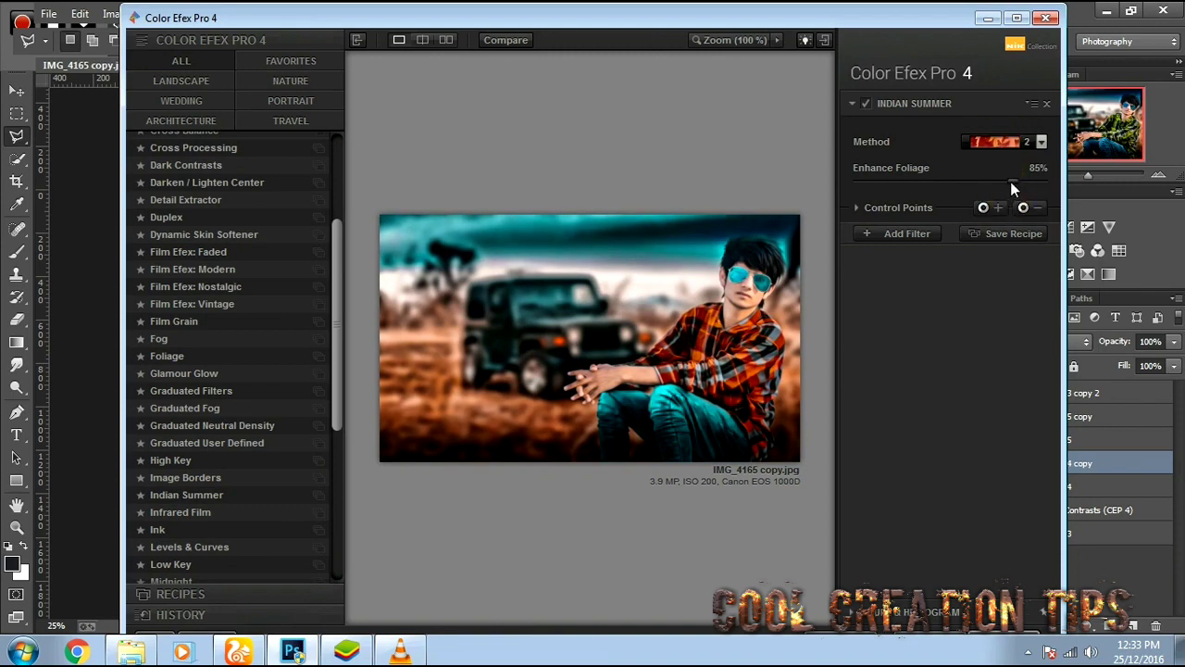
mouse_move(1014, 183)
mouse_down()
mouse_move(1038, 185)
mouse_move(1019, 182)
mouse_up()
click(951, 516)
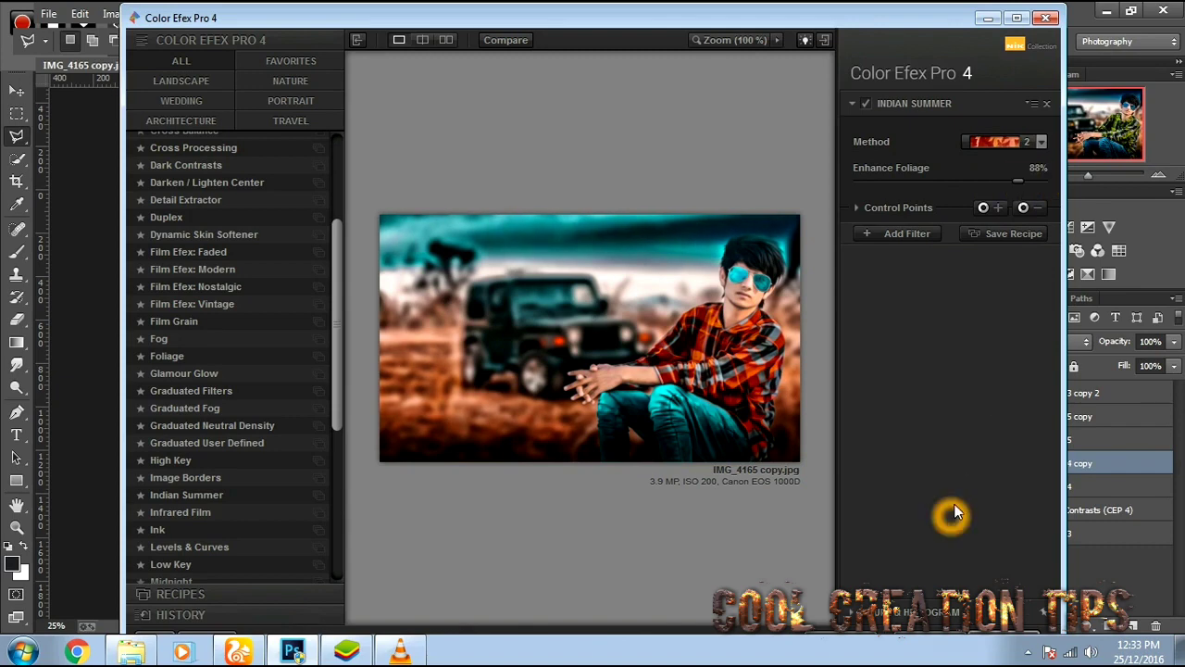
click(1032, 614)
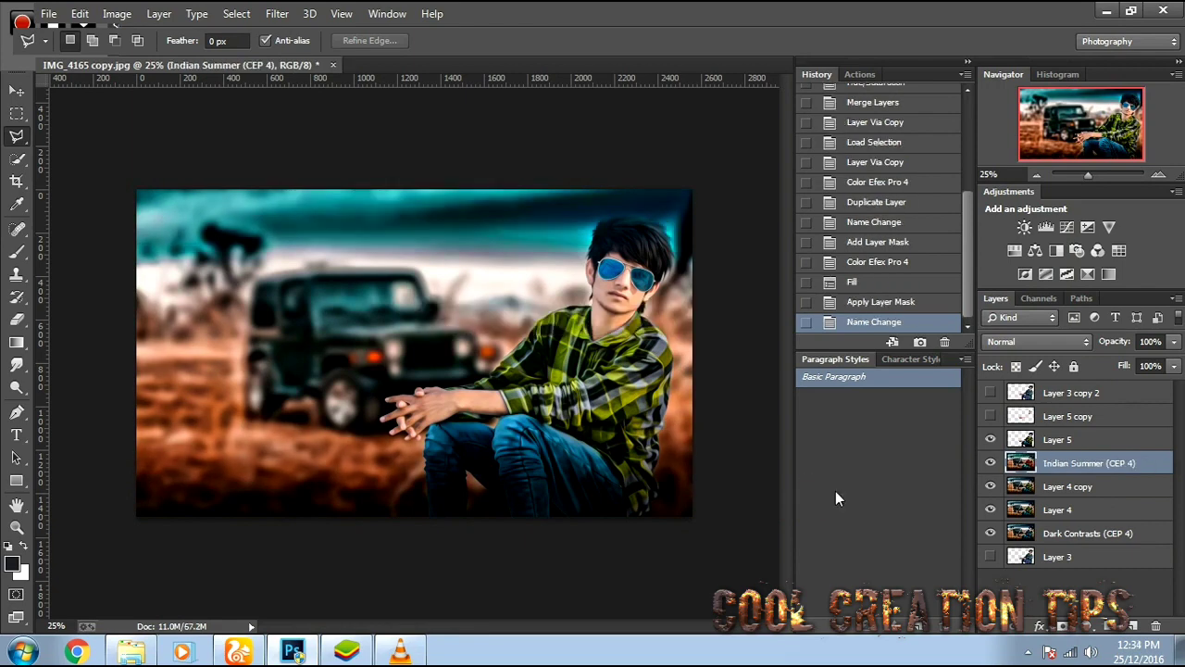
Lower the Indian Summer layer's opacity to 48% and compare the picture with and without it.
click(1173, 342)
drag(1141, 366, 1128, 367)
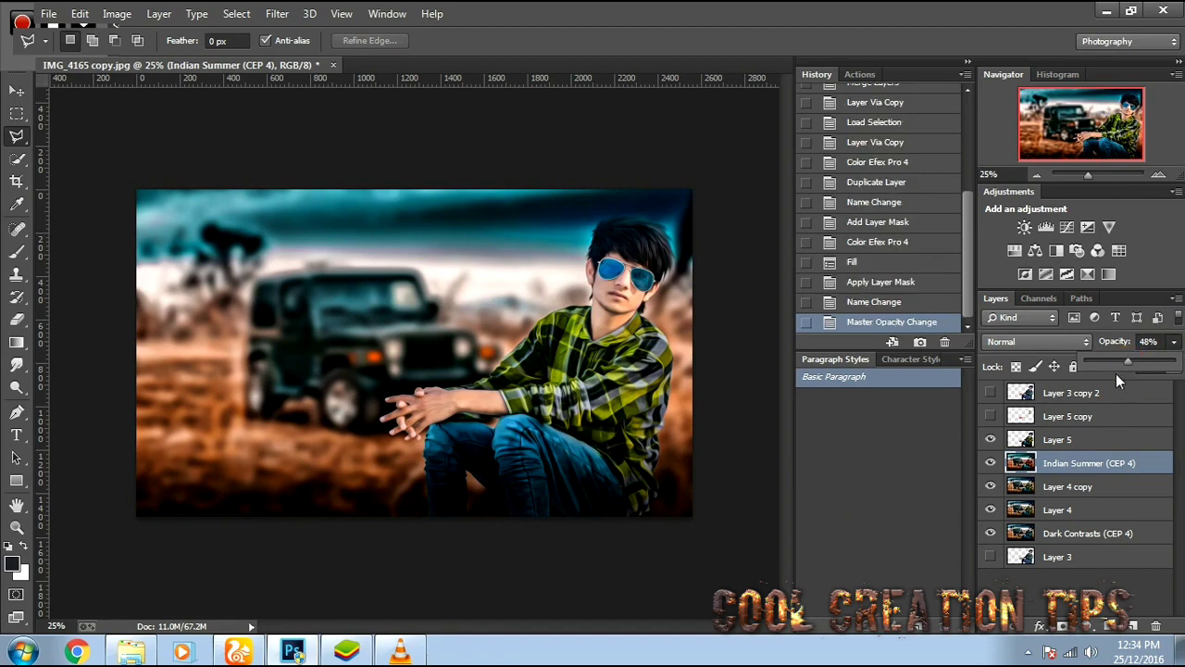
click(990, 463)
click(990, 463)
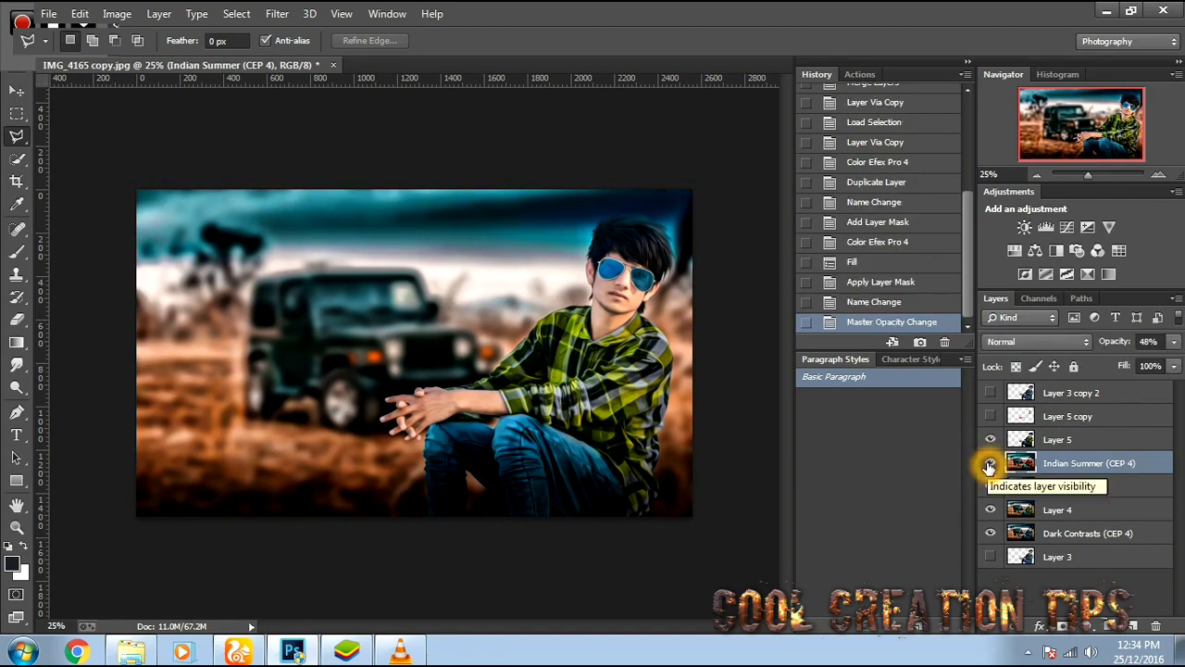
Merge the Indian Summer layer with Layer 4 copy and duplicate the merged layer.
ctrl+click(1051, 489)
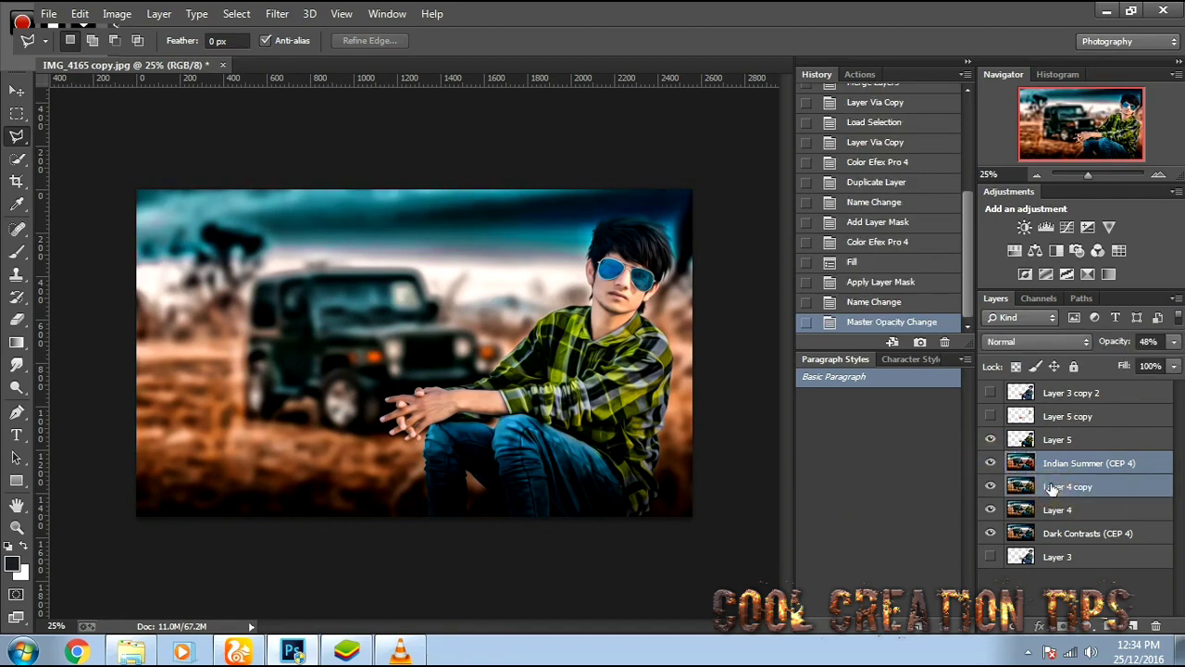
right_click(1055, 488)
click(732, 494)
key(ctrl+j)
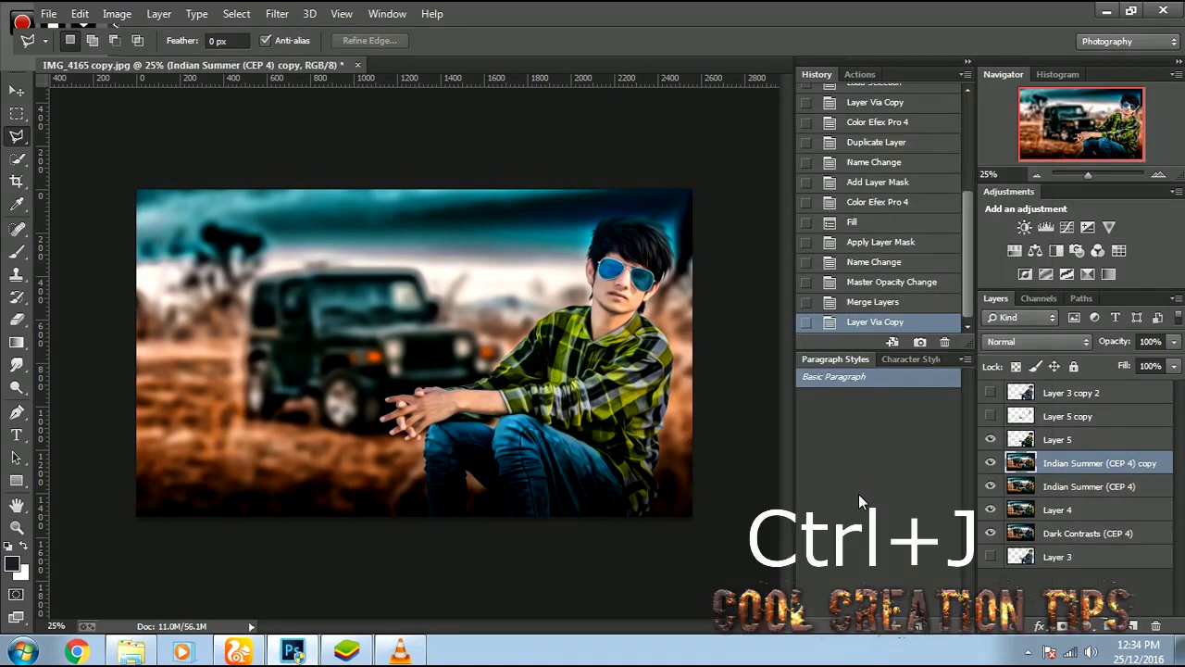
Apply the Color Efex Pro 4 Dark Contrasts filter to the Indian Summer copy with Contrast -46% and Saturation 46%.
click(278, 13)
mouse_move(482, 486)
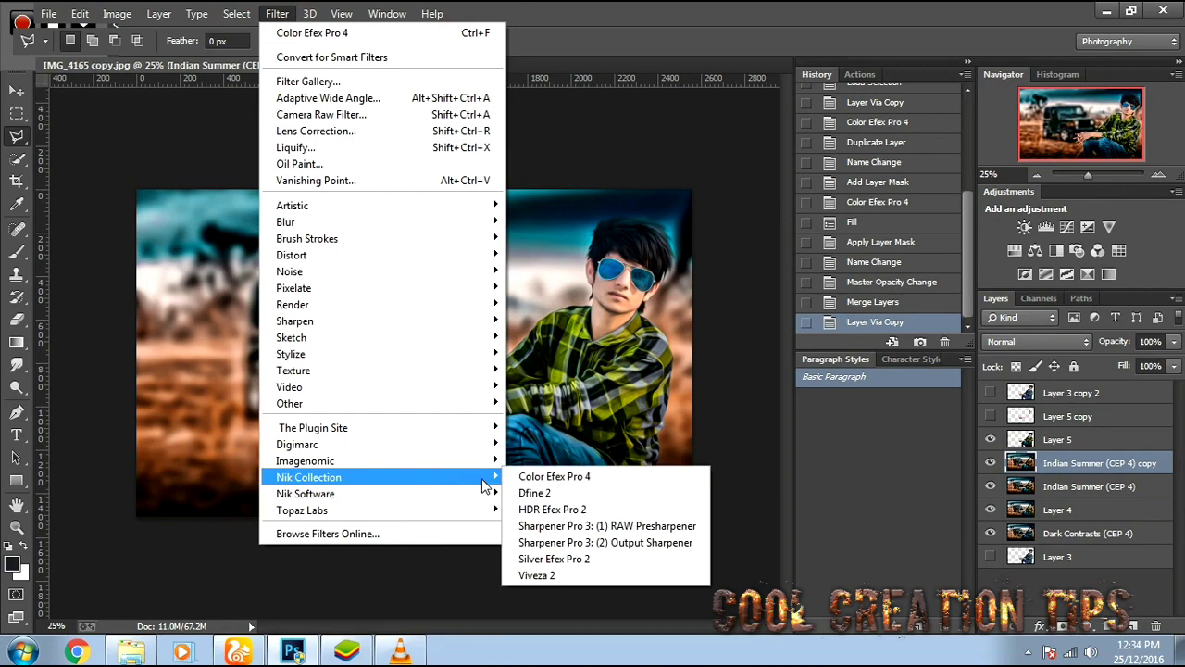
click(553, 476)
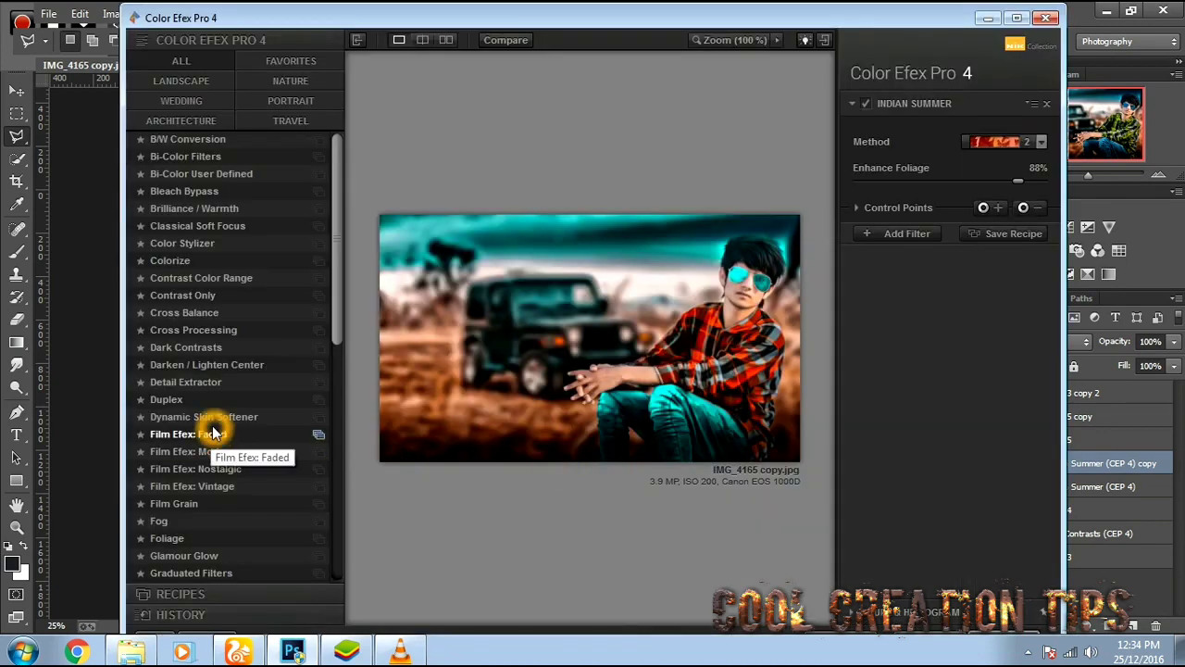
click(181, 353)
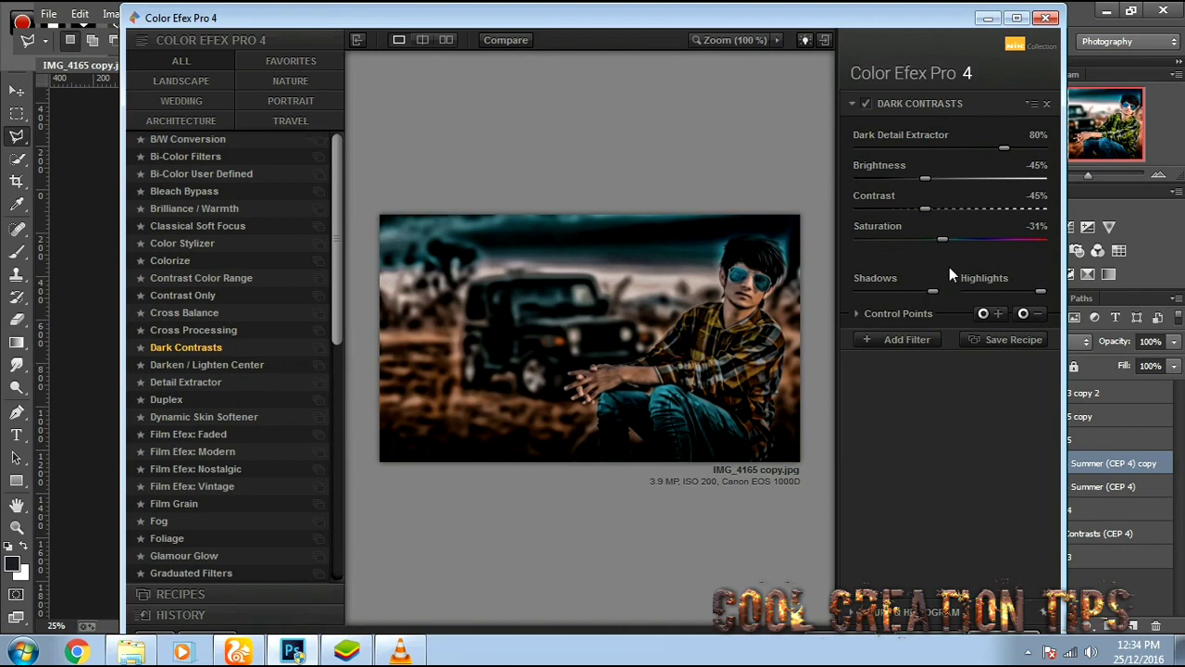
drag(1005, 240, 1035, 239)
drag(925, 207, 923, 208)
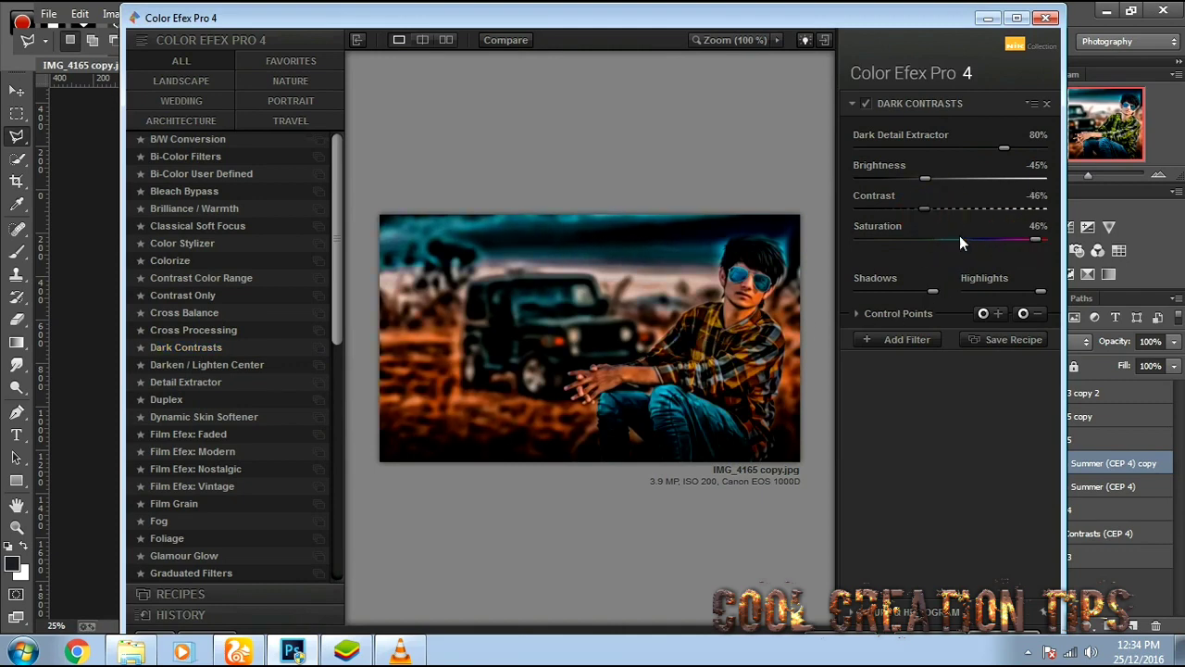
click(1019, 621)
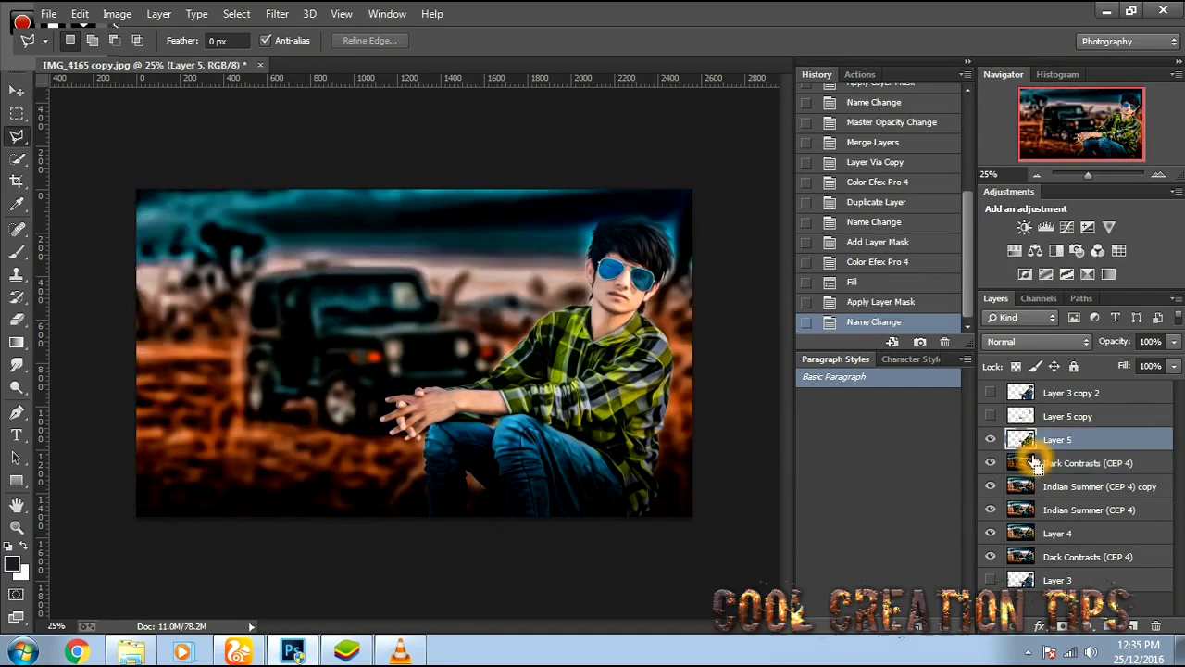
Show Layer 5 copy, duplicate Layer 5, hide the duplicate and keep the original Layer 5 selected.
click(995, 417)
click(1024, 418)
click(994, 418)
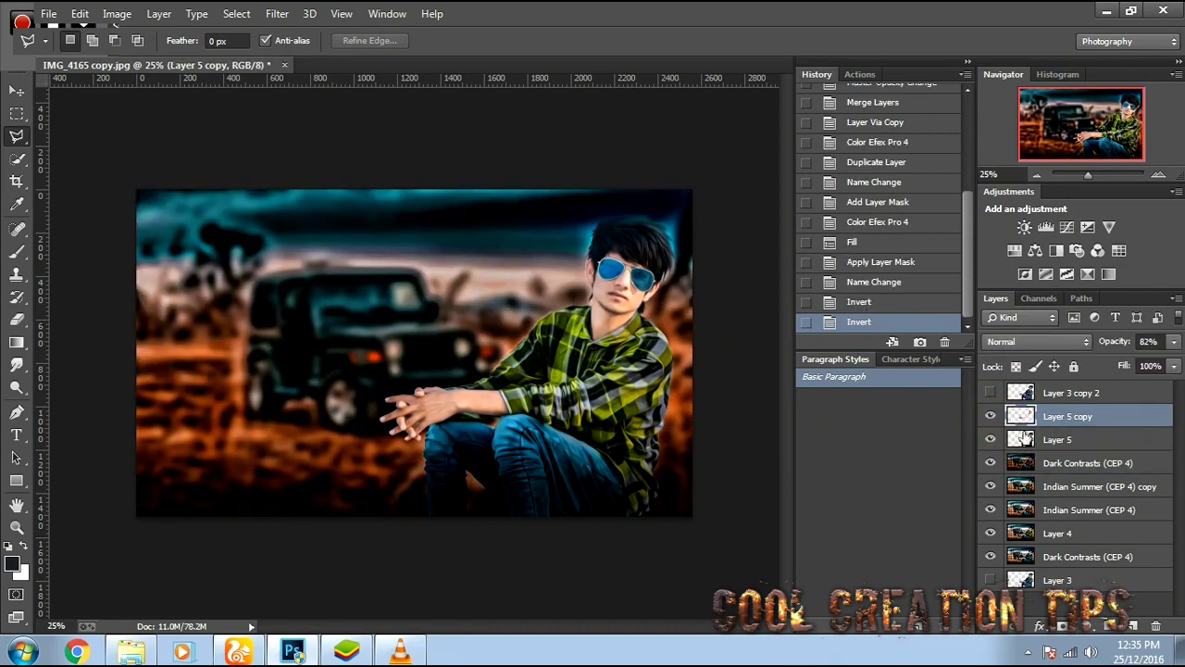
click(1026, 439)
key(ctrl+j)
click(1028, 463)
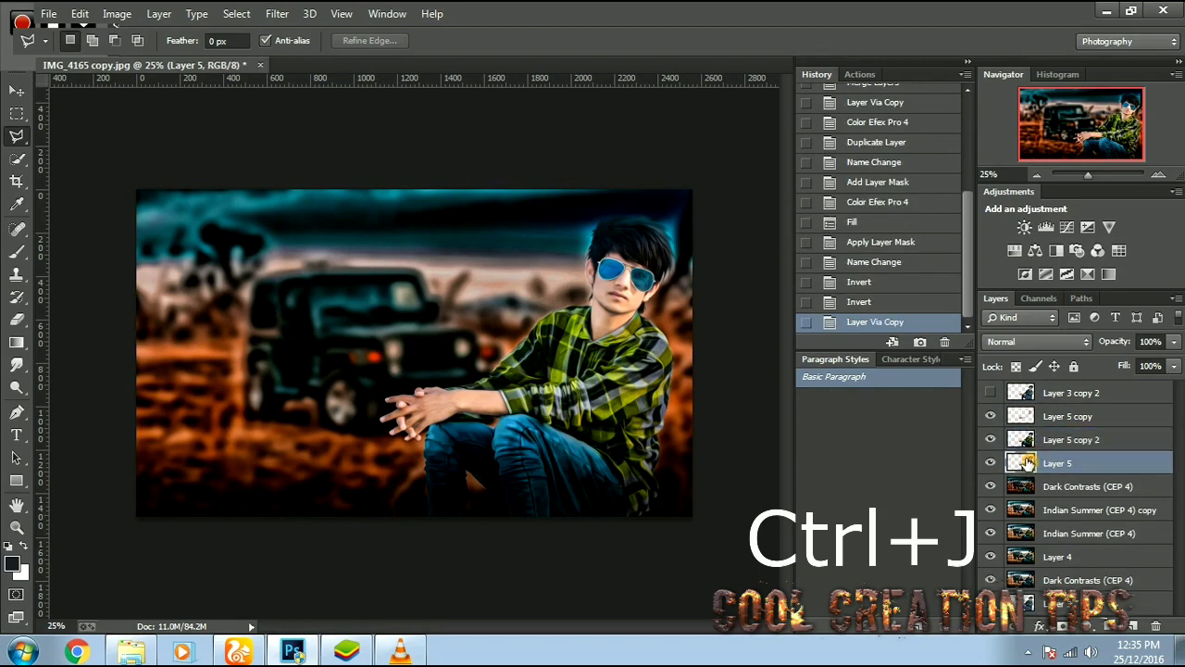
click(990, 439)
Apply the Color Efex Pro 4 Dark Contrasts filter to the man on Layer 5 with Saturation at 21%.
click(277, 14)
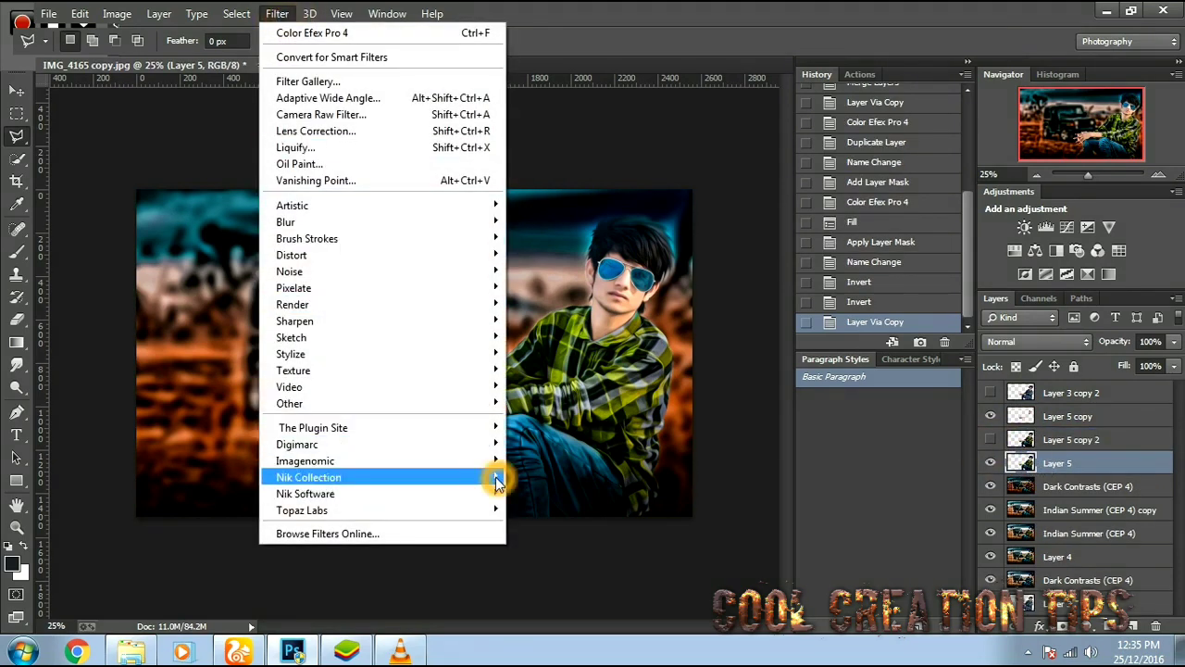
mouse_move(497, 481)
click(556, 477)
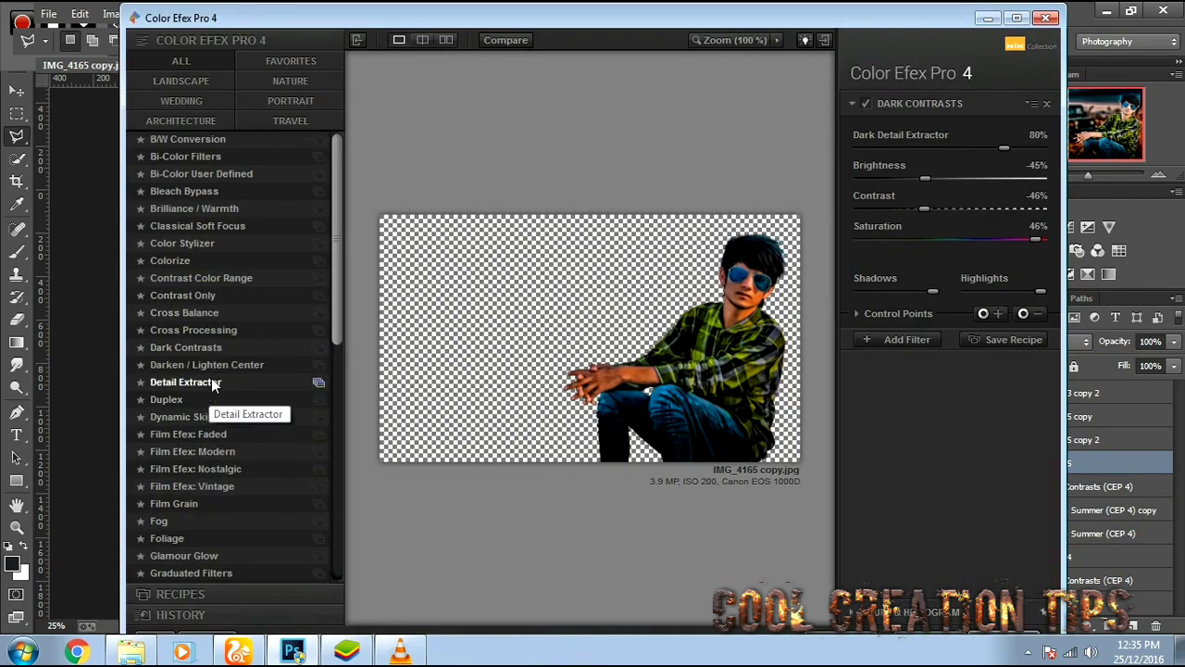
click(208, 349)
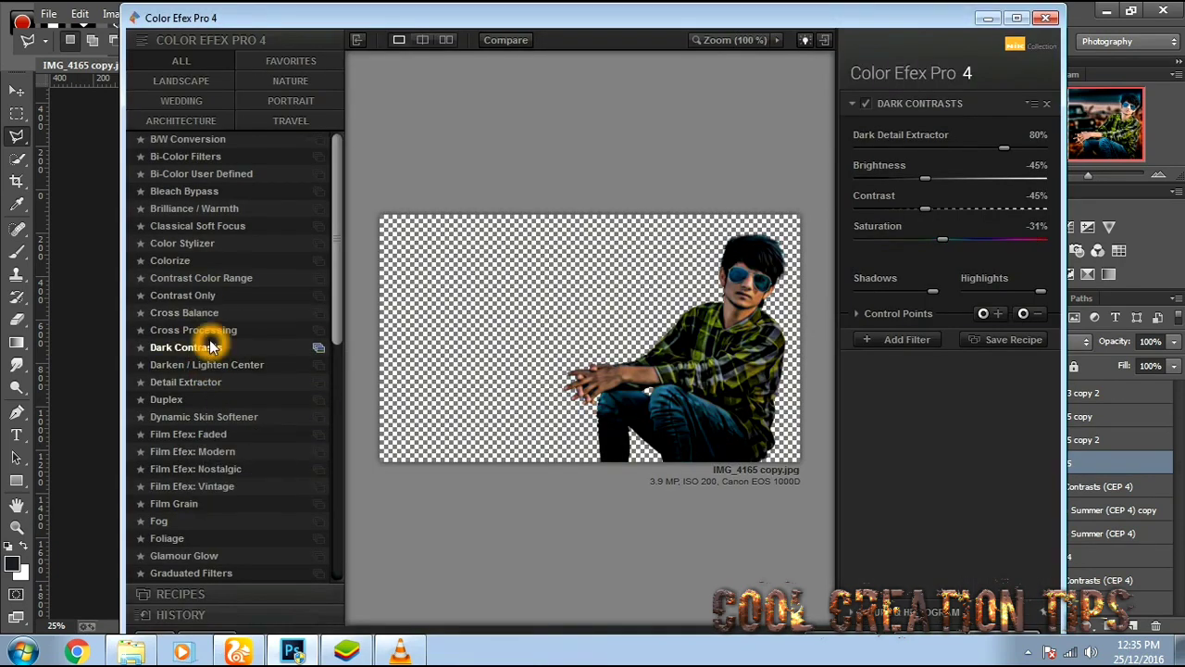
drag(985, 238, 1006, 238)
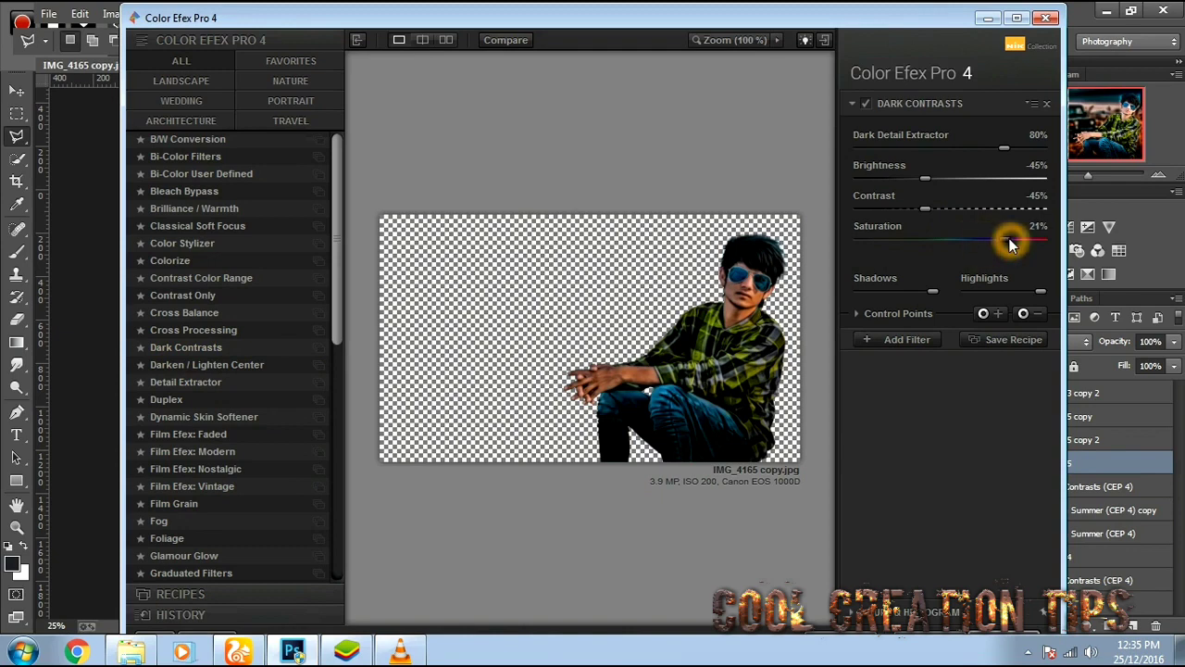
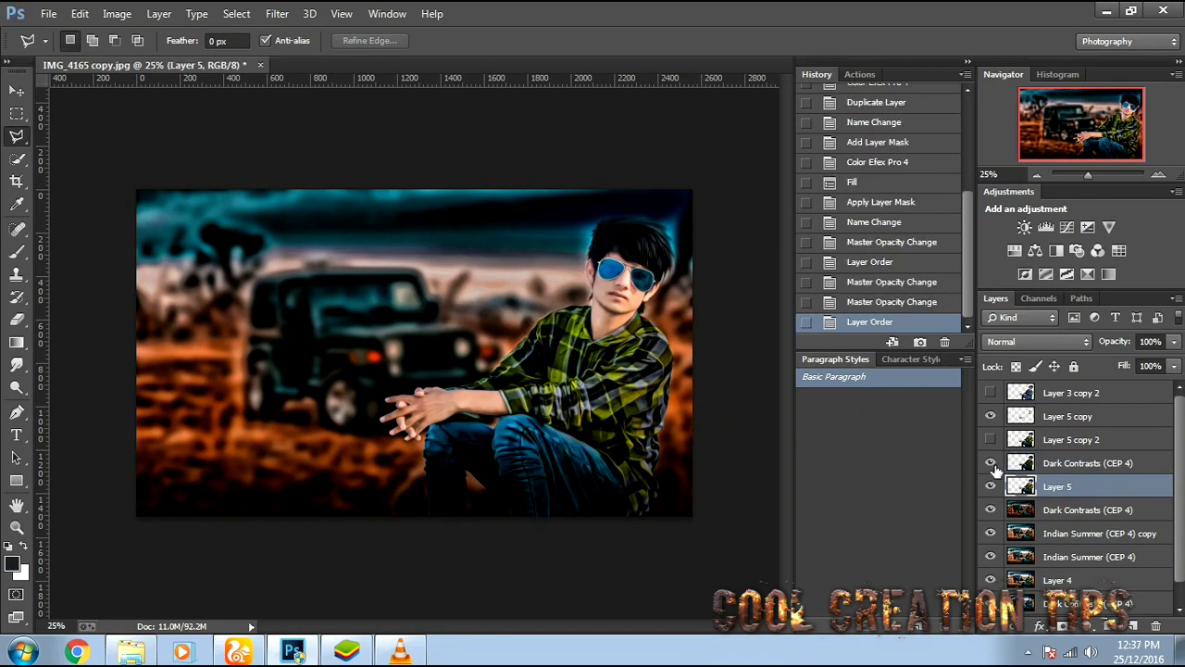
Hide Layer 5 and move it above the man's Dark Contrasts layer.
click(1037, 468)
click(991, 486)
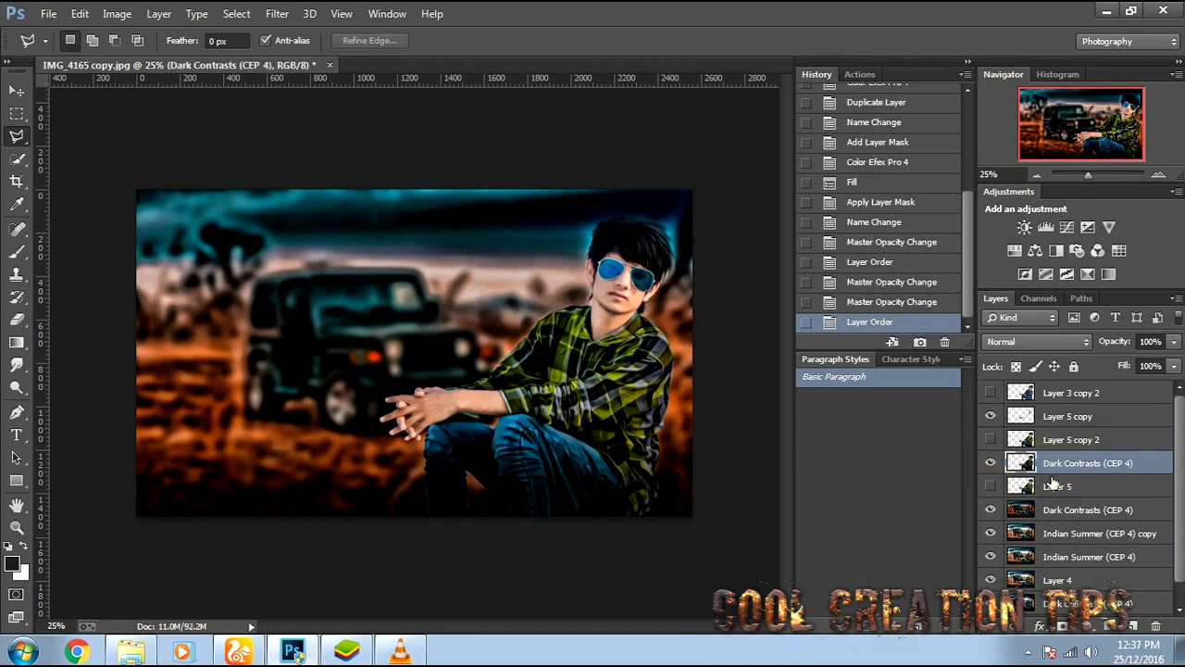
drag(1053, 482, 1026, 466)
click(991, 486)
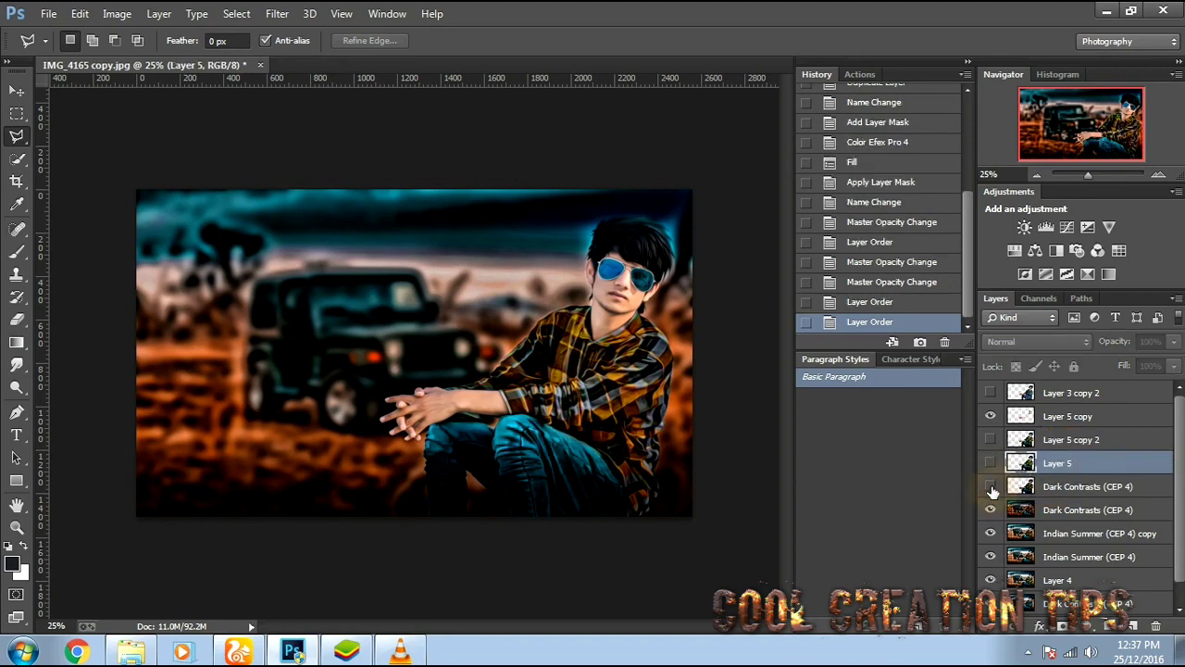
Set the man's Dark Contrasts layer to 65% opacity and compare the result with Layer 5 shown and hidden.
click(1042, 487)
click(1175, 343)
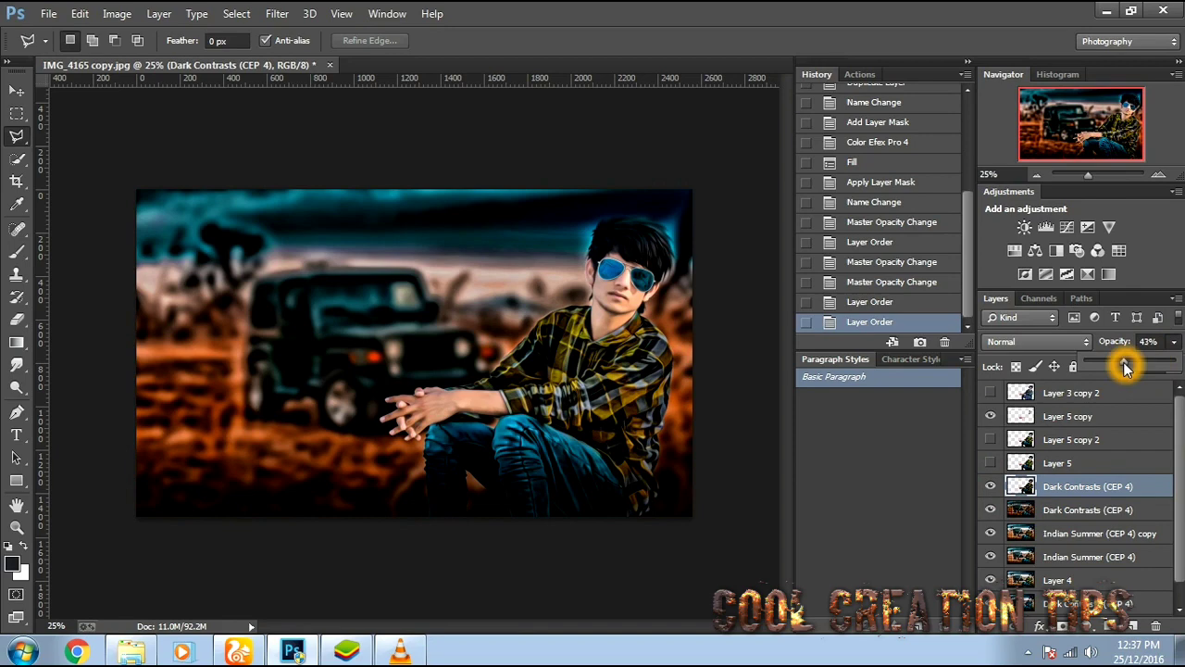
drag(1125, 367, 1144, 366)
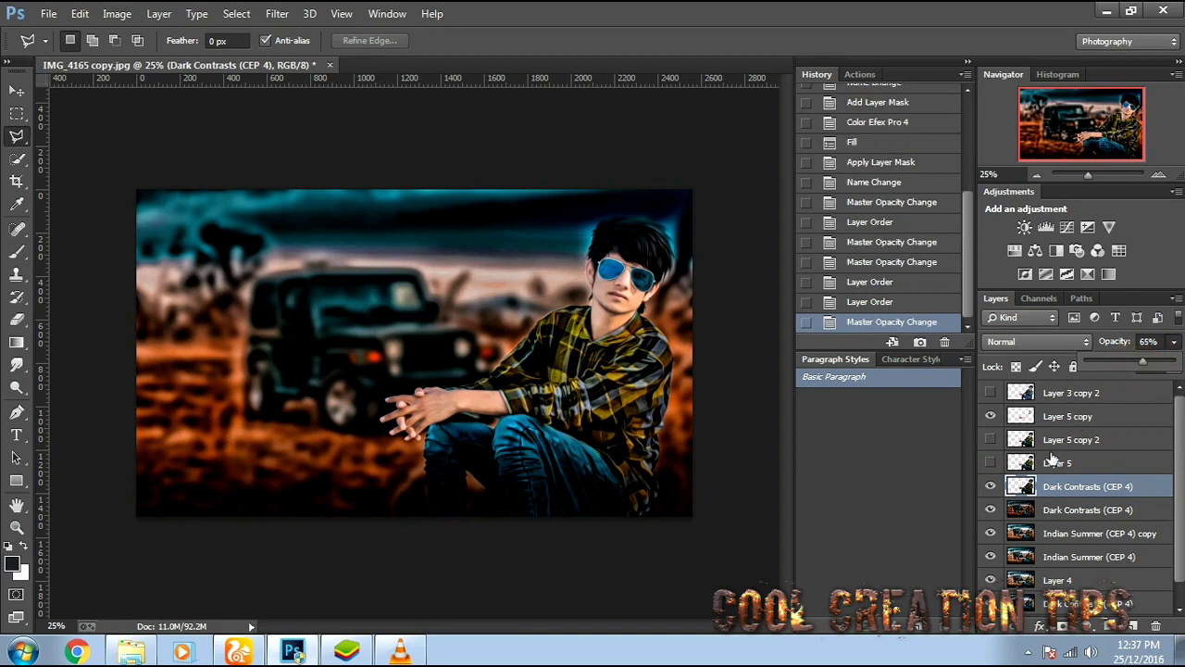
click(991, 463)
click(991, 463)
click(1042, 463)
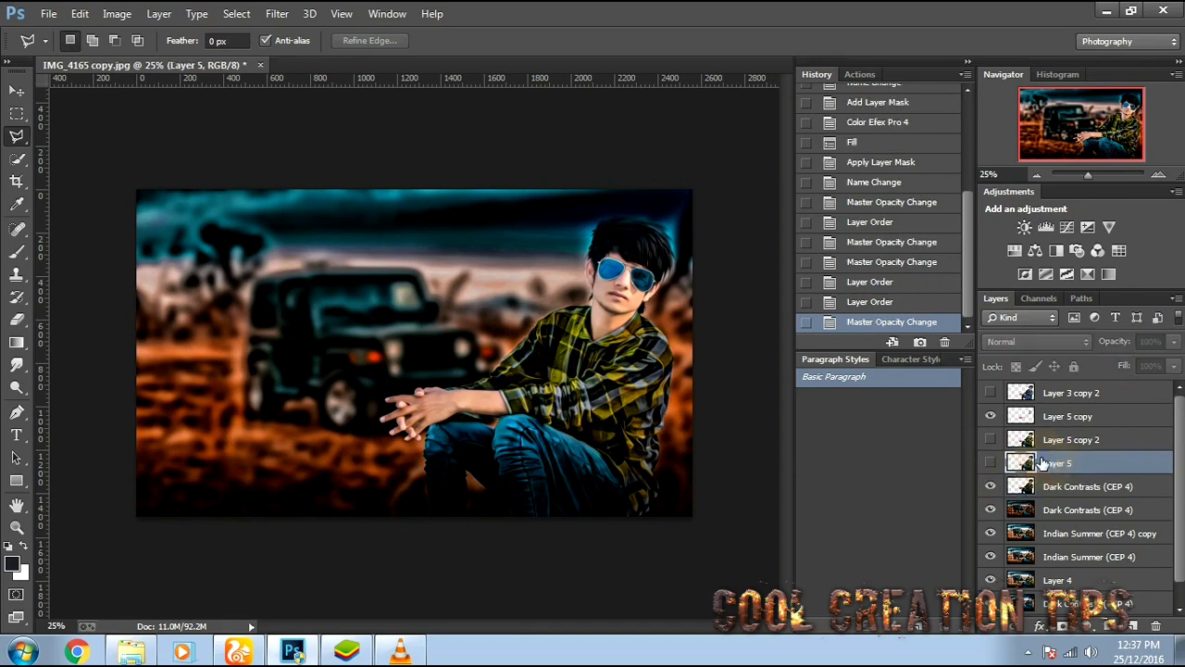
click(1053, 486)
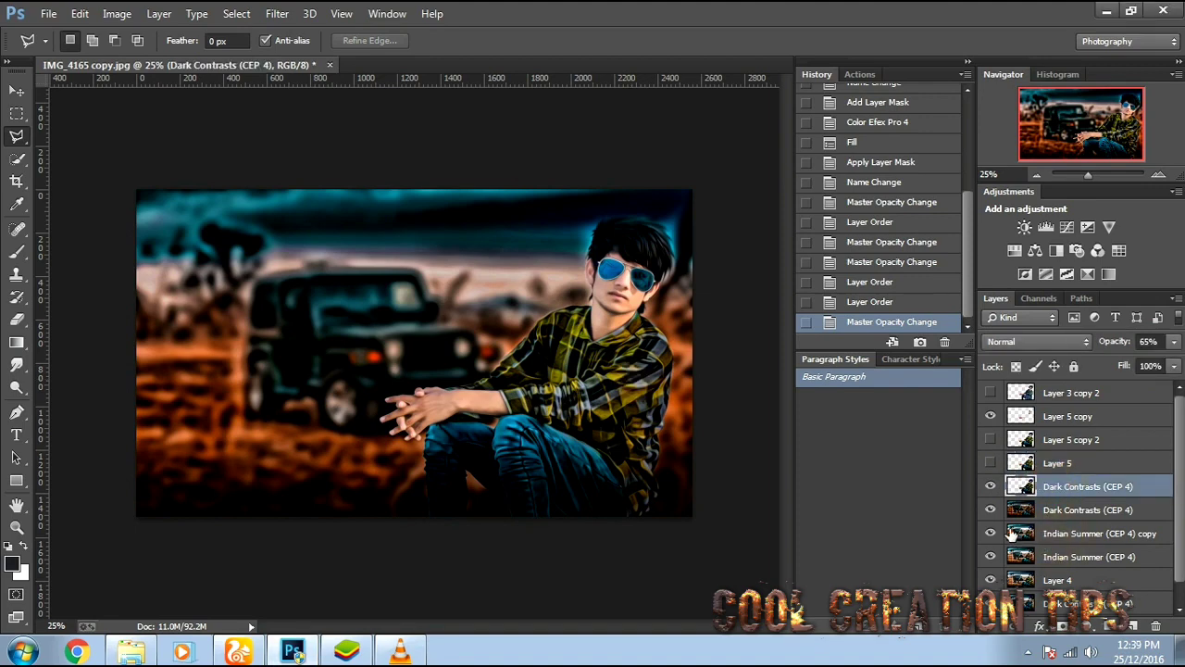
Lower the opacity of the background's Dark Contrasts layer and set the man's Dark Contrasts layer to 50% opacity.
click(1051, 507)
click(1171, 341)
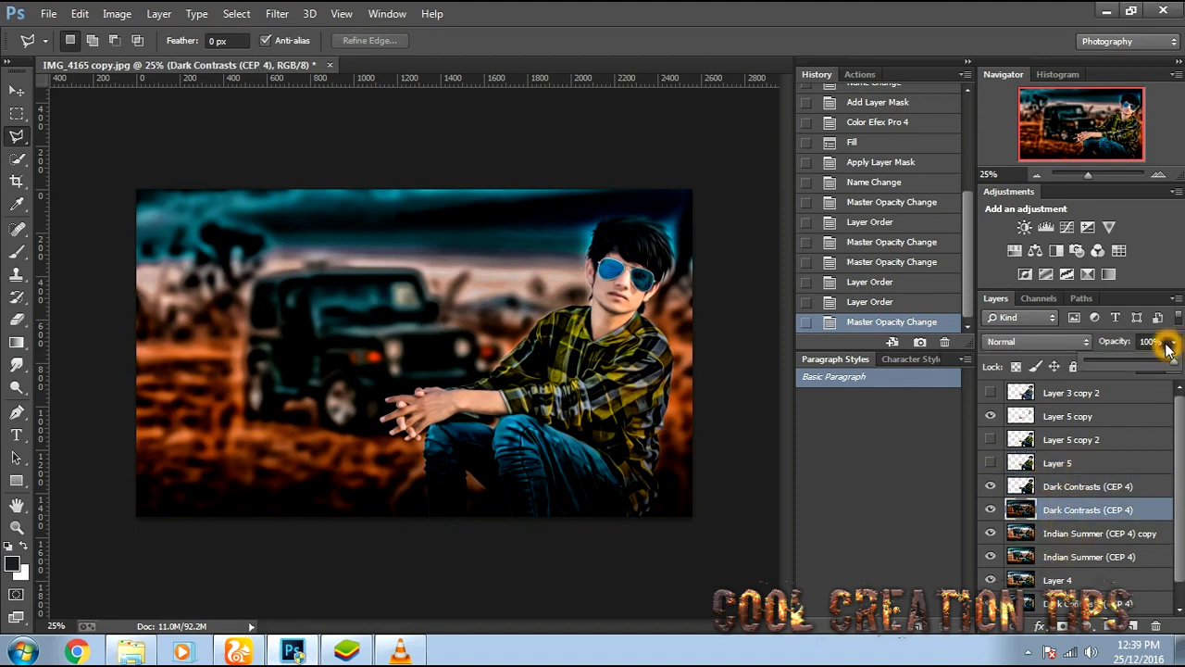
drag(1152, 364, 1135, 363)
click(1124, 486)
click(1174, 345)
click(1025, 487)
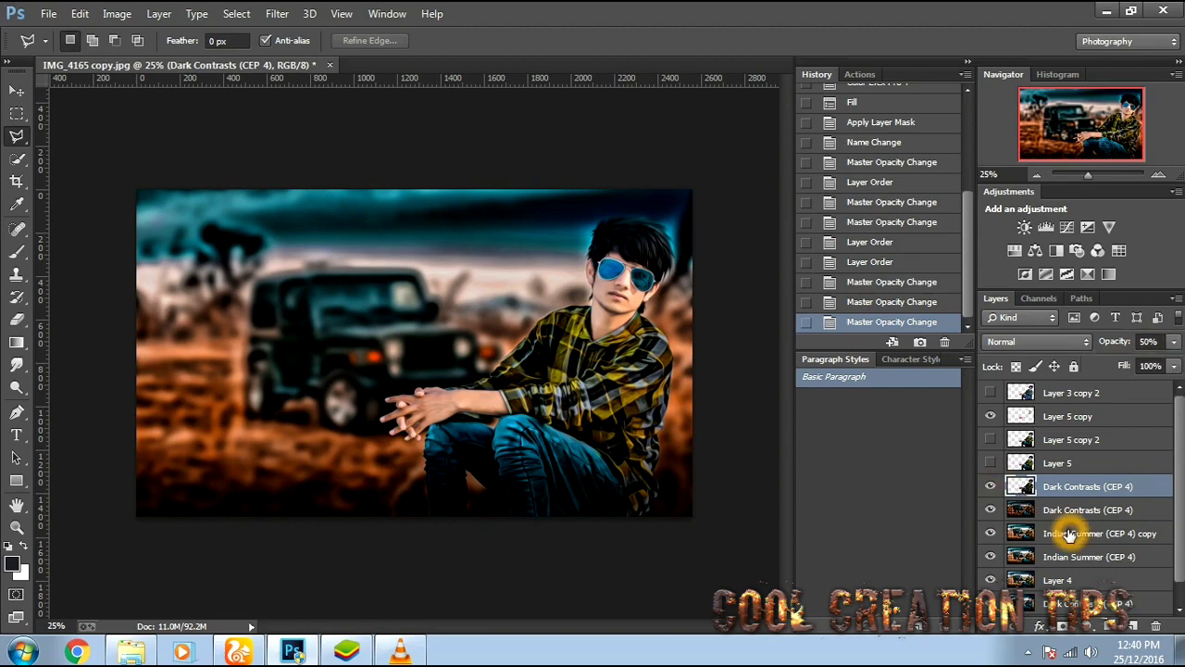
click(1082, 532)
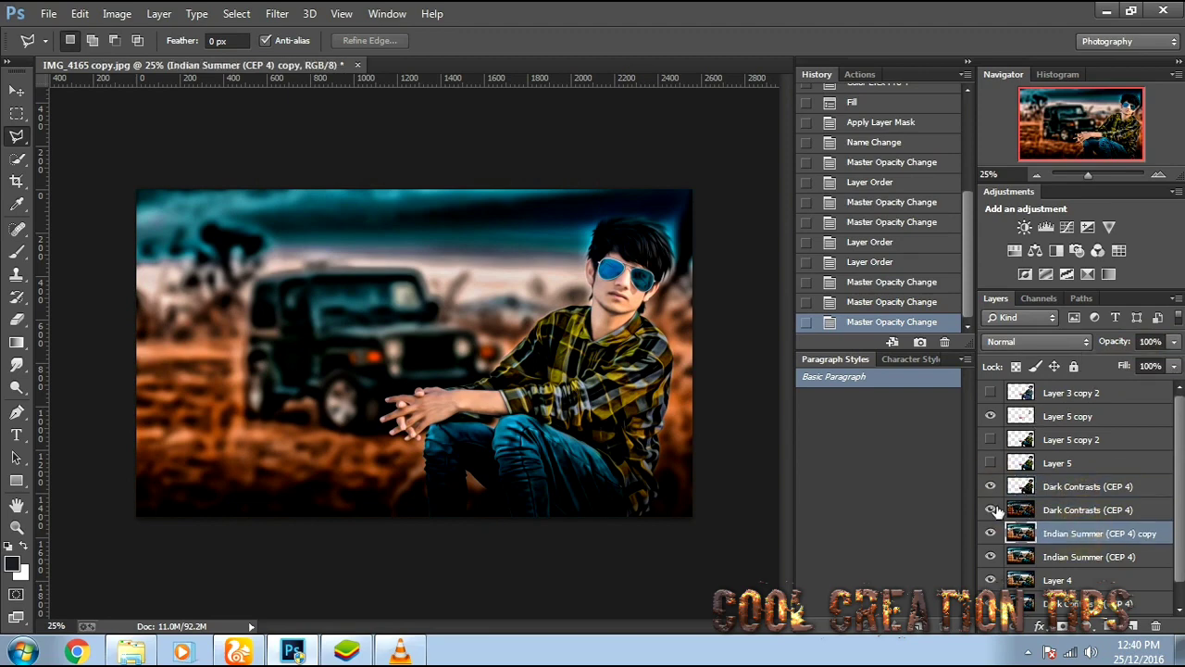
click(992, 509)
click(992, 510)
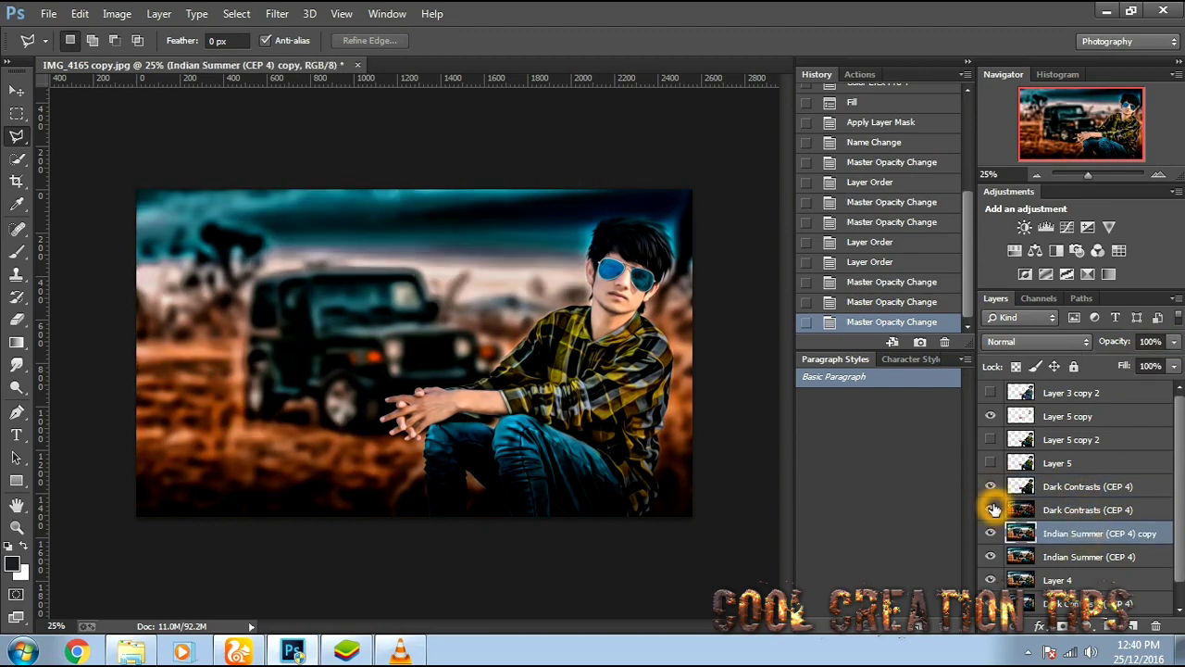
Duplicate the man's Dark Contrasts layer as a hidden backup, then merge all visible layers and duplicate the result.
click(1057, 489)
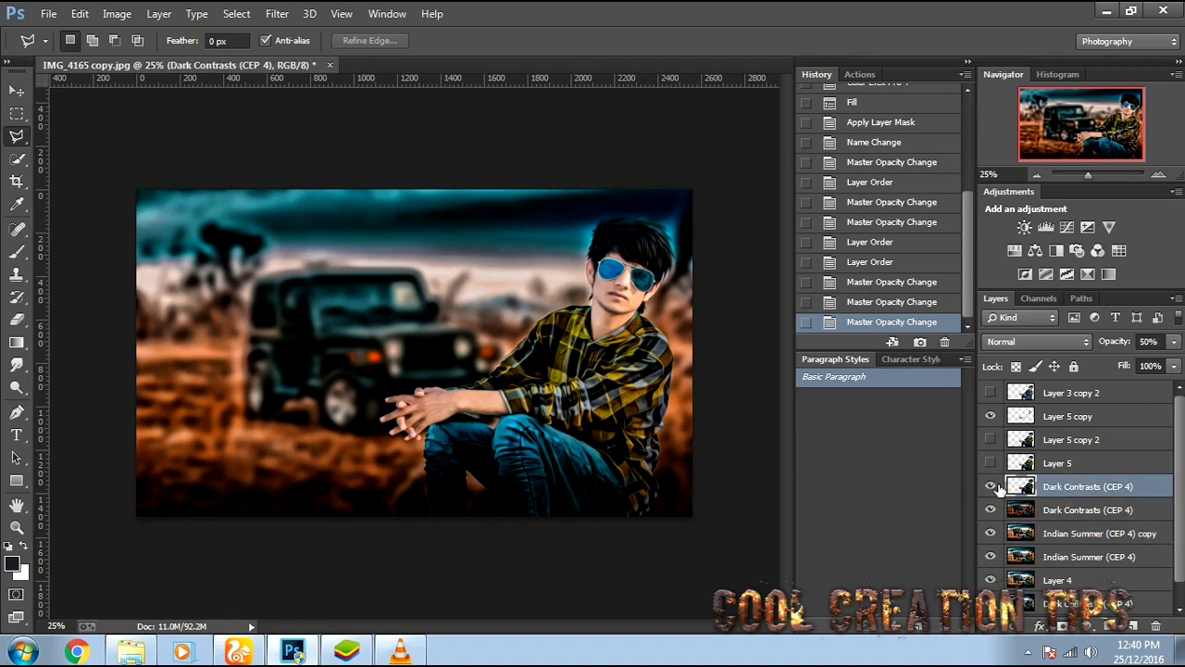
key(ctrl+j)
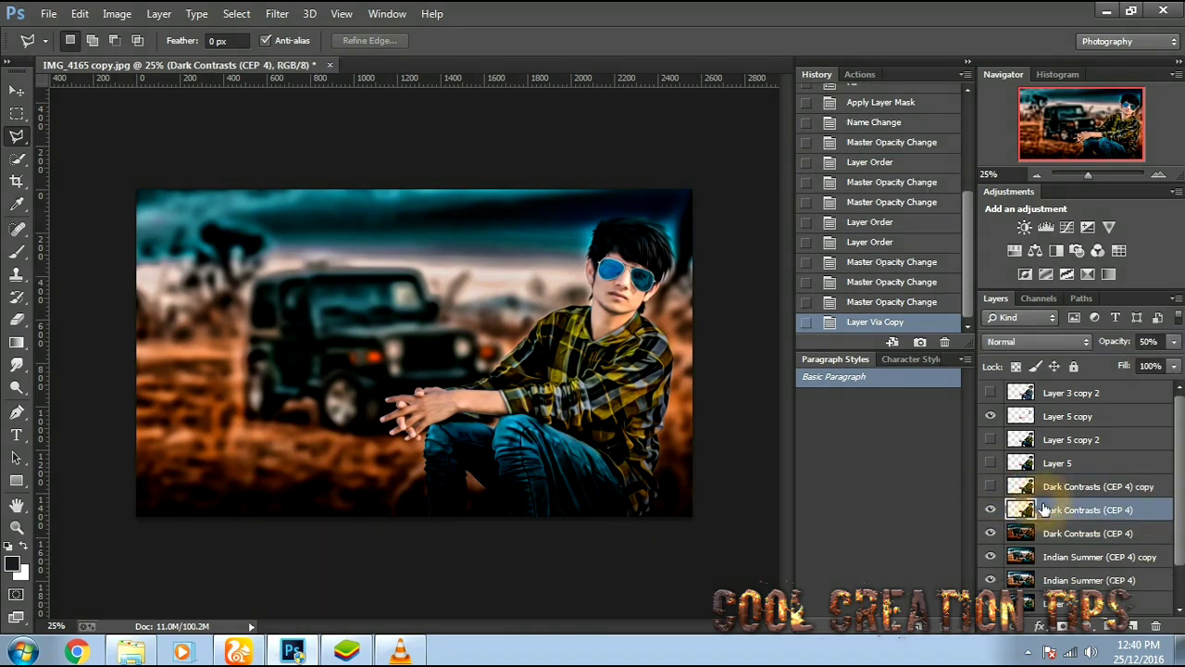
key(ctrl+shift+e)
key(ctrl+j)
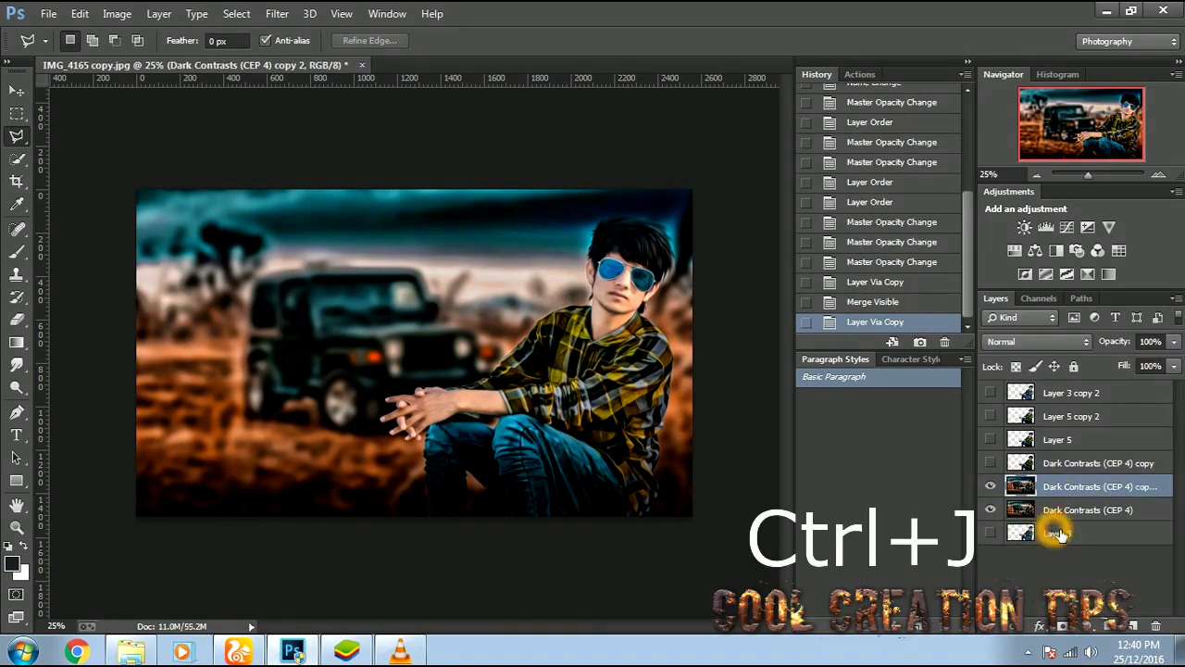
Add a new empty layer above the merged copy and set the Brush's foreground color to bright cyan.
click(1138, 626)
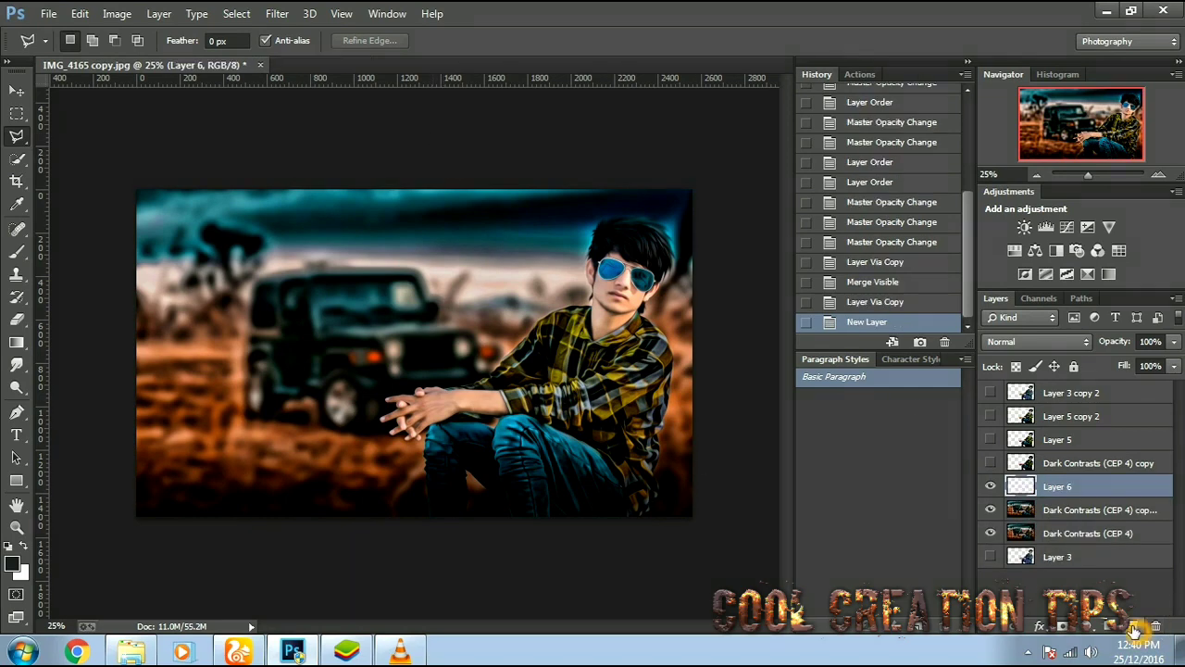
click(17, 252)
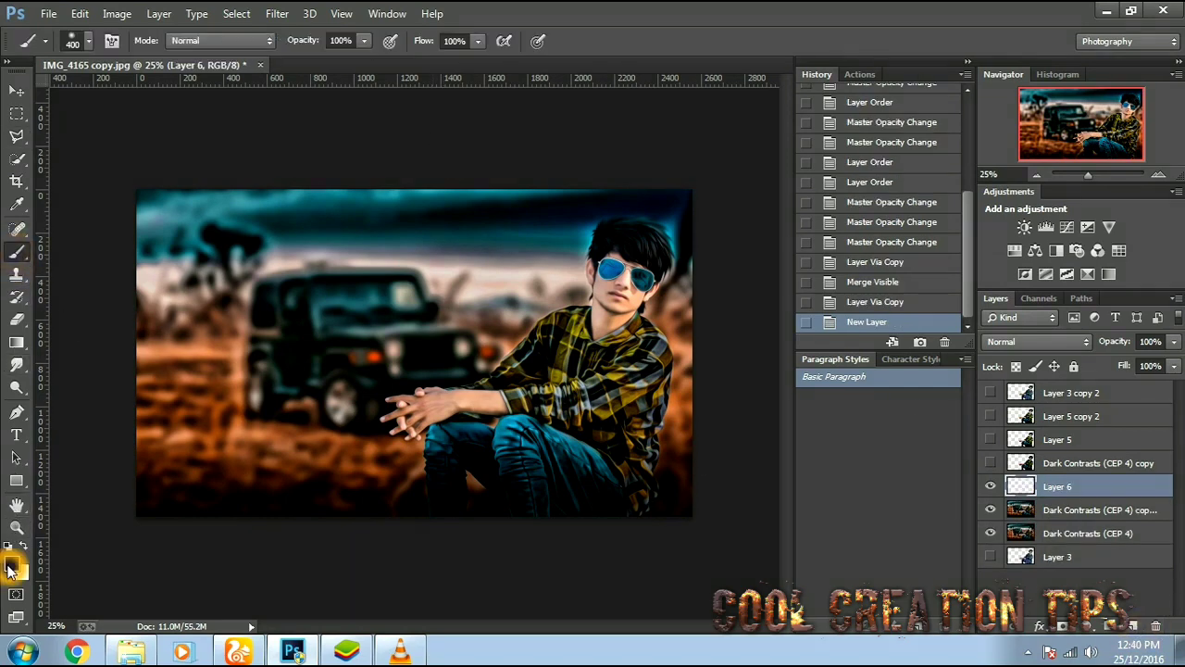
click(12, 562)
click(770, 279)
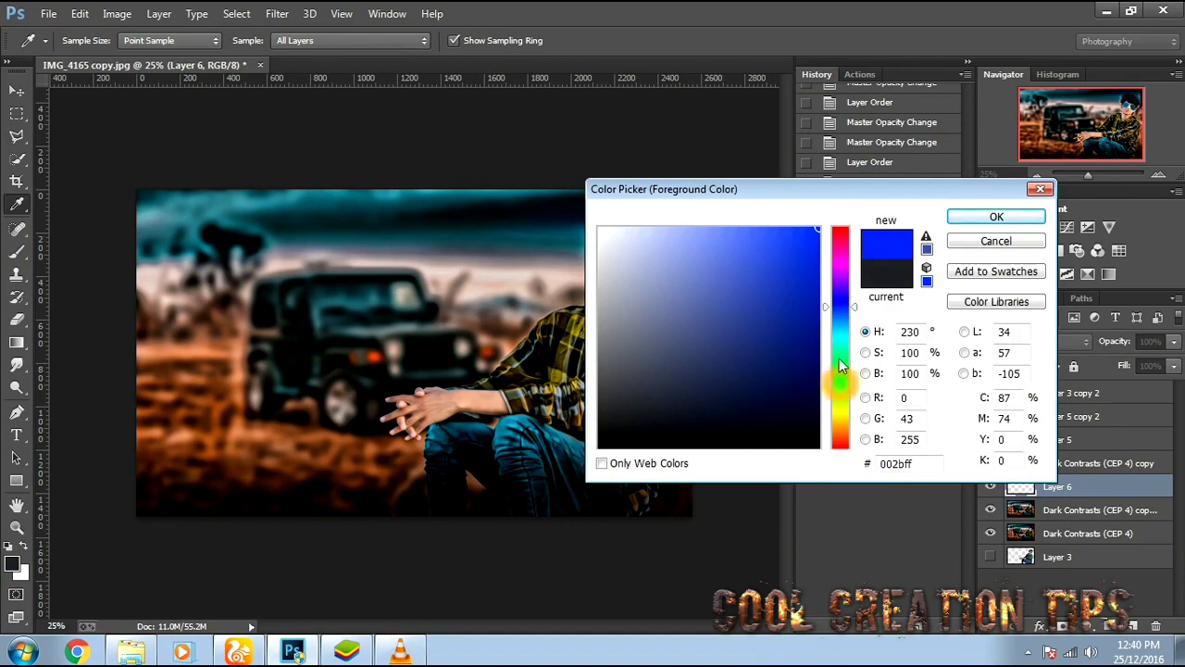
drag(840, 365, 846, 339)
key(Return)
key(b)
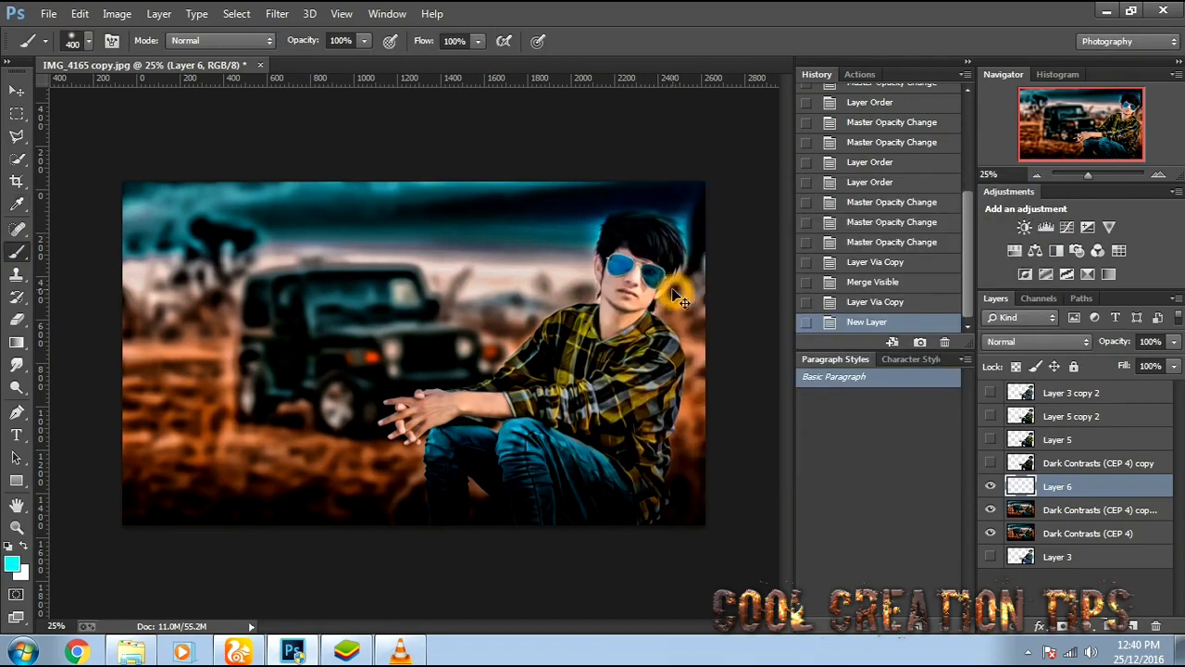
Shrink the brush to 30 px and paint the left lens of the man's sunglasses solid cyan.
scroll(681, 301, up, 6)
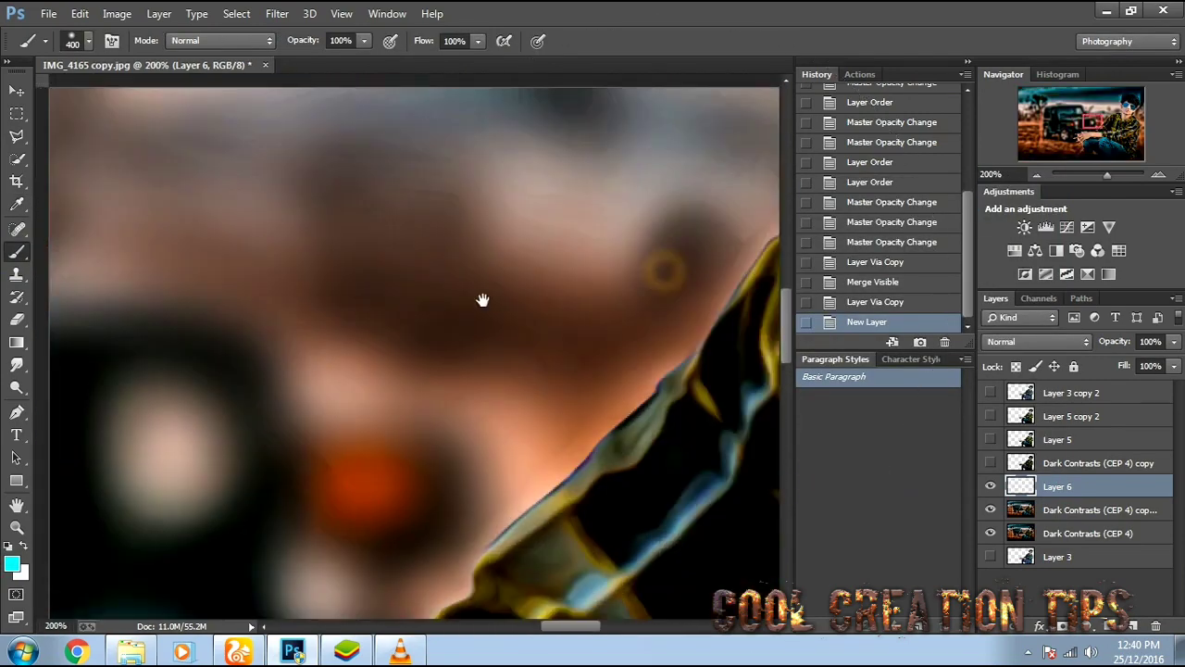
drag(482, 300, 213, 407)
mouse_move(547, 286)
mouse_down()
mouse_move(318, 424)
mouse_move(287, 481)
mouse_up()
key(bracketleft)
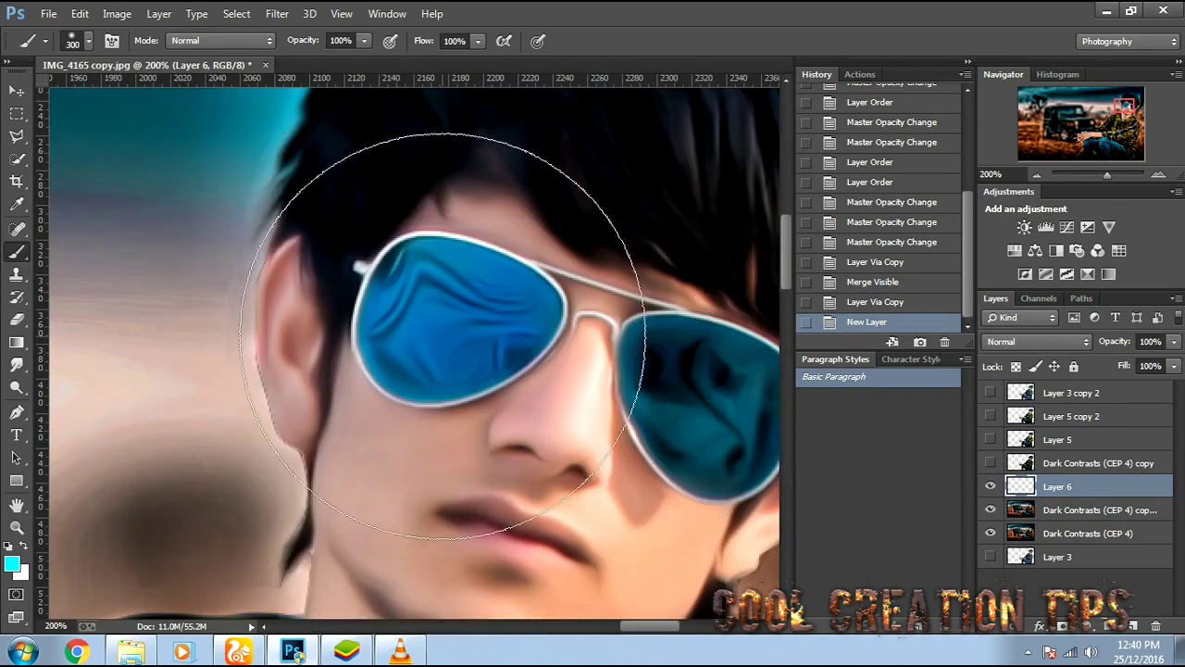
key(bracketleft)
key(bracketleft)
key(bracketleft)
key(bracketleft)
key(bracketleft)
key(bracketleft)
key(bracketleft)
key(bracketleft)
mouse_move(416, 291)
mouse_down()
mouse_move(430, 354)
mouse_move(420, 294)
mouse_move(444, 270)
mouse_move(530, 308)
mouse_move(410, 352)
mouse_up()
key(bracketleft)
key(bracketleft)
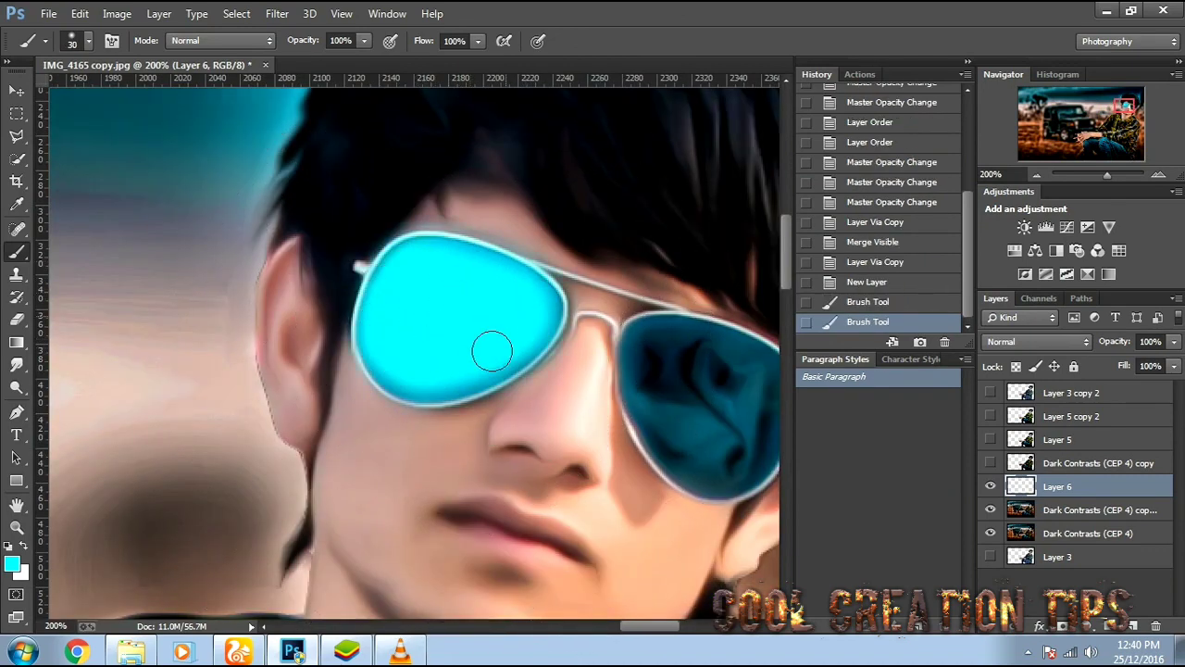
mouse_move(492, 351)
mouse_down()
mouse_move(438, 296)
mouse_move(518, 292)
mouse_up()
mouse_move(532, 302)
mouse_down()
mouse_move(503, 358)
mouse_move(387, 297)
mouse_move(519, 289)
mouse_up()
mouse_move(535, 301)
mouse_down()
mouse_move(535, 338)
mouse_move(508, 367)
mouse_up()
Paint the right lens of the sunglasses solid cyan up to its frame.
mouse_move(646, 374)
mouse_down()
mouse_move(533, 370)
mouse_move(558, 373)
mouse_move(566, 431)
mouse_move(651, 376)
mouse_move(652, 358)
mouse_up()
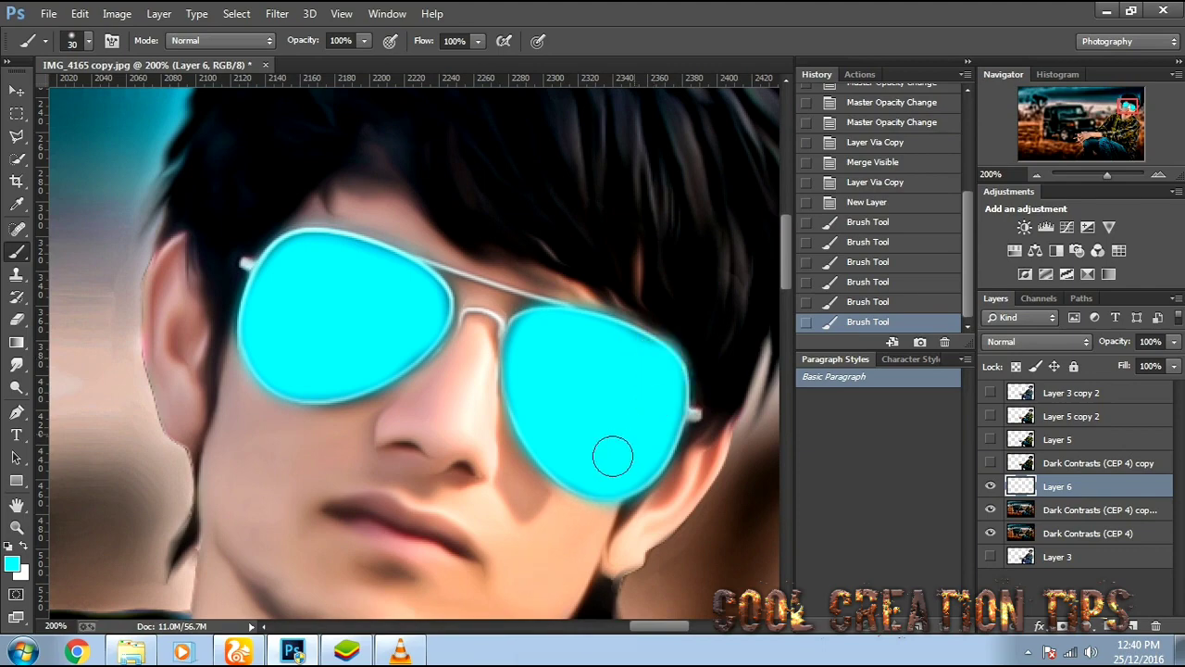
click(552, 385)
drag(559, 441, 603, 471)
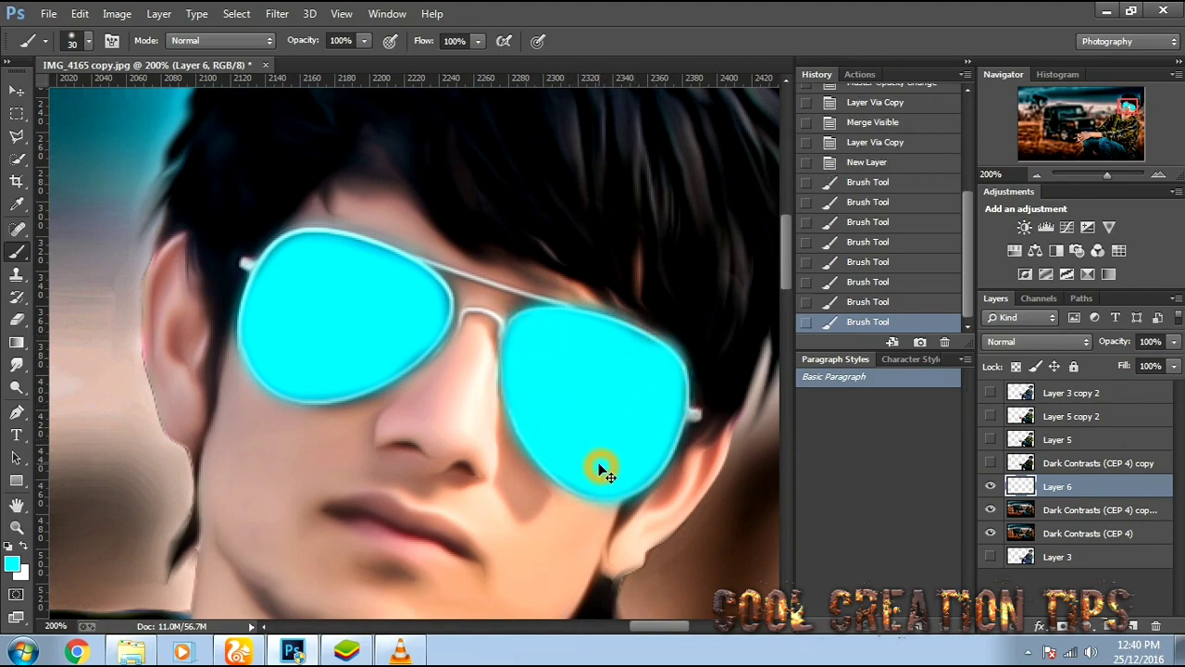
Set Layer 6, the cyan lens paint, to 59% opacity with the Color blending mode.
key(ctrl+minus)
key(ctrl+minus)
key(ctrl+minus)
key(ctrl+minus)
key(ctrl+minus)
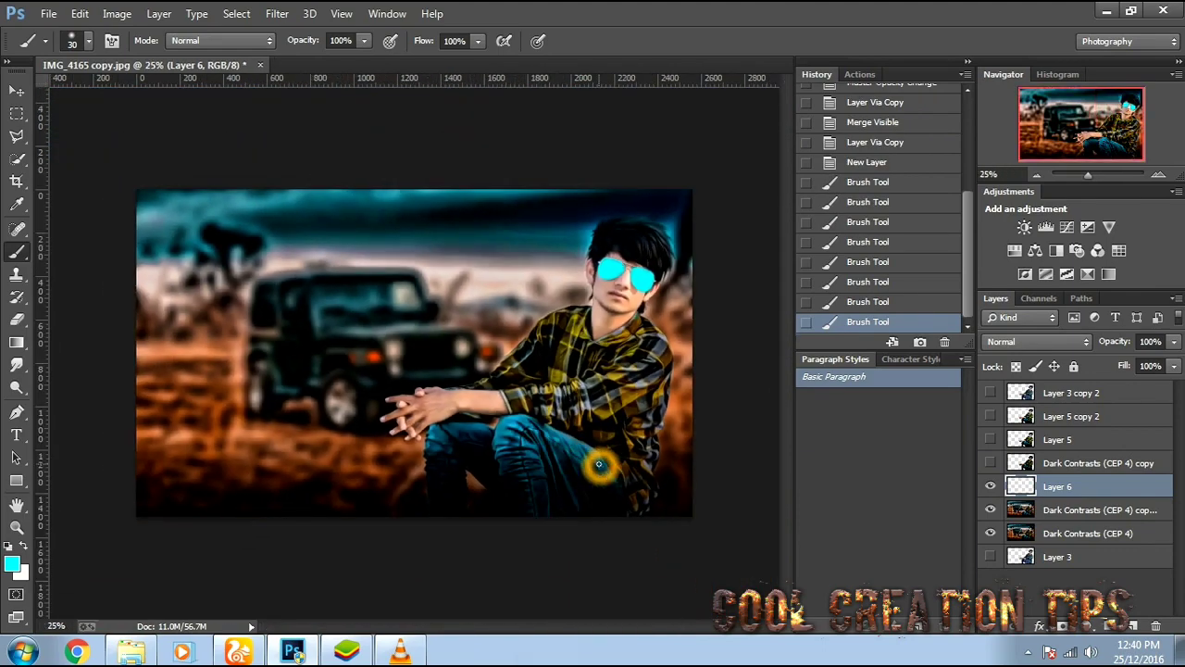
click(1173, 342)
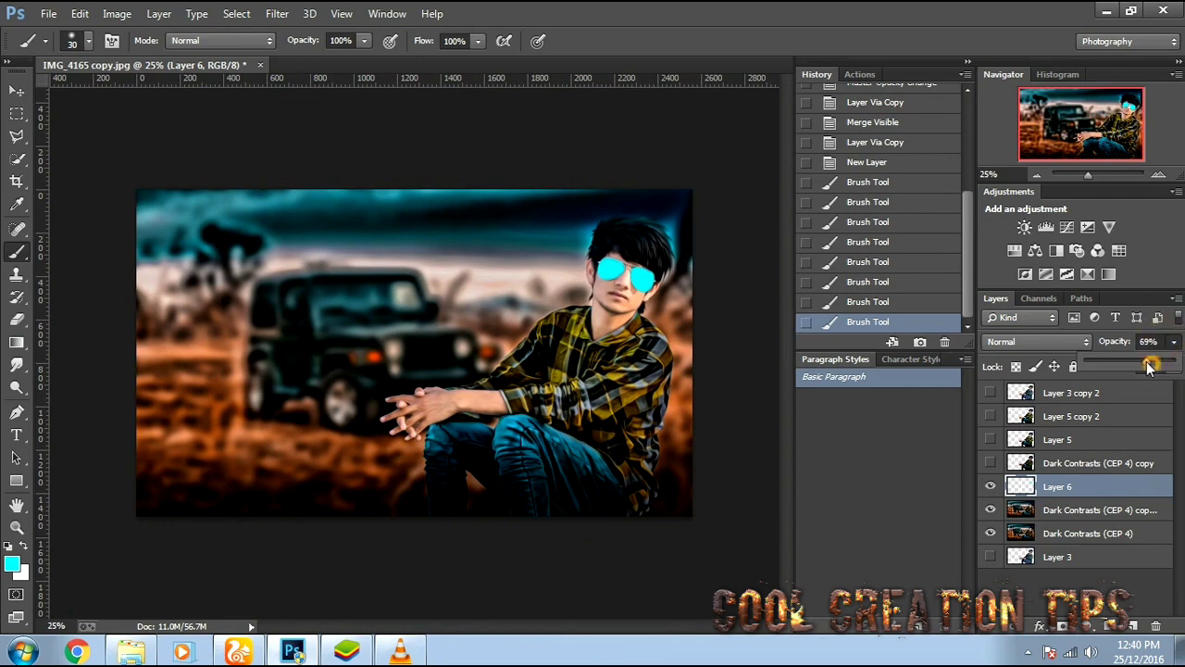
drag(1148, 366, 1139, 366)
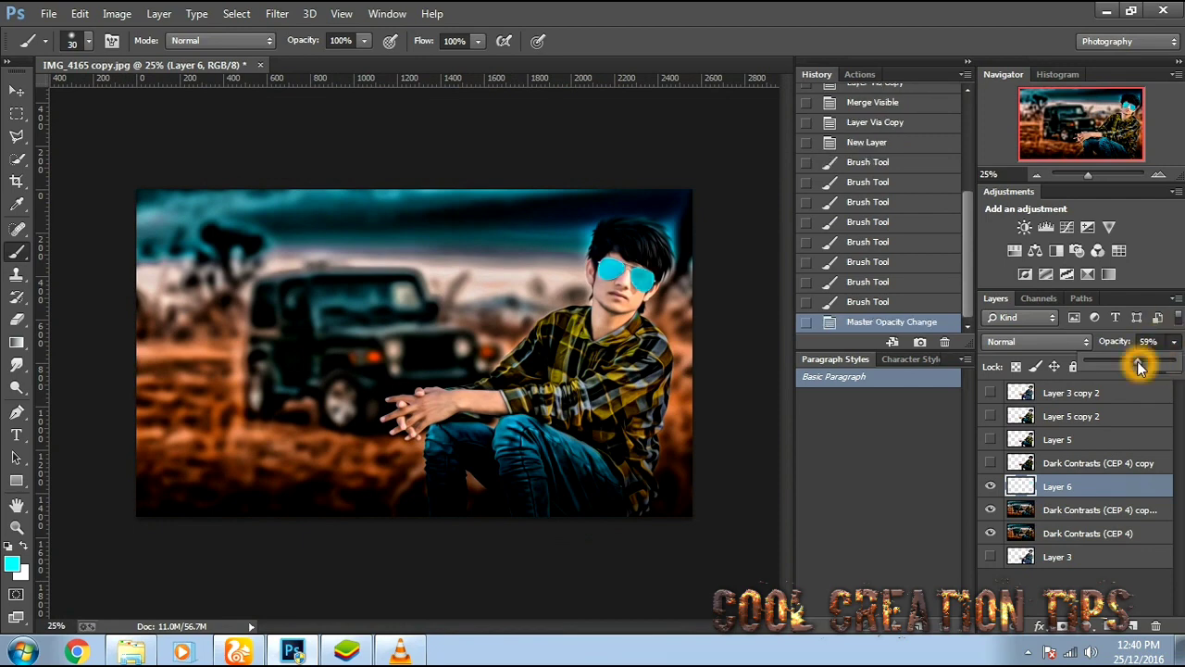
click(1036, 342)
click(1040, 428)
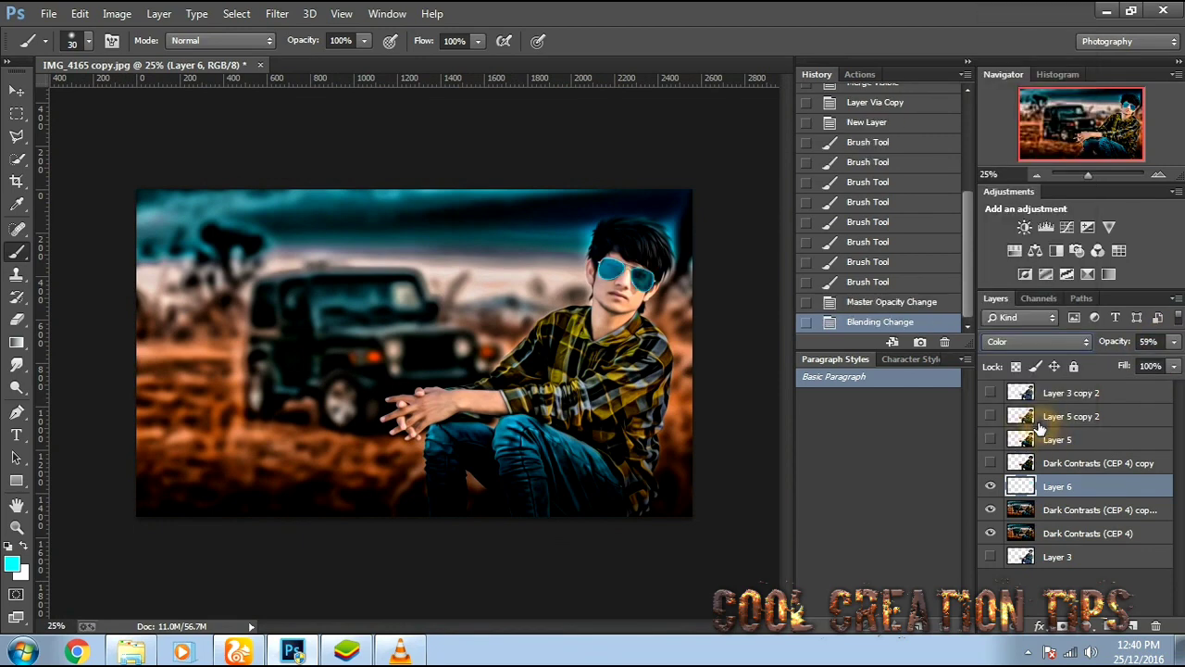
Recolor the lens paint on Layer 6 with a Hue/Saturation hue shift of -180.
key(ctrl+u)
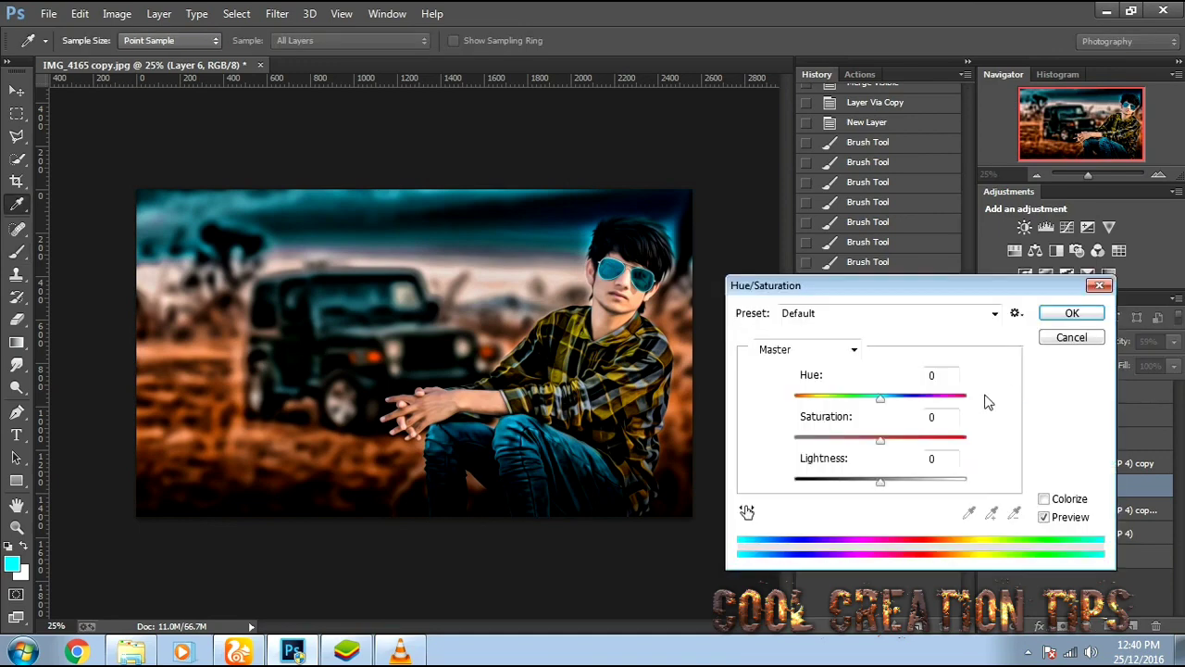
drag(906, 405, 786, 415)
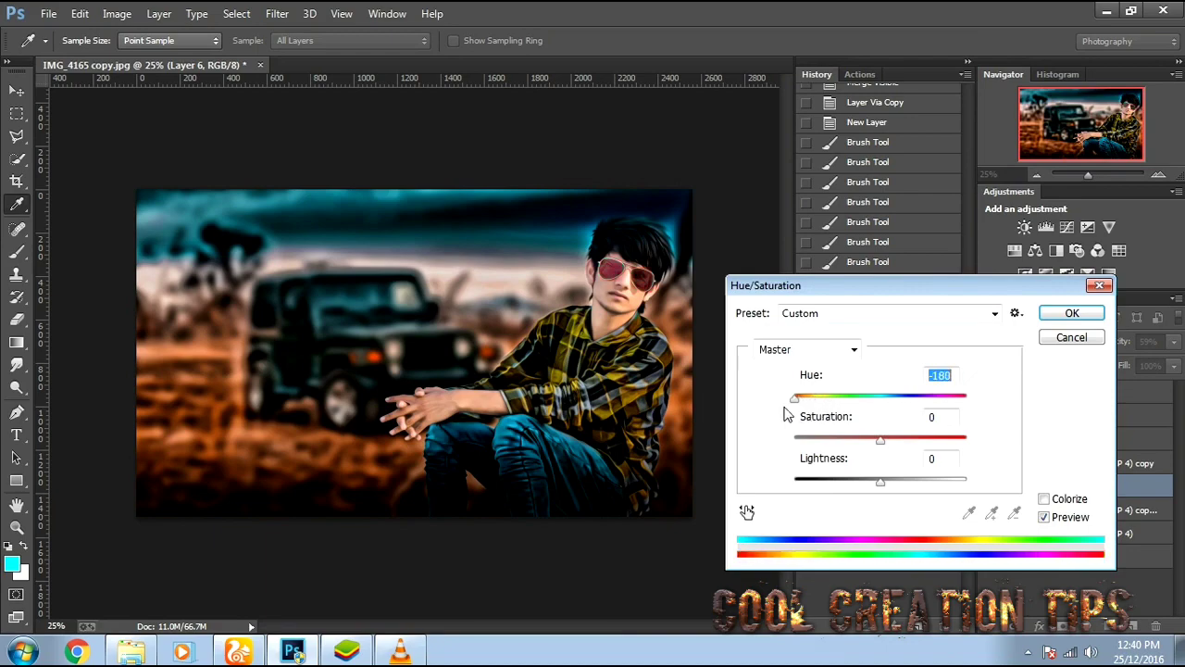
key(Return)
key(b)
Erase the red color spill around the sunglasses' frames, nose and cheeks with a 20 px Eraser.
key(ctrl+plus)
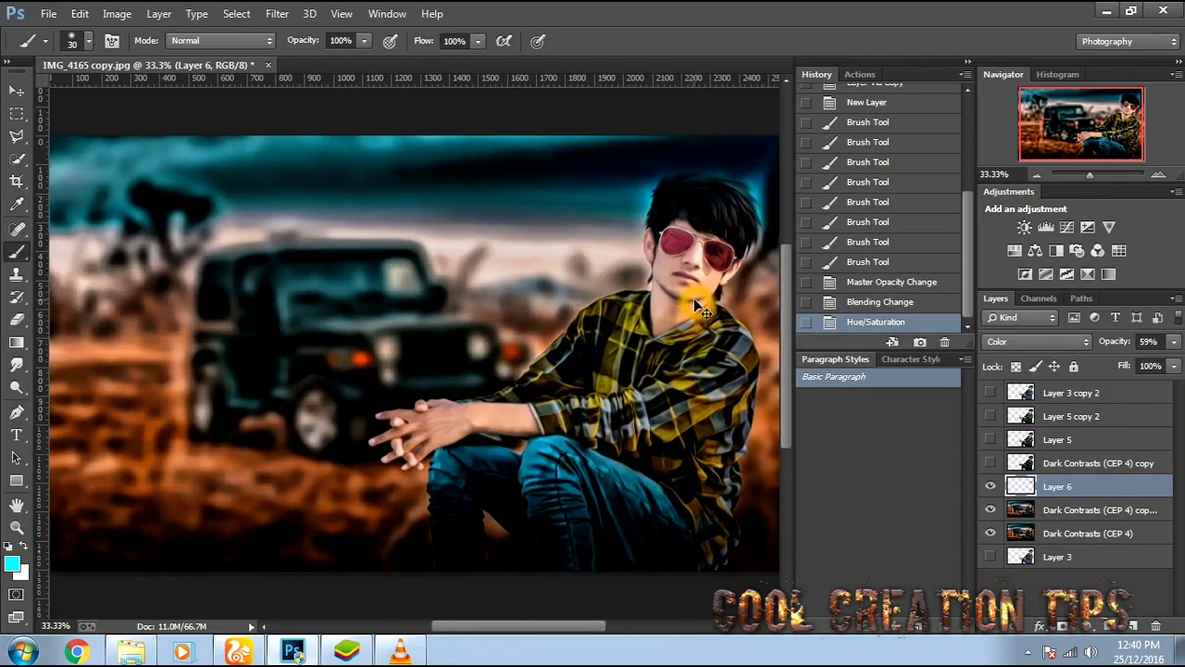
key(ctrl+plus)
key(ctrl+plus)
key(ctrl+plus)
drag(693, 299, 496, 397)
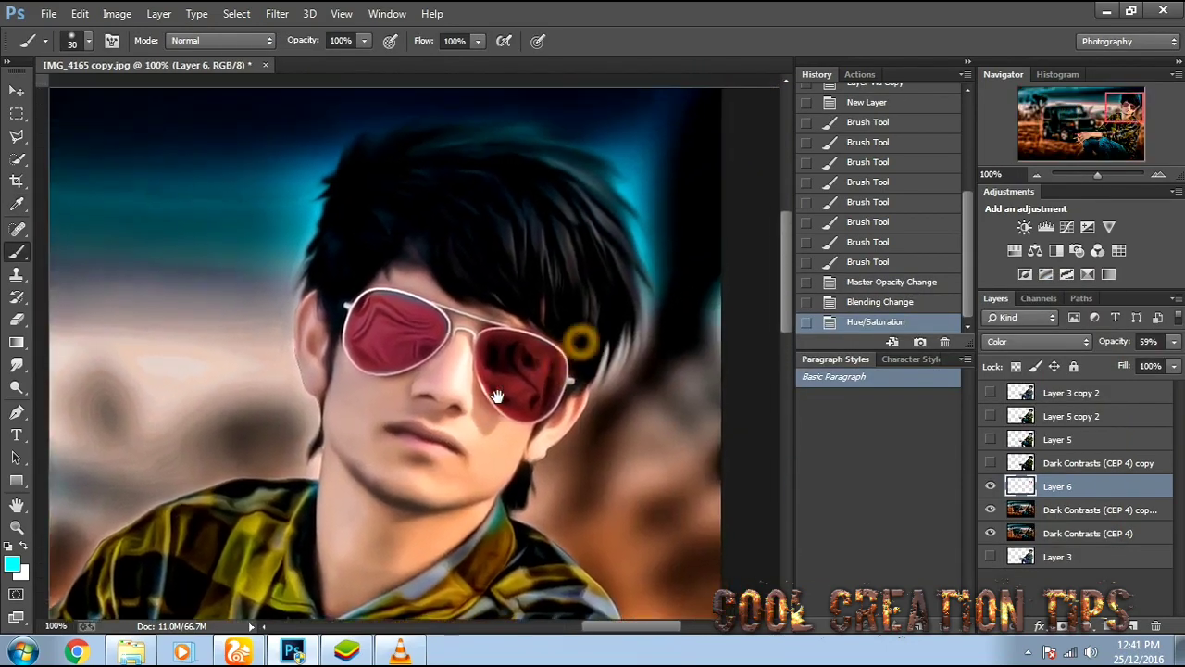
key(ctrl+plus)
key(ctrl+plus)
key(e)
key(bracketright)
key(bracketright)
key(bracketright)
key(bracketright)
key(bracketright)
key(bracketright)
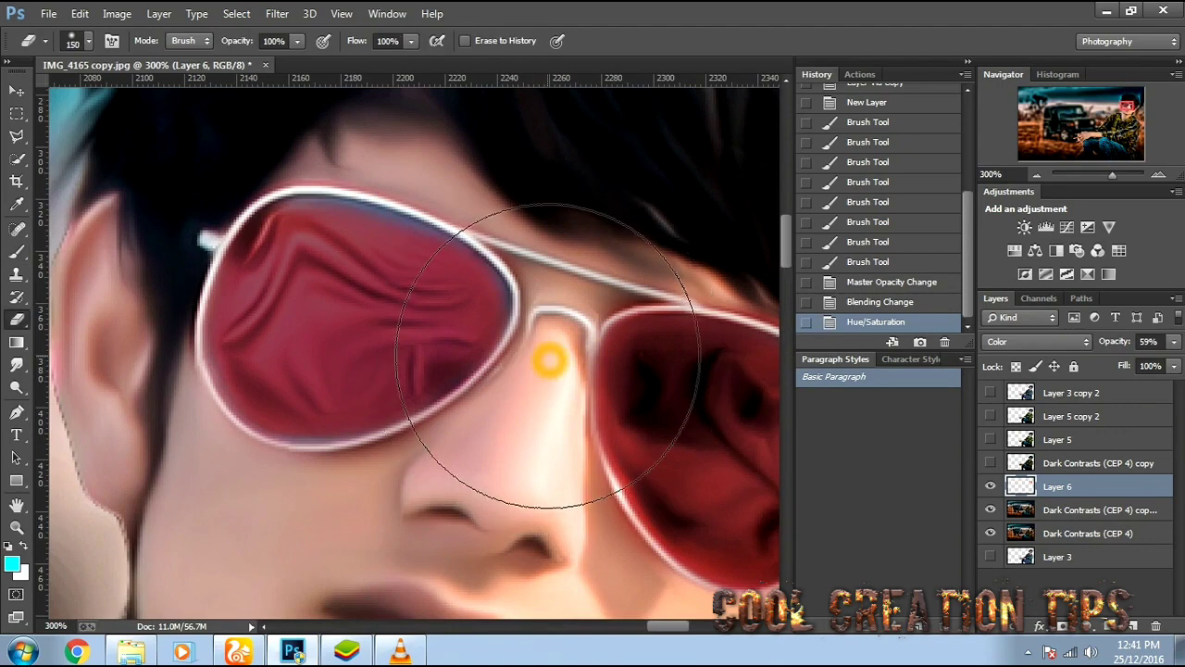
key(bracketleft)
key(bracketleft)
key(bracketleft)
key(bracketleft)
key(bracketleft)
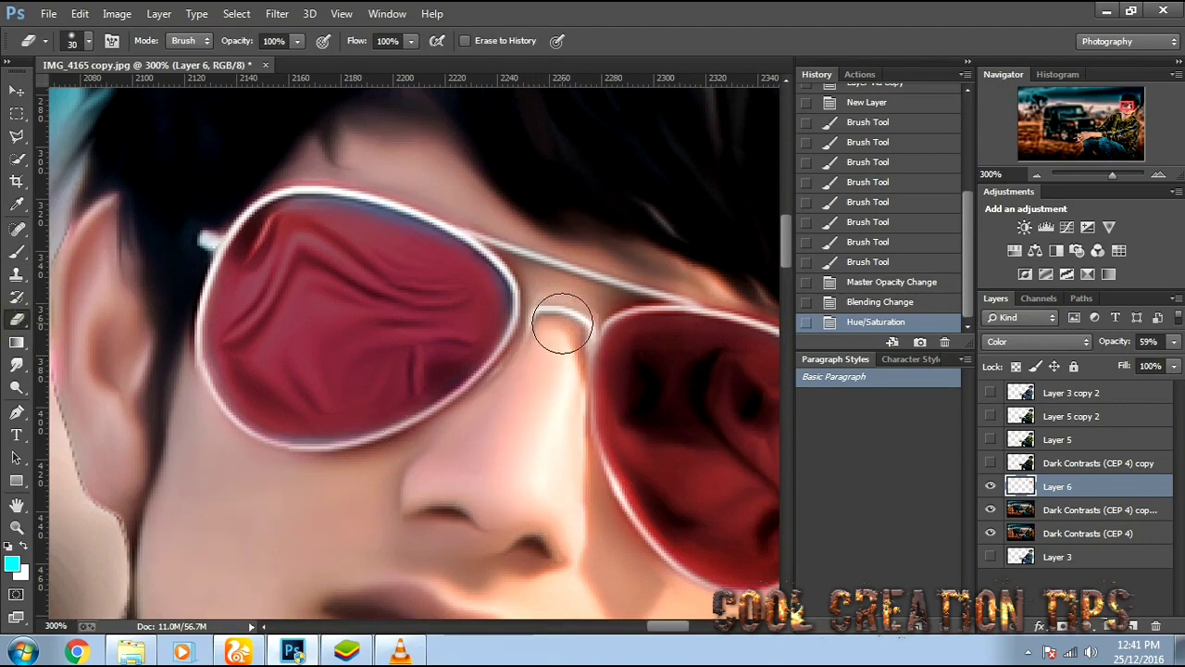
key(bracketleft)
key(bracketleft)
mouse_move(602, 519)
mouse_down()
mouse_move(629, 536)
mouse_move(528, 423)
mouse_up()
drag(531, 427, 561, 469)
mouse_move(629, 506)
mouse_down()
mouse_move(690, 516)
mouse_move(569, 492)
mouse_move(693, 521)
mouse_move(739, 502)
mouse_up()
mouse_move(760, 493)
mouse_down()
mouse_move(606, 559)
mouse_move(682, 422)
mouse_move(669, 432)
mouse_up()
mouse_move(649, 381)
mouse_down()
mouse_move(590, 307)
mouse_move(432, 259)
mouse_up()
drag(603, 286, 383, 272)
drag(277, 233, 612, 368)
mouse_move(609, 372)
mouse_down()
mouse_move(547, 320)
mouse_move(370, 291)
mouse_up()
drag(288, 448, 312, 373)
Hide Layer 6 and duplicate the merged Dark Contrasts copy beneath it.
key(ctrl+minus)
key(ctrl+minus)
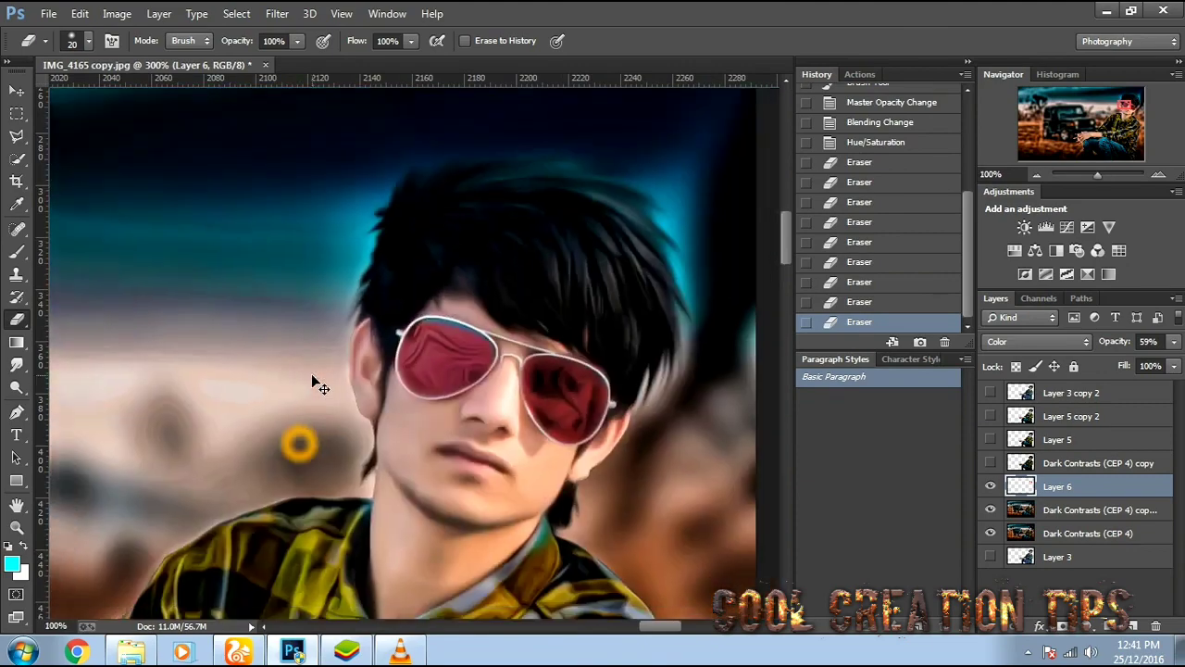
key(ctrl+minus)
key(ctrl+minus)
key(ctrl+minus)
key(ctrl+minus)
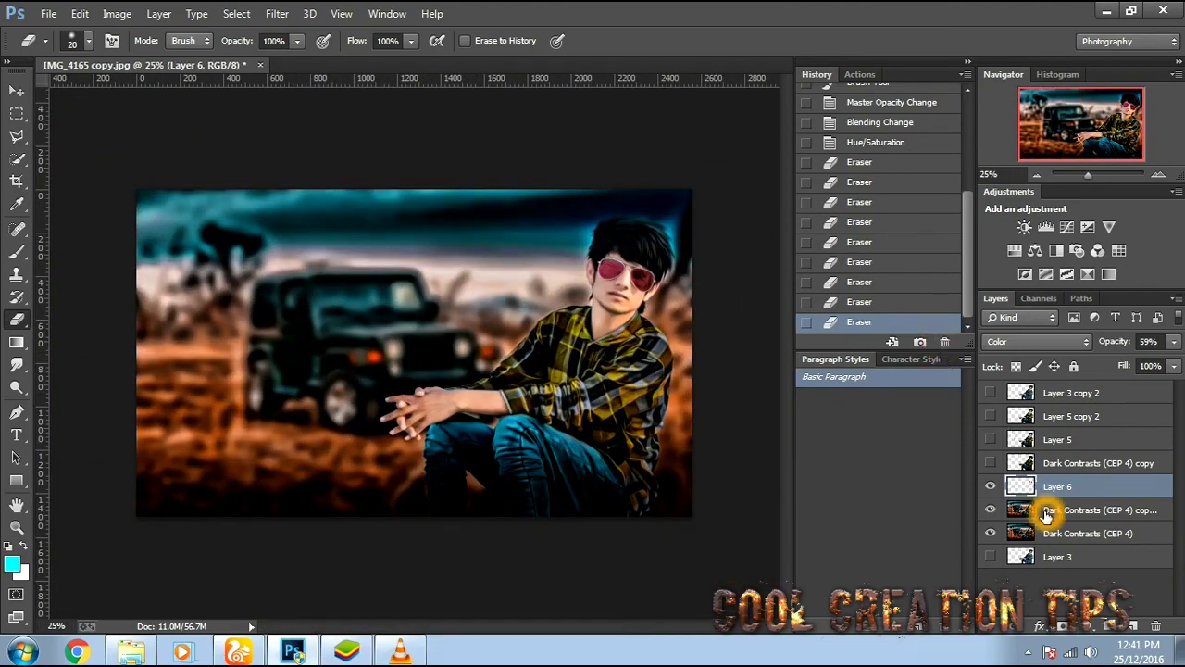
click(992, 489)
click(1051, 510)
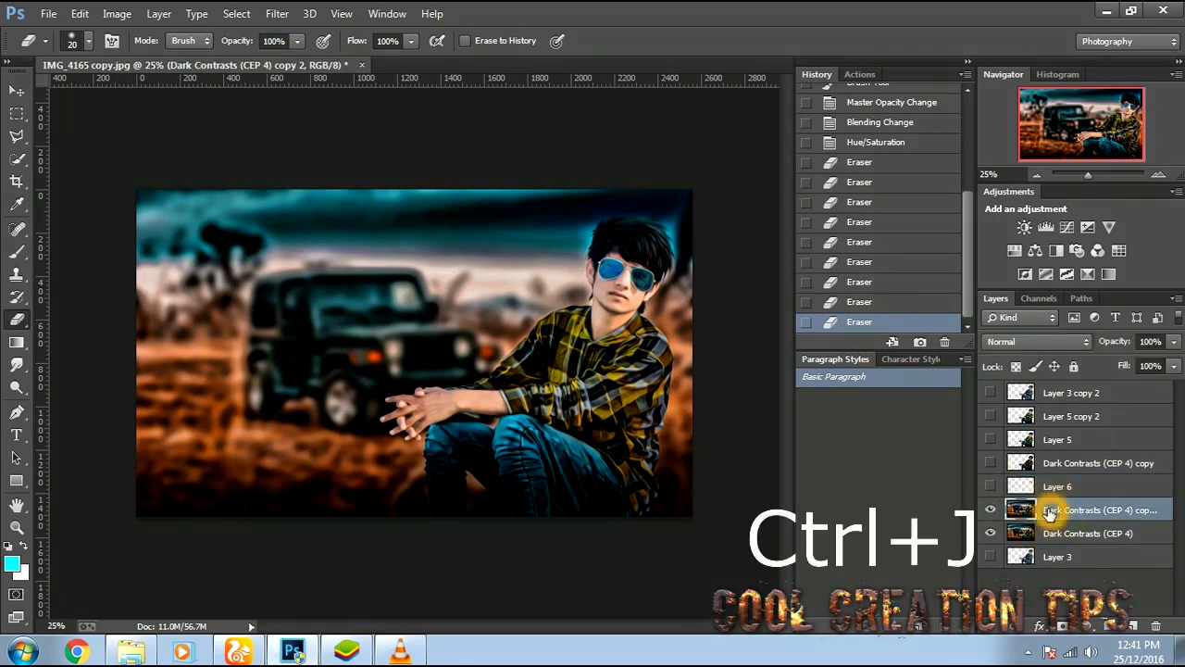
key(ctrl+j)
Apply Color Efex Pro 4's Indian Summer filter to the duplicate with Enhance Foliage at 75%.
click(277, 13)
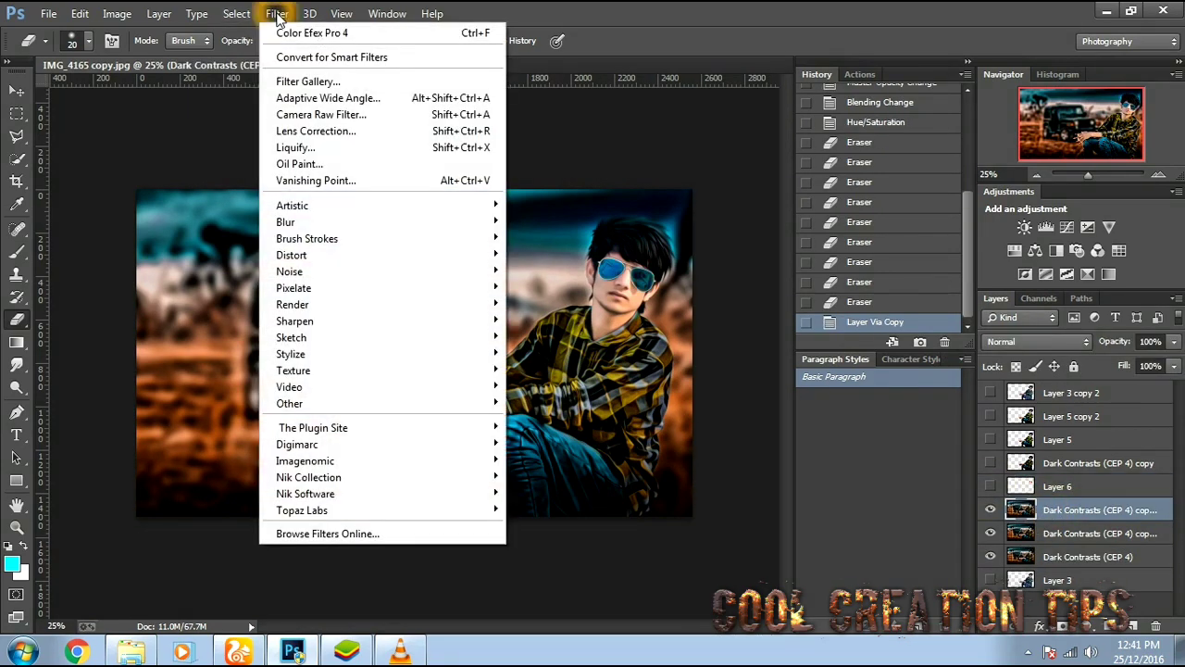
mouse_move(425, 473)
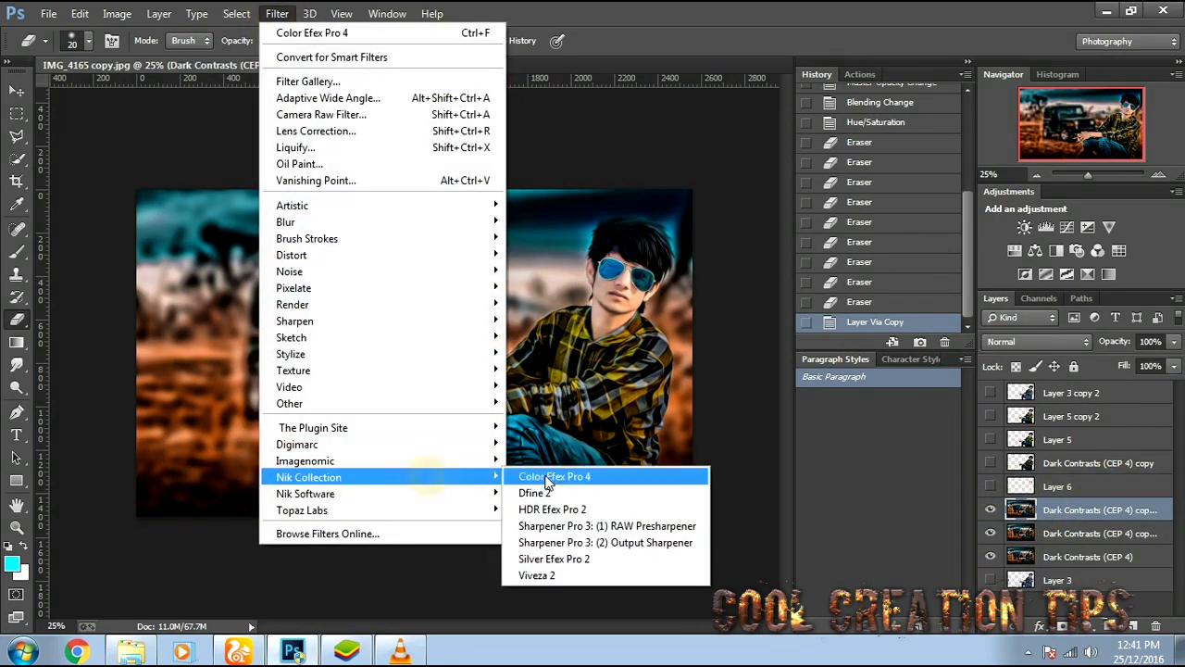
click(575, 477)
scroll(167, 510, down, 2)
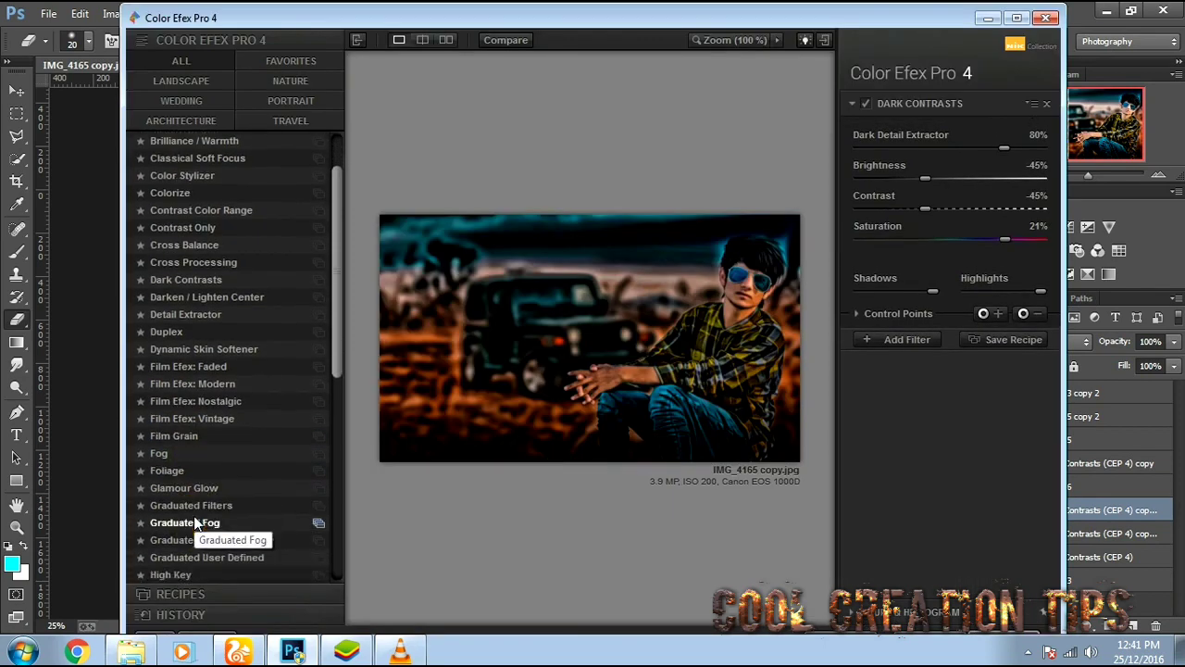
click(185, 573)
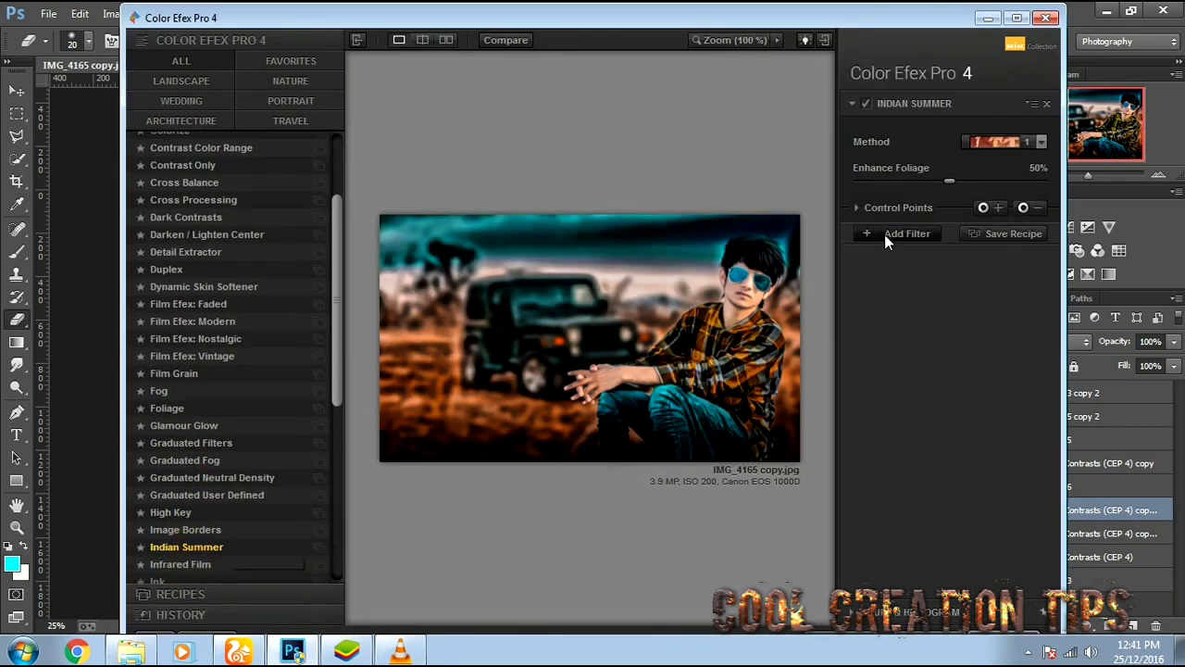
drag(956, 185, 988, 185)
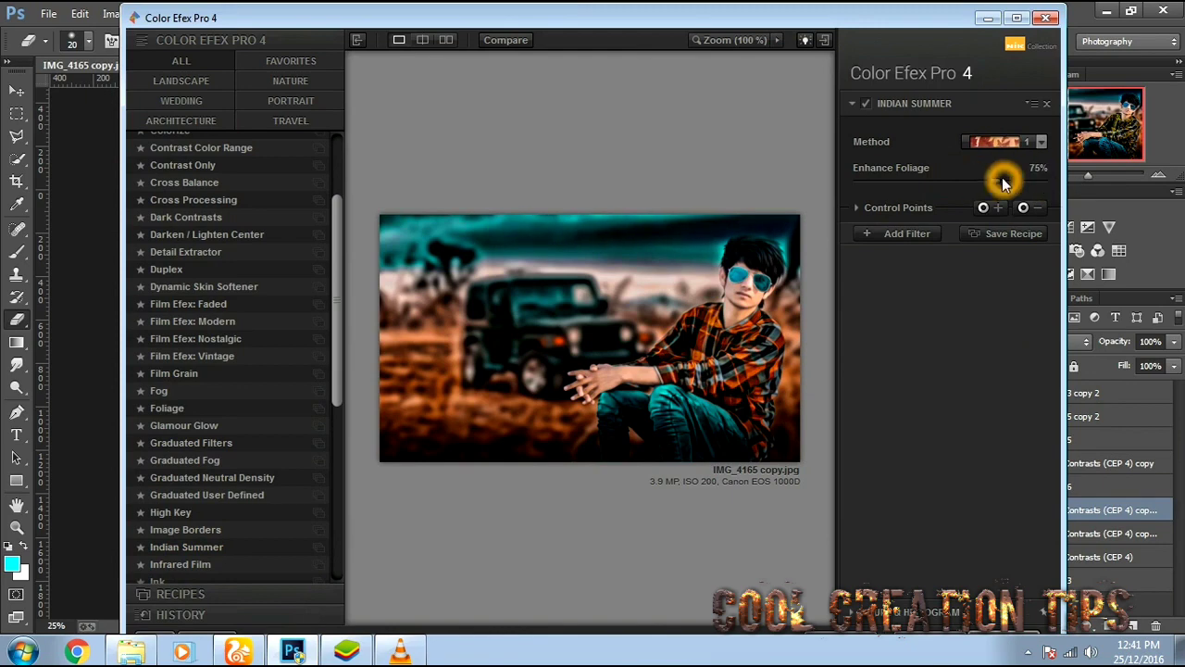
click(1014, 621)
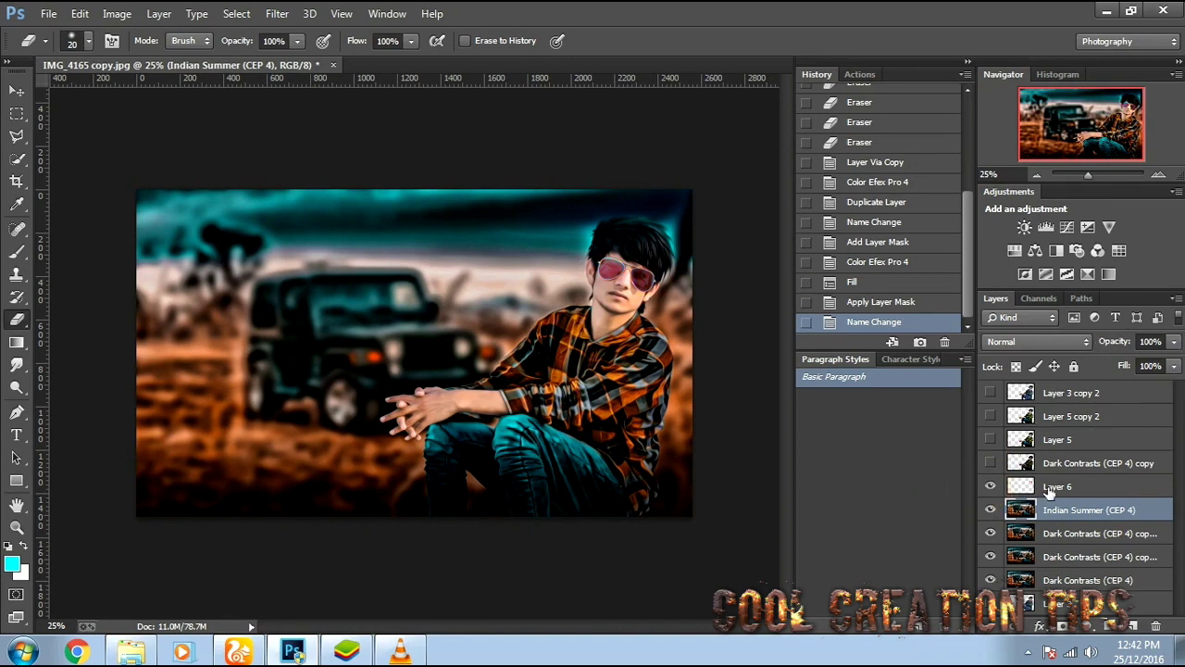
Set the Indian Summer layer's fill to 39% and merge all visible layers.
click(1173, 365)
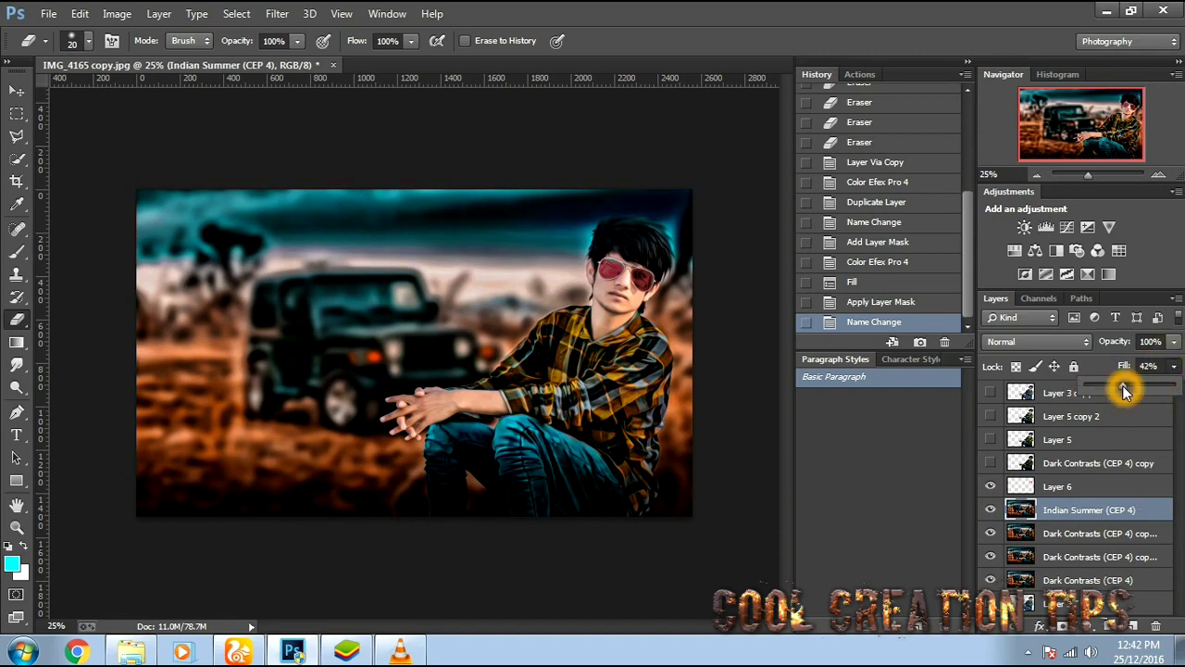
drag(1124, 390, 1121, 390)
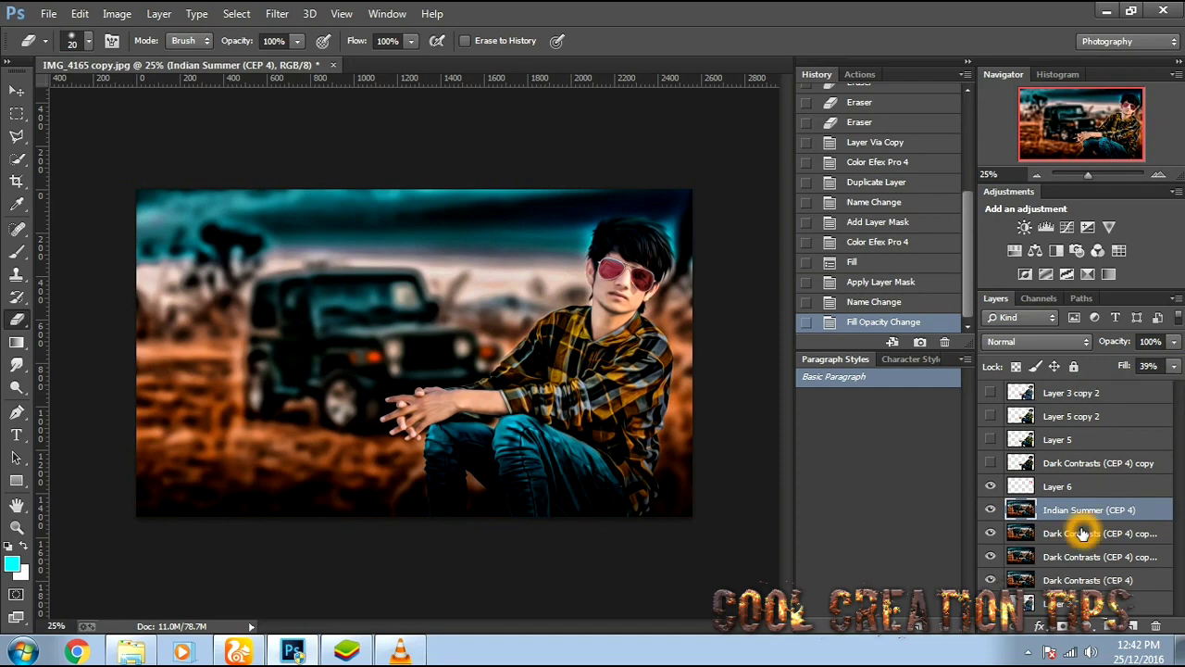
key(ctrl+shift+e)
Duplicate the merged layer and shift the copy's hue by +3 with Hue/Saturation.
key(ctrl+j)
key(ctrl+u)
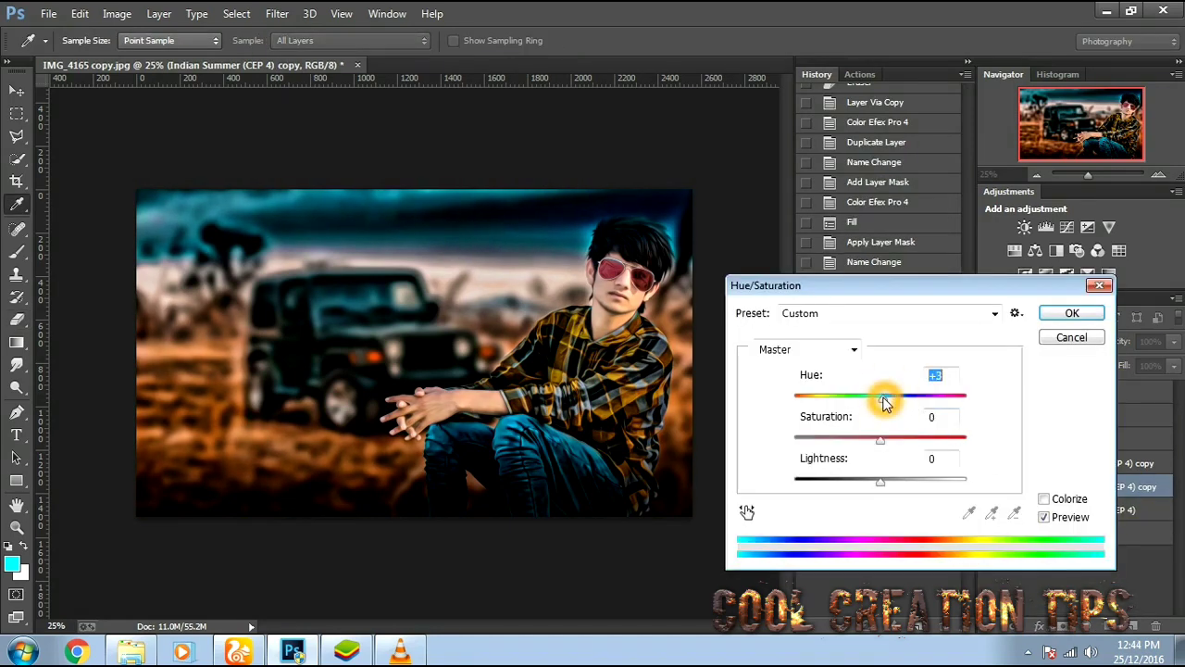
click(1047, 320)
key(e)
Duplicate the hue-shifted layer and start a Camera Raw Filter on it with Clarity +61 and Vibrance +33.
key(ctrl+j)
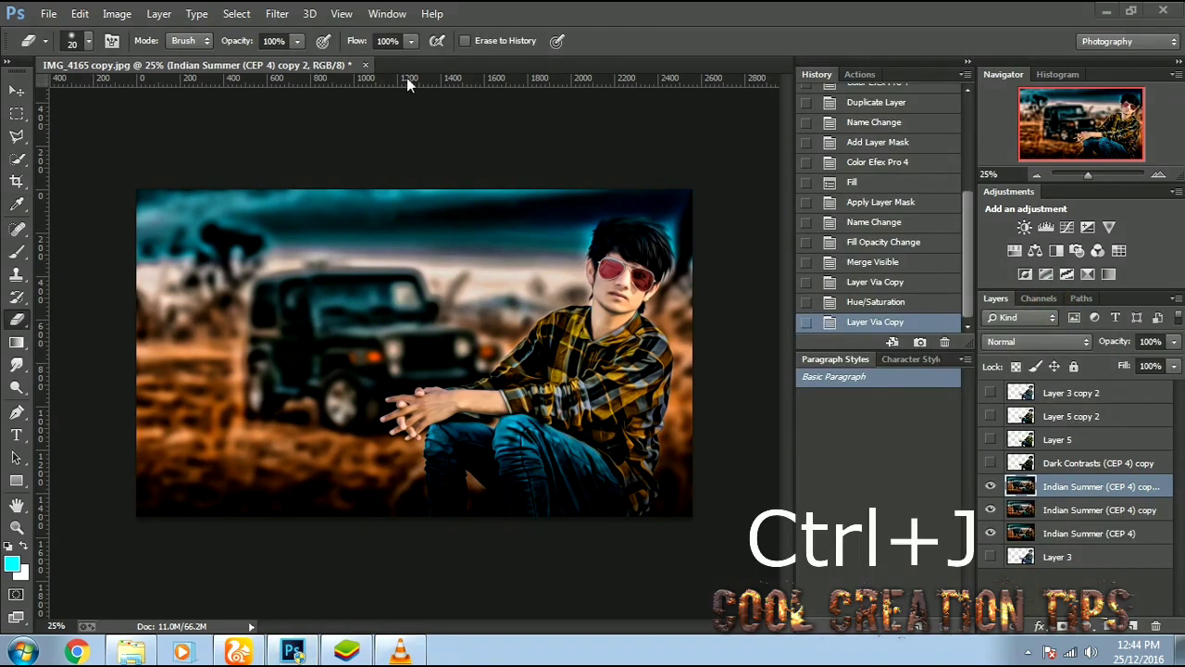
click(277, 13)
click(370, 109)
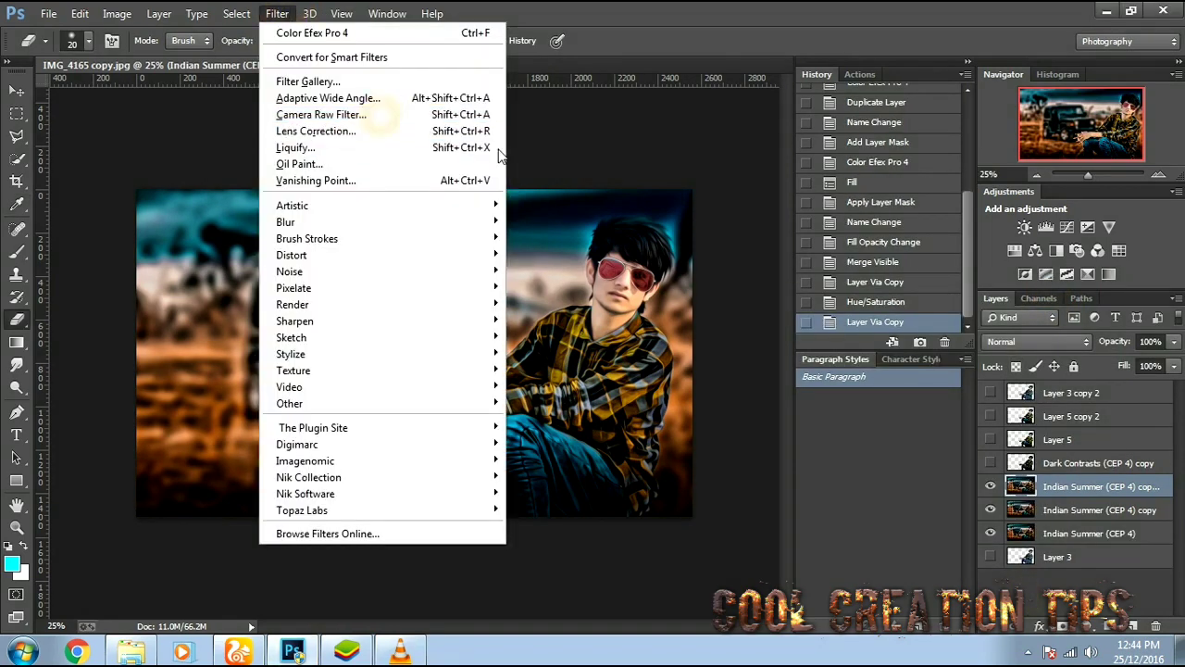
scroll(996, 568, down, 1)
drag(987, 537, 1026, 506)
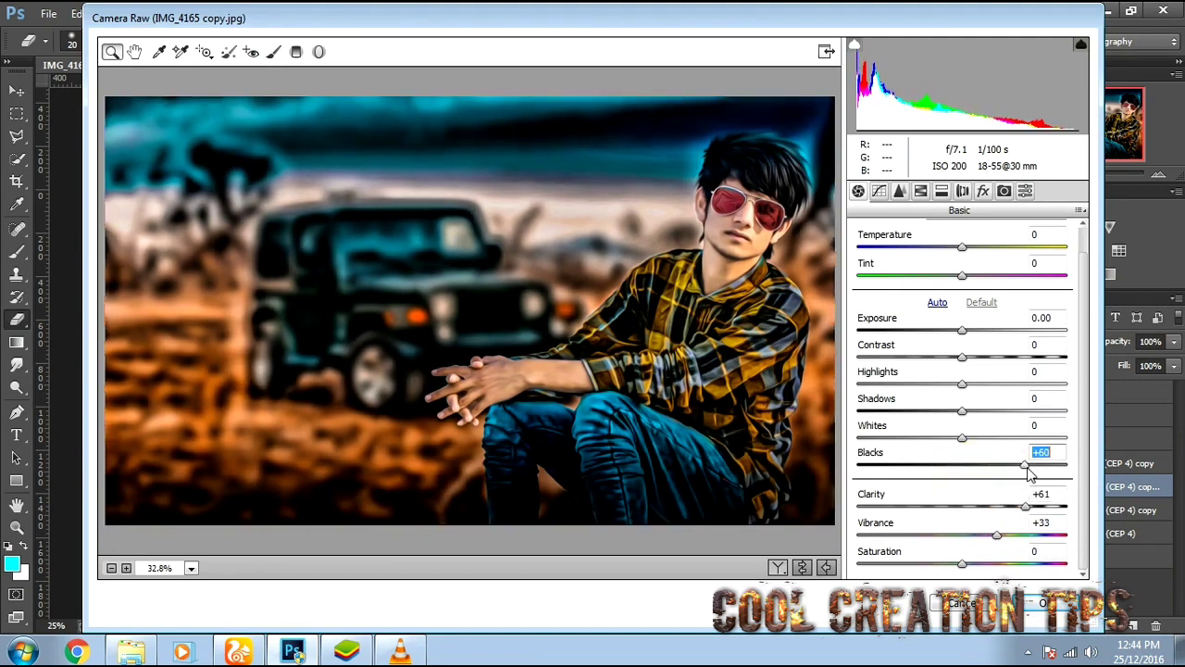
Set Blacks to +39 and Whites to -9, and adjust the Shadows, Highlights and Contrast in Camera Raw.
click(1003, 466)
drag(963, 439, 1010, 419)
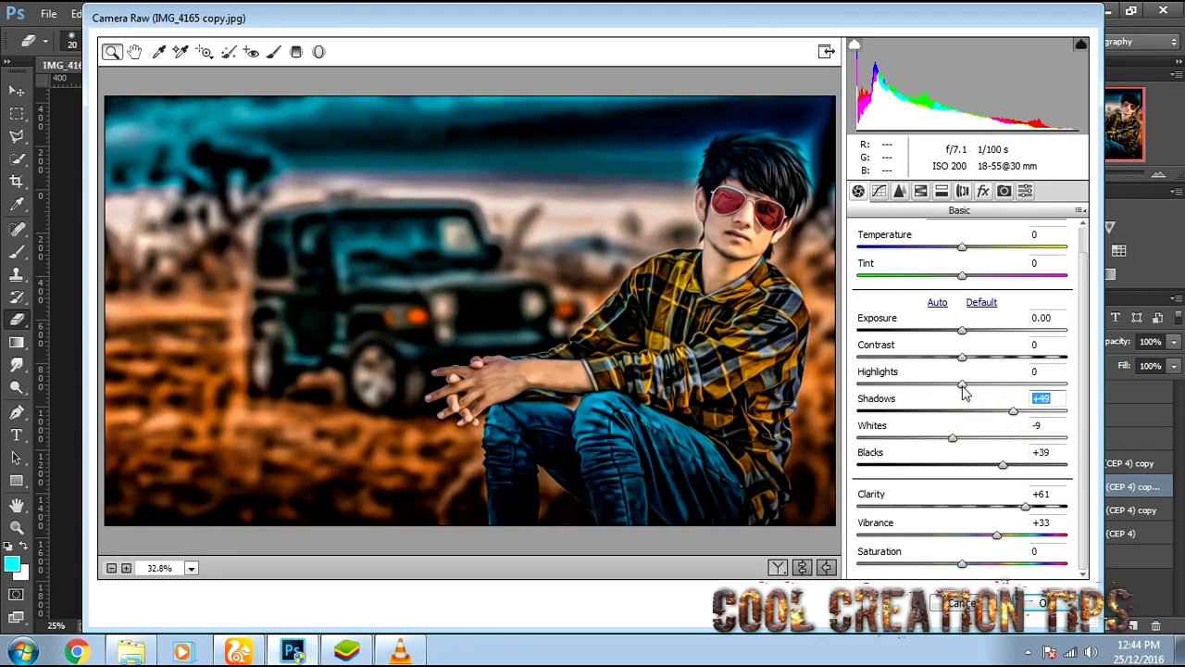
drag(963, 386, 990, 417)
click(970, 361)
Raise the luminance of the warm tones, shift the Aquas and Blues hues toward teal, and apply the Camera Raw Filter.
click(920, 191)
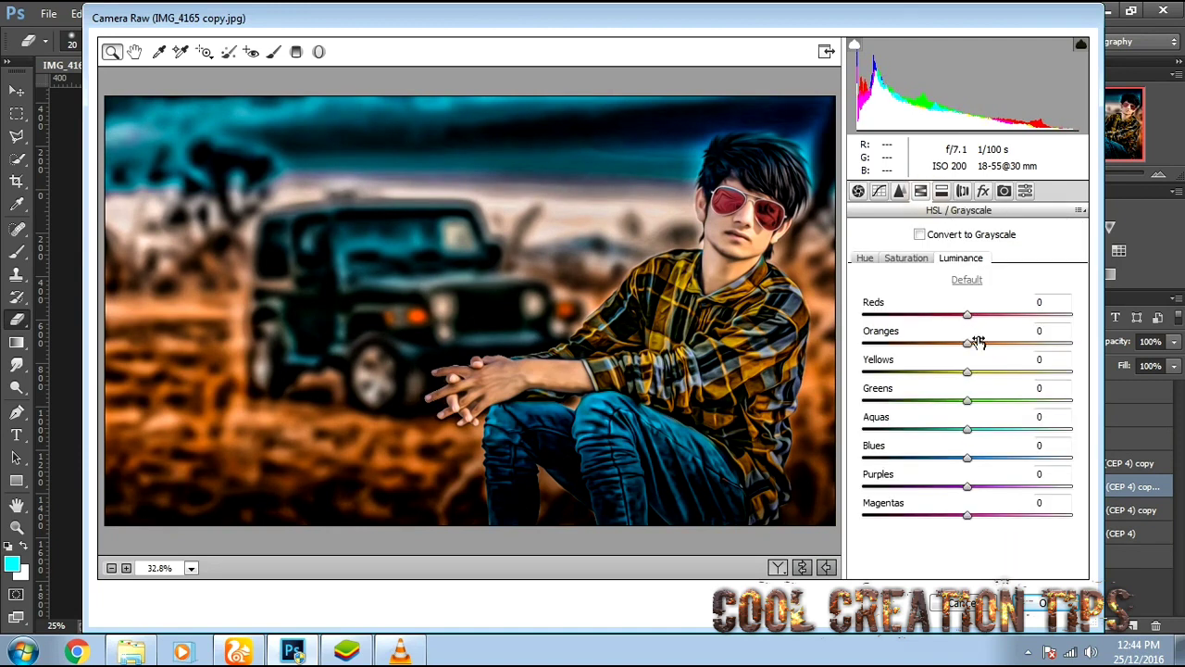
drag(973, 339, 992, 319)
click(865, 257)
click(969, 457)
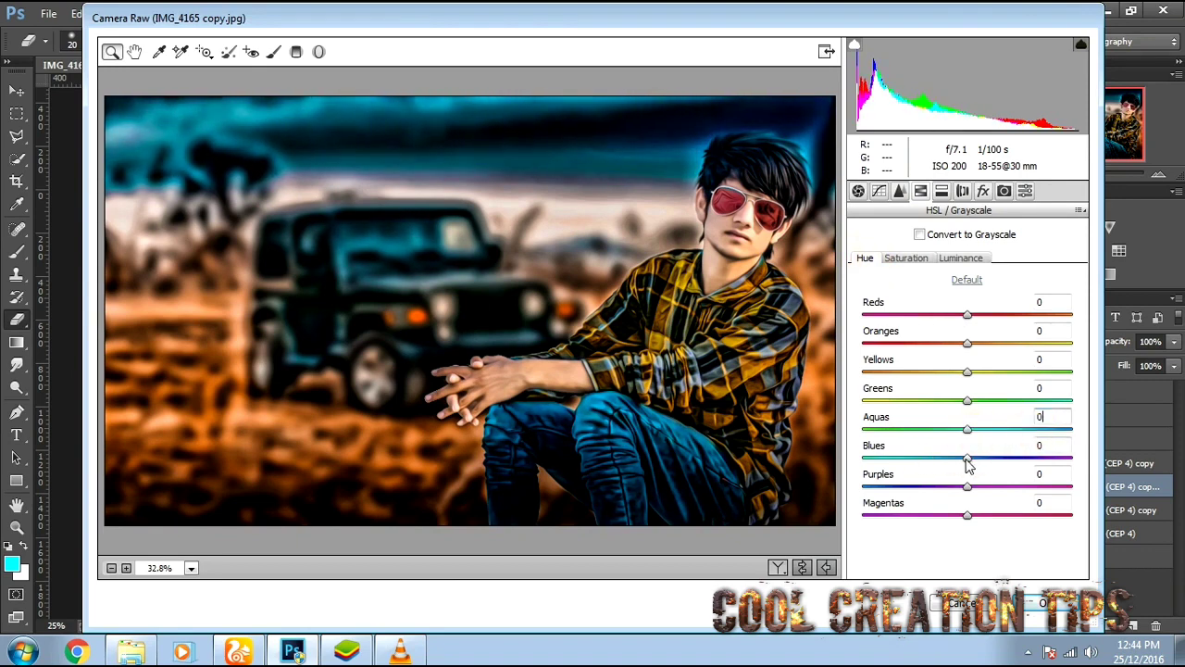
drag(1056, 418, 894, 426)
mouse_move(969, 463)
mouse_down()
mouse_move(939, 466)
mouse_move(954, 466)
mouse_up()
click(1043, 603)
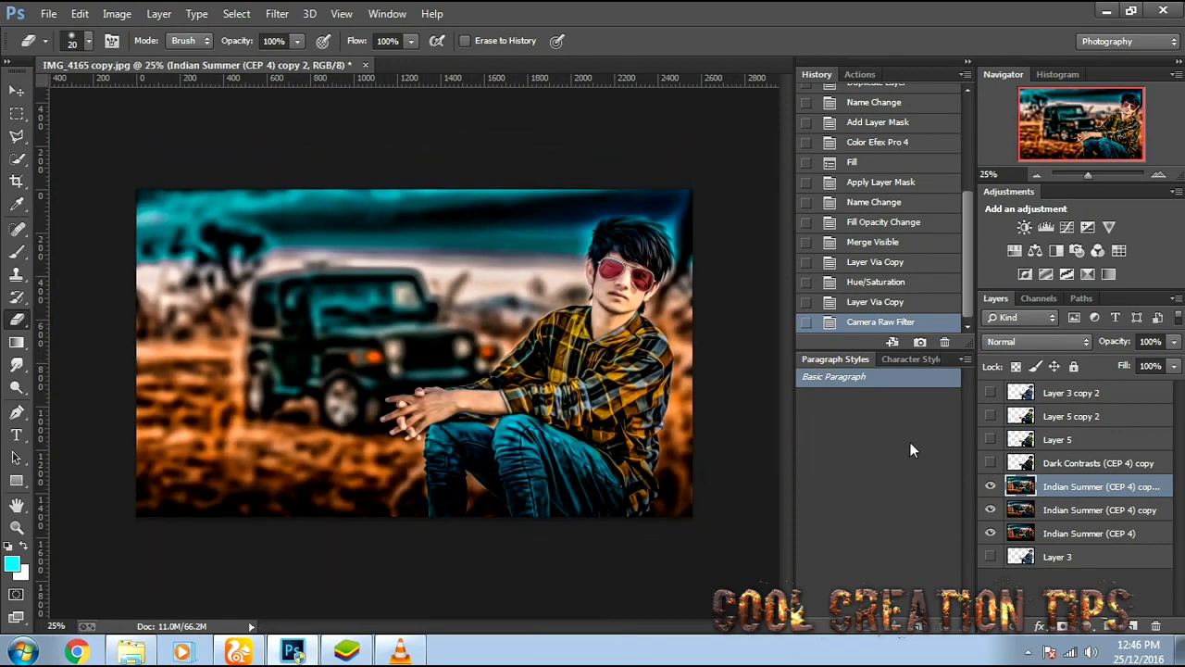
Add a new layer and paint black over the sky, jeep and ground with a large soft brush.
click(1132, 627)
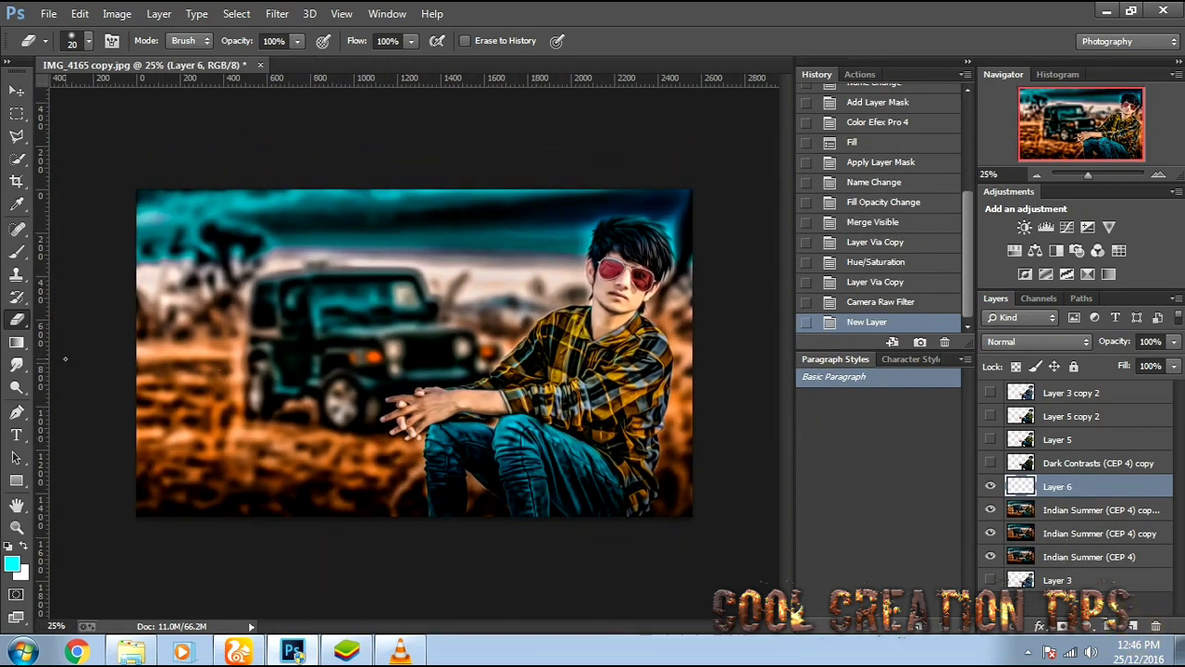
click(13, 562)
click(630, 379)
key(Return)
click(18, 252)
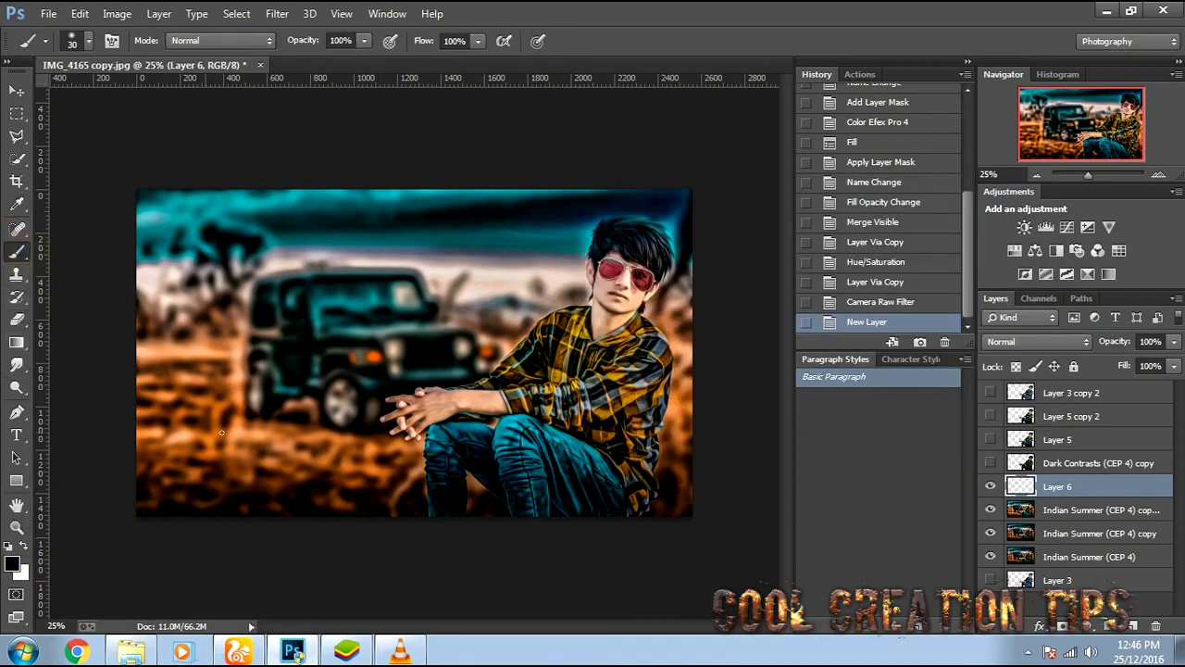
key(bracketright)
key(bracketright)
key(bracketright)
key(bracketright)
key(bracketright)
key(bracketright)
key(bracketright)
key(bracketright)
key(bracketright)
mouse_move(145, 212)
mouse_down()
mouse_move(191, 290)
mouse_move(305, 198)
mouse_move(287, 450)
mouse_move(561, 180)
mouse_up()
Paint black closer around the man's outline, right edge and the gap between his legs with a brush of about 200–300 px.
key(bracketleft)
key(bracketleft)
key(bracketleft)
key(bracketleft)
key(bracketleft)
key(bracketleft)
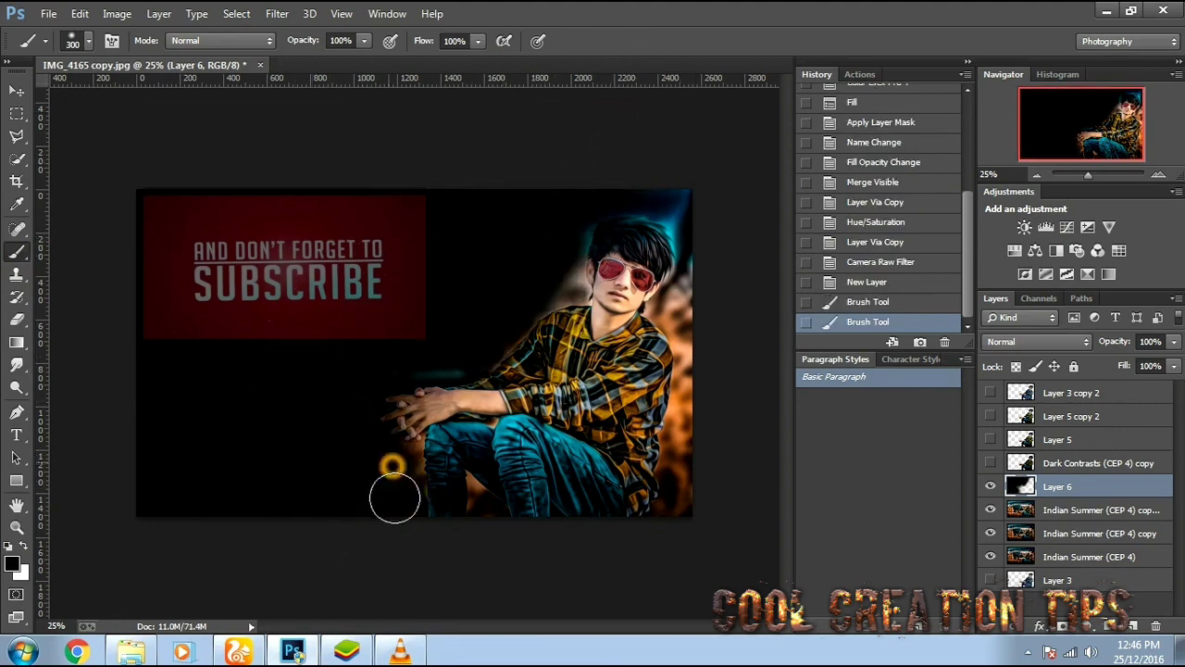
drag(391, 487, 426, 500)
drag(680, 371, 684, 473)
mouse_move(675, 318)
mouse_down()
mouse_move(689, 191)
mouse_move(677, 191)
mouse_up()
key(bracketright)
mouse_move(611, 197)
mouse_down()
mouse_move(704, 186)
mouse_move(592, 197)
mouse_move(573, 268)
mouse_move(500, 314)
mouse_up()
key(bracketleft)
mouse_move(464, 368)
mouse_down()
mouse_move(392, 453)
mouse_move(475, 489)
mouse_up()
key(bracketleft)
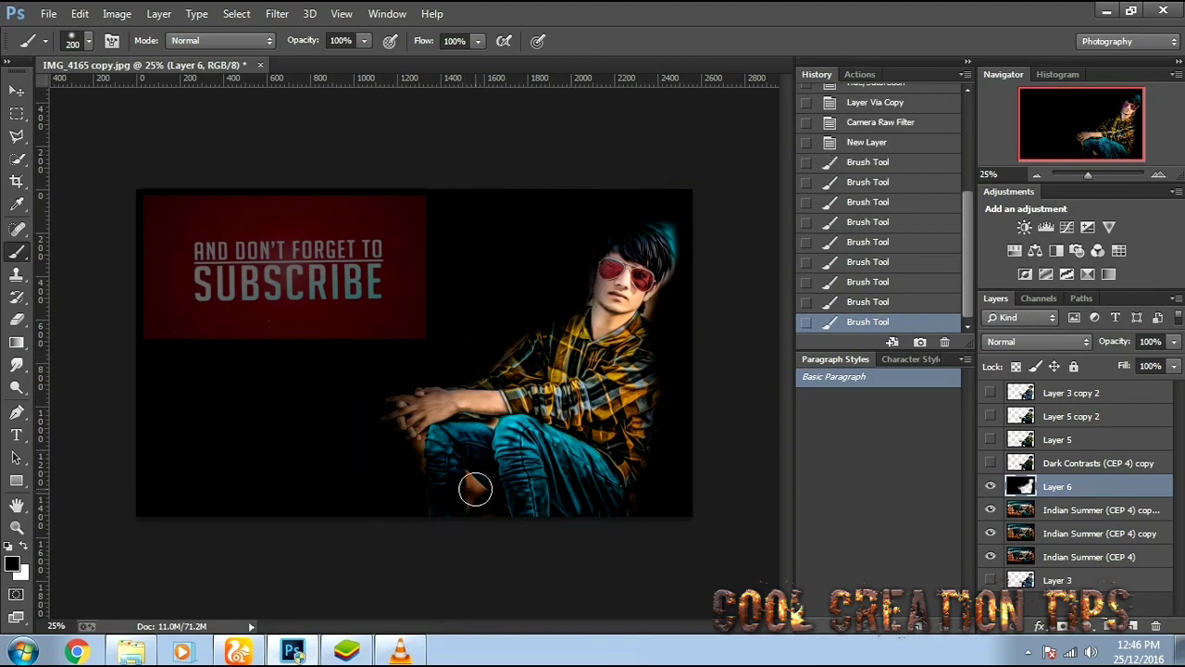
Lower the black layer's opacity to 28% and compare the poster with the layer hidden and shown.
drag(1143, 366, 1111, 367)
click(991, 488)
click(991, 488)
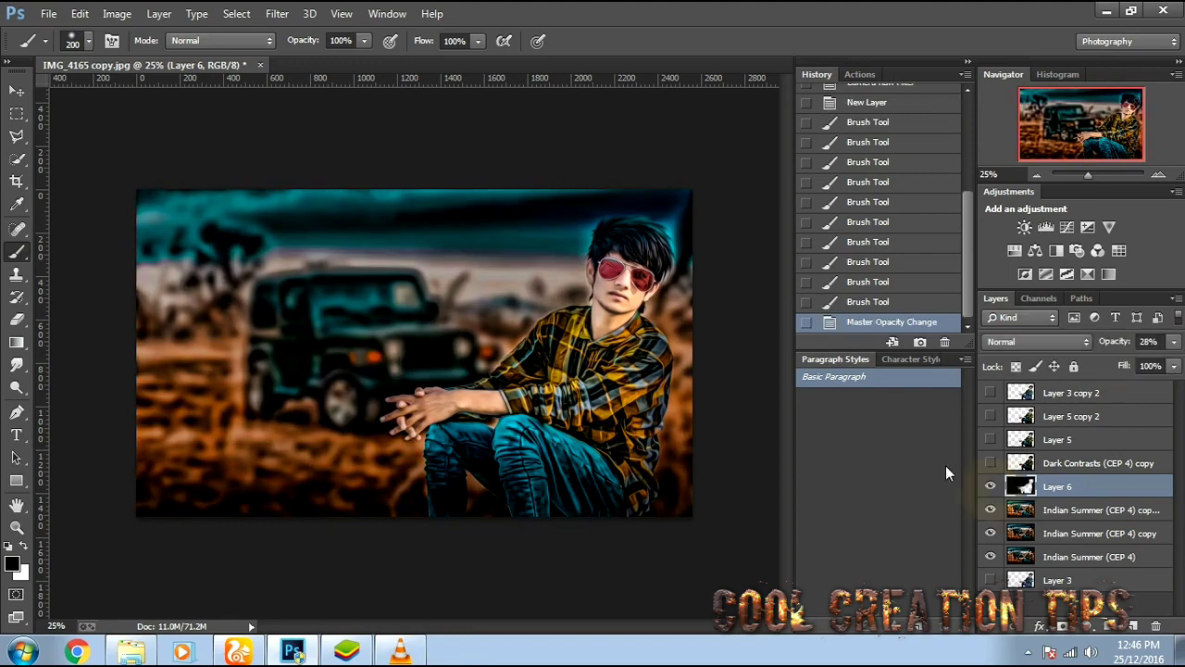
Erase the dark layer over the man's face, shirt, hands and jeans with a soft eraser enlarged to 700 px.
click(18, 365)
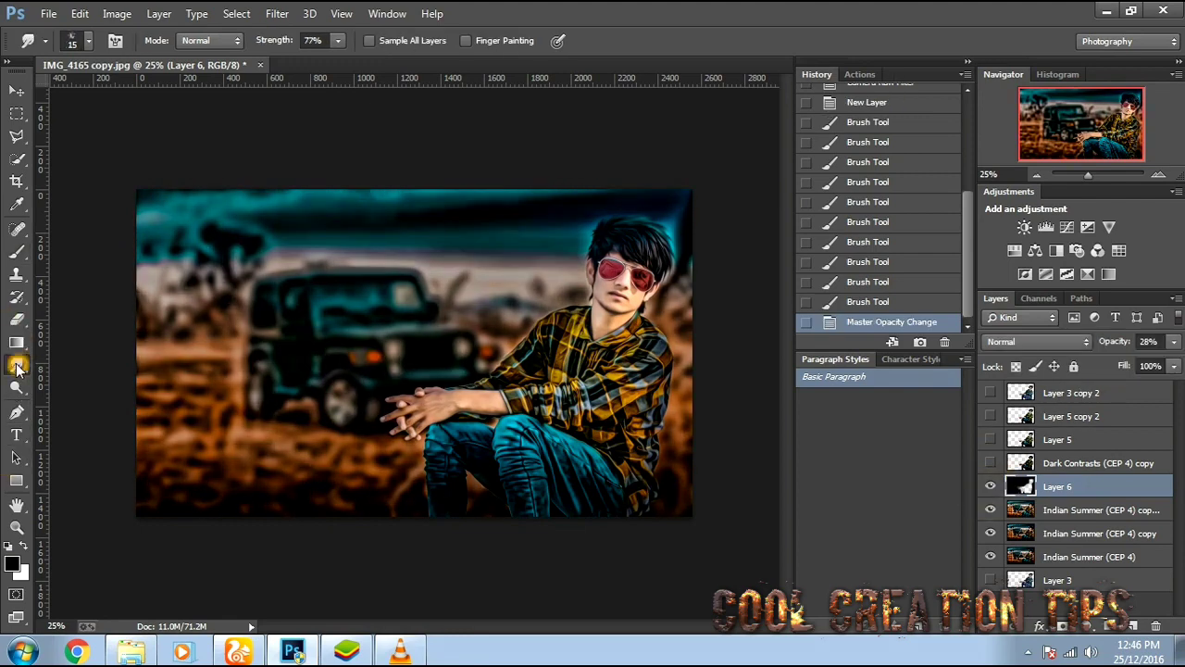
click(17, 321)
key(bracketright)
key(bracketright)
key(bracketright)
key(bracketright)
key(bracketright)
key(bracketright)
key(bracketright)
key(bracketright)
key(bracketright)
key(bracketright)
key(bracketright)
key(bracketright)
key(bracketright)
key(bracketright)
key(bracketright)
key(bracketright)
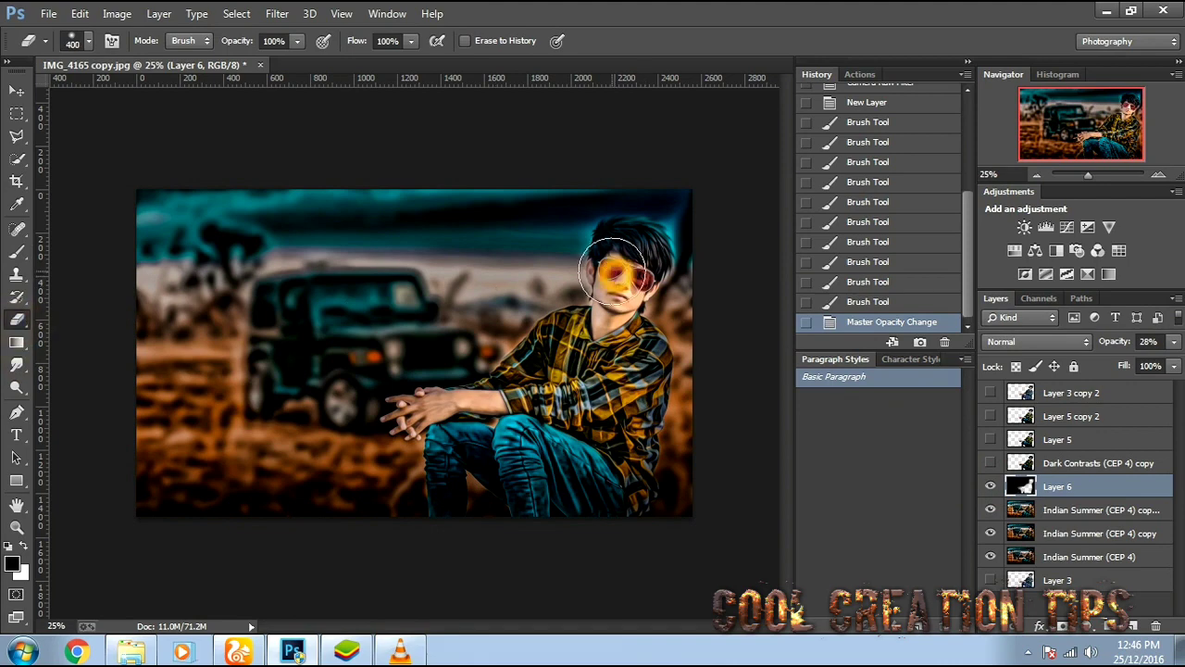
click(607, 272)
click(618, 278)
click(591, 343)
click(563, 366)
click(463, 404)
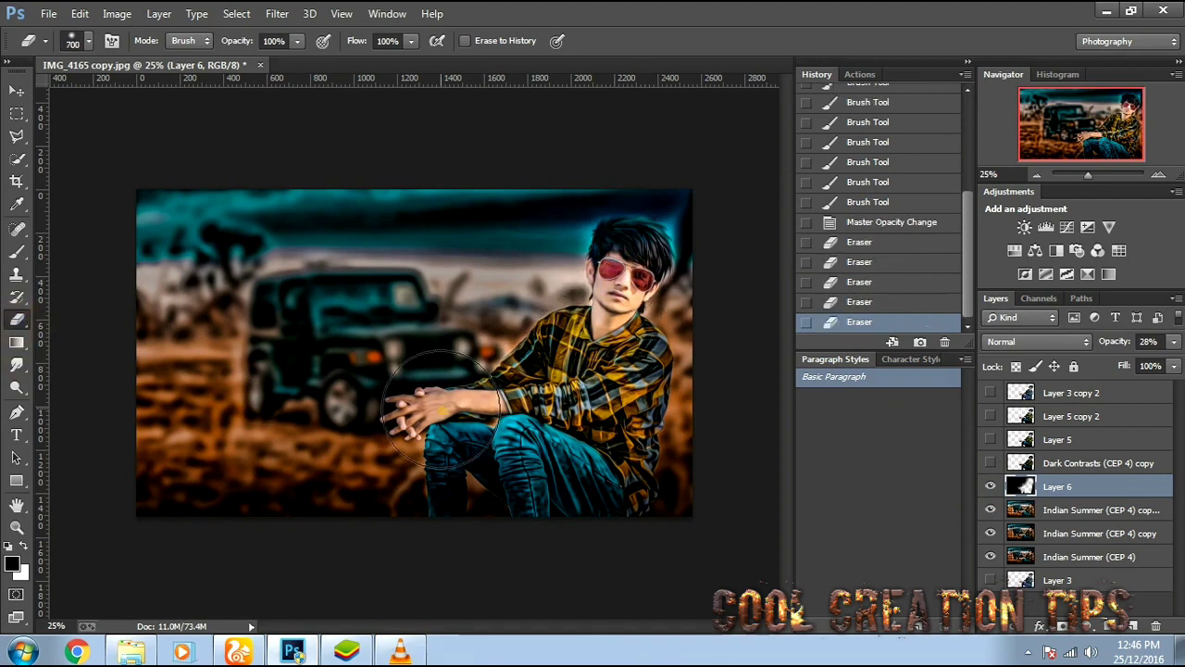
click(453, 444)
click(468, 460)
click(559, 454)
click(603, 467)
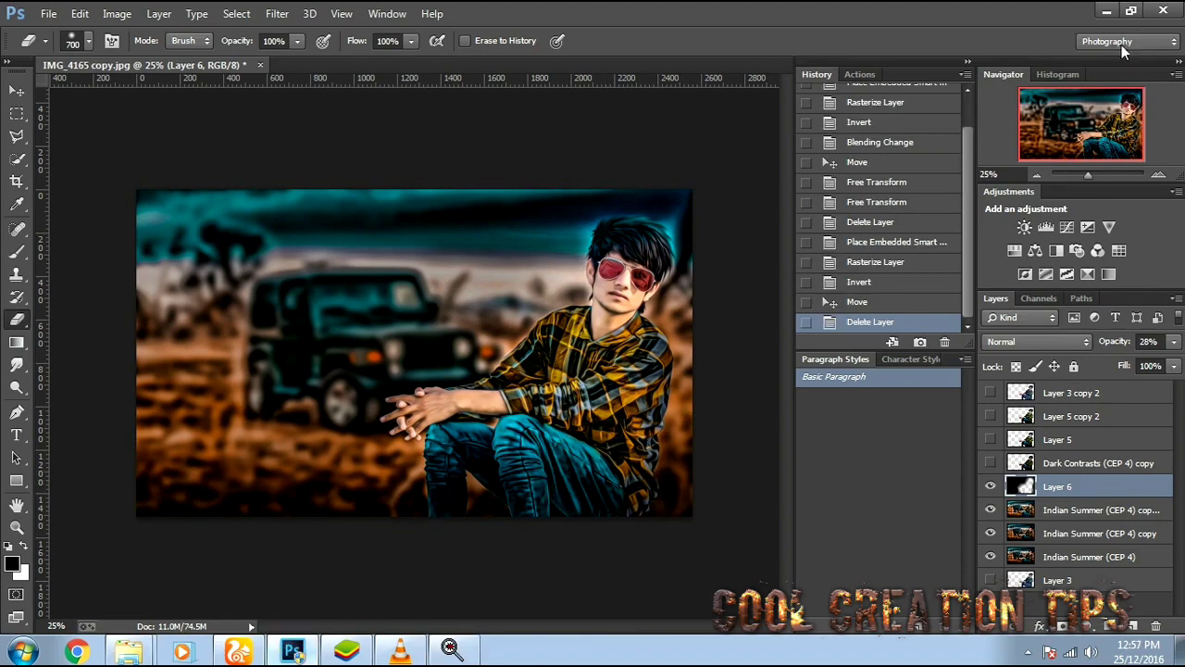
Switch to Windows Explorer and open the new quotes folder inside help on New Volume (F:).
click(1114, 6)
click(1124, 8)
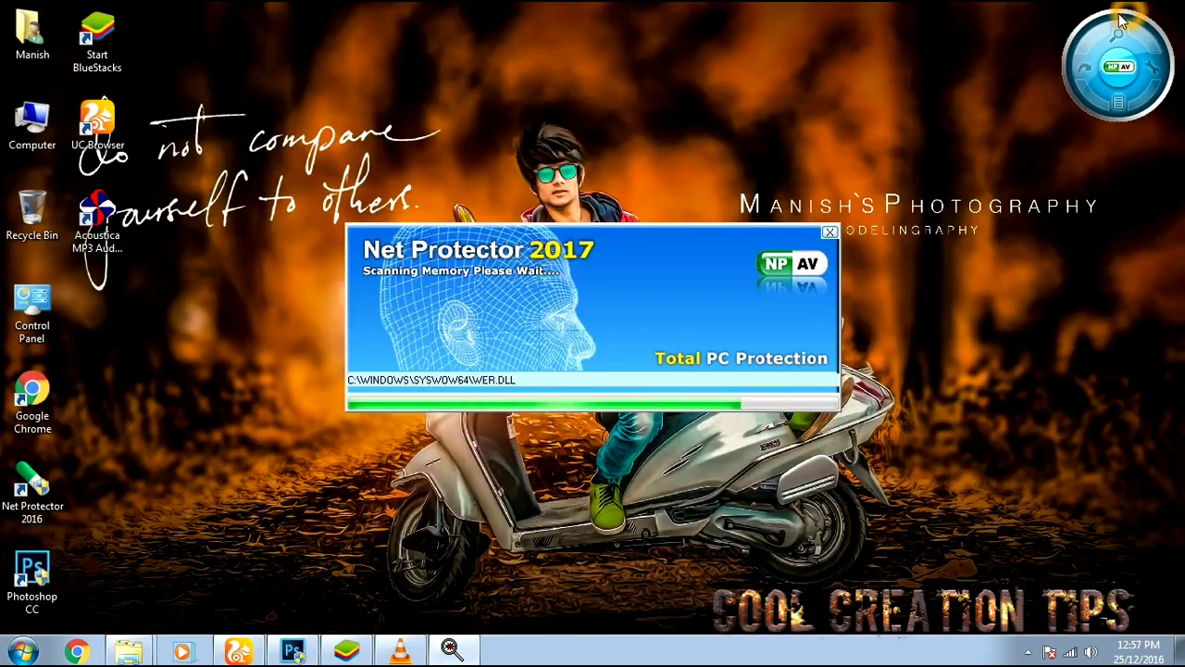
right_click(713, 79)
click(759, 125)
double_click(32, 128)
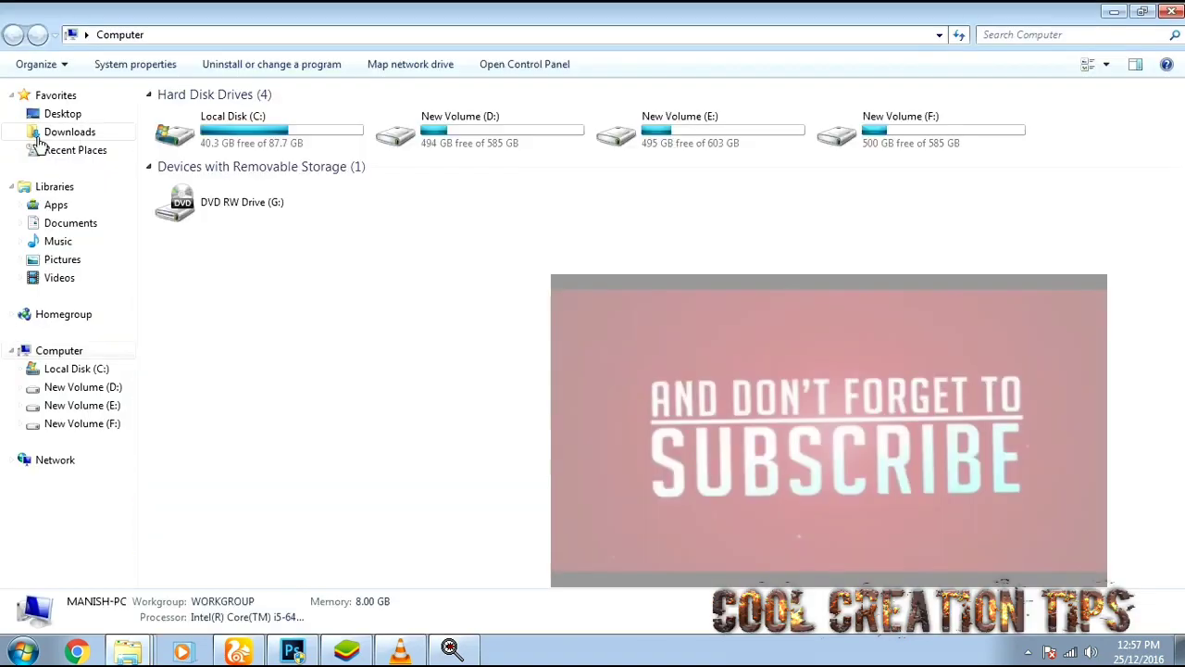
double_click(836, 139)
double_click(383, 125)
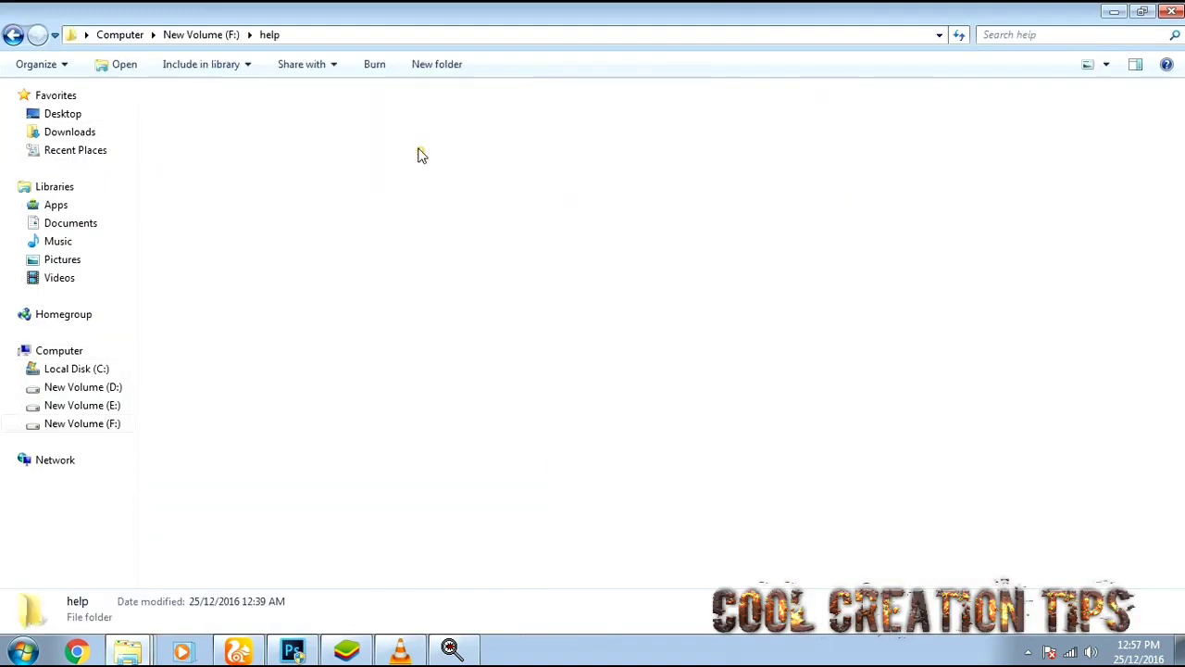
double_click(589, 384)
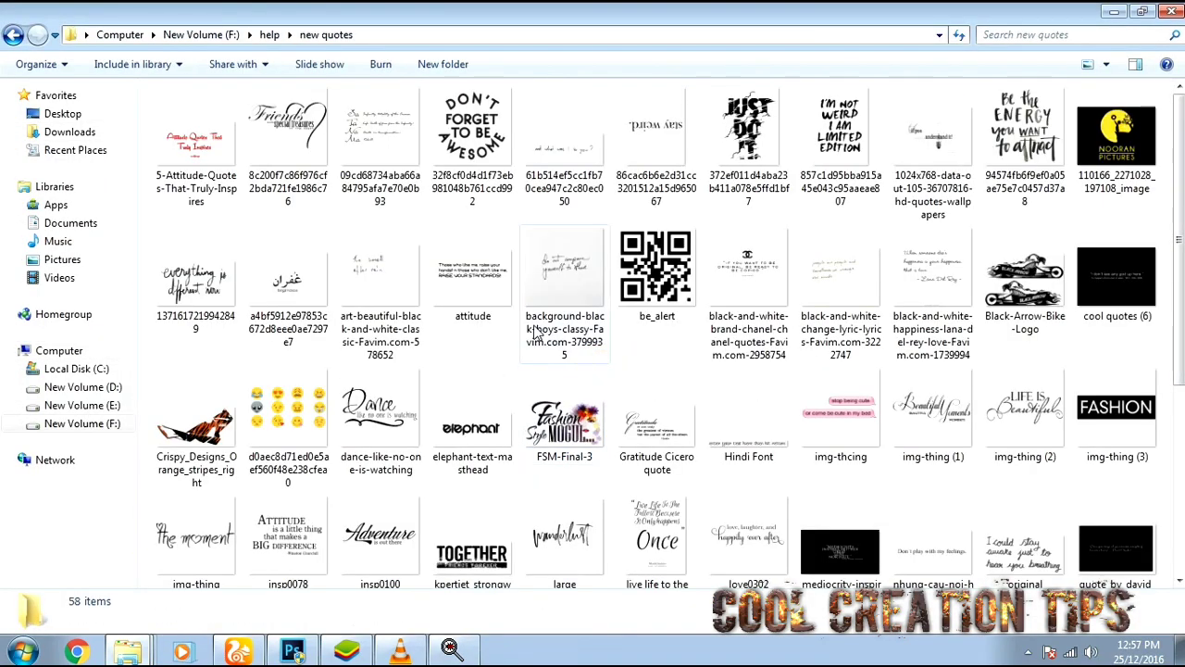
Place the kpertiet_strongwords-together image in the Photoshop poster and rasterize its layer.
scroll(506, 371, down, 3)
drag(507, 370, 567, 417)
key(Return)
key(e)
click(529, 368)
key(Return)
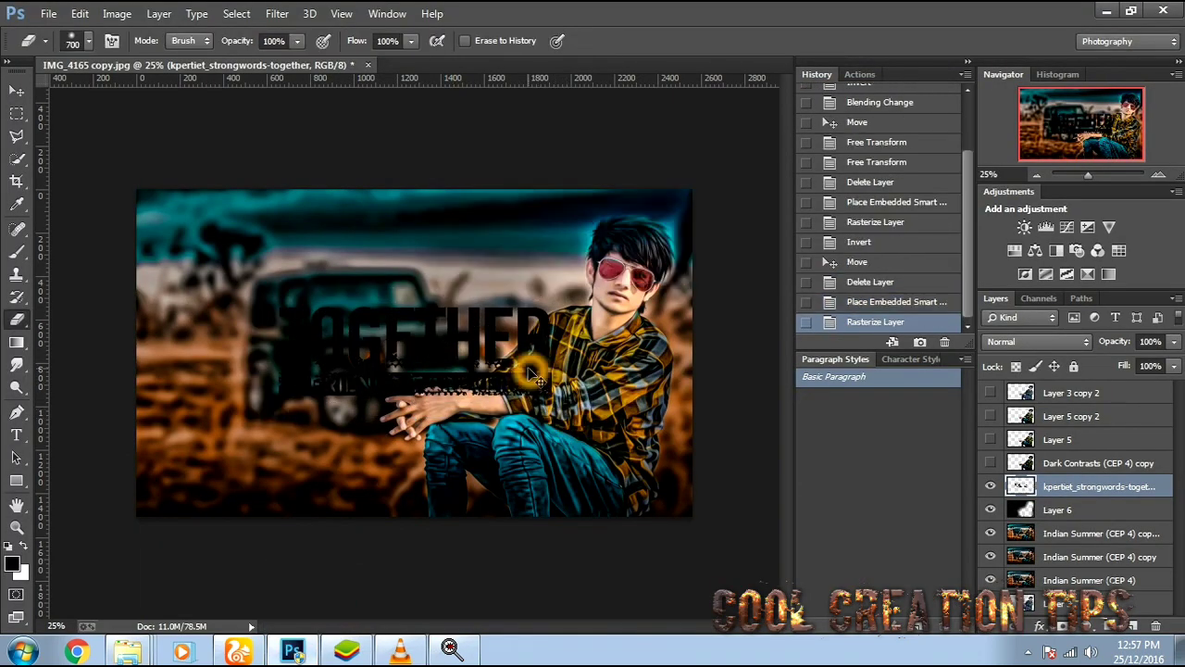
Invert the TOGETHER lettering to white, then move it over the jeep and scale it to about 95%.
key(ctrl+i)
mouse_move(529, 368)
mouse_down()
mouse_move(428, 350)
mouse_move(441, 374)
mouse_up()
key(ctrl+t)
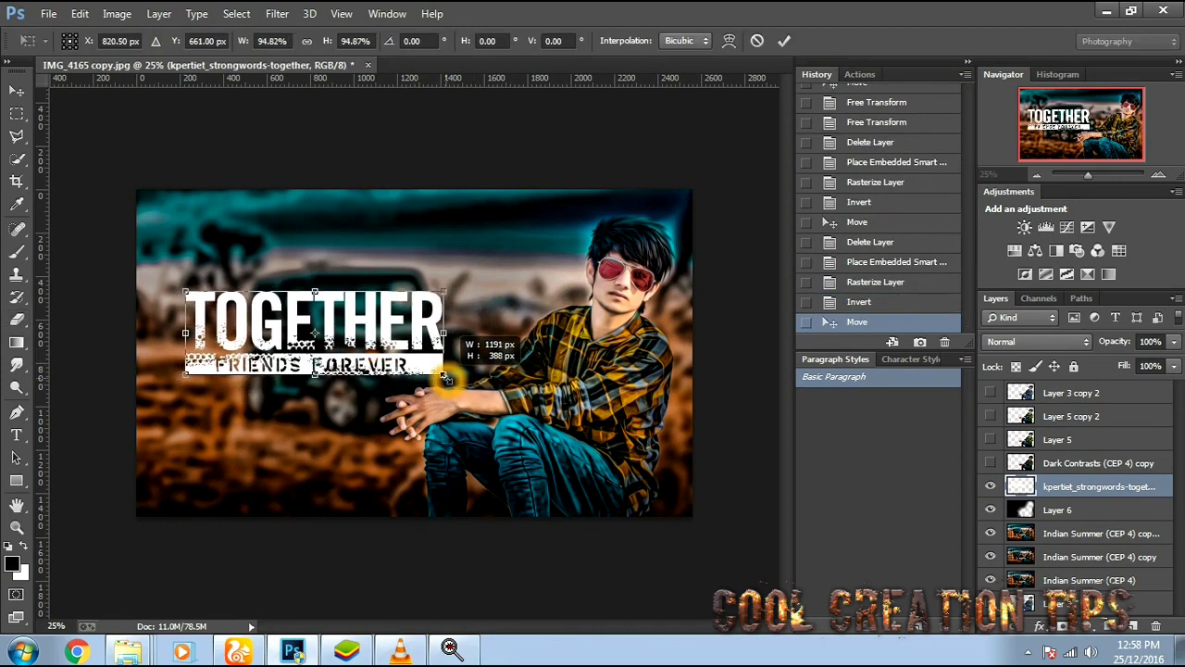
key(Return)
key(e)
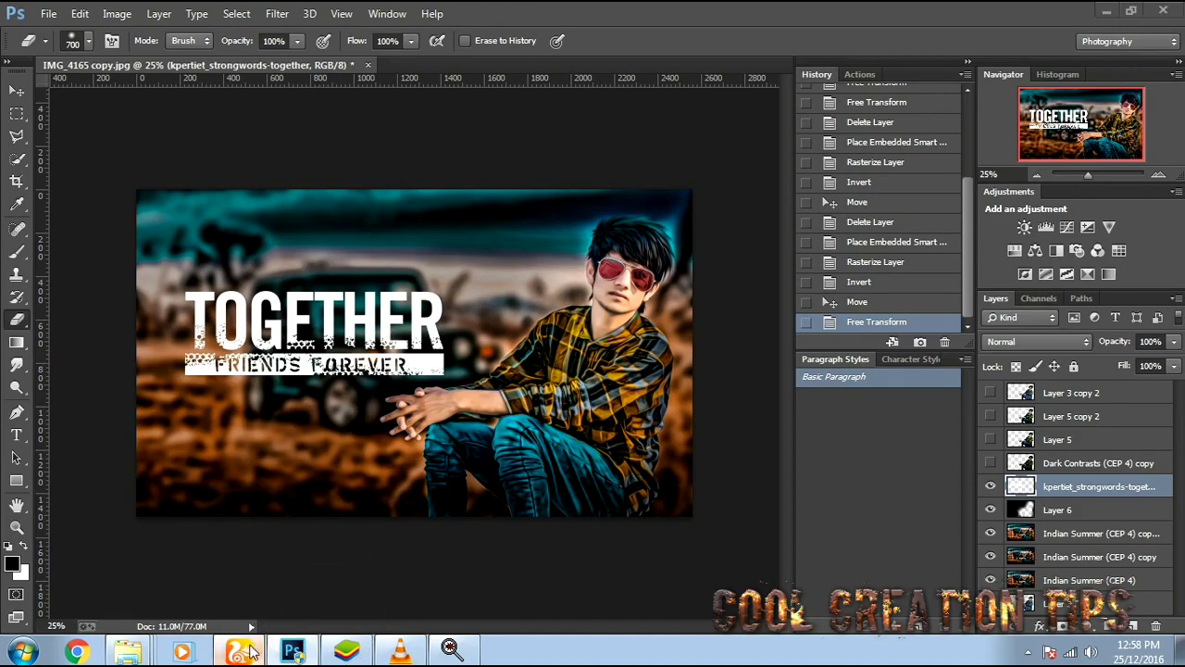
Switch to the web browser and look over the photographer's Facebook profile and the uploads on the YouTube channel.
click(239, 651)
scroll(529, 238, up, 5)
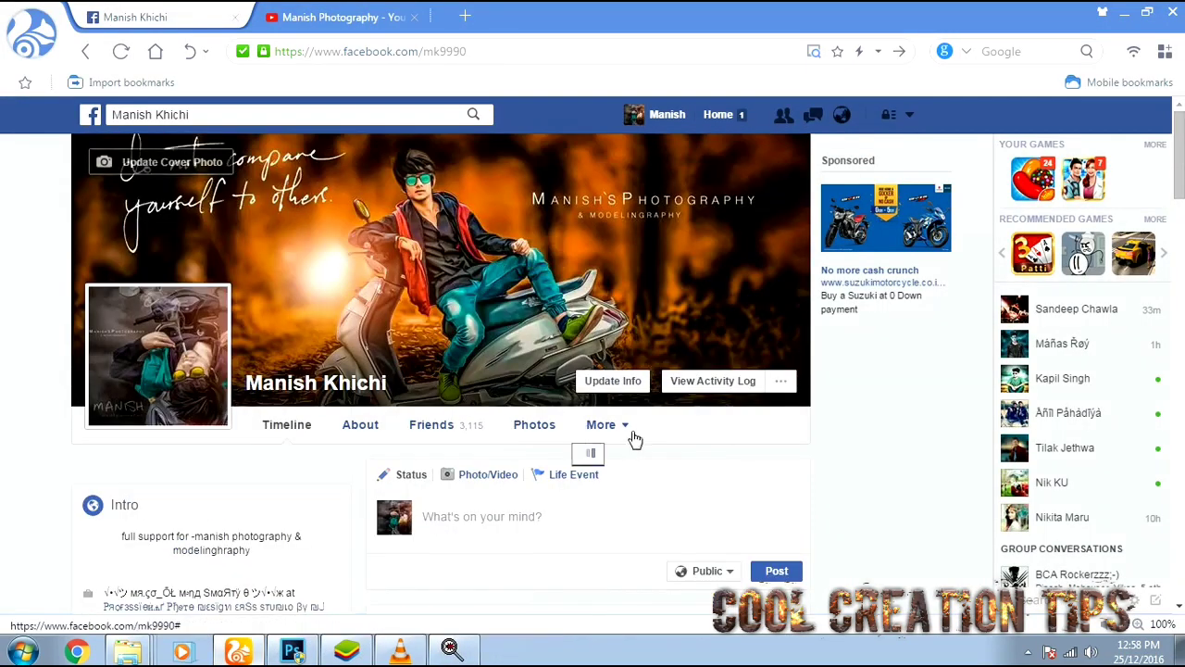
scroll(590, 389, down, 4)
scroll(589, 389, up, 5)
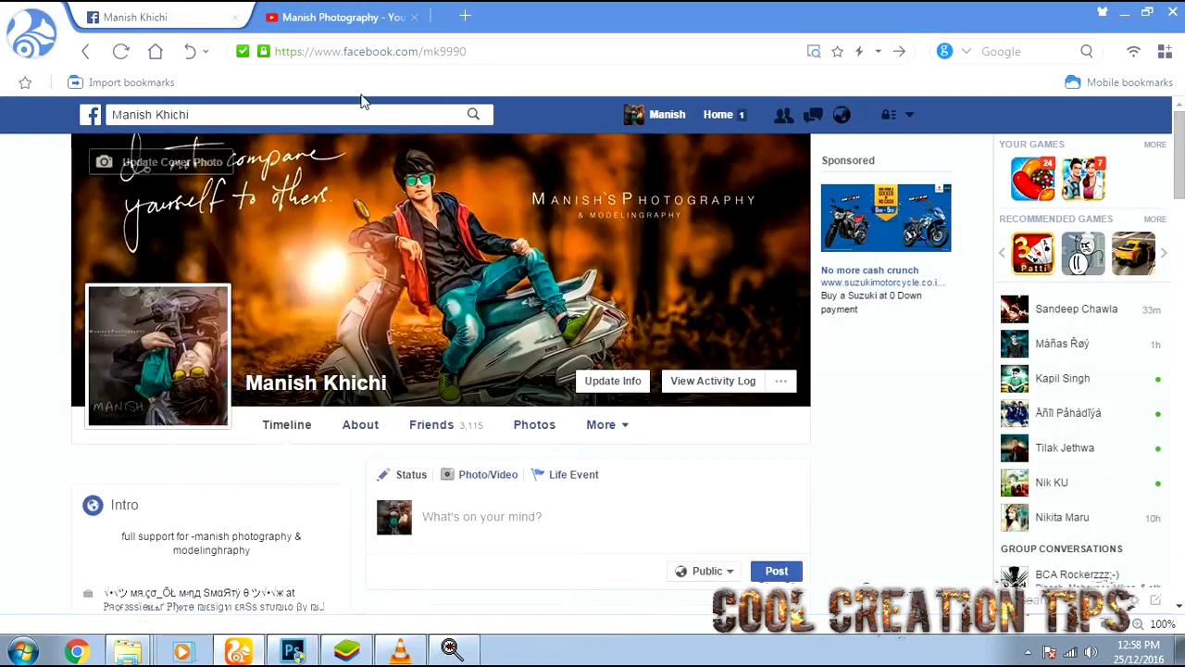
click(342, 17)
click(1051, 333)
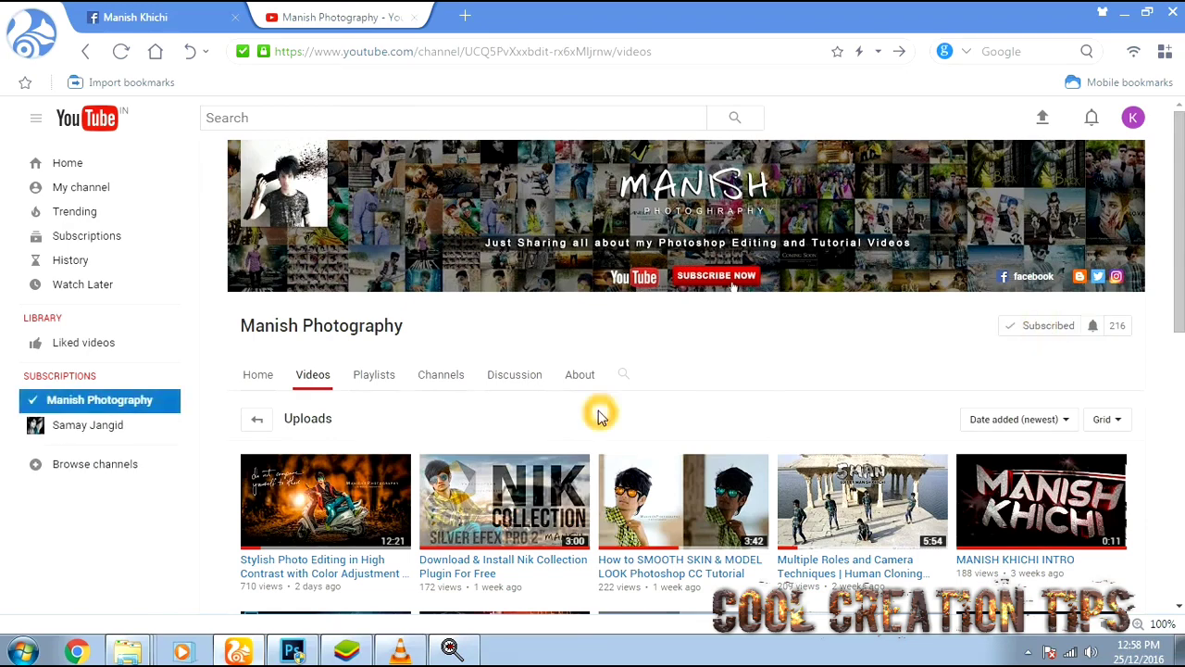
scroll(348, 470, down, 3)
scroll(595, 400, up, 3)
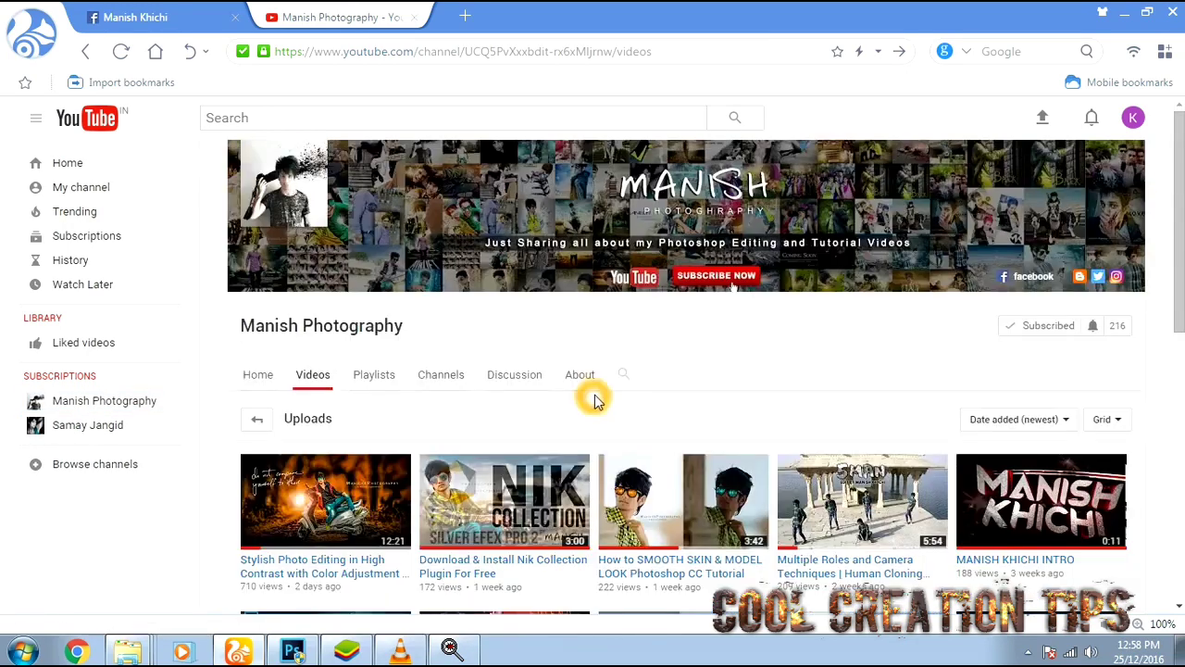
click(179, 11)
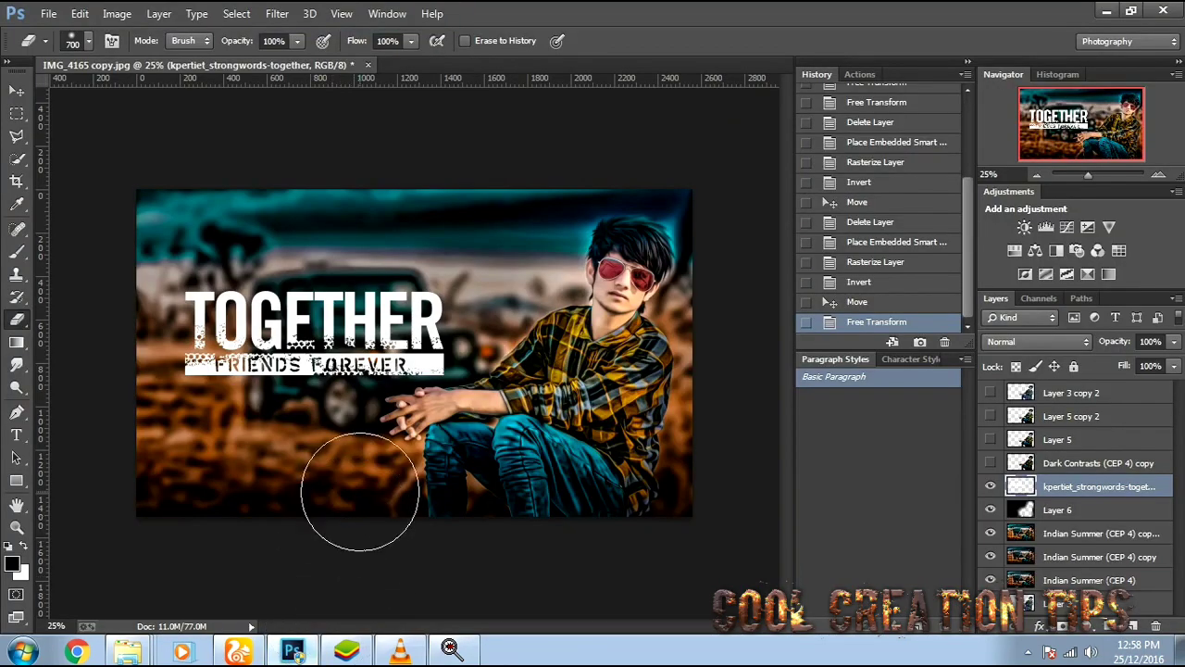
Shift the TOGETHER lettering slightly left and down with Free Transform in Photoshop.
key(ctrl+t)
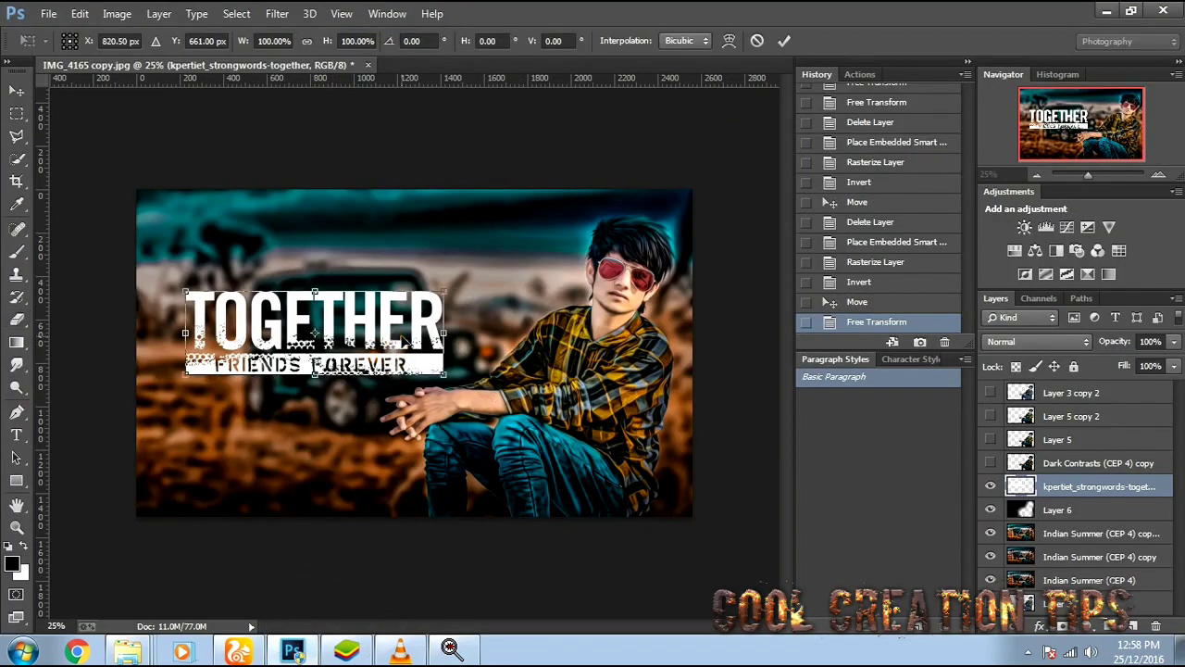
drag(401, 339, 394, 343)
key(Return)
key(e)
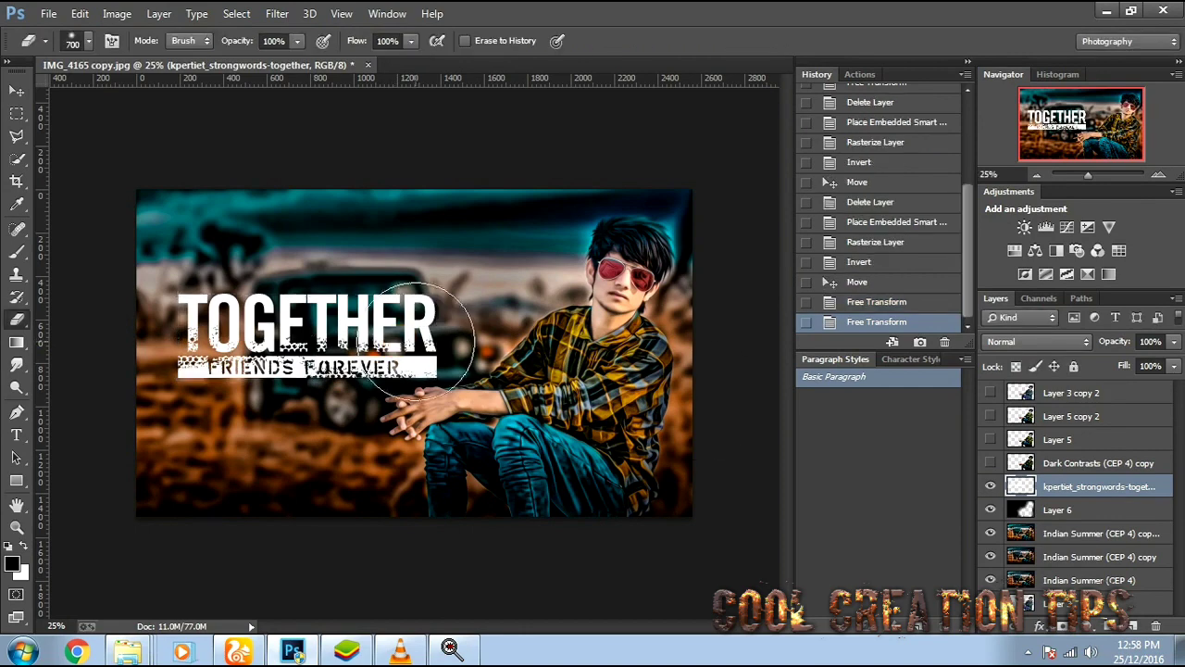
Add a new layer above the lettering and set the foreground color to orange for the Brush tool.
click(1135, 626)
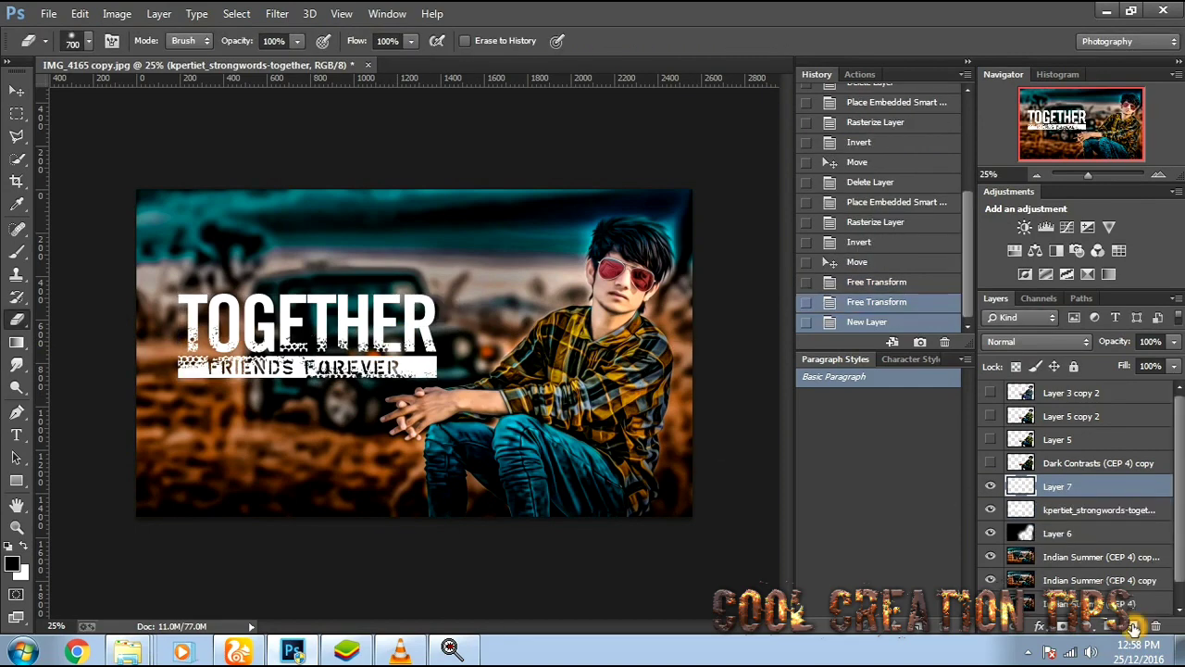
click(23, 258)
click(13, 563)
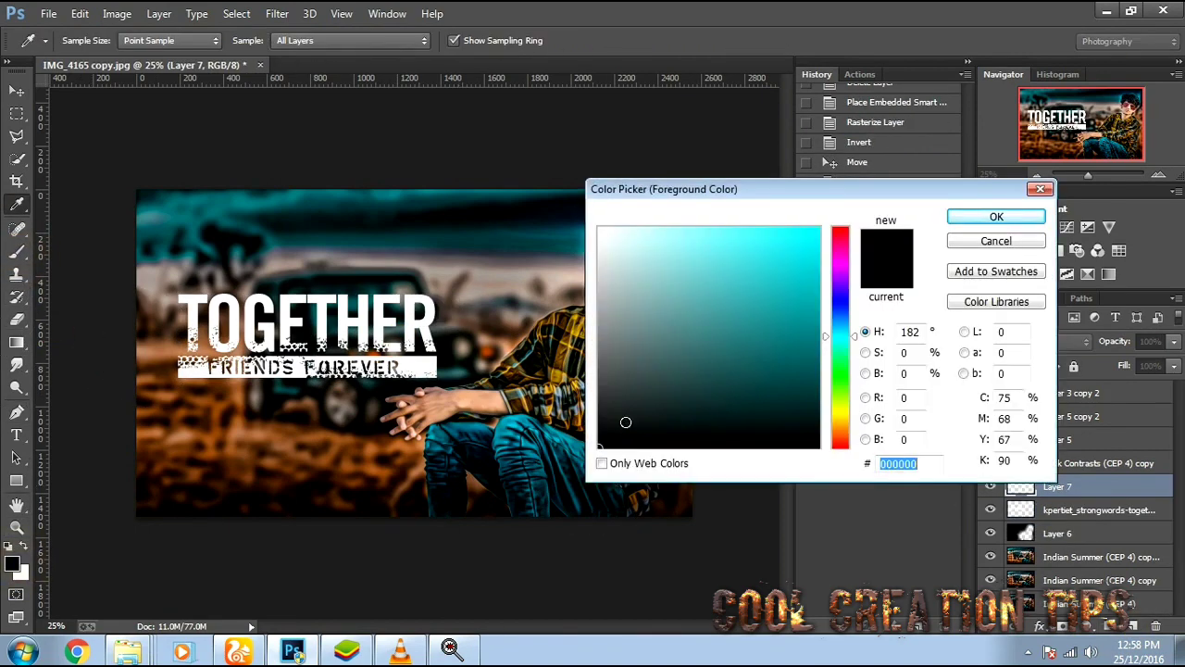
click(714, 336)
click(847, 430)
key(Return)
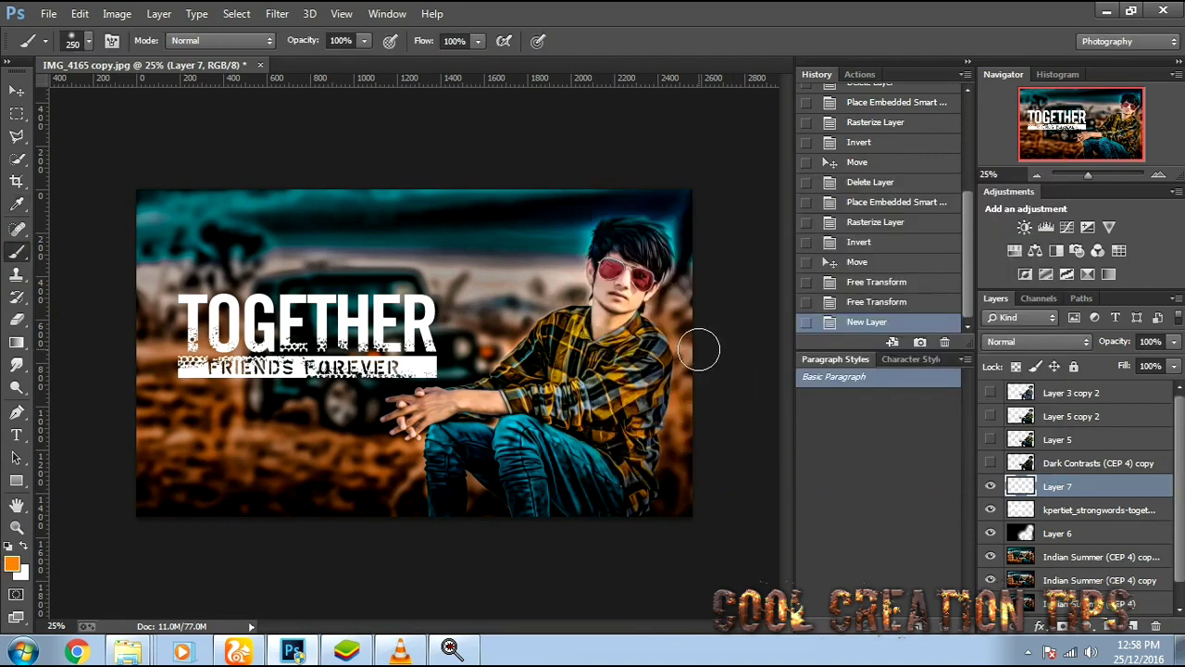
Paint one orange glow beside the man's head at the poster's right edge with a 1000 px soft brush.
key(bracketright)
key(bracketright)
key(bracketright)
key(bracketright)
key(bracketright)
key(bracketright)
key(bracketright)
key(bracketright)
key(bracketright)
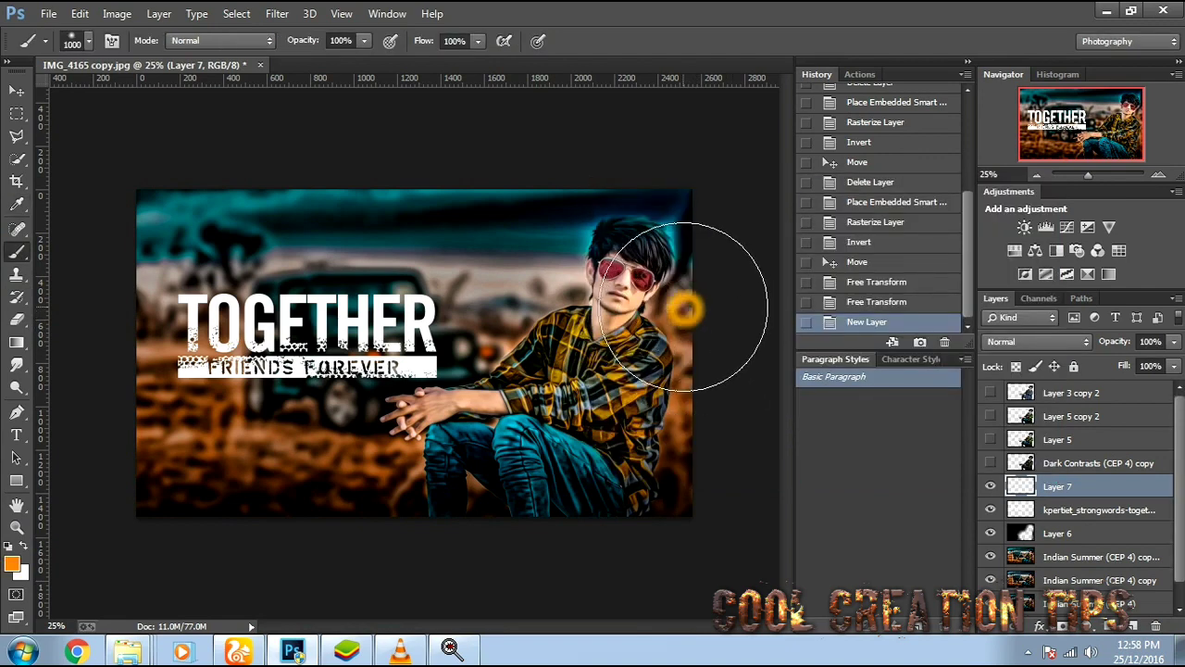
click(704, 295)
Set the glow layer's blend mode to Screen and move the glow up toward the upper-right corner.
click(1000, 341)
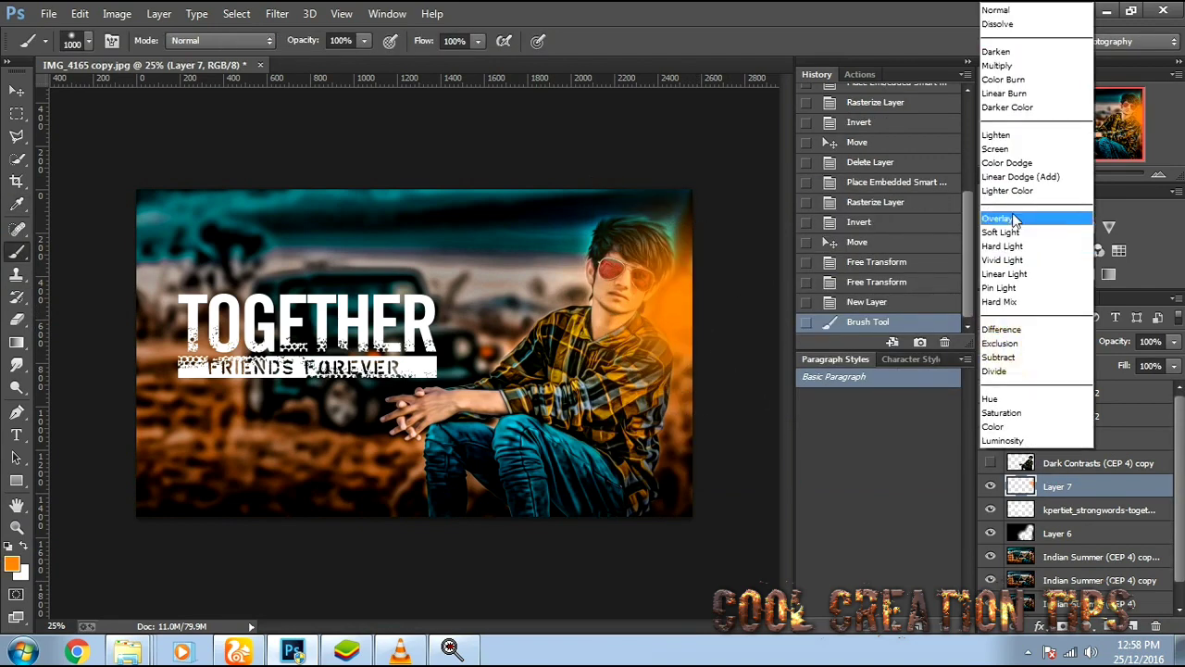
click(1003, 143)
drag(678, 318, 706, 230)
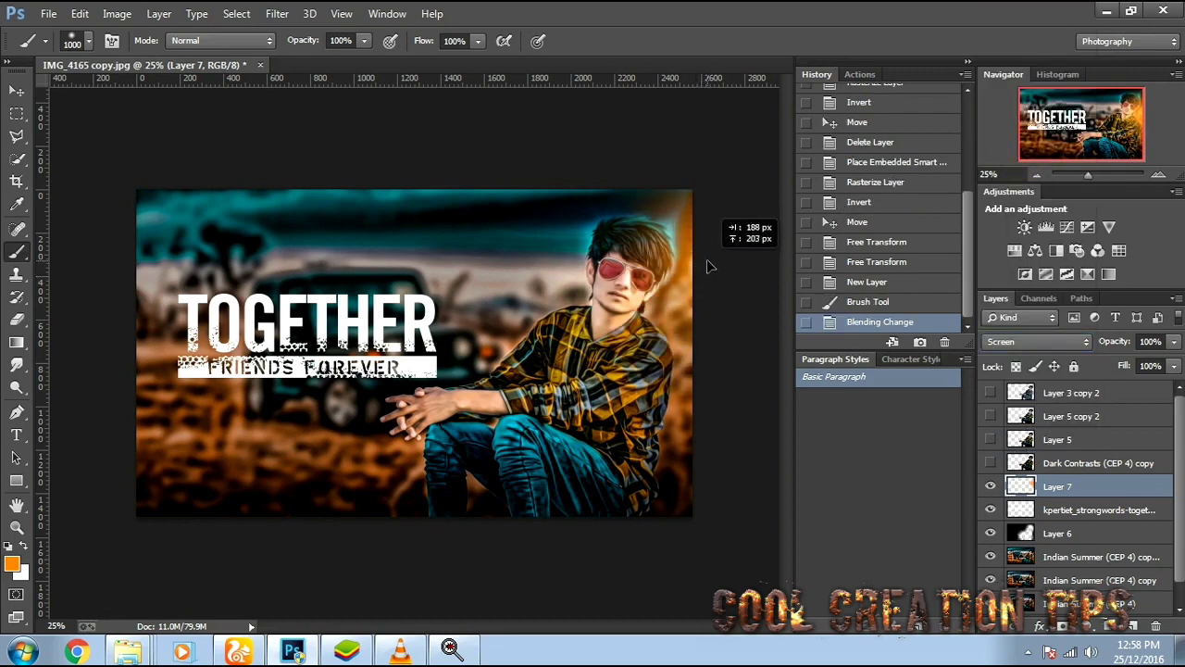
Enlarge the orange glow with Free Transform.
key(ctrl+t)
drag(546, 436, 352, 518)
drag(541, 296, 455, 303)
key(Return)
Duplicate the glow layer, flip the copy horizontally and move it to the poster's upper-left corner.
key(b)
key(ctrl+j)
key(ctrl+t)
right_click(455, 305)
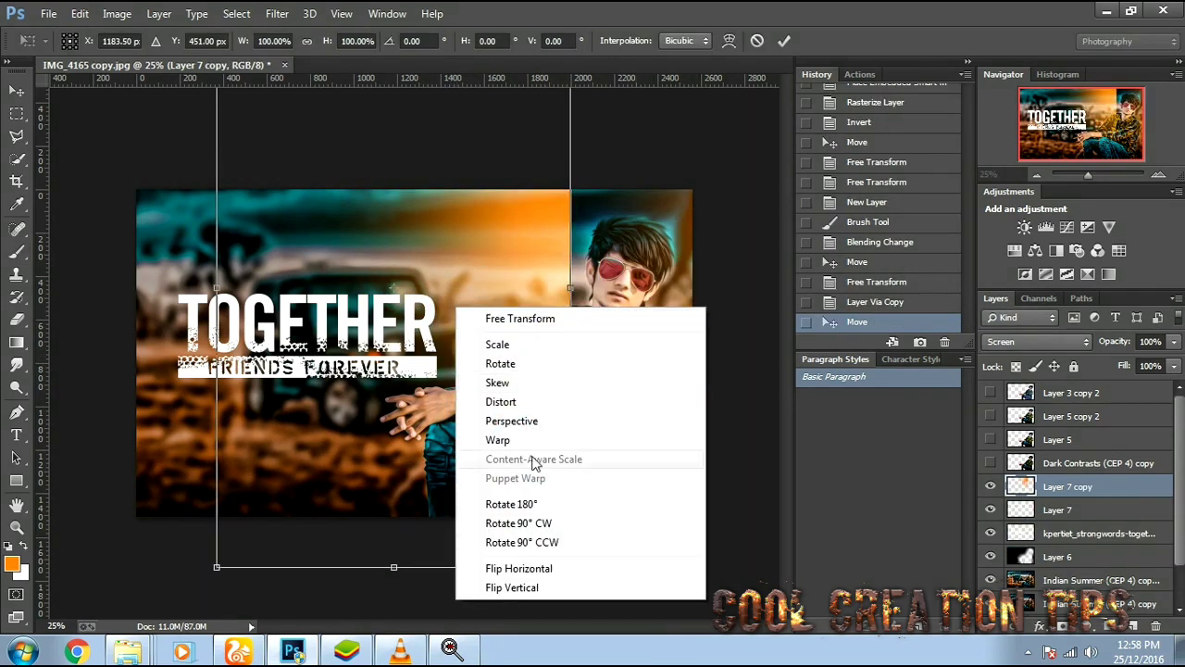
click(542, 568)
drag(556, 435, 347, 447)
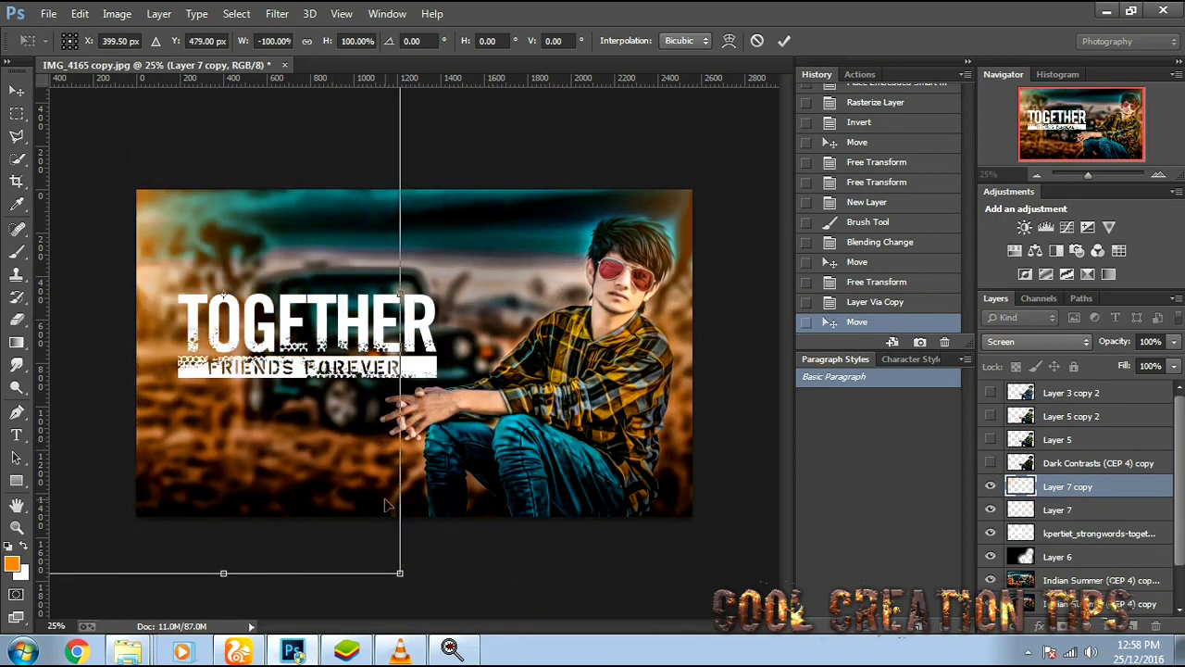
Resize the mirrored glow over the upper-left corner and apply the transform.
drag(400, 575, 527, 627)
mouse_move(325, 445)
mouse_down()
mouse_move(365, 486)
mouse_move(401, 474)
mouse_move(329, 453)
mouse_up()
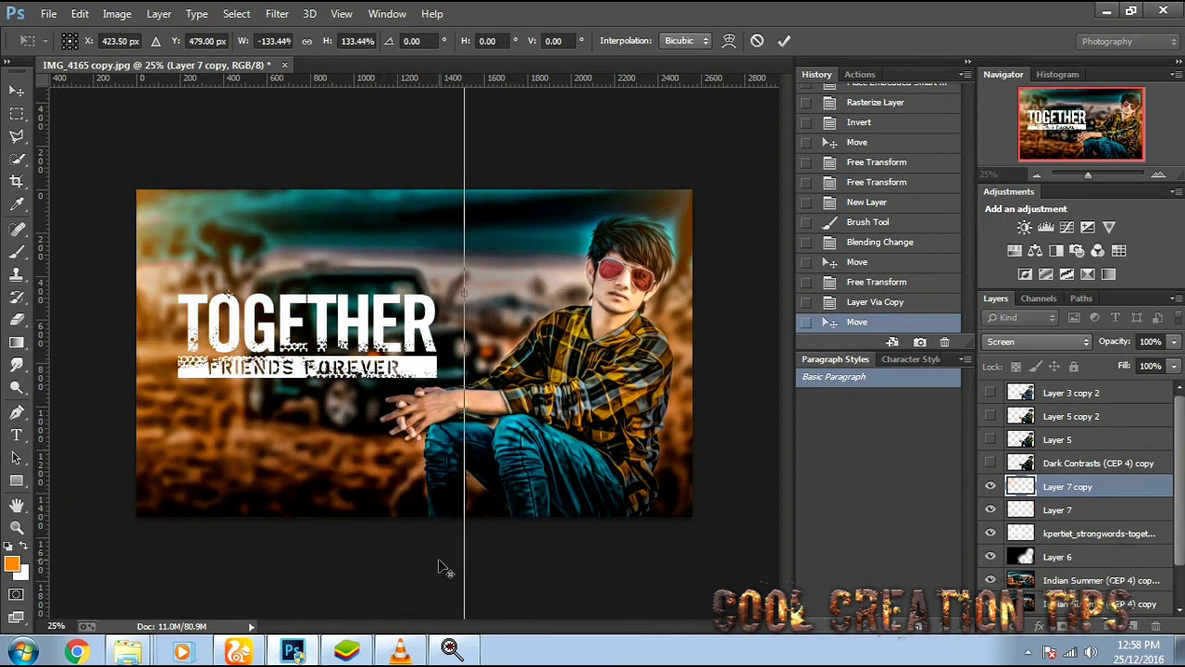
key(ctrl+minus)
drag(451, 563, 424, 527)
key(Return)
key(ctrl+plus)
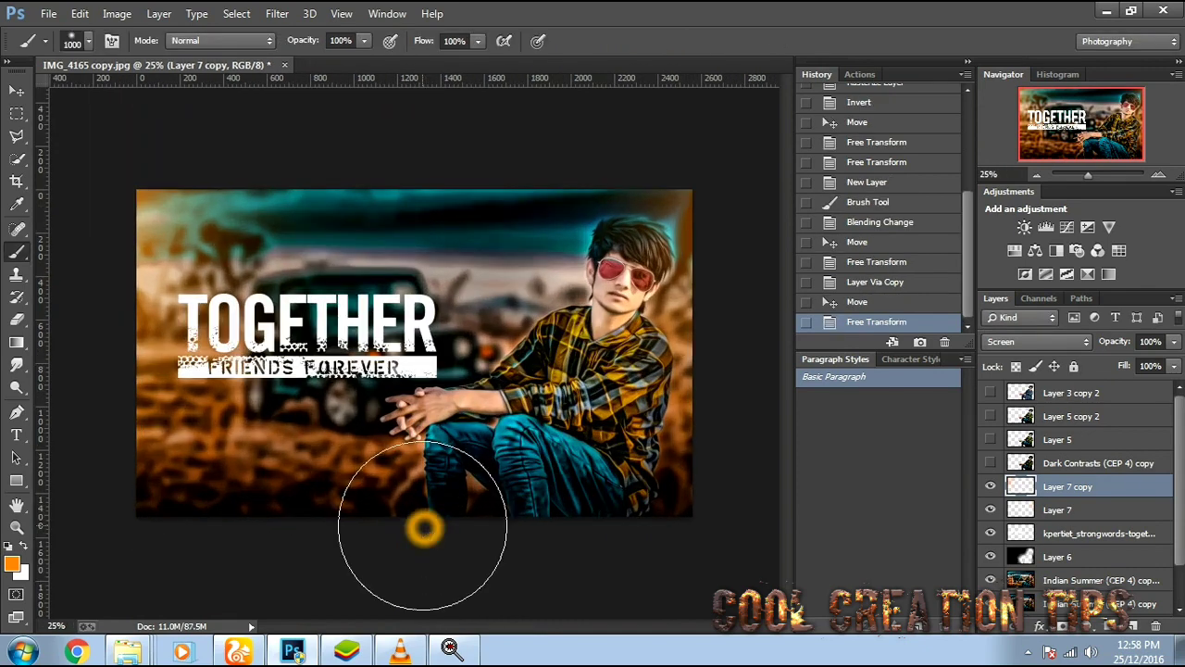
Switch to Windows Explorer and open the help folder on New Volume (F:).
mouse_move(141, 650)
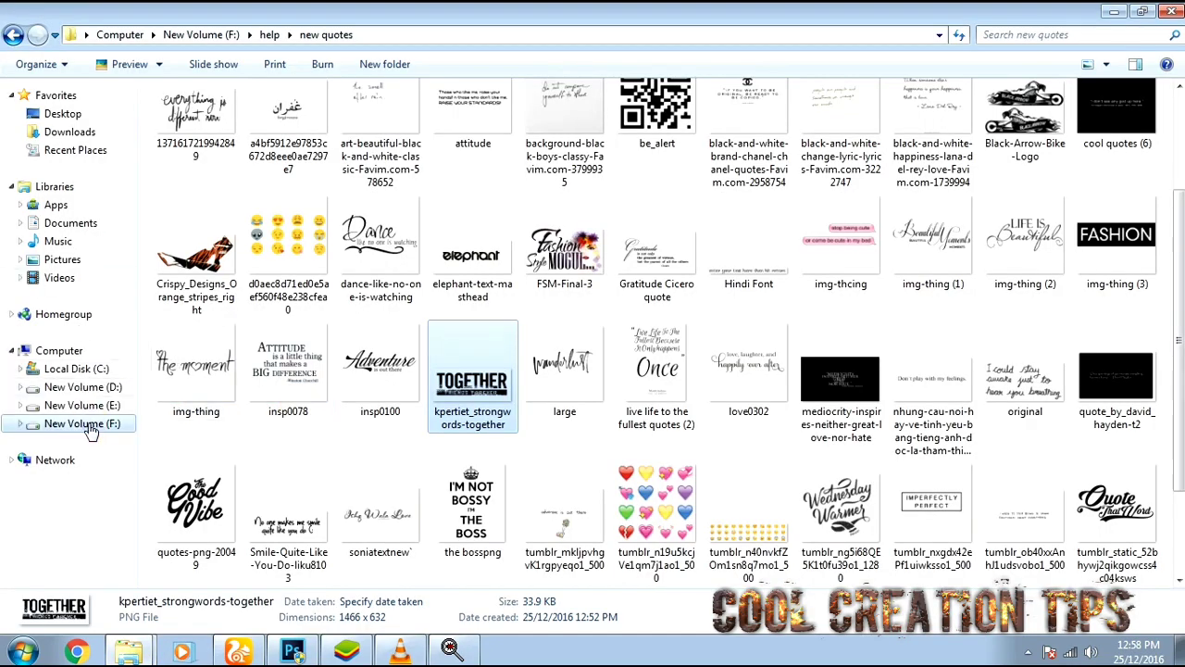
click(59, 350)
double_click(676, 137)
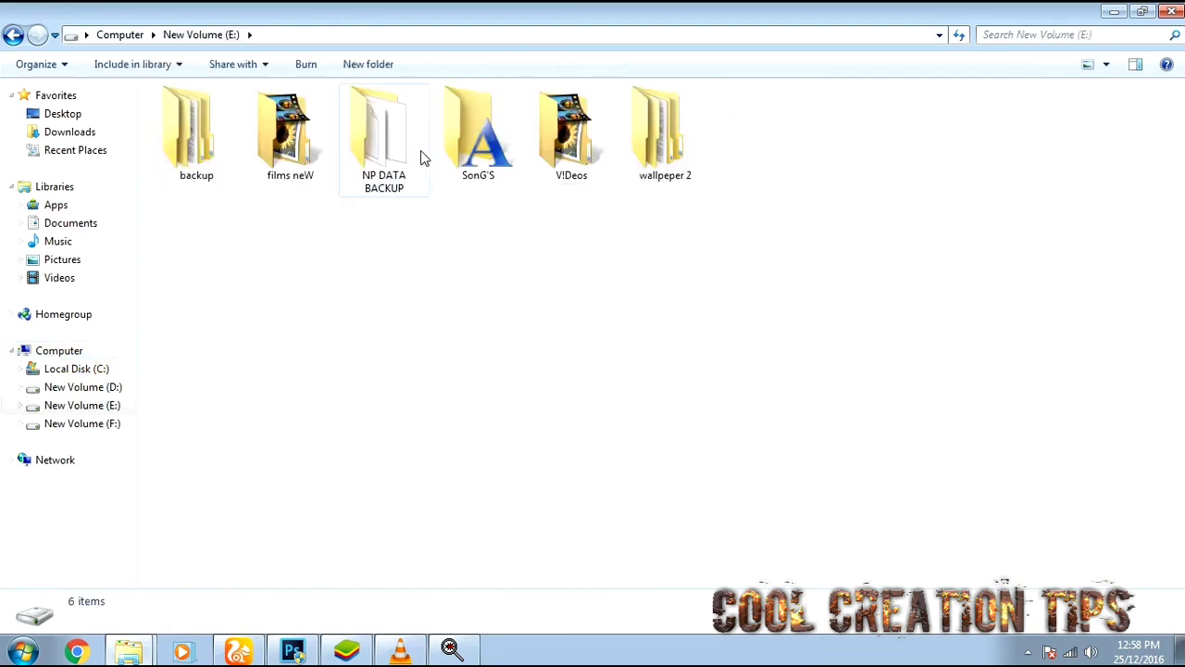
key(BackSpace)
double_click(827, 139)
double_click(399, 164)
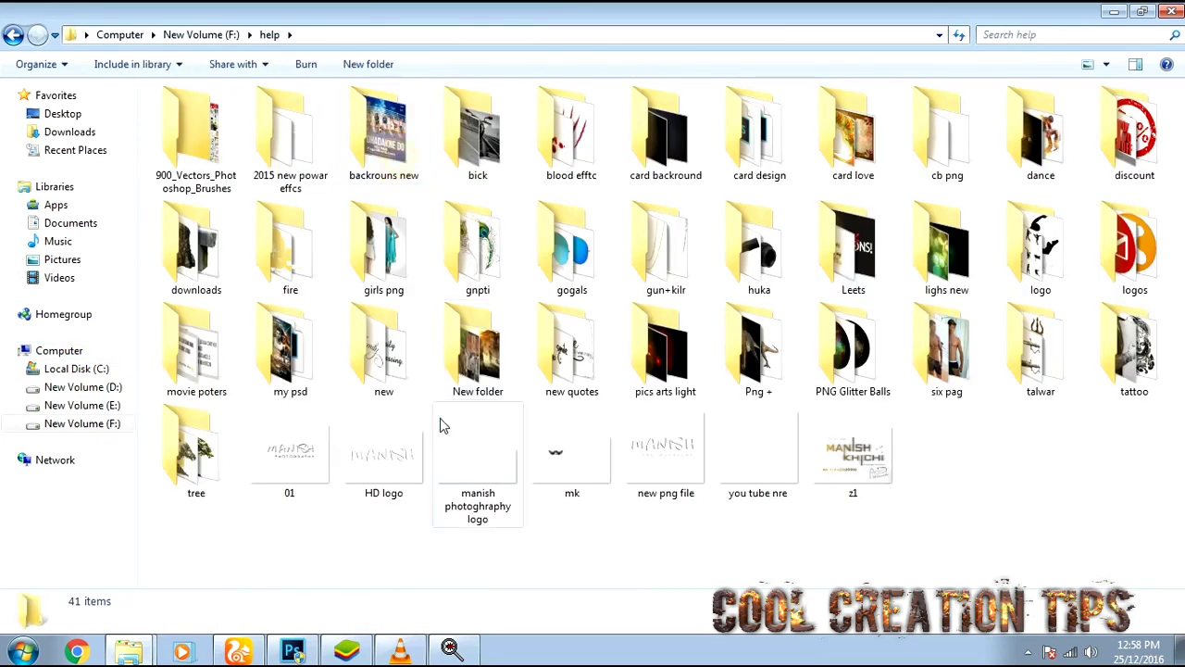
Place the photography logo file in the Photoshop poster and scale it to about 46%.
click(460, 484)
drag(394, 590, 340, 463)
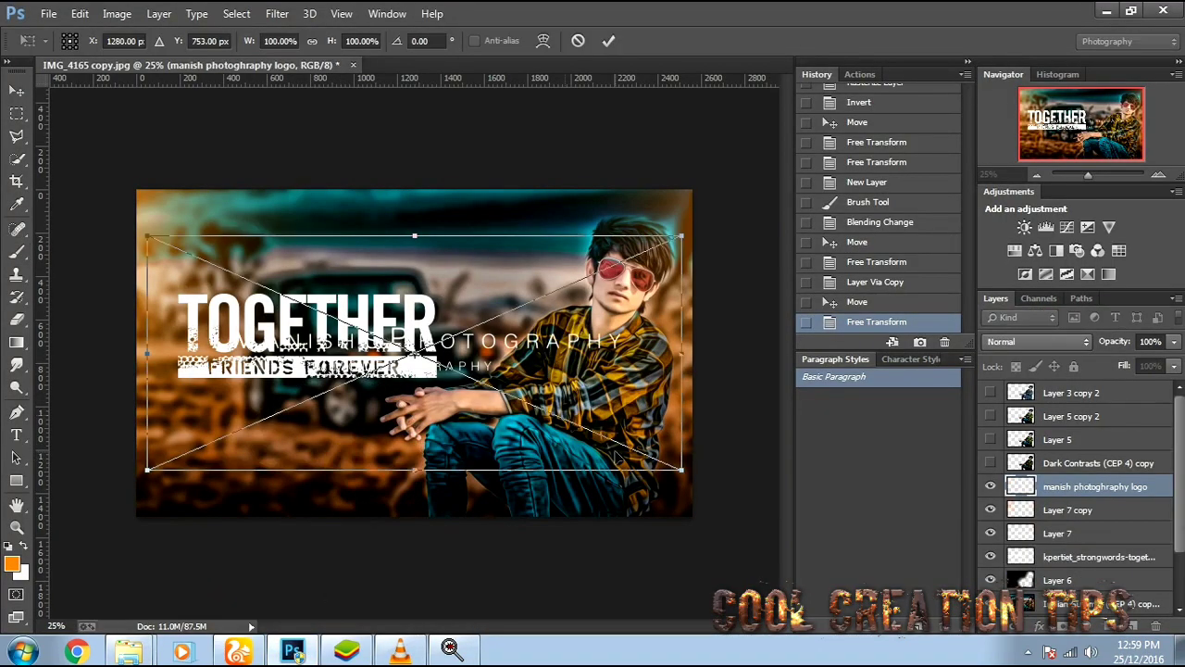
drag(682, 476, 550, 388)
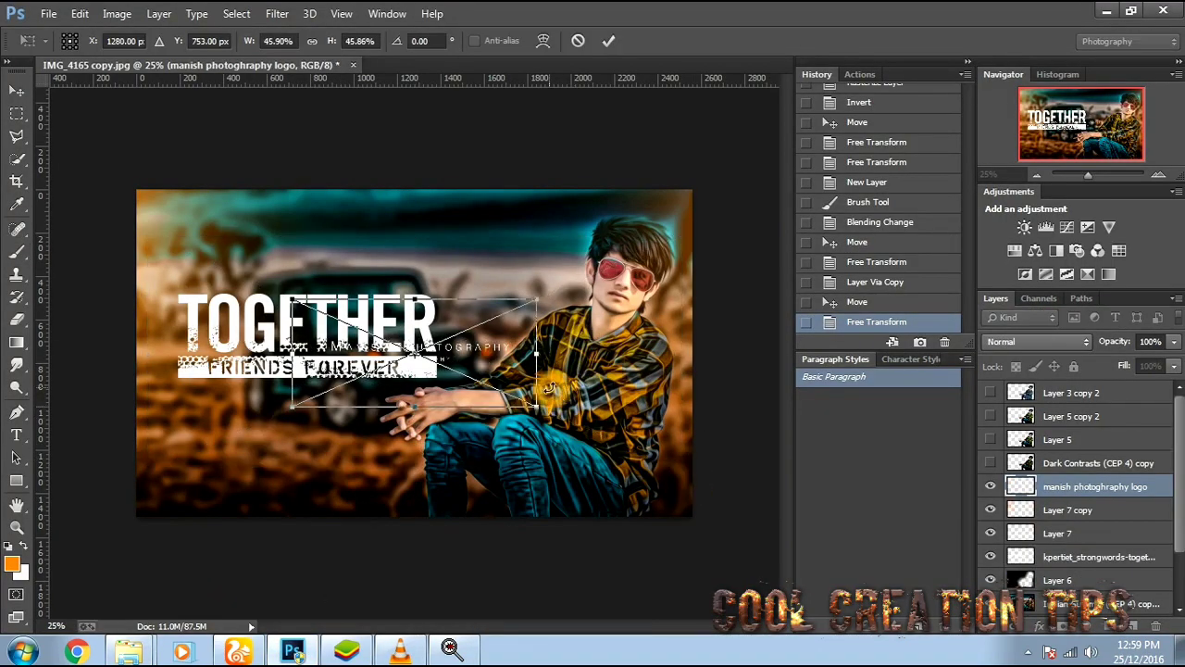